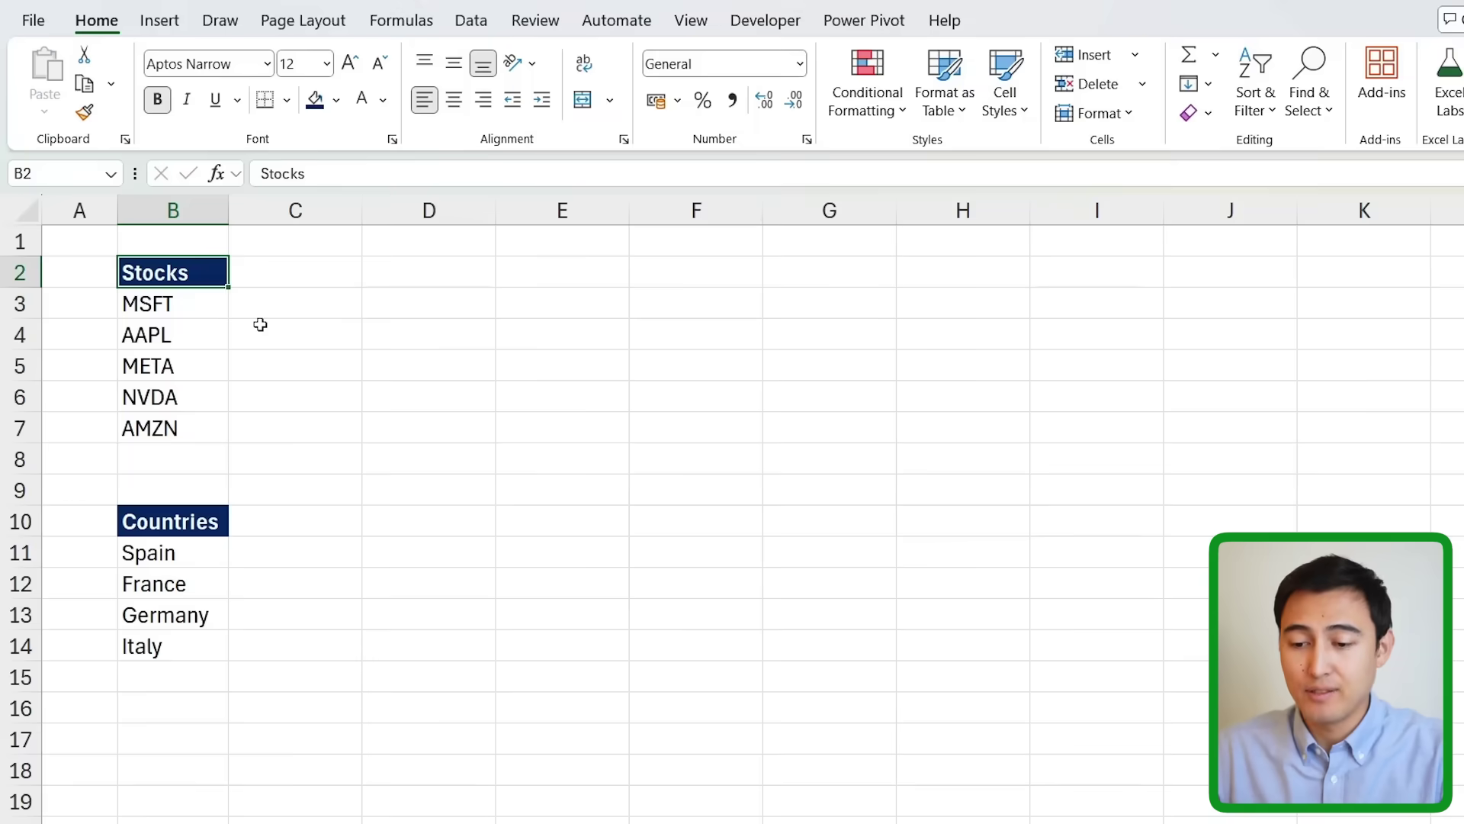
# - Clear a stray 1255 entry beside MSFT and return to the MSFT ticker cell
pyautogui.click(294, 277)
pyautogui.press('Down')
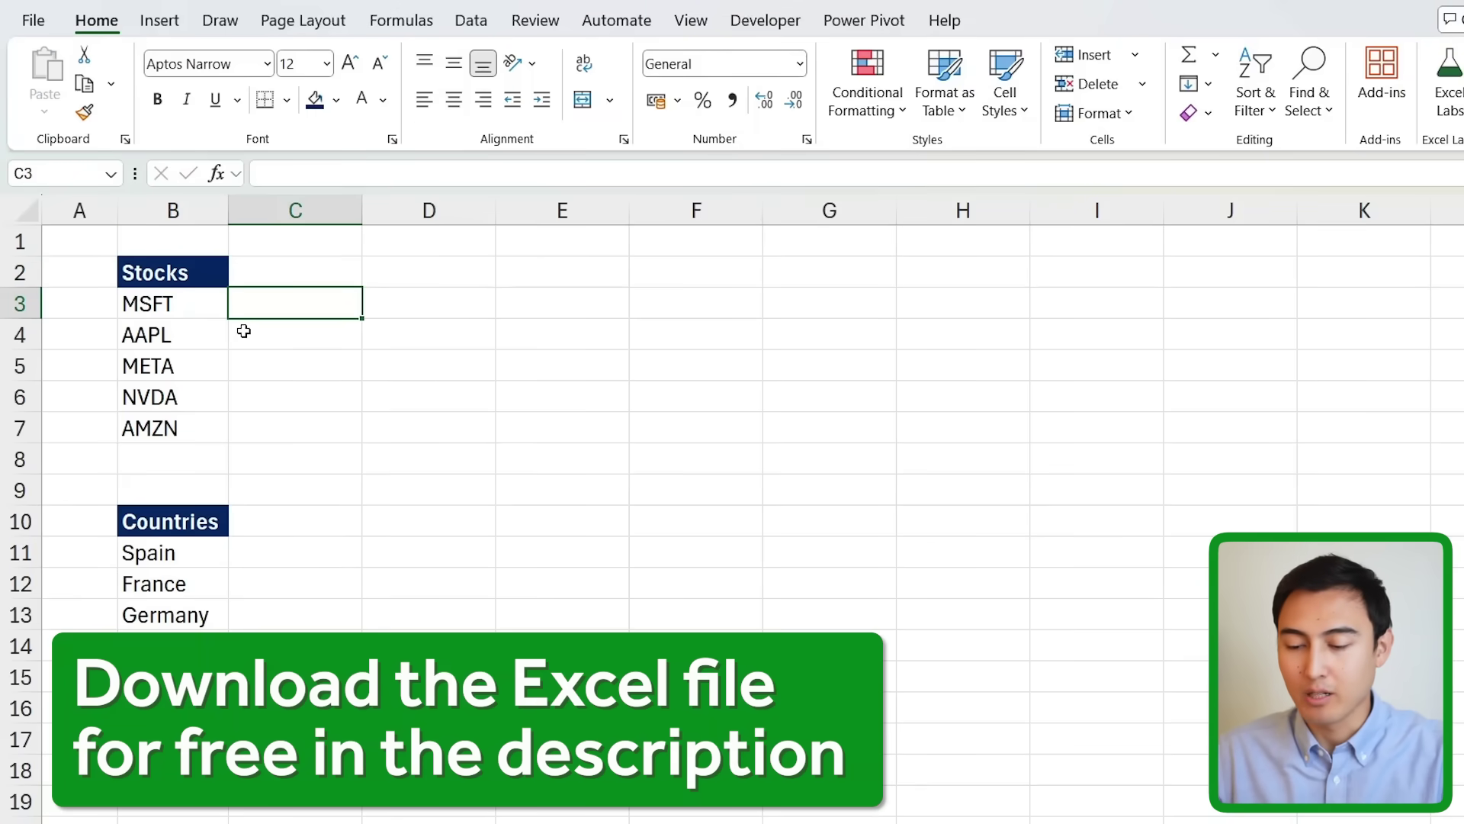
pyautogui.write('1255')
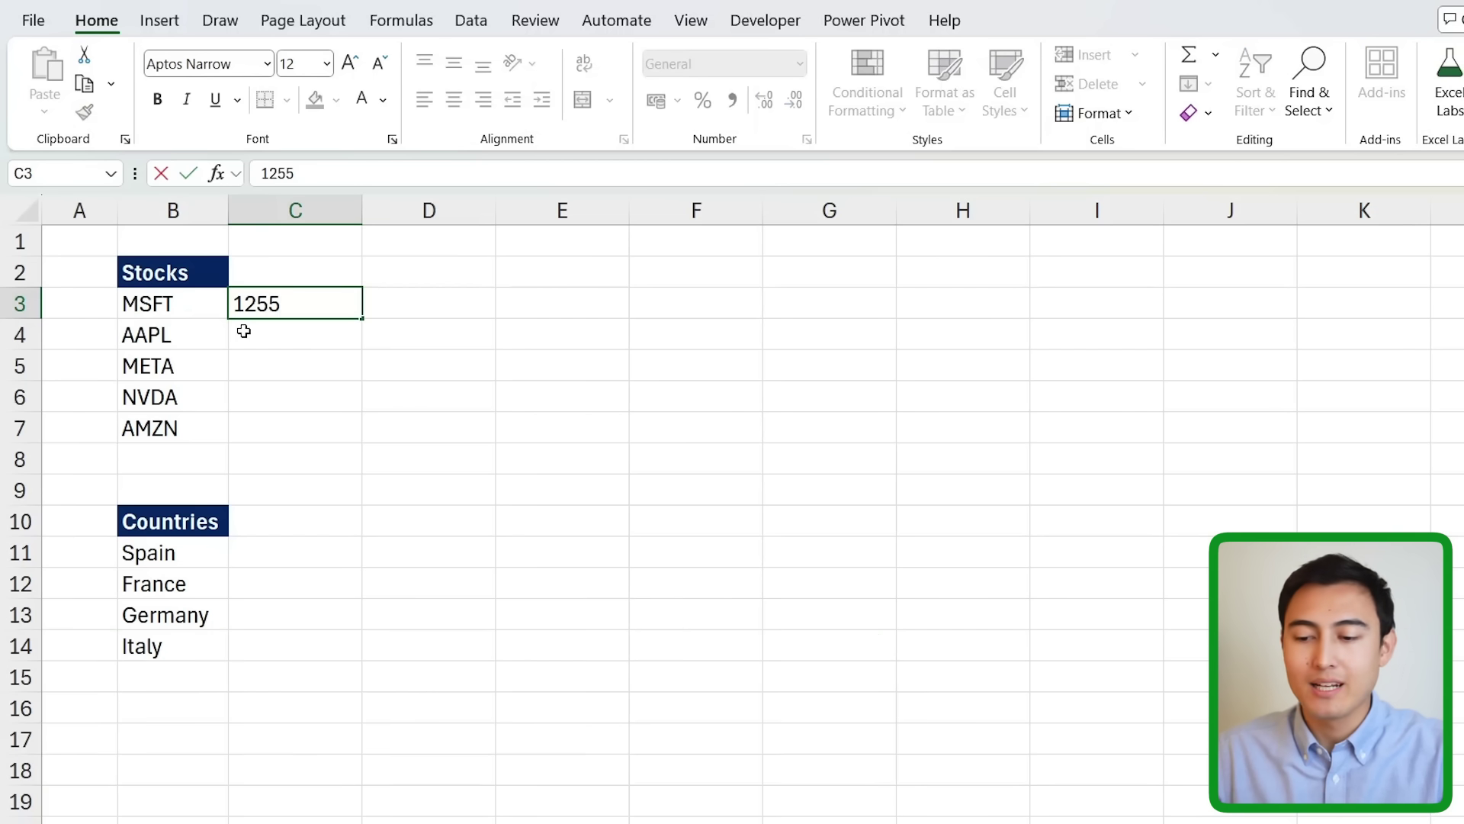
pyautogui.press('BackSpace')
pyautogui.press('Return')
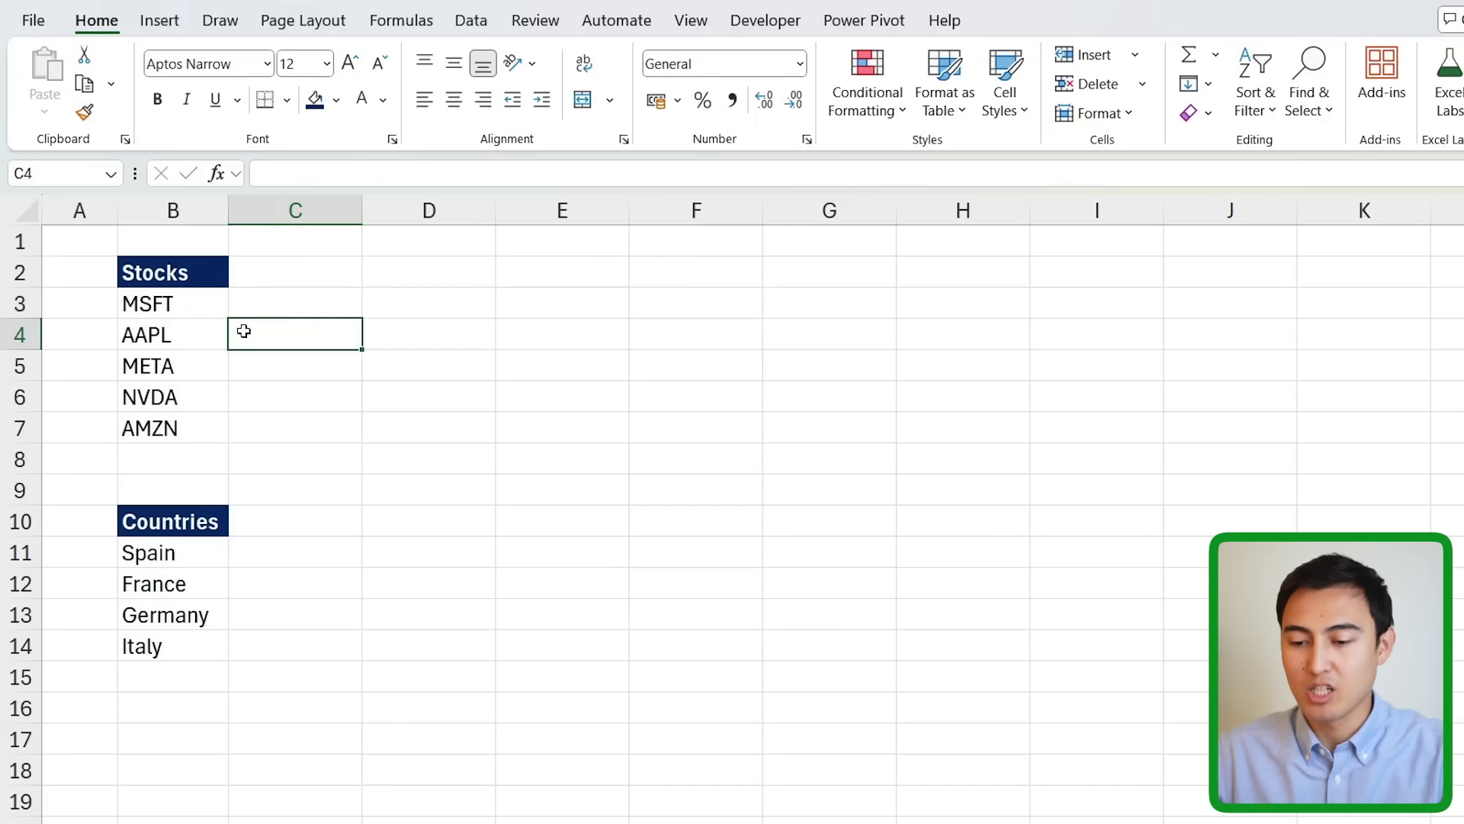
pyautogui.press('Up')
pyautogui.press('Left')
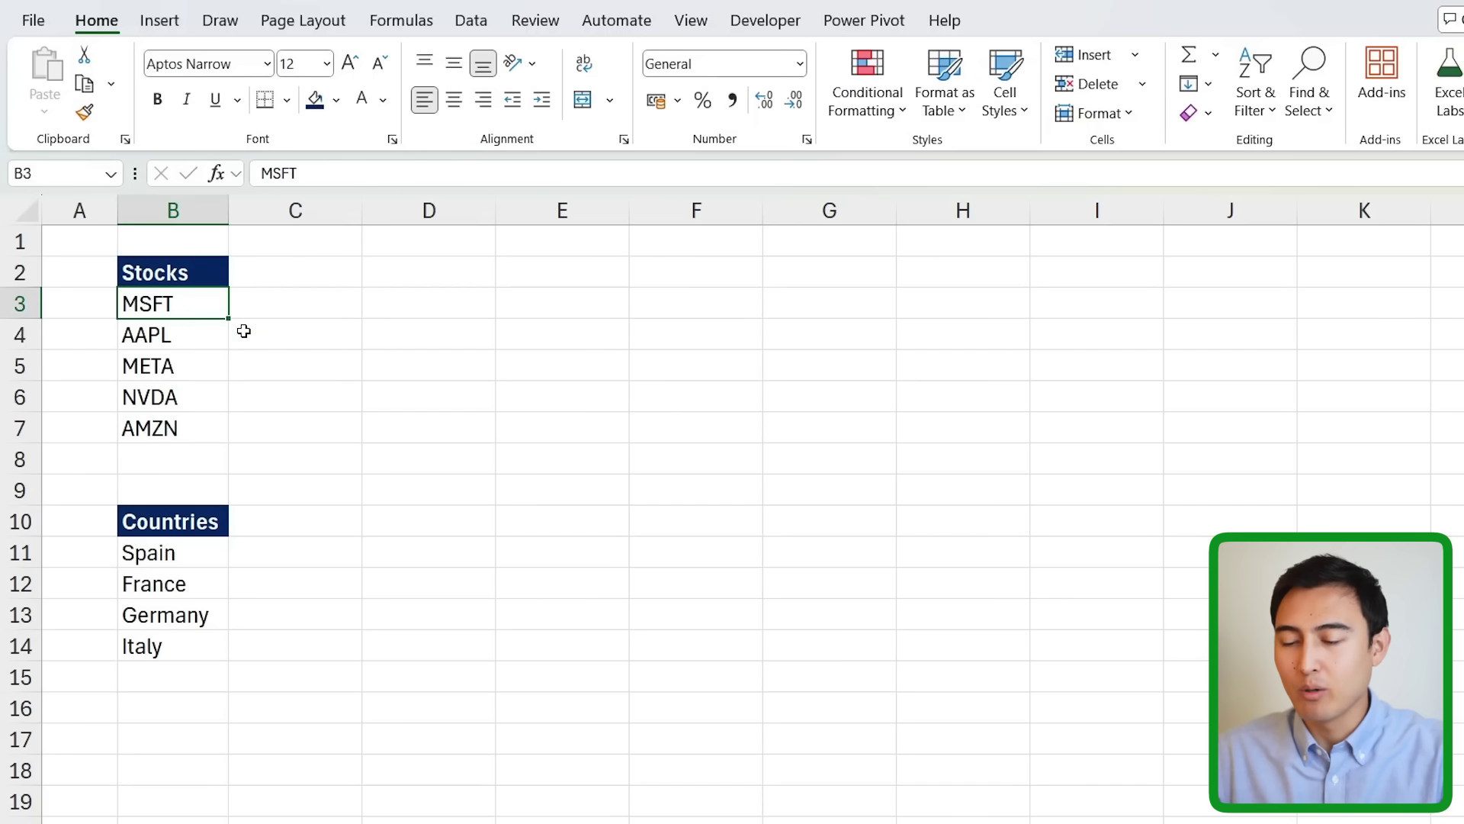
# - Convert the five tickers to Stocks and add each one's Price in column C, starting at $472.12
pyautogui.click(461, 17)
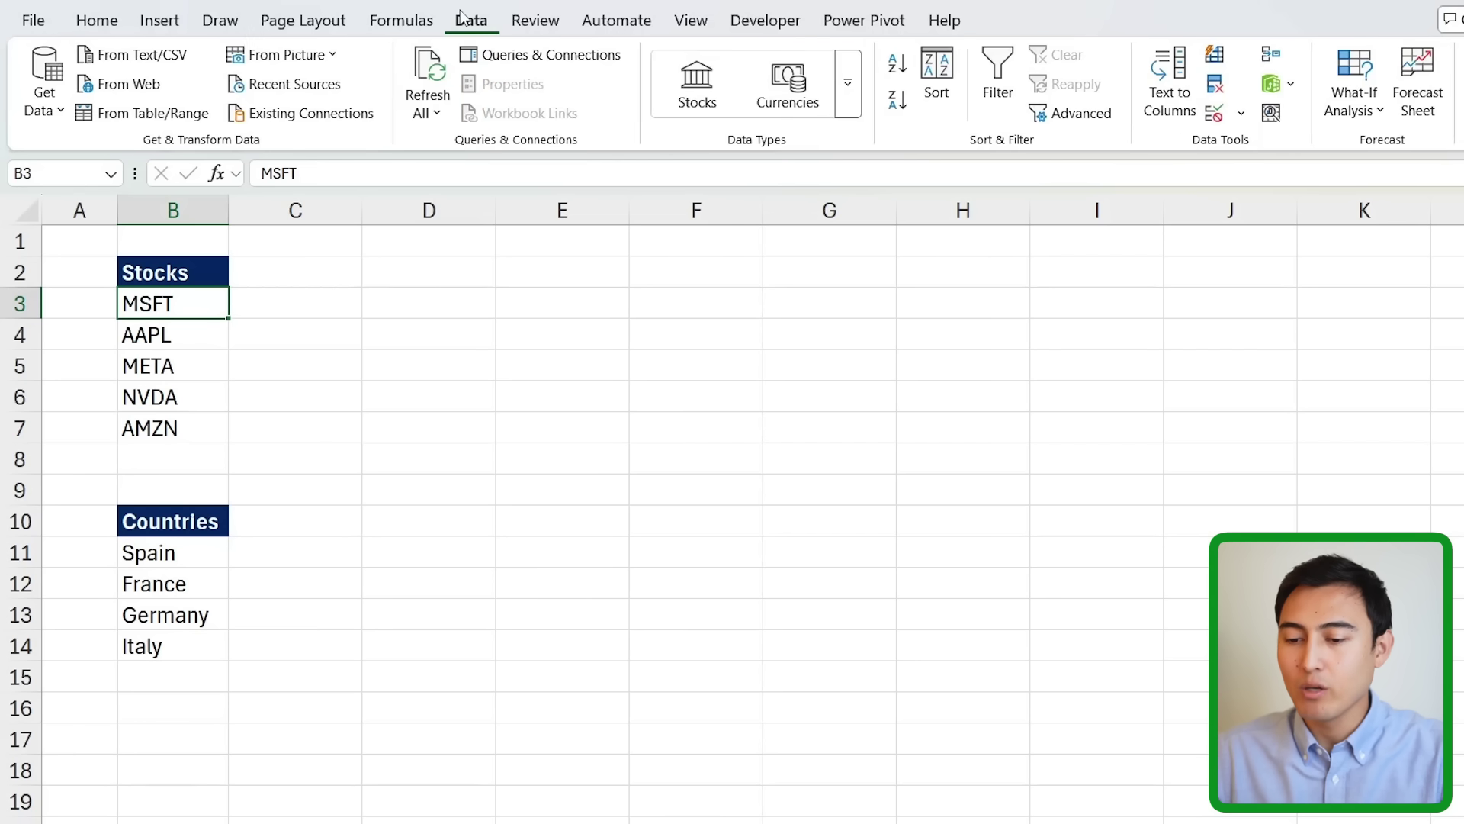
pyautogui.hotkey('ctrl', 'shift', 'Down')
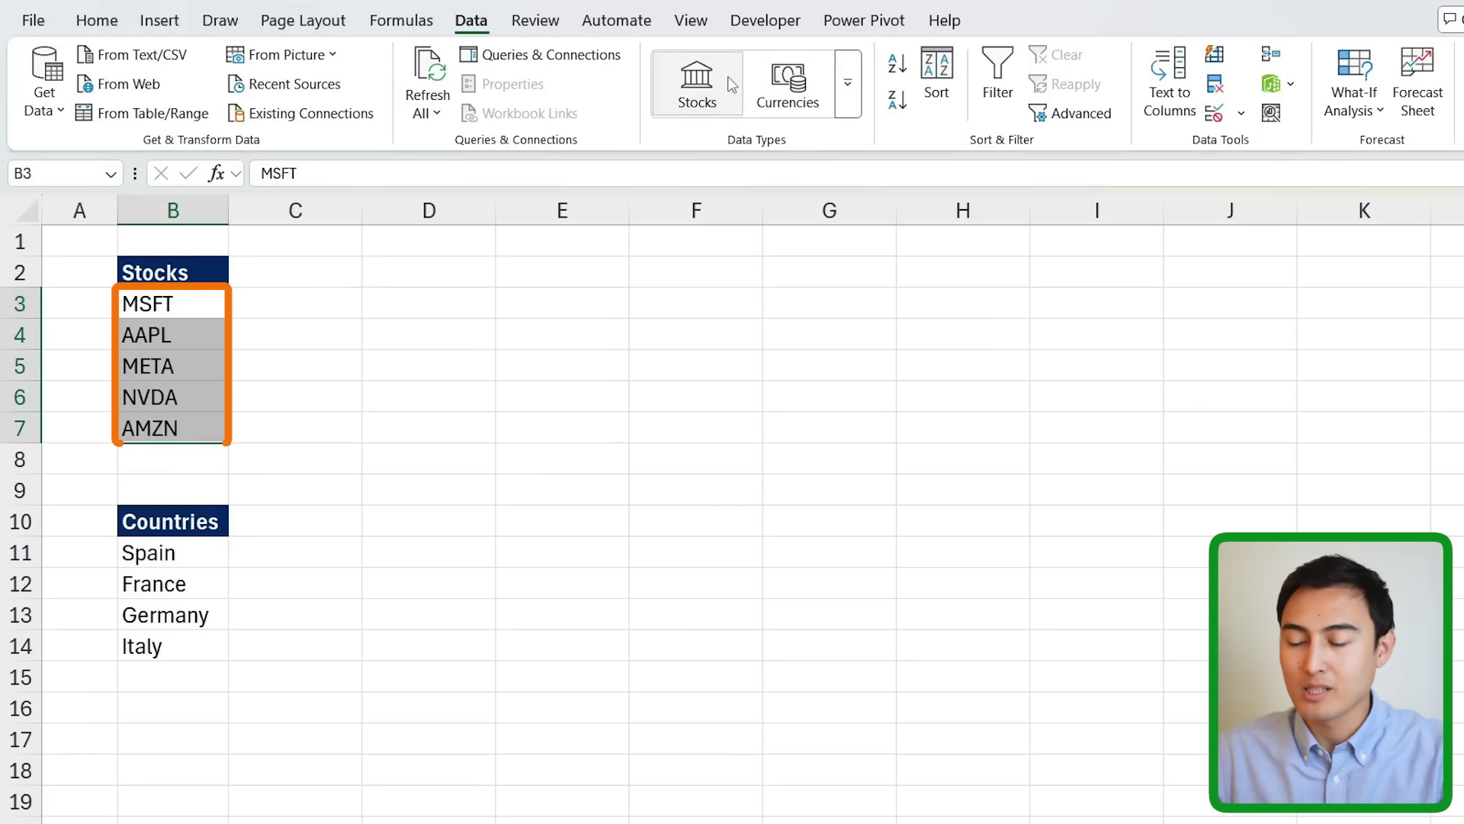
pyautogui.click(696, 75)
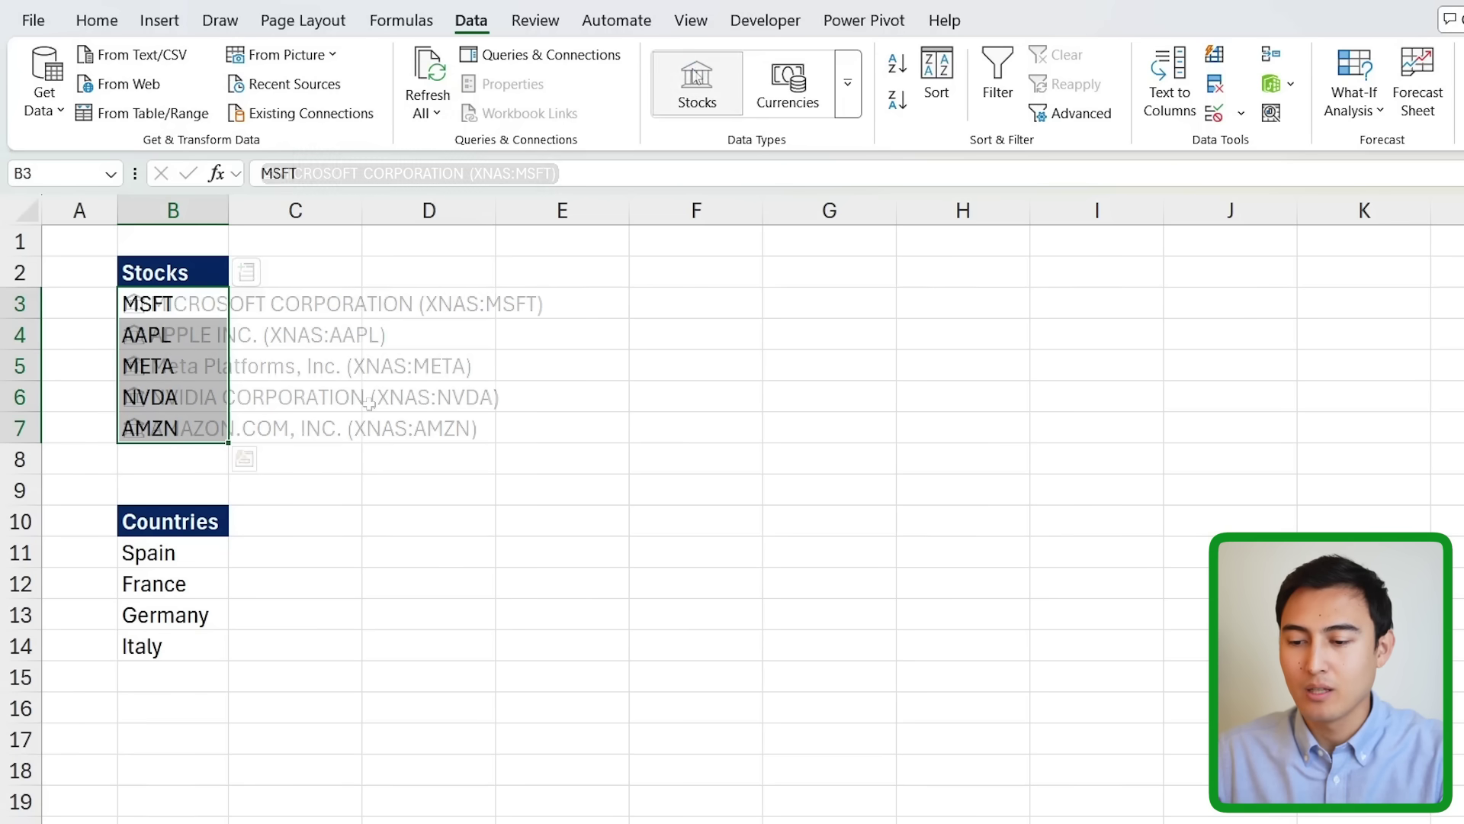
pyautogui.click(246, 273)
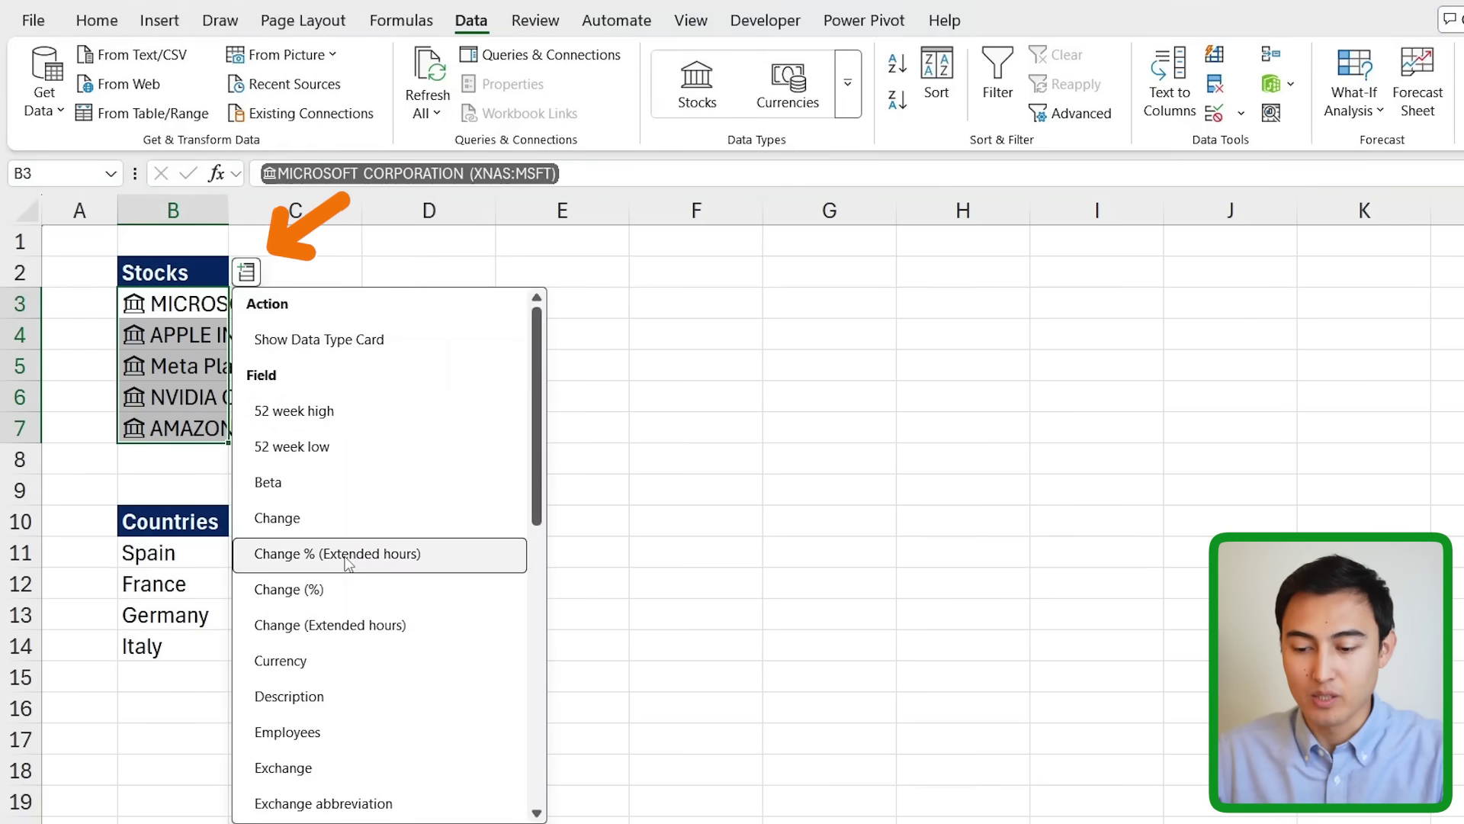
pyautogui.scroll(-2, 347, 563)
pyautogui.scroll(-4, 347, 562)
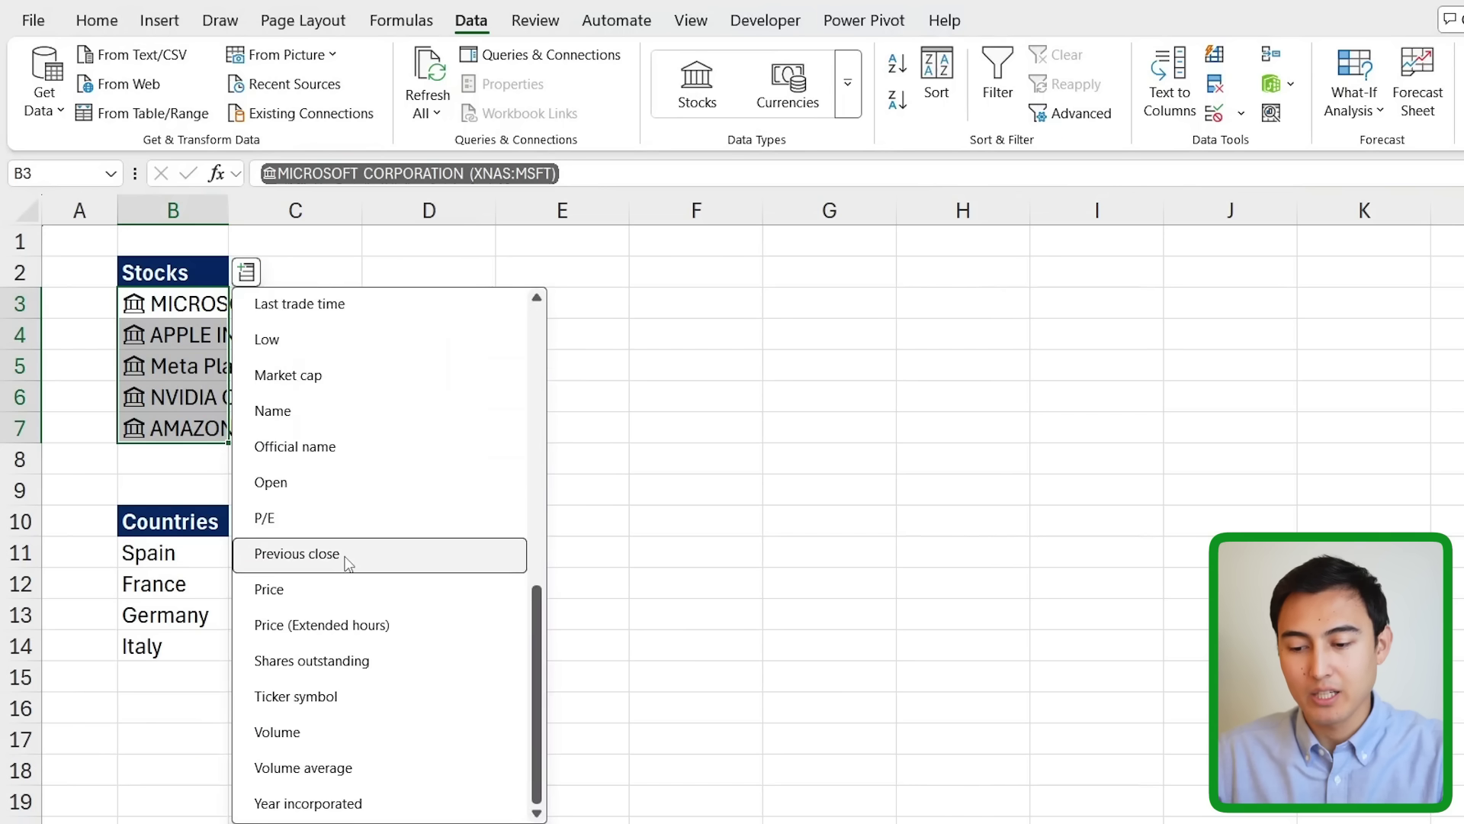
pyautogui.click(296, 591)
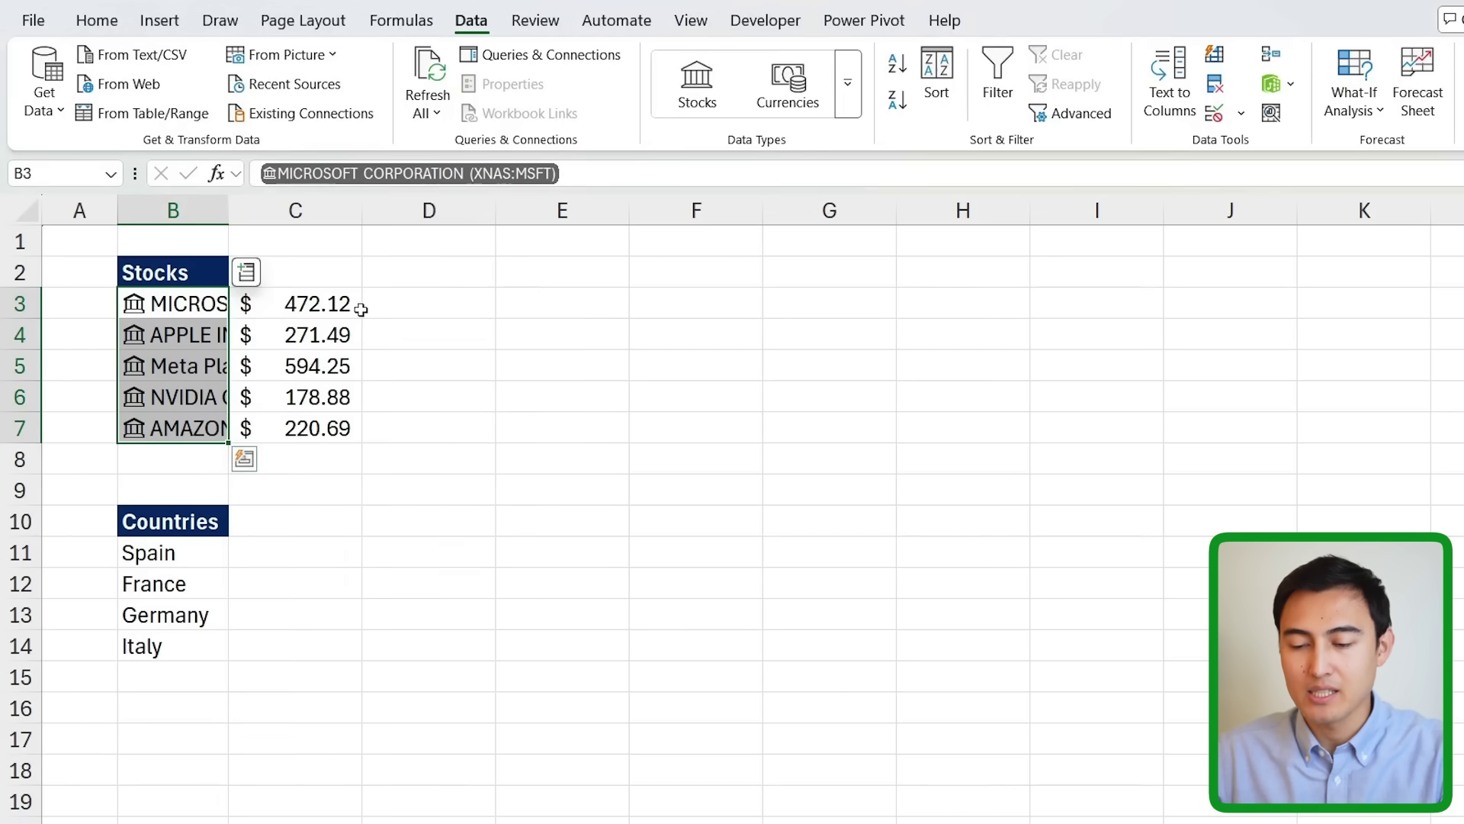
pyautogui.click(347, 313)
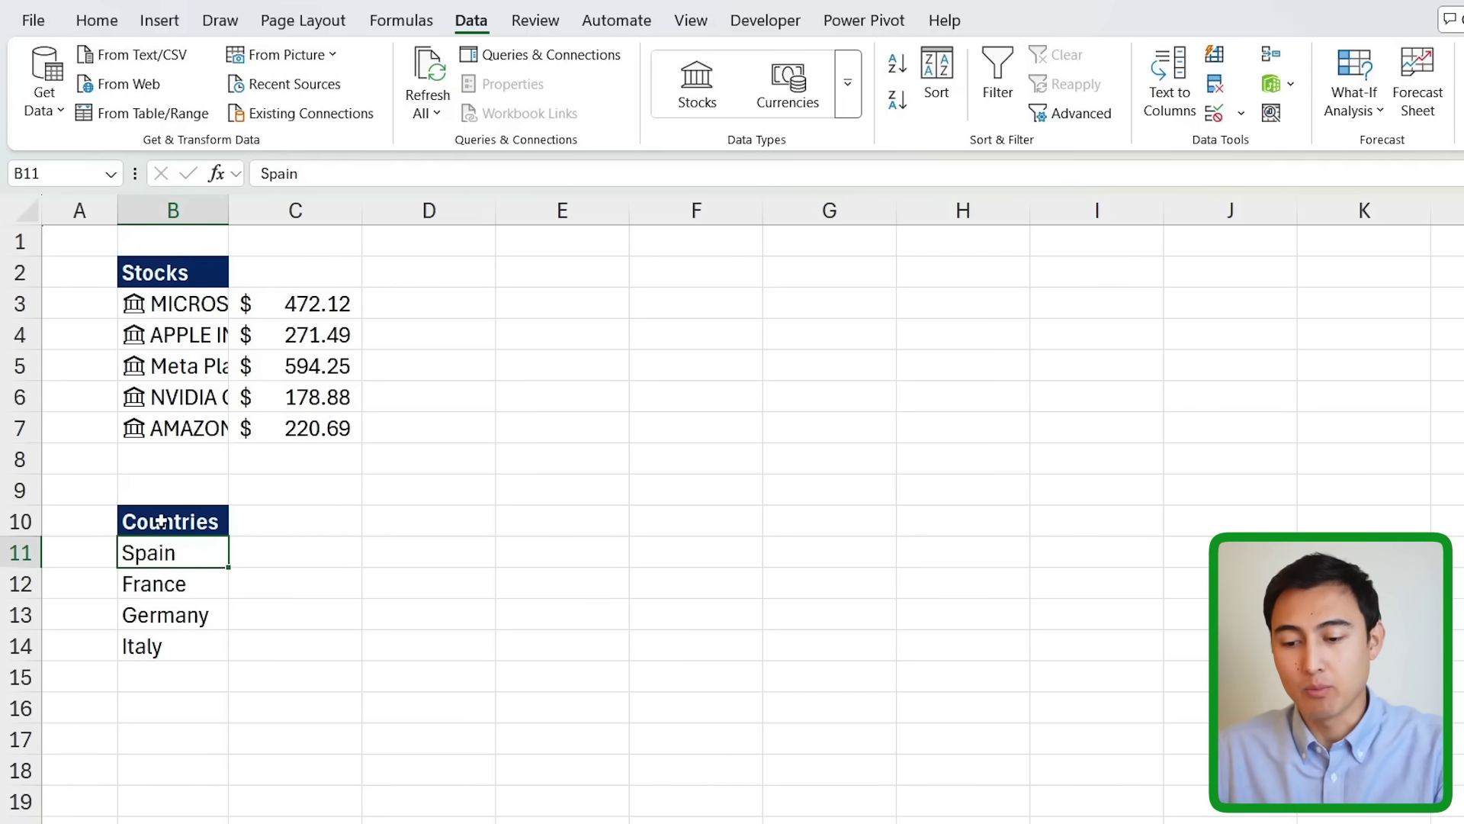
pyautogui.moveTo(161, 520); pyautogui.dragTo(165, 641)
# - Show the formula1.com 2025 Drivers' Standings page and select its URL for copying
pyautogui.click(165, 639)
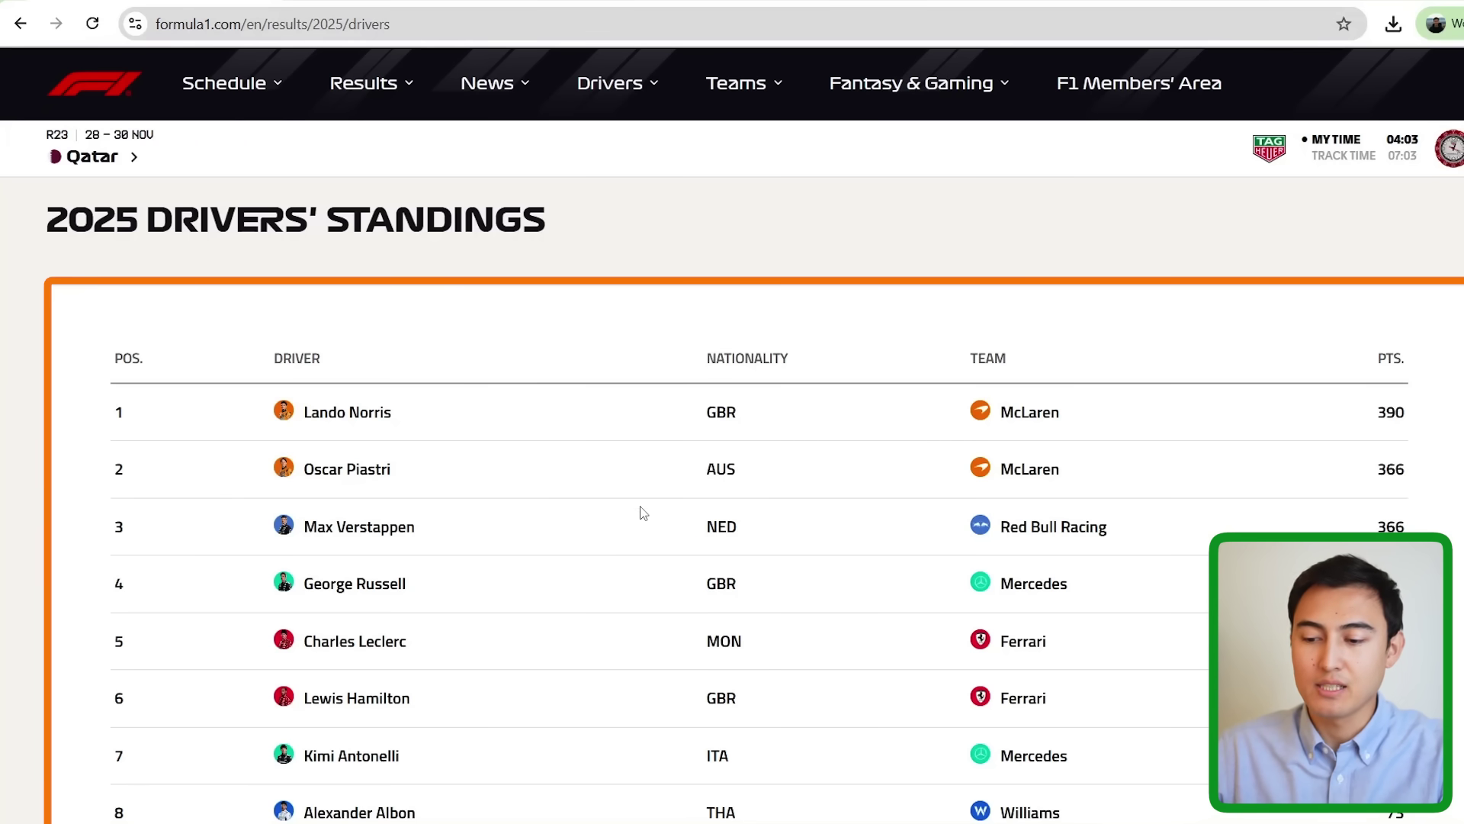
pyautogui.scroll(-1, 639, 505)
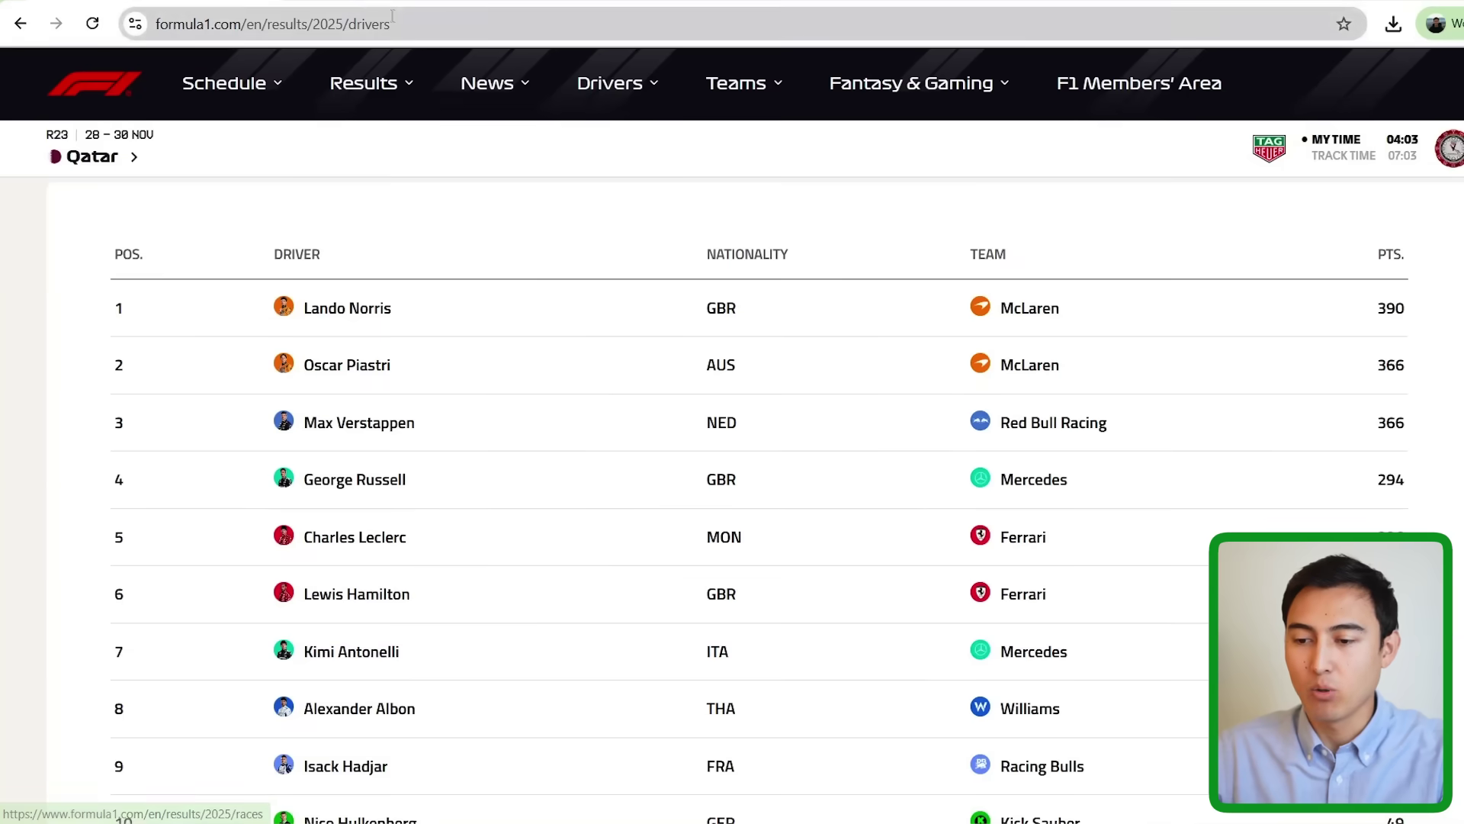
pyautogui.click(392, 19)
pyautogui.hotkey('ctrl', 'c')
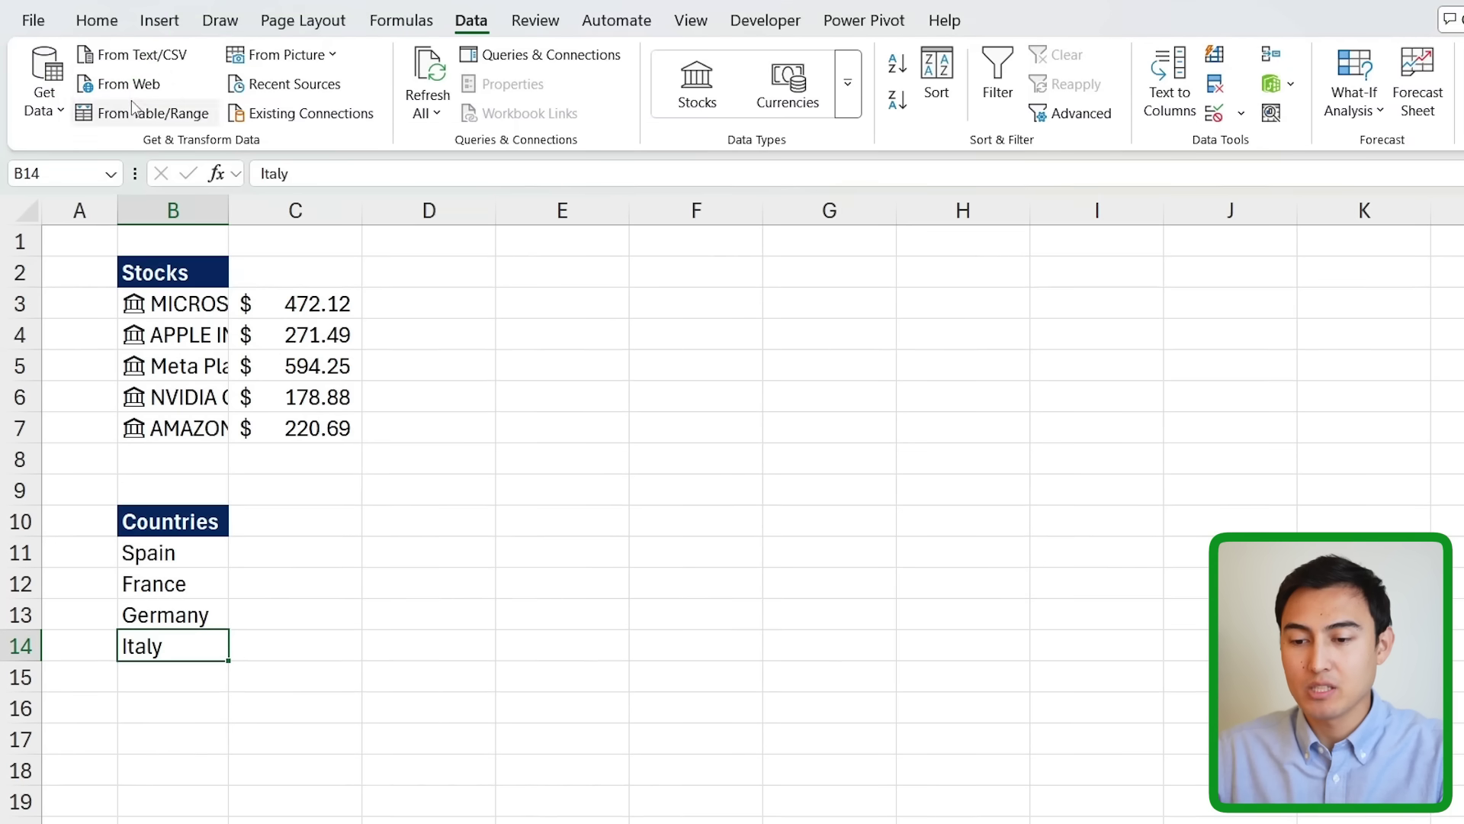
# - Import Table 1 from the pasted standings URL anonymously, loading Pos., Driver, Nationality, Team and Pts
pyautogui.click(131, 85)
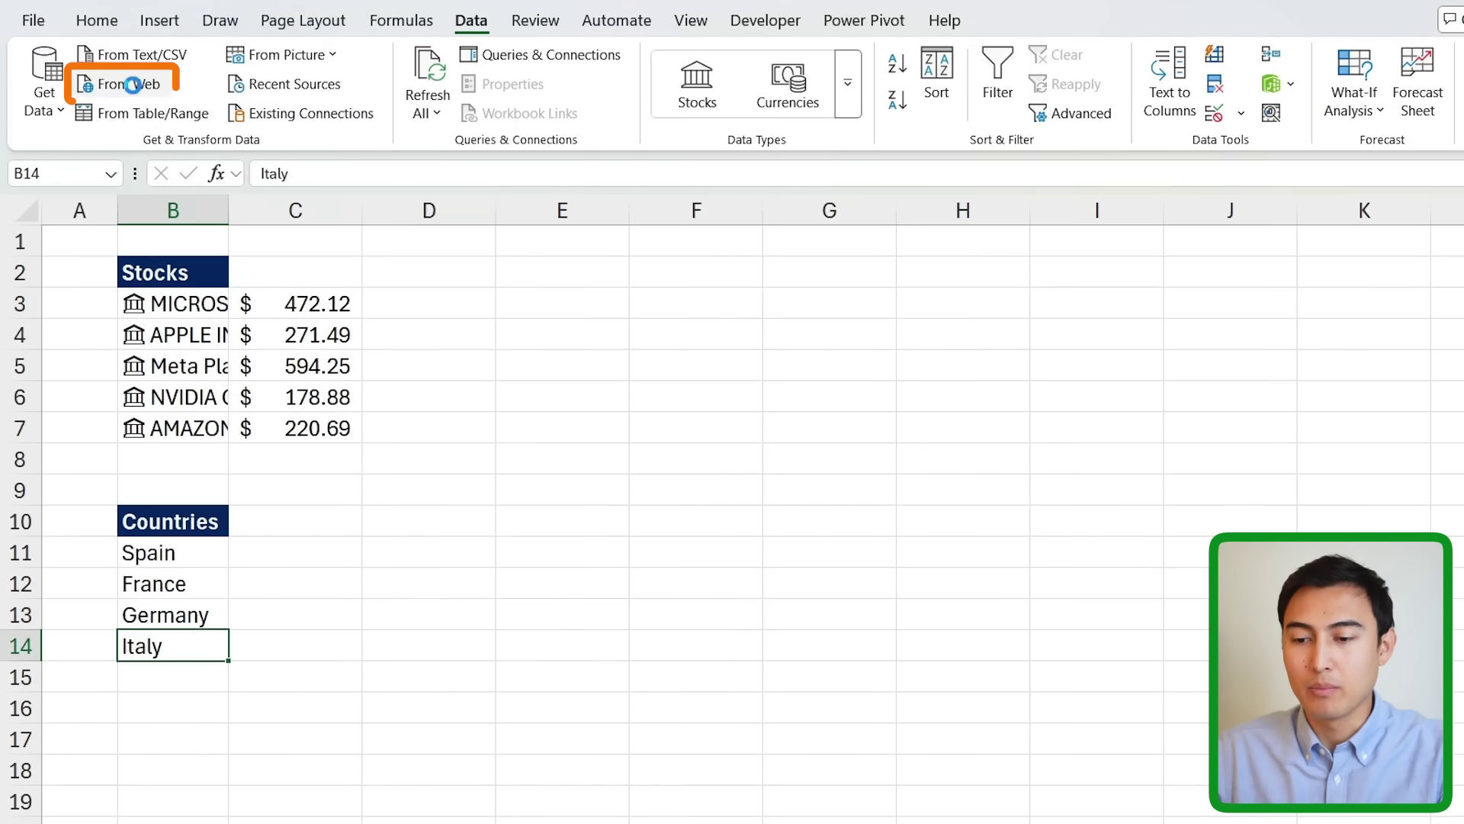
pyautogui.hotkey('ctrl', 'v')
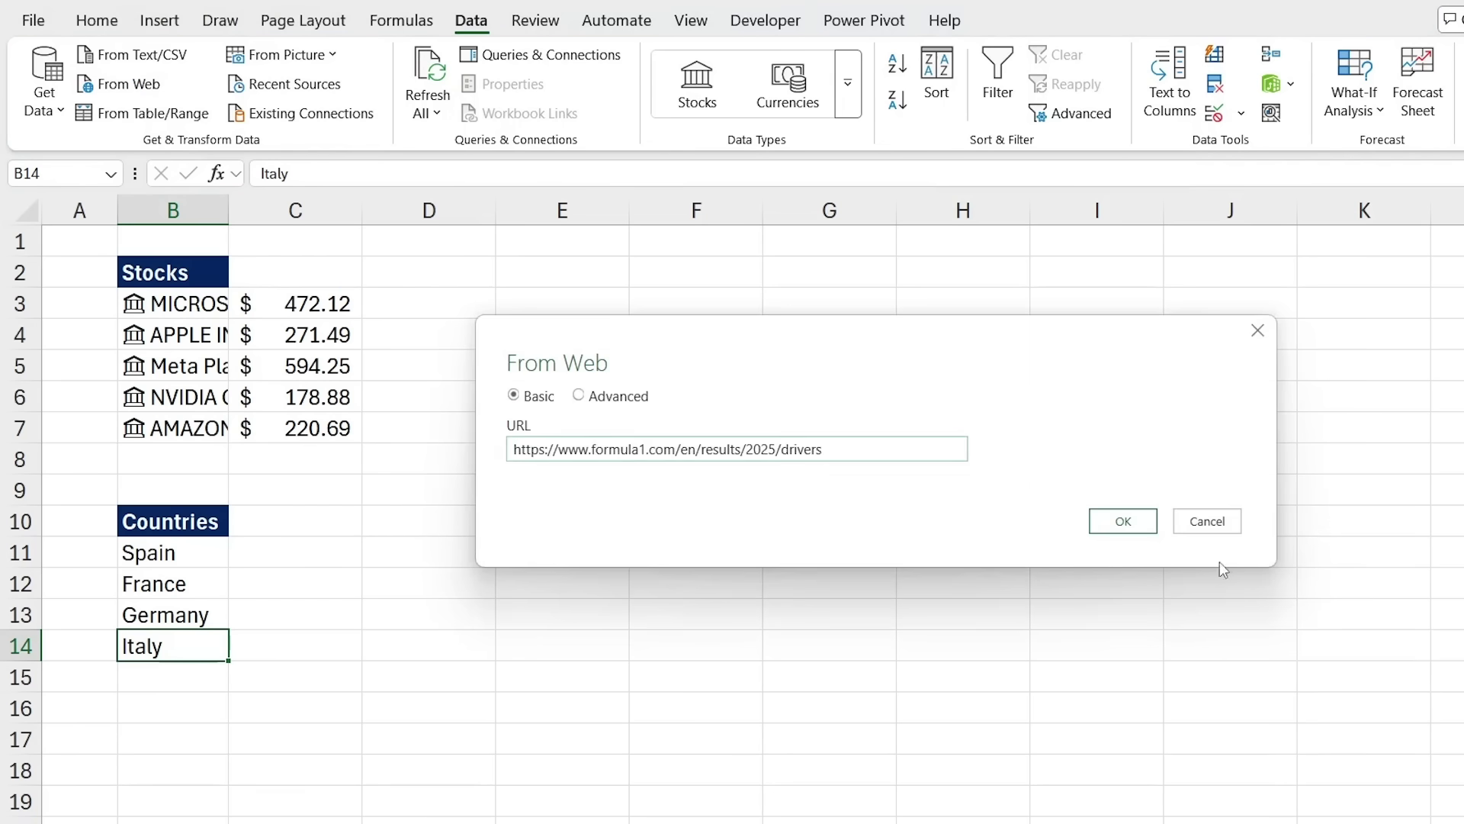
pyautogui.click(1104, 519)
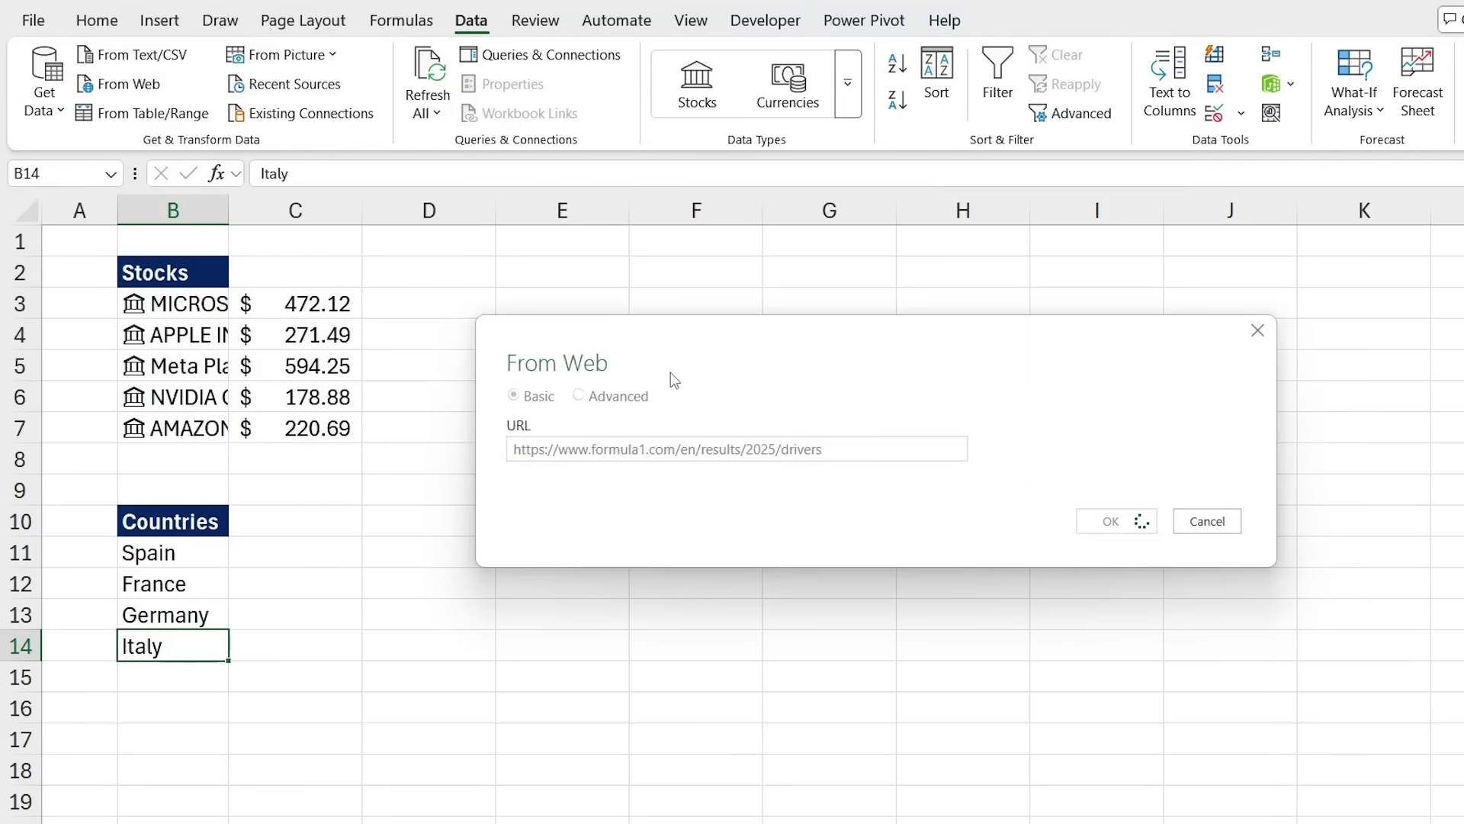
pyautogui.press('Return')
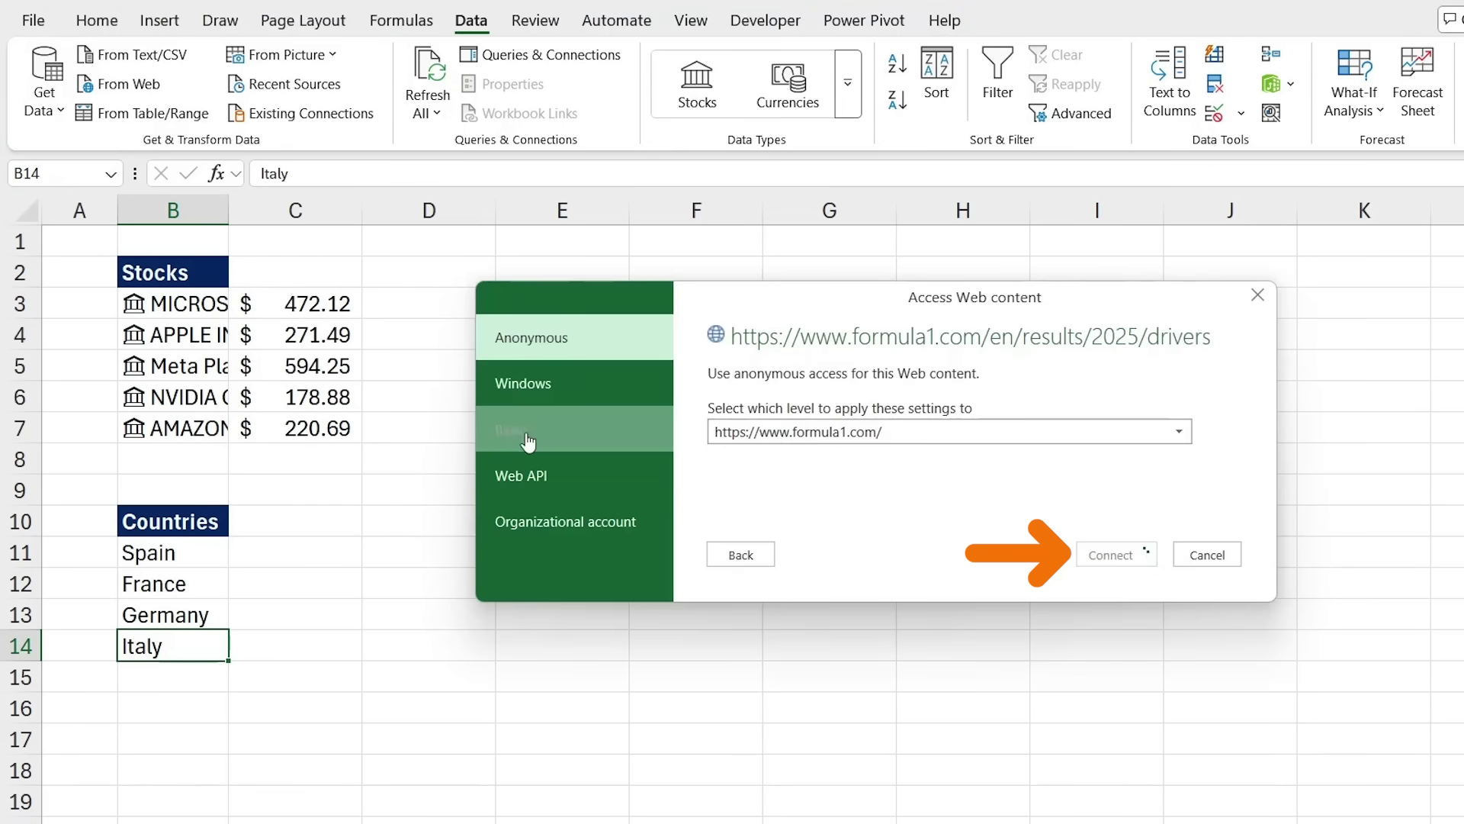
pyautogui.click(493, 264)
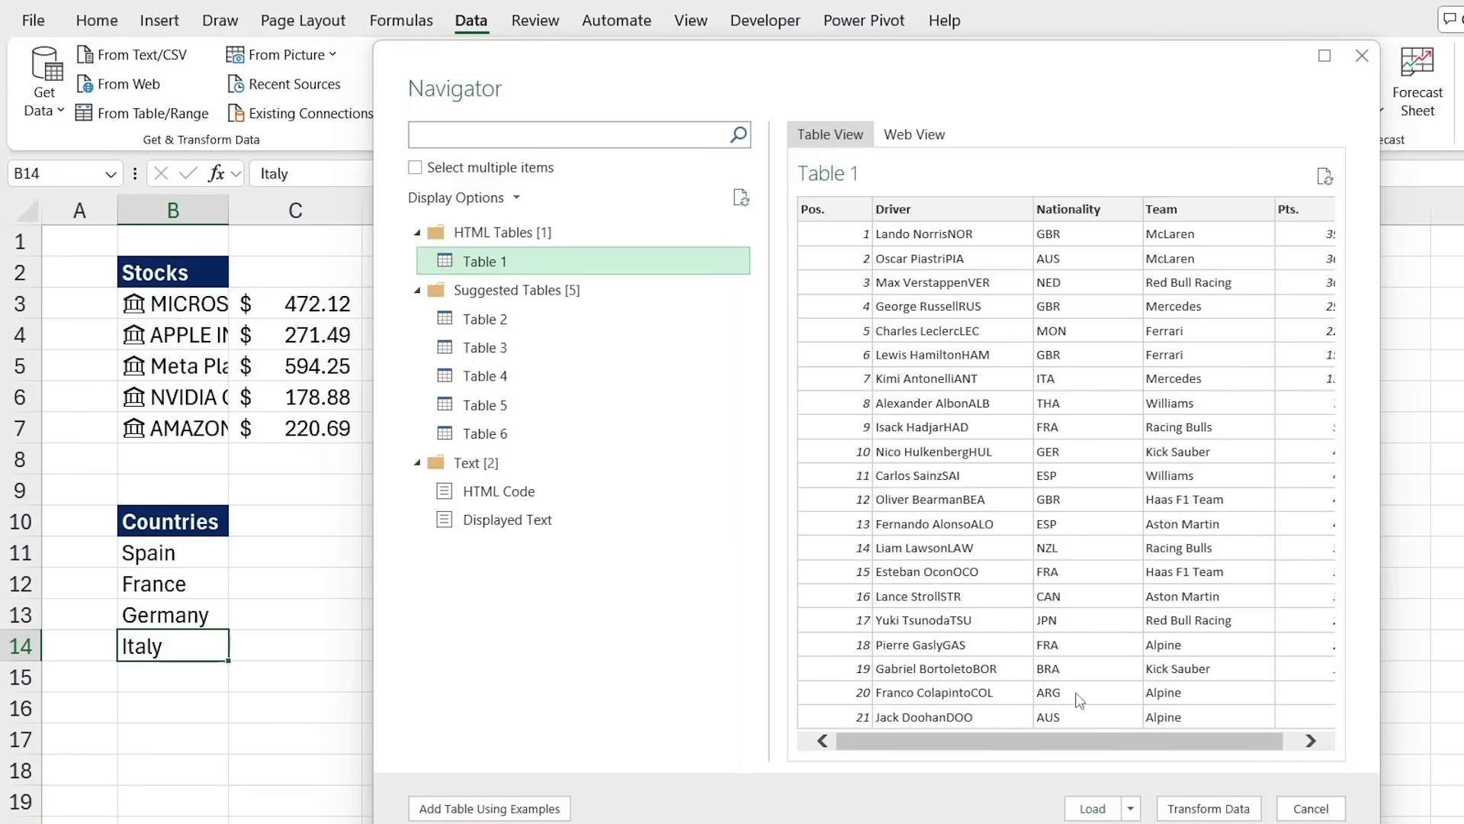
pyautogui.click(1087, 813)
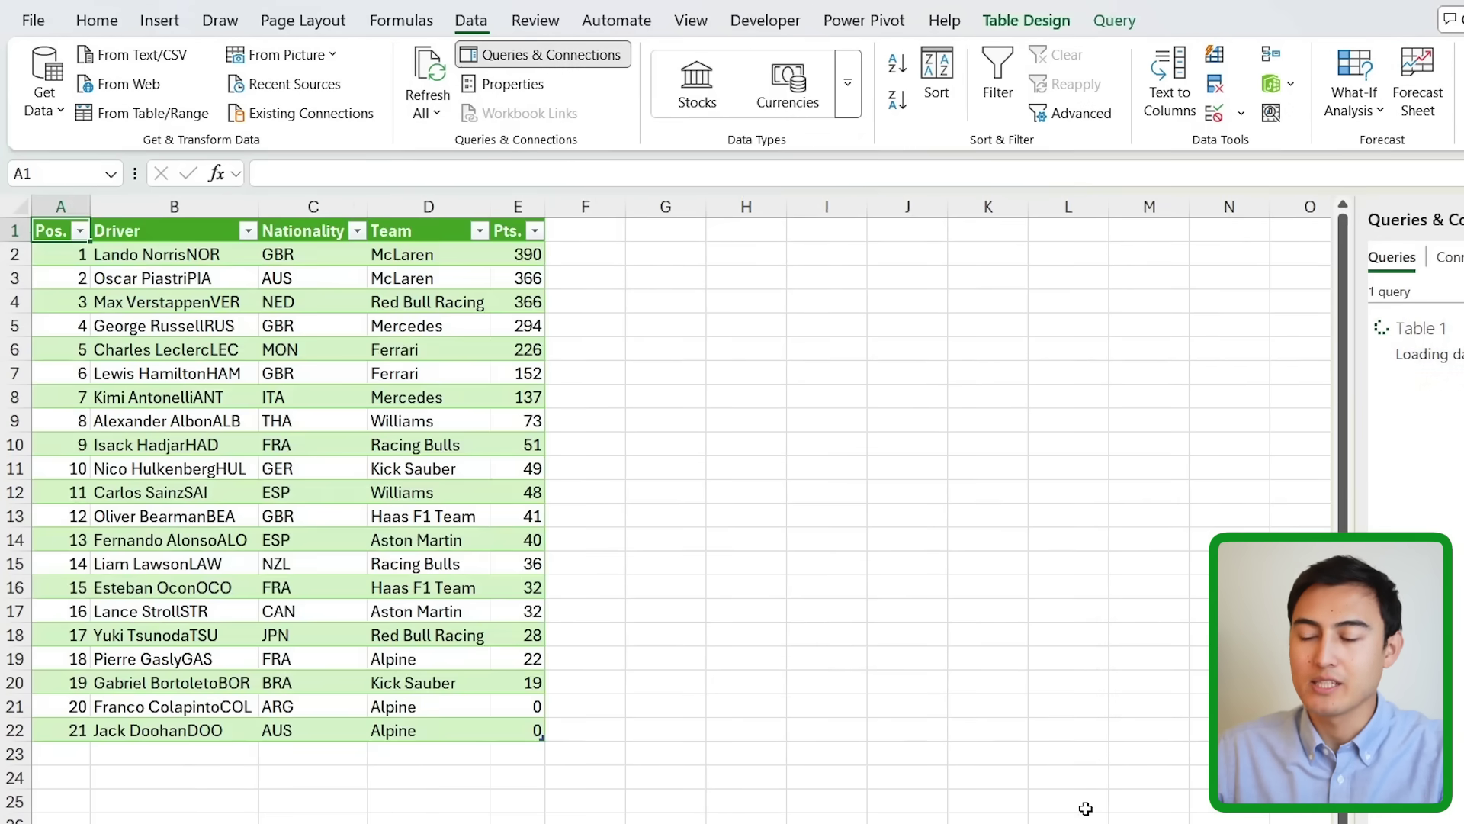
pyautogui.click(115, 388)
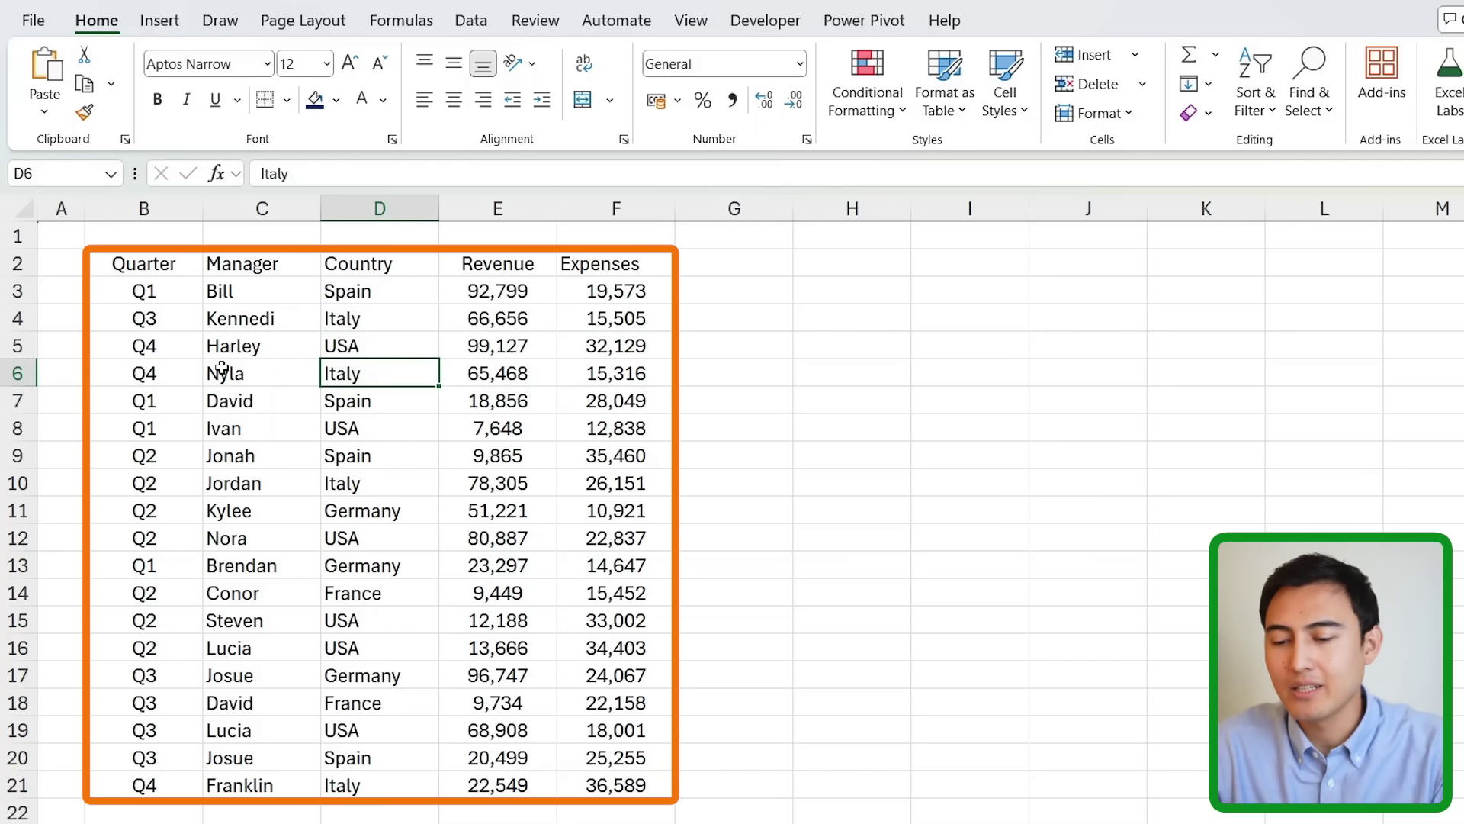
# - Try a dark blue fill and white text on the Quarter–Expenses header row, then undo both
pyautogui.click(371, 318)
pyautogui.press('Up')
pyautogui.press('Up')
pyautogui.press('Left')
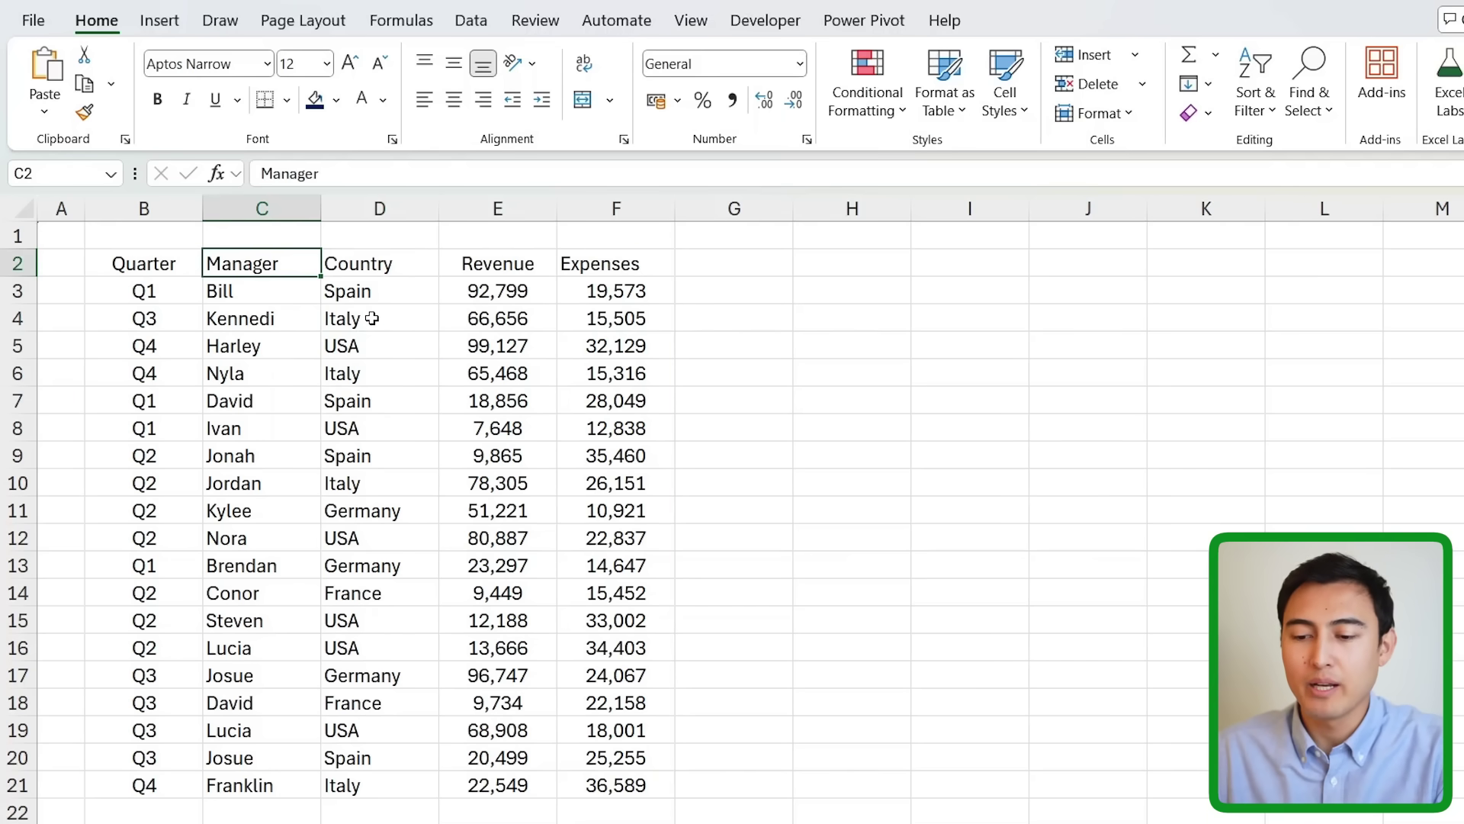
pyautogui.press('Left')
pyautogui.moveTo(170, 261); pyautogui.dragTo(610, 264)
pyautogui.click(317, 100)
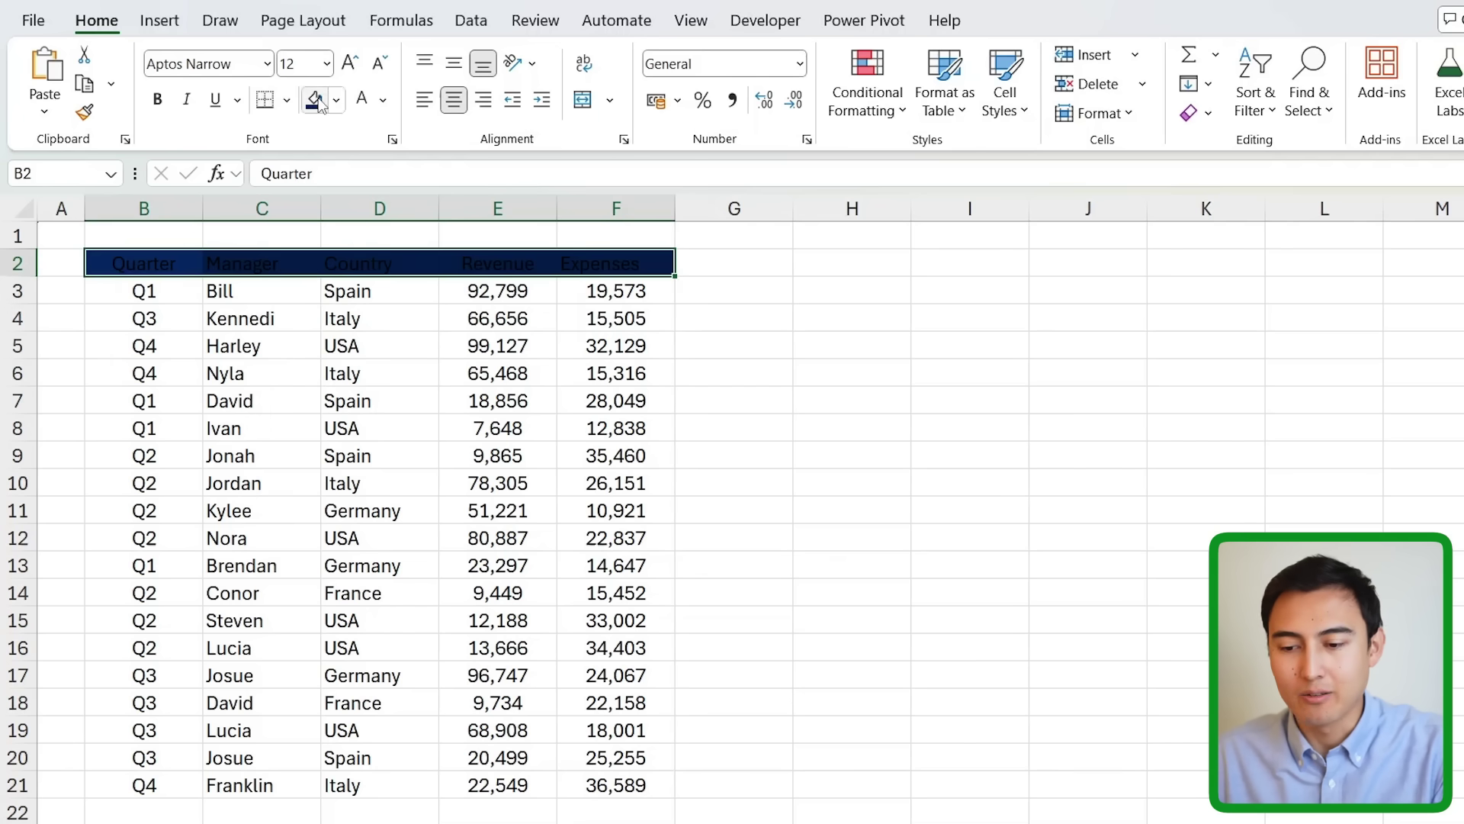
pyautogui.click(362, 99)
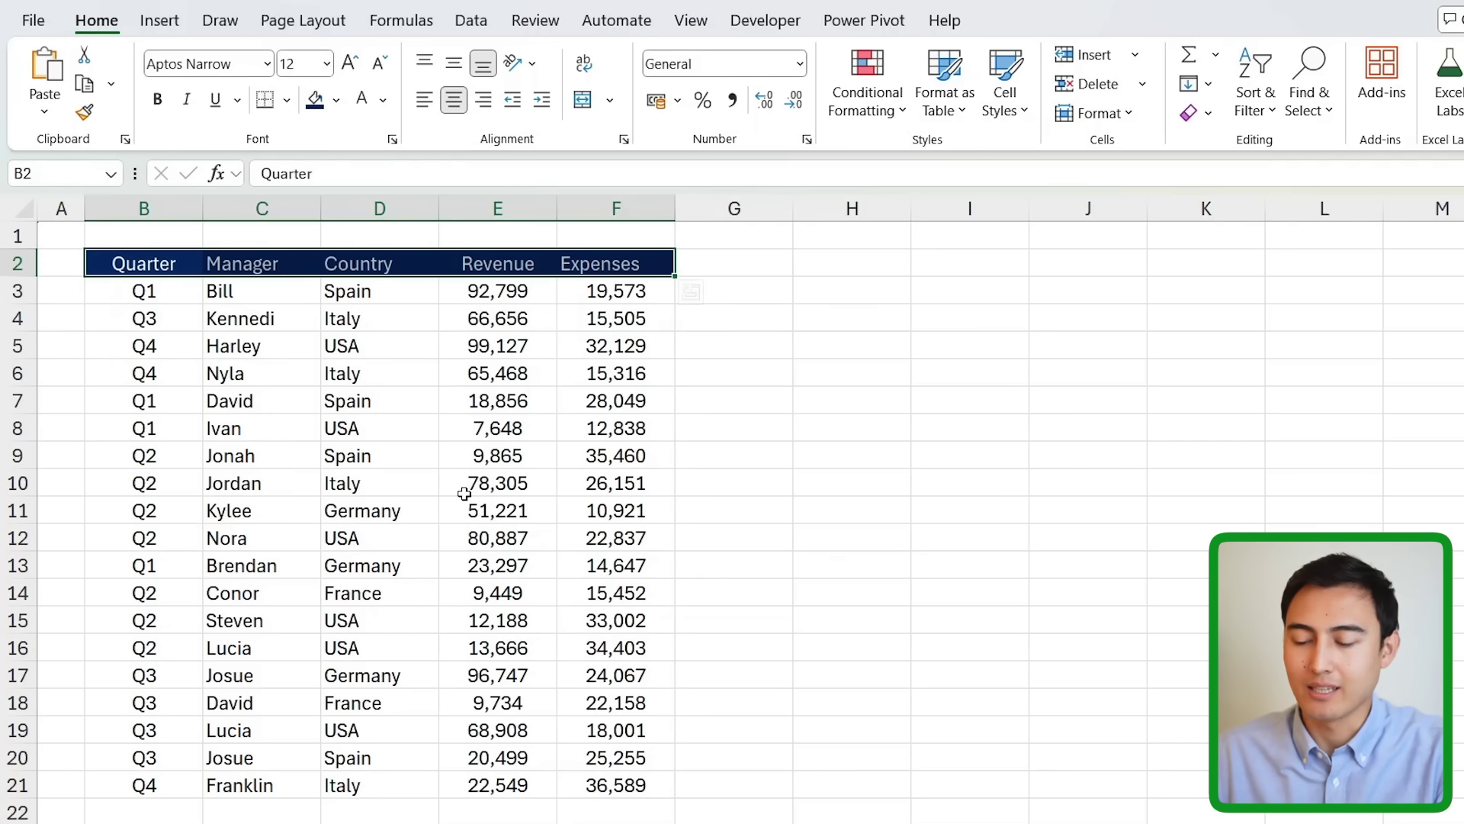
pyautogui.hotkey('ctrl', 'z')
pyautogui.hotkey('ctrl', 'z')
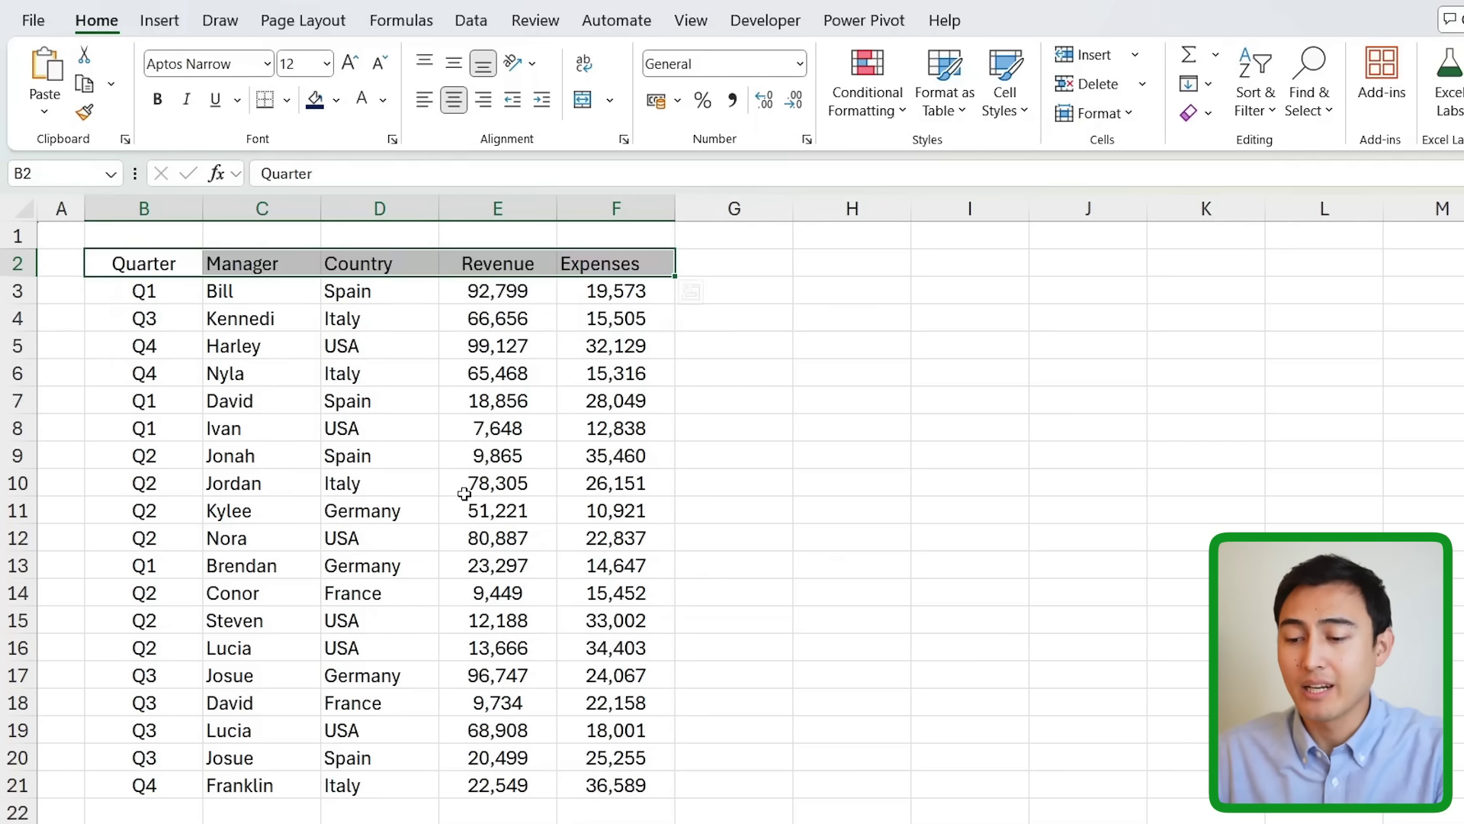
pyautogui.press('Down')
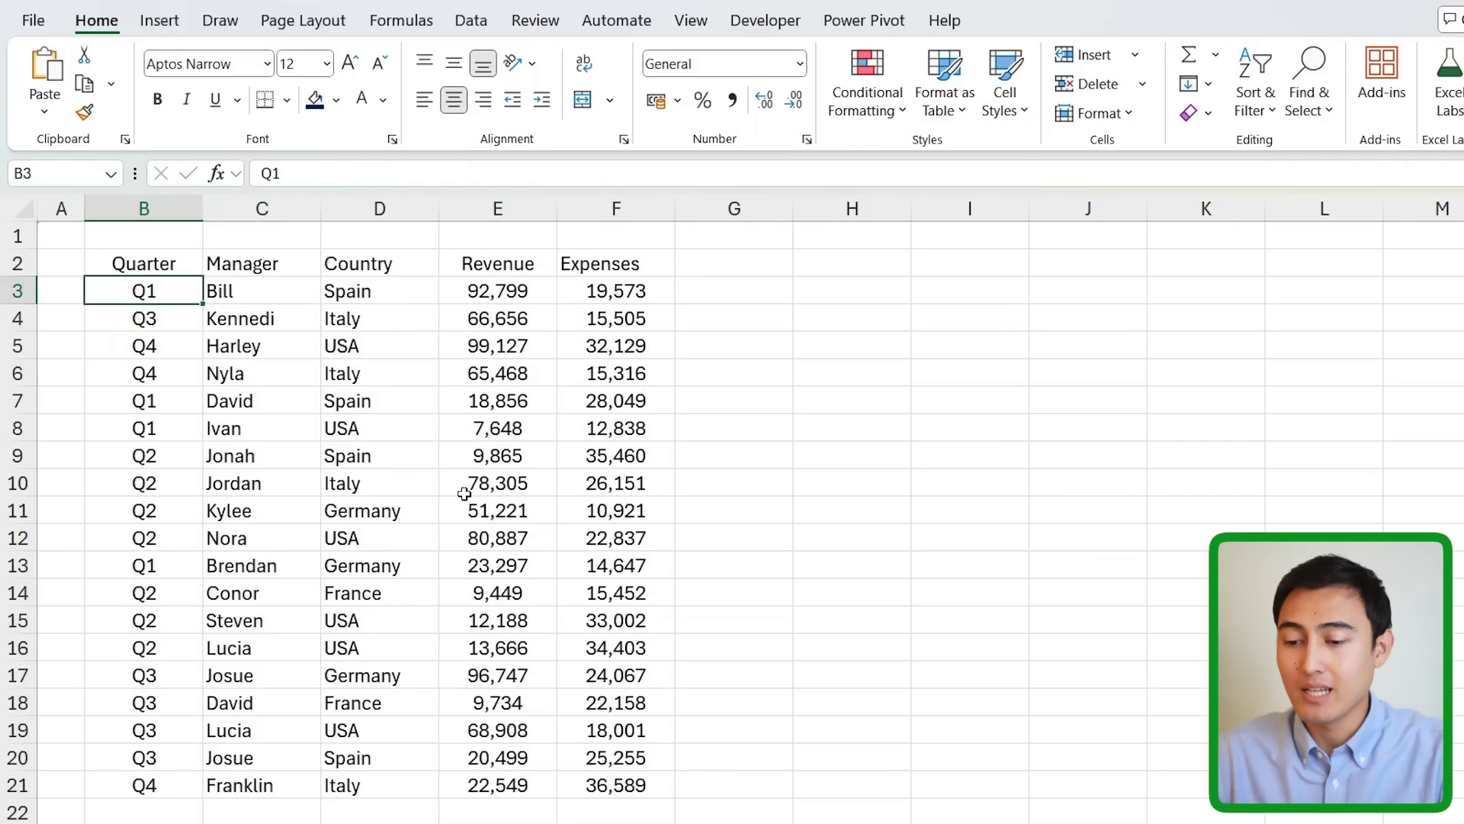
# - Format B2:F21 as a banded table named Table2 with Ctrl+T
pyautogui.hotkey('ctrl', 't')
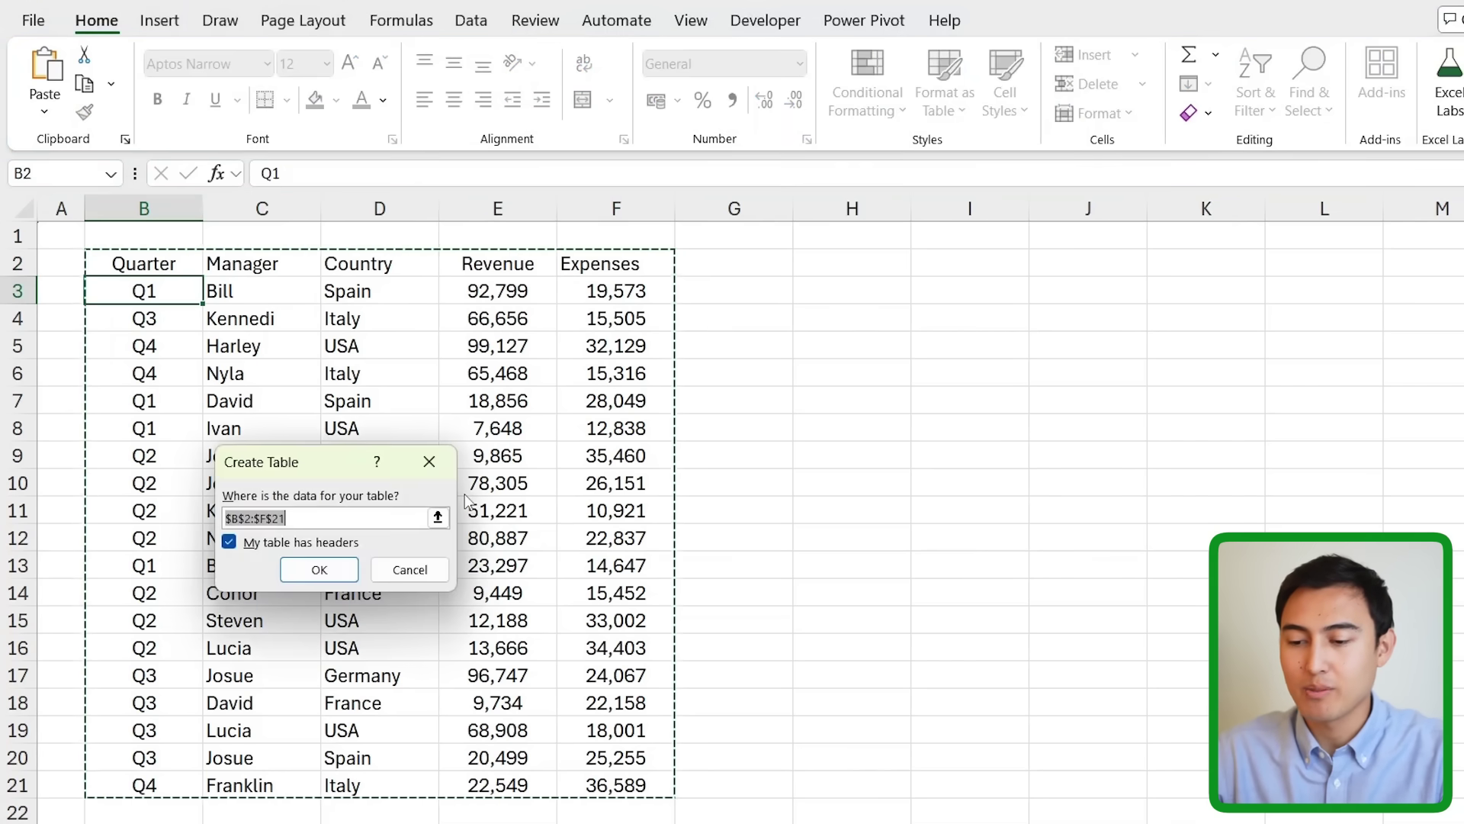
pyautogui.press('Return')
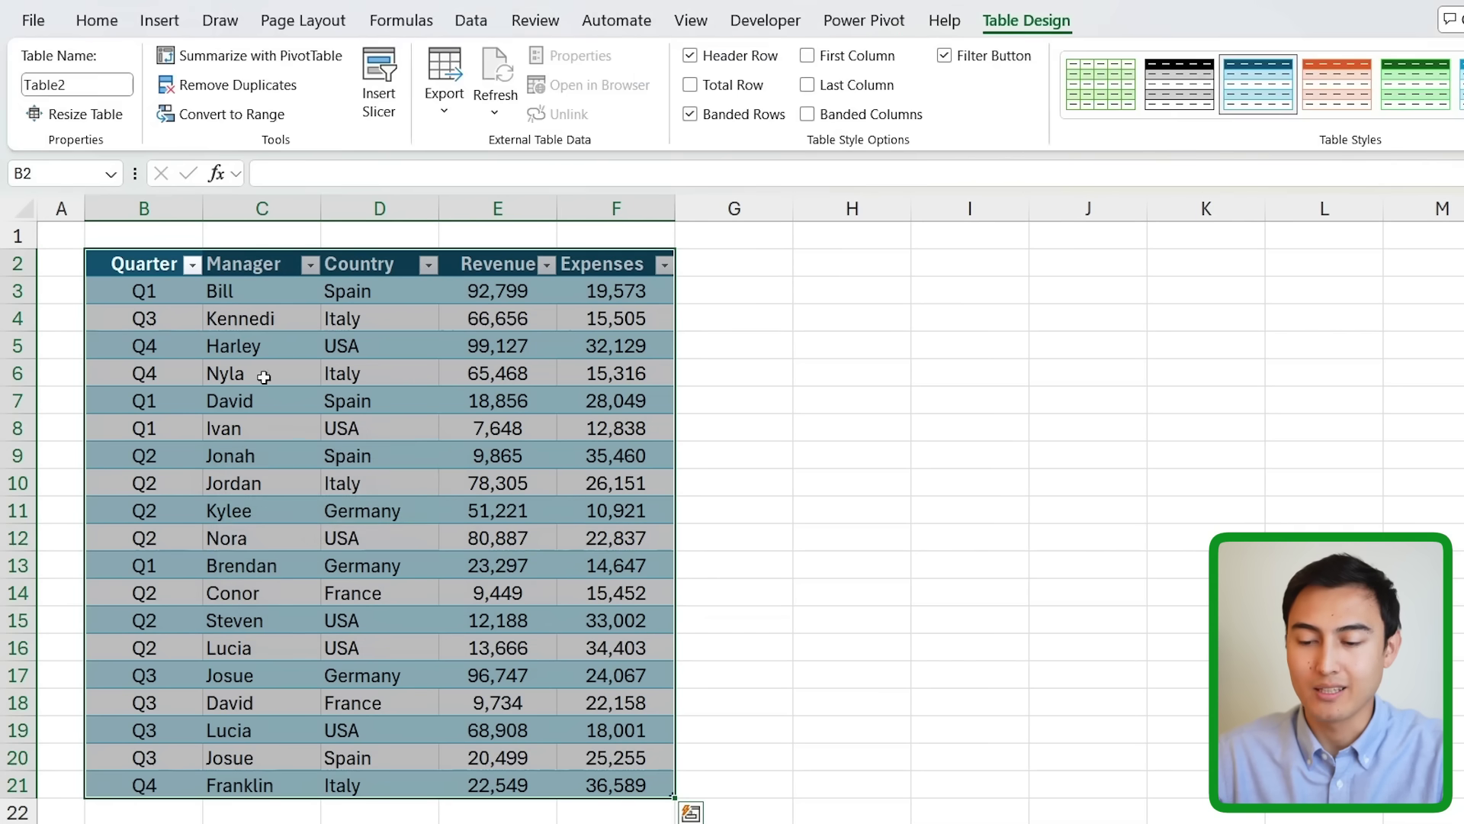
pyautogui.click(124, 284)
pyautogui.press('Up')
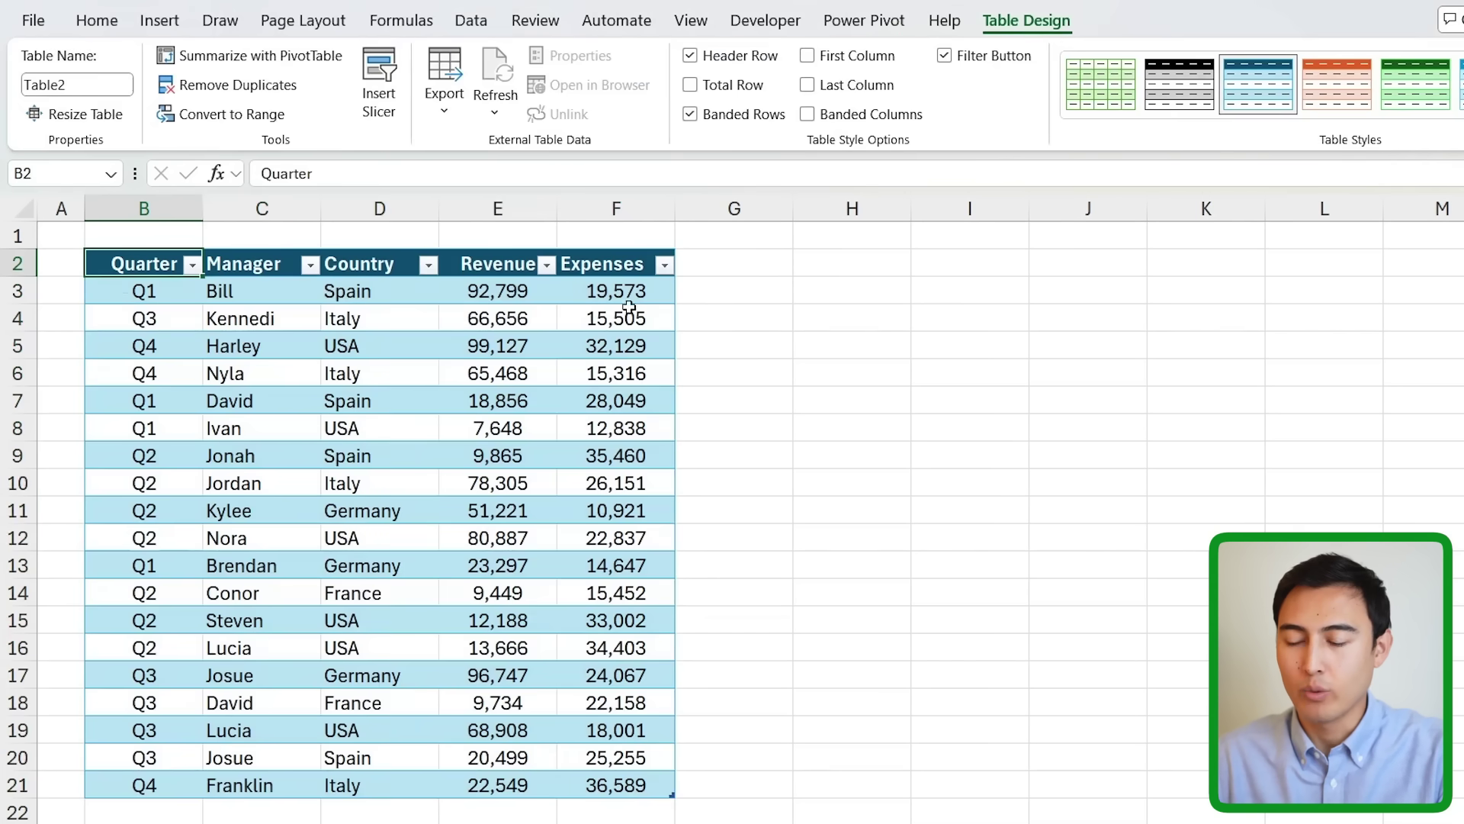
pyautogui.click(126, 344)
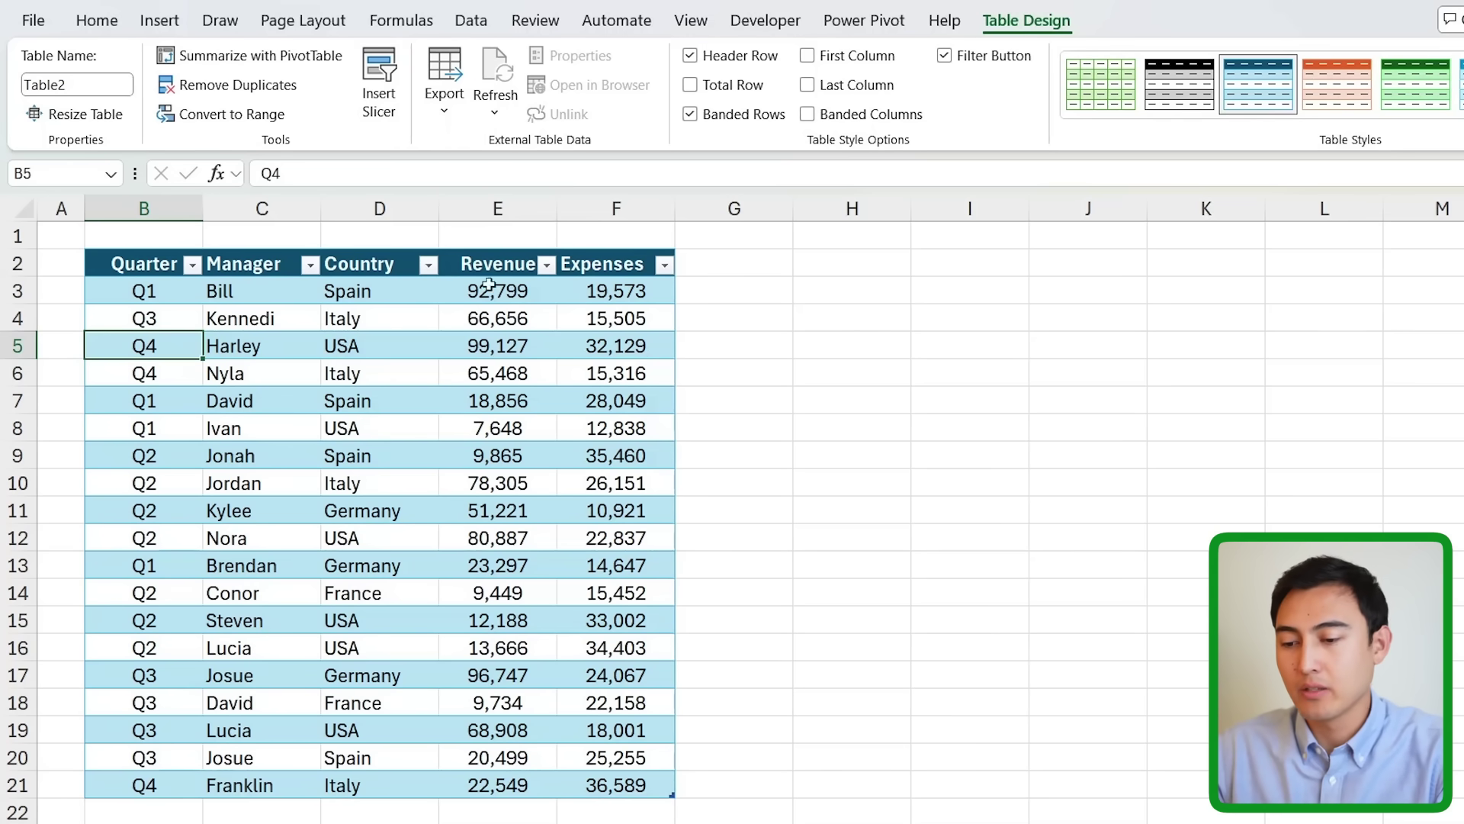
pyautogui.scroll(-2, 386, 448)
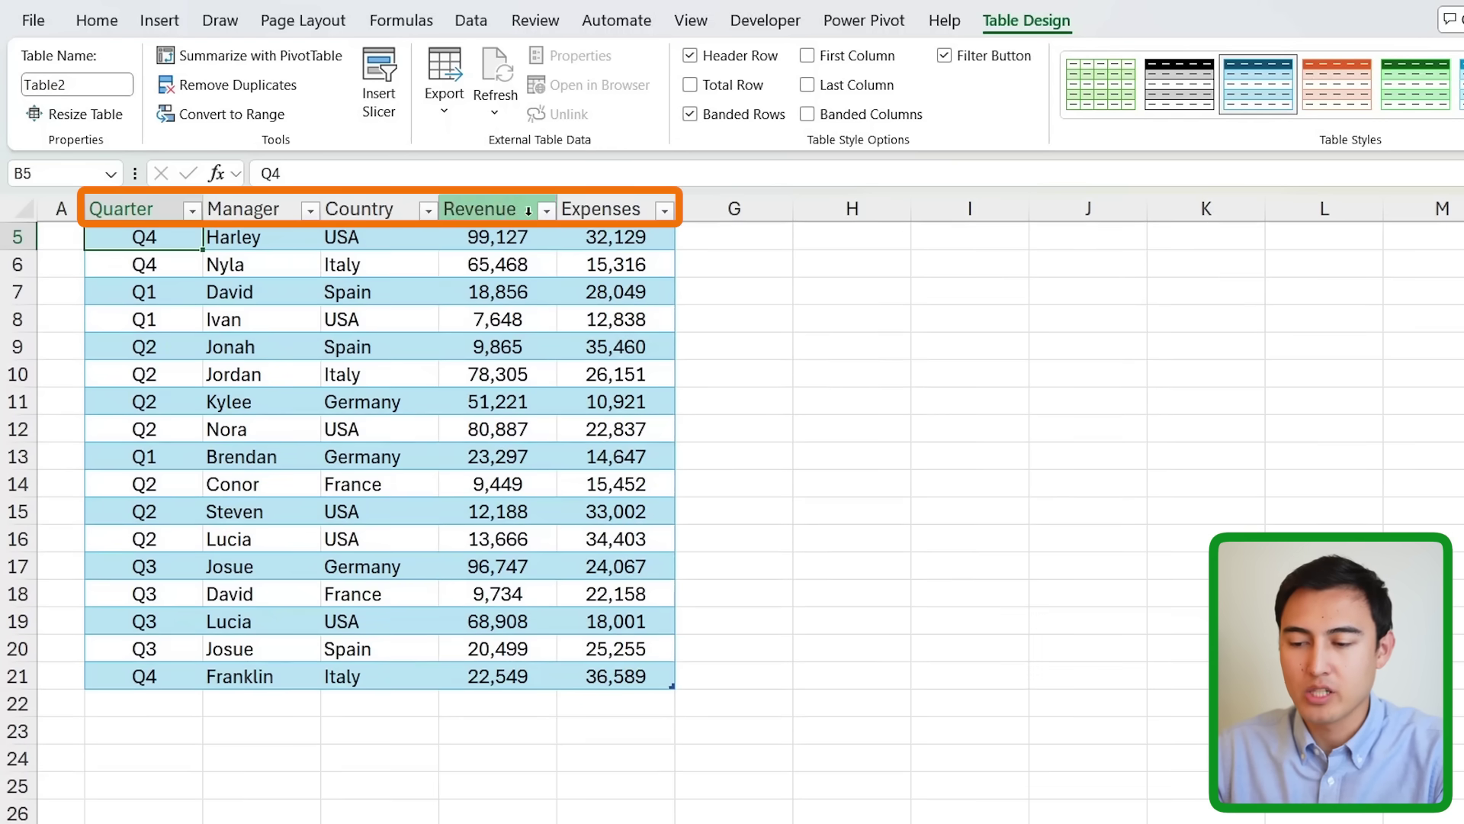
# - Add a total row beneath Table2
pyautogui.click(612, 593)
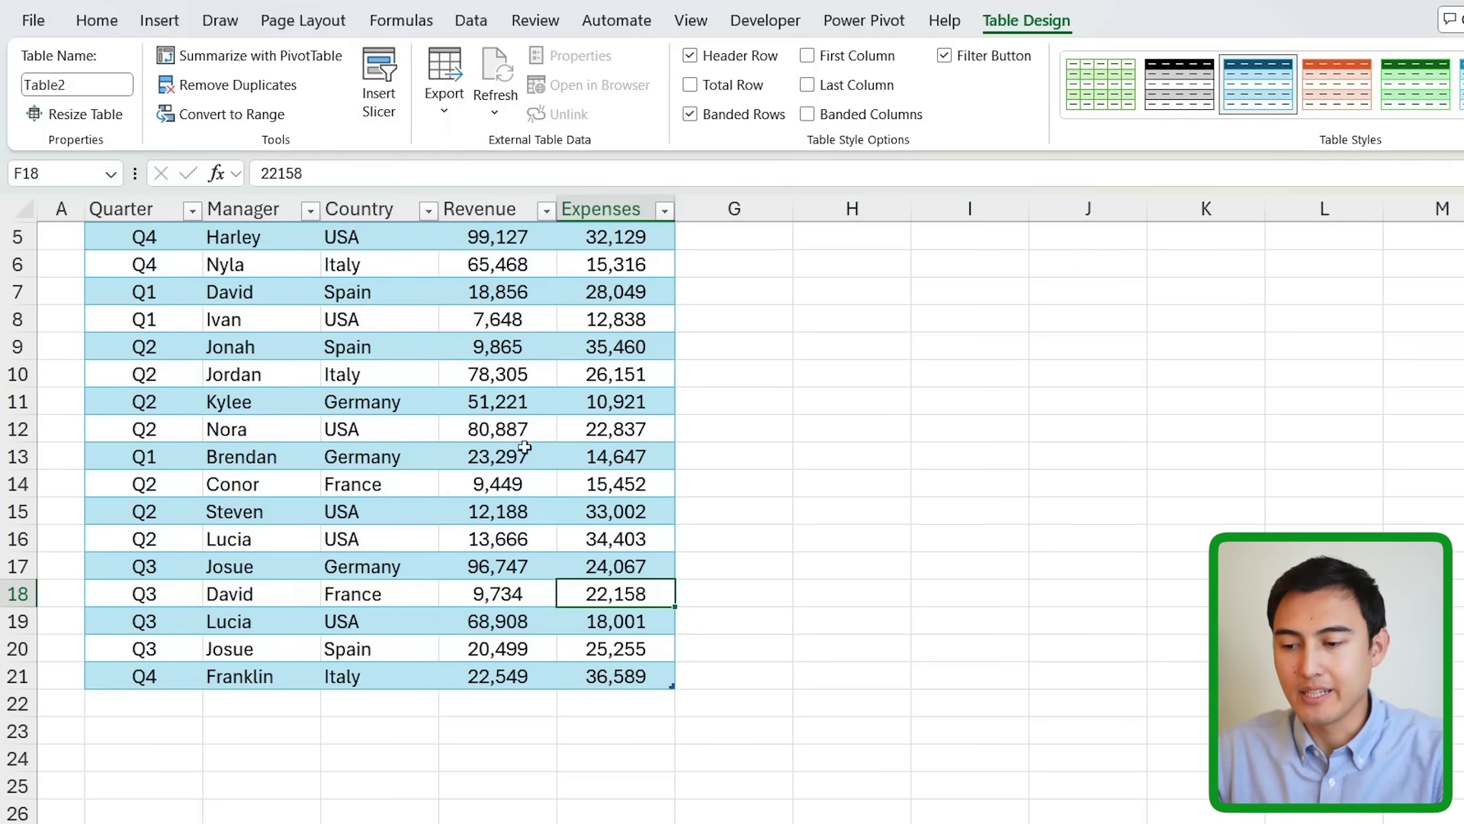
pyautogui.scroll(2, 511, 429)
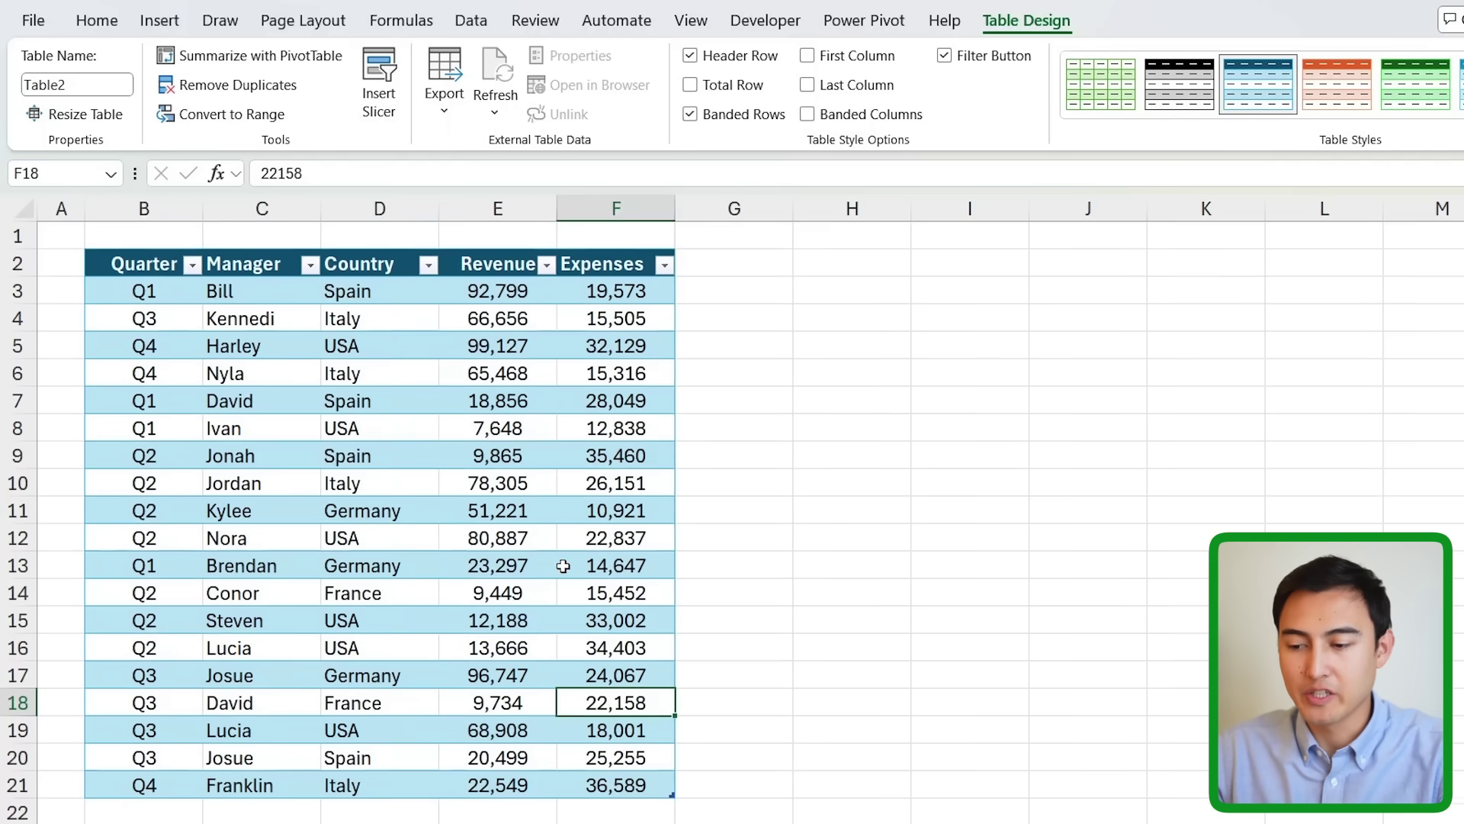
pyautogui.scroll(-2, 563, 566)
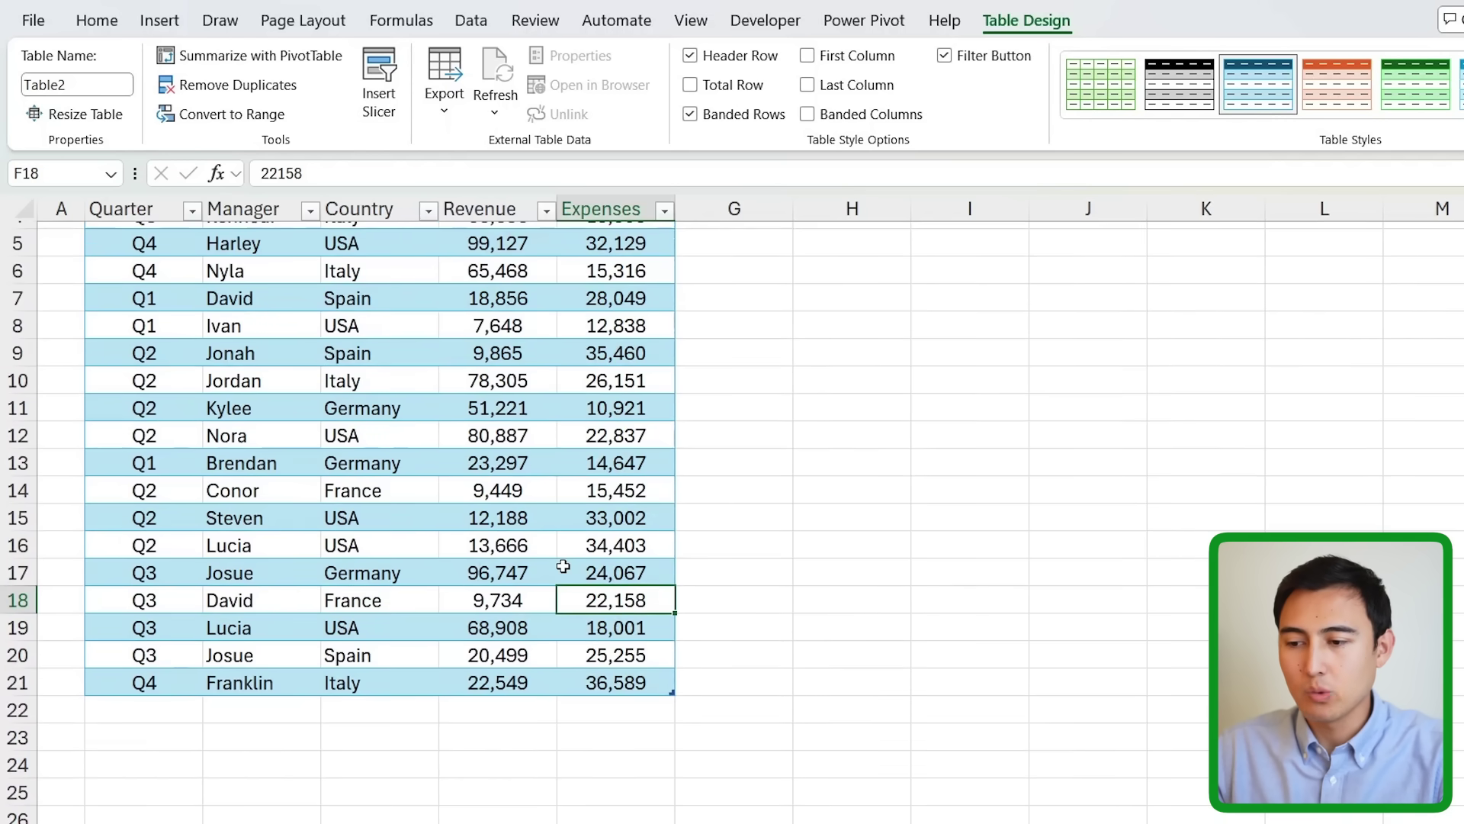
pyautogui.click(743, 87)
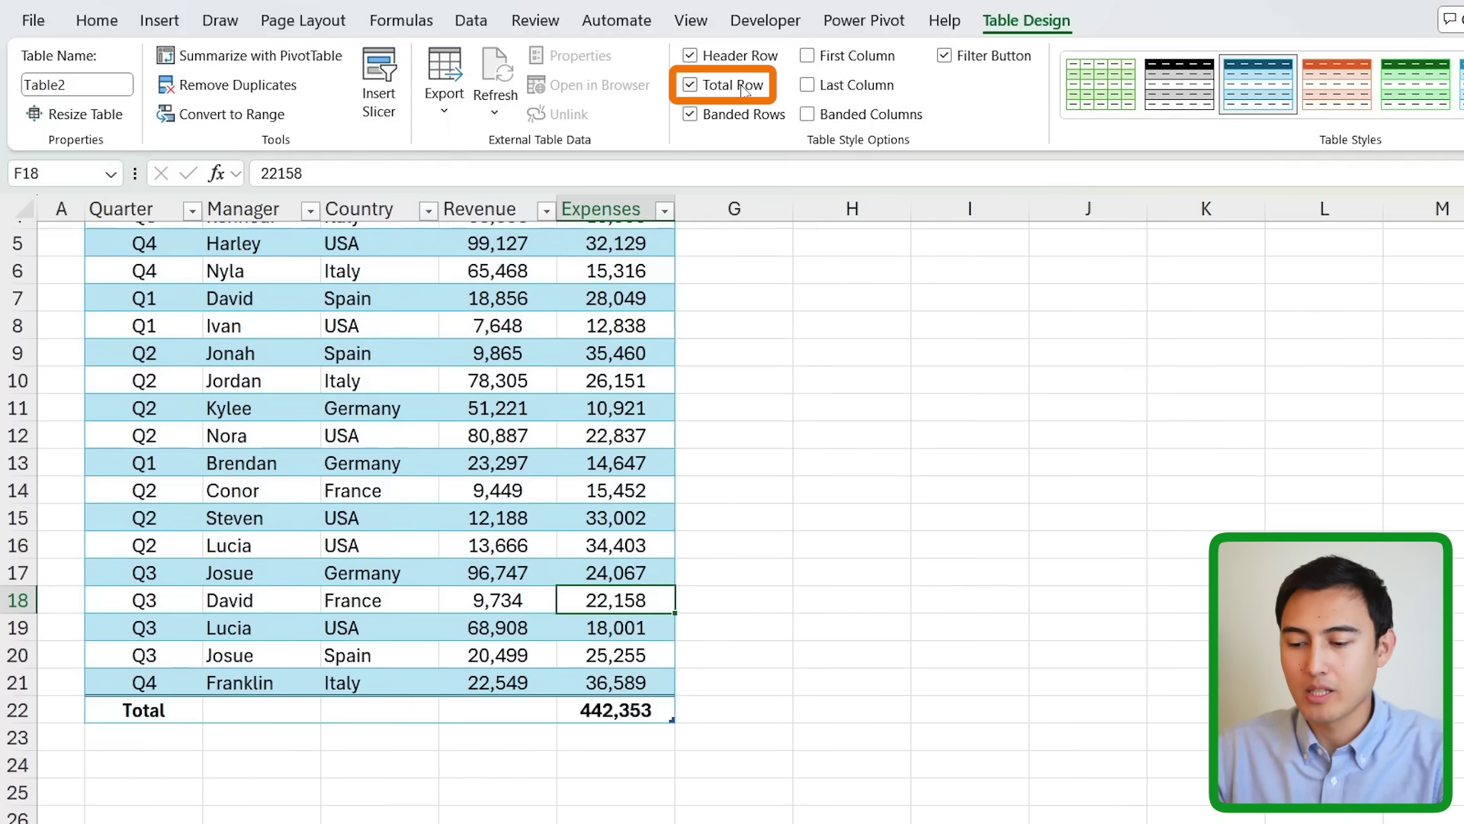
# - Set the Expenses total to Average (23,282) and the Revenue total to Max (99,127)
pyautogui.click(622, 712)
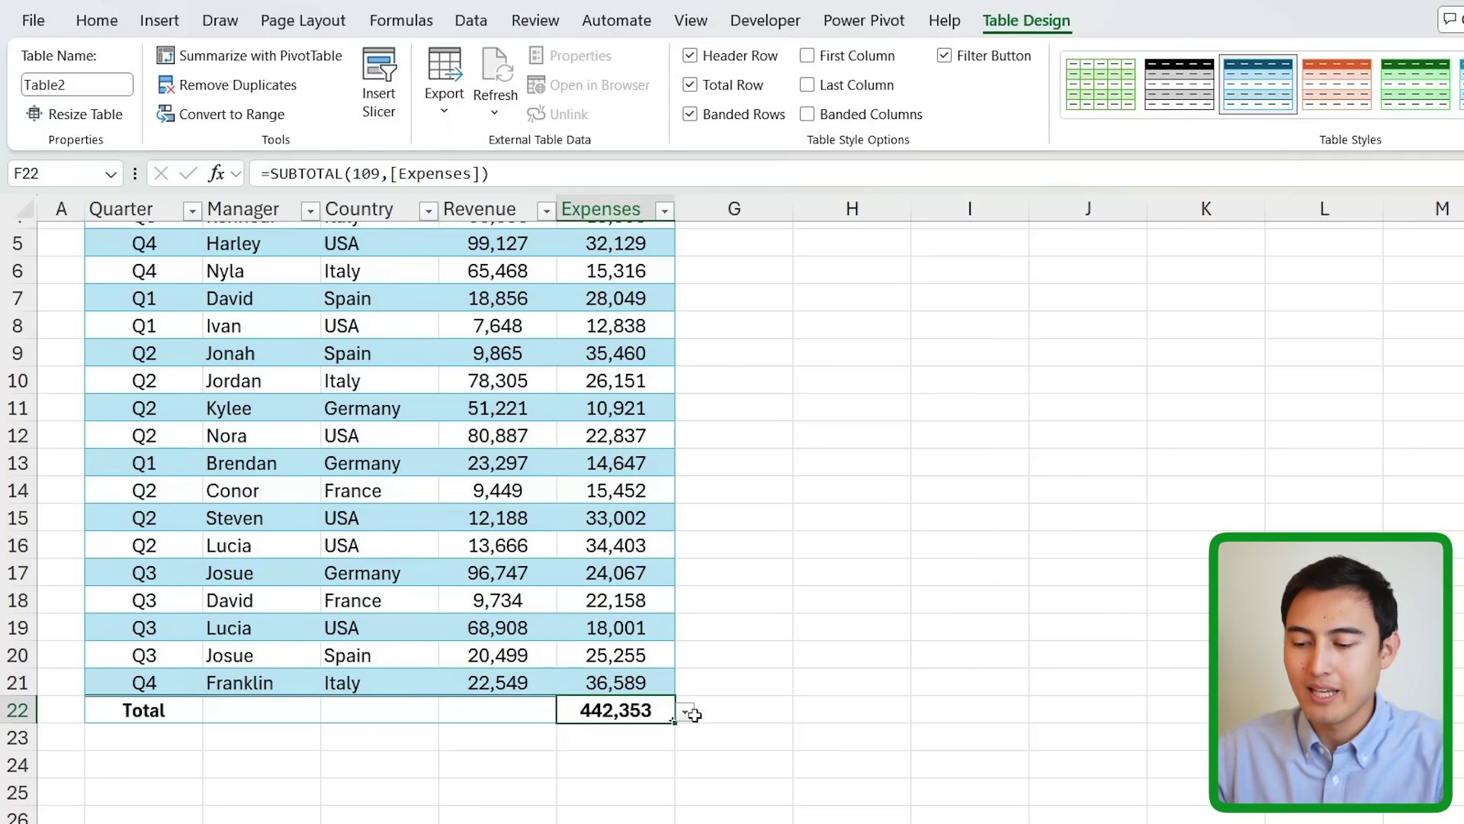
pyautogui.scroll(-3, 693, 714)
pyautogui.click(685, 465)
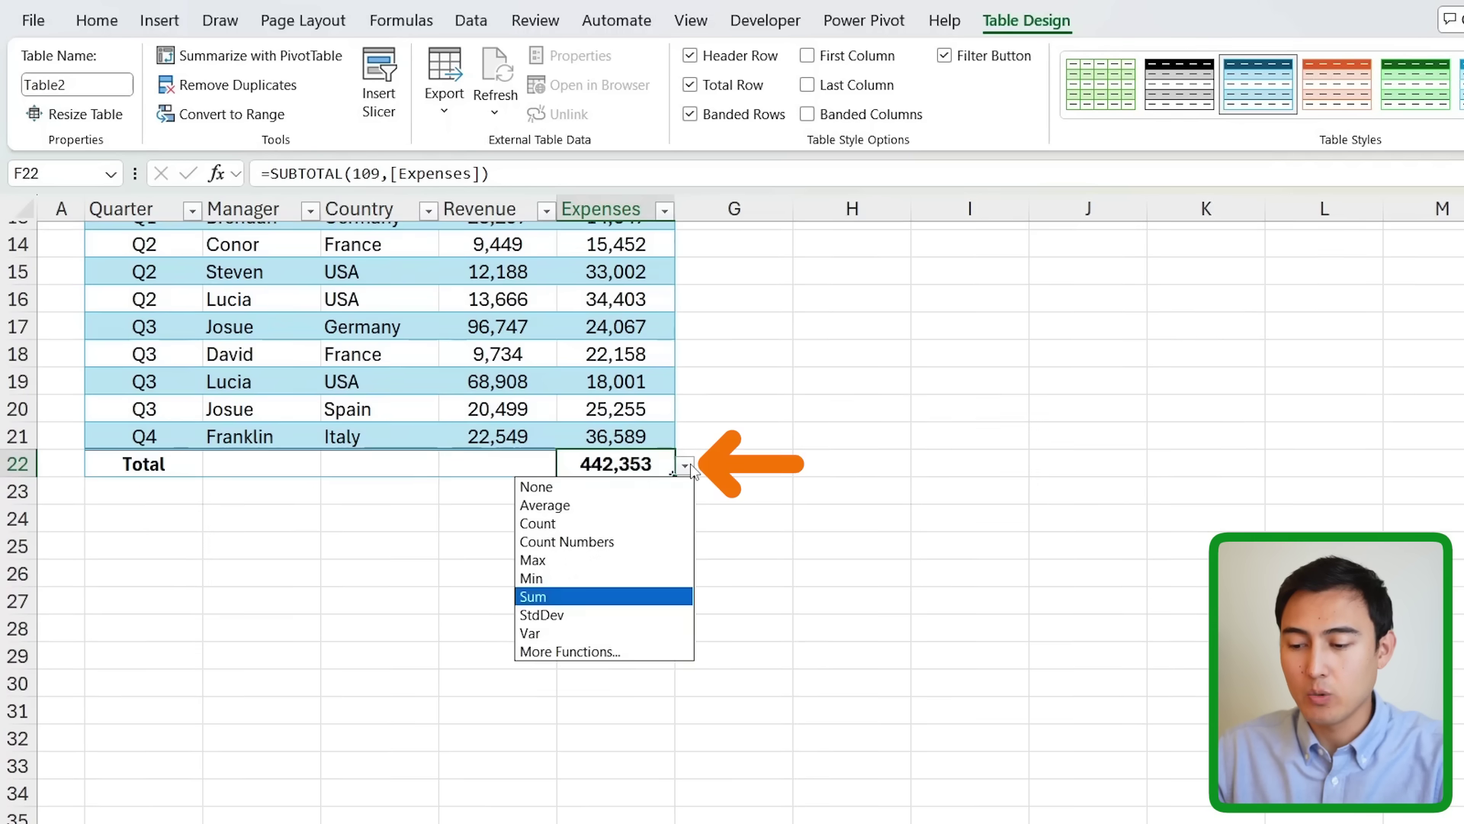
pyautogui.click(576, 507)
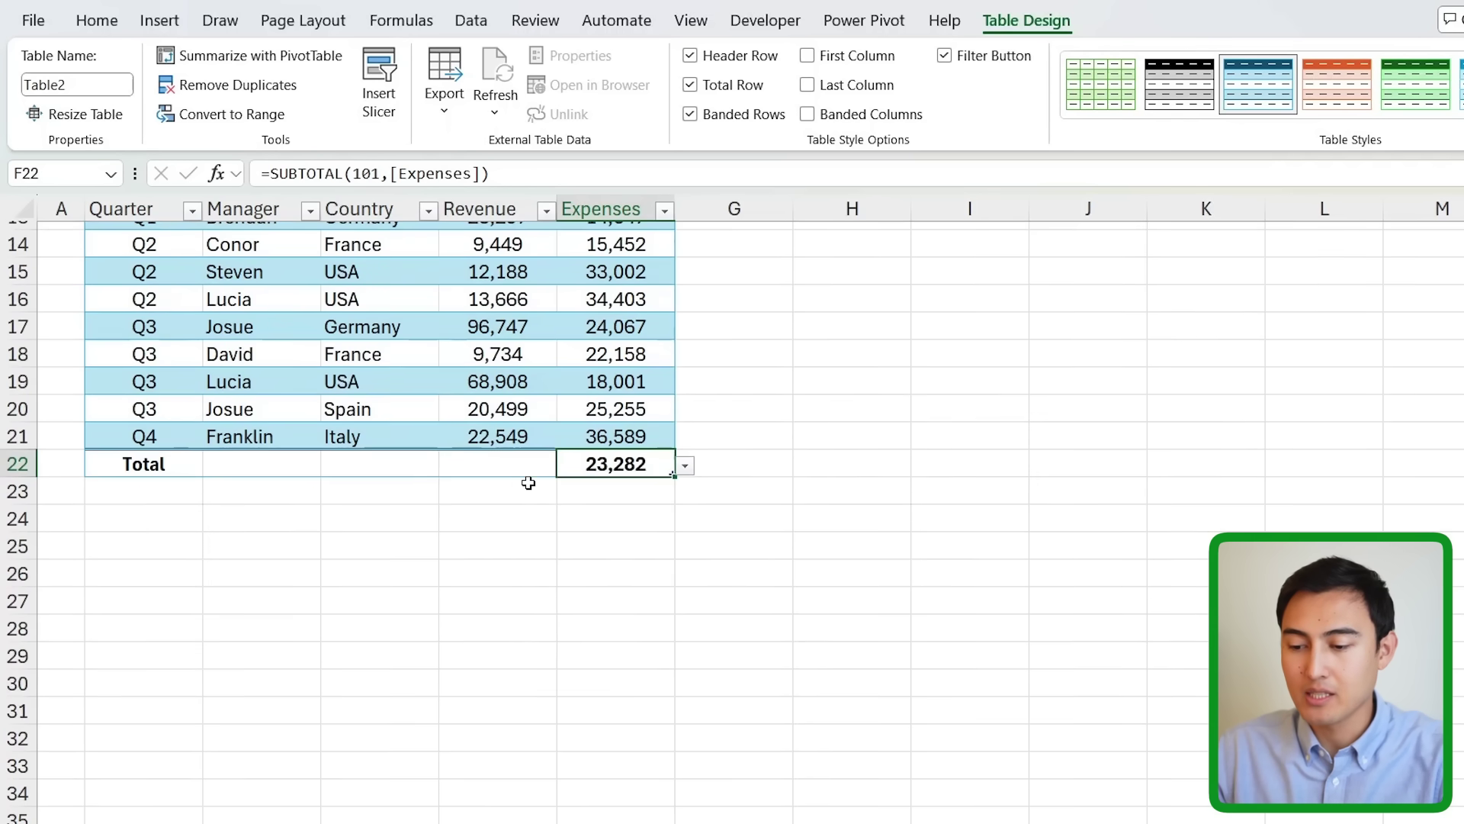
pyautogui.click(503, 465)
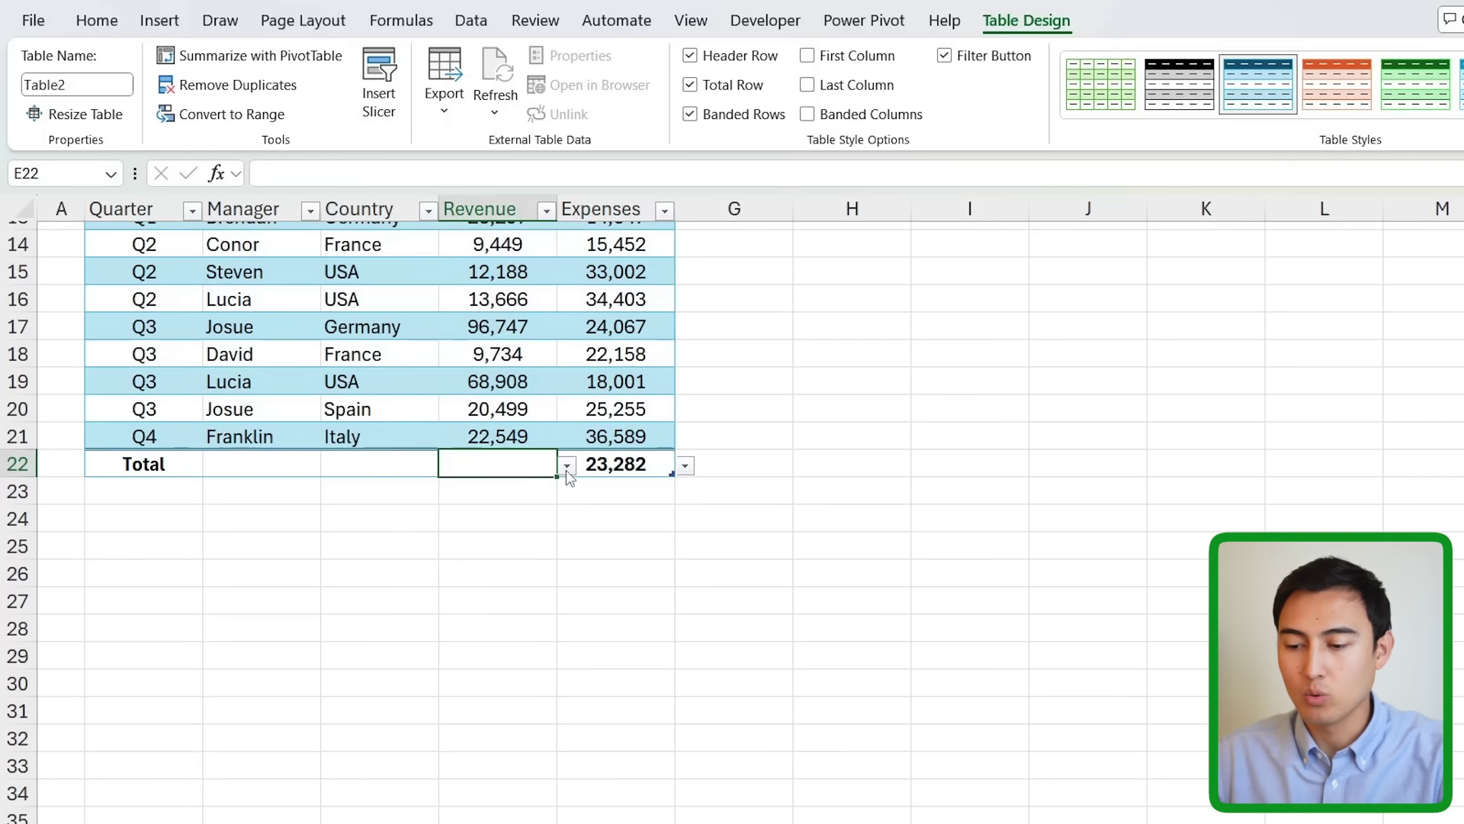
pyautogui.click(567, 465)
pyautogui.click(480, 557)
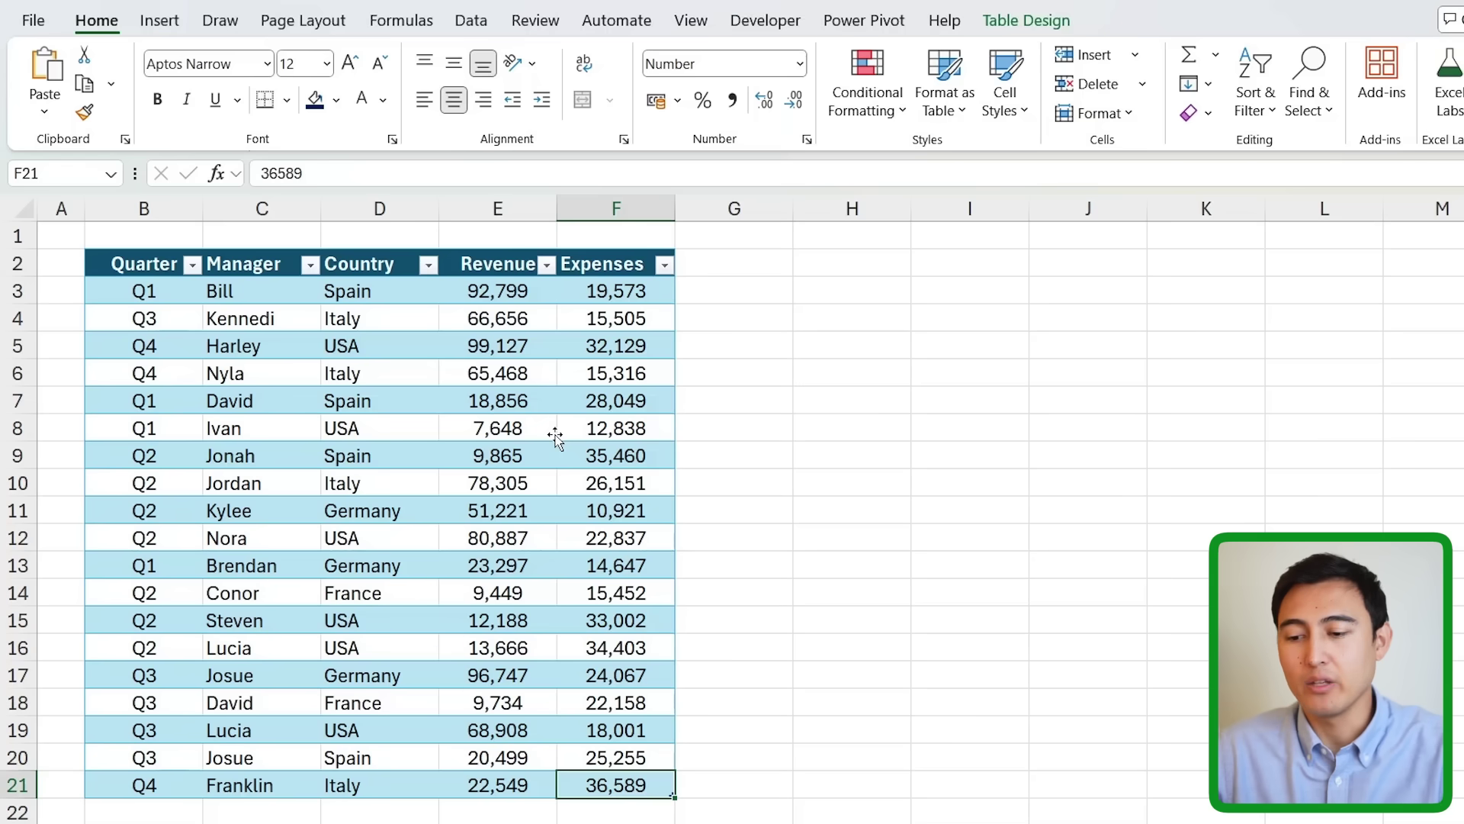
pyautogui.scroll(-1, 554, 436)
# - Enter Q1 in B22 to extend the table to row 22
pyautogui.click(115, 755)
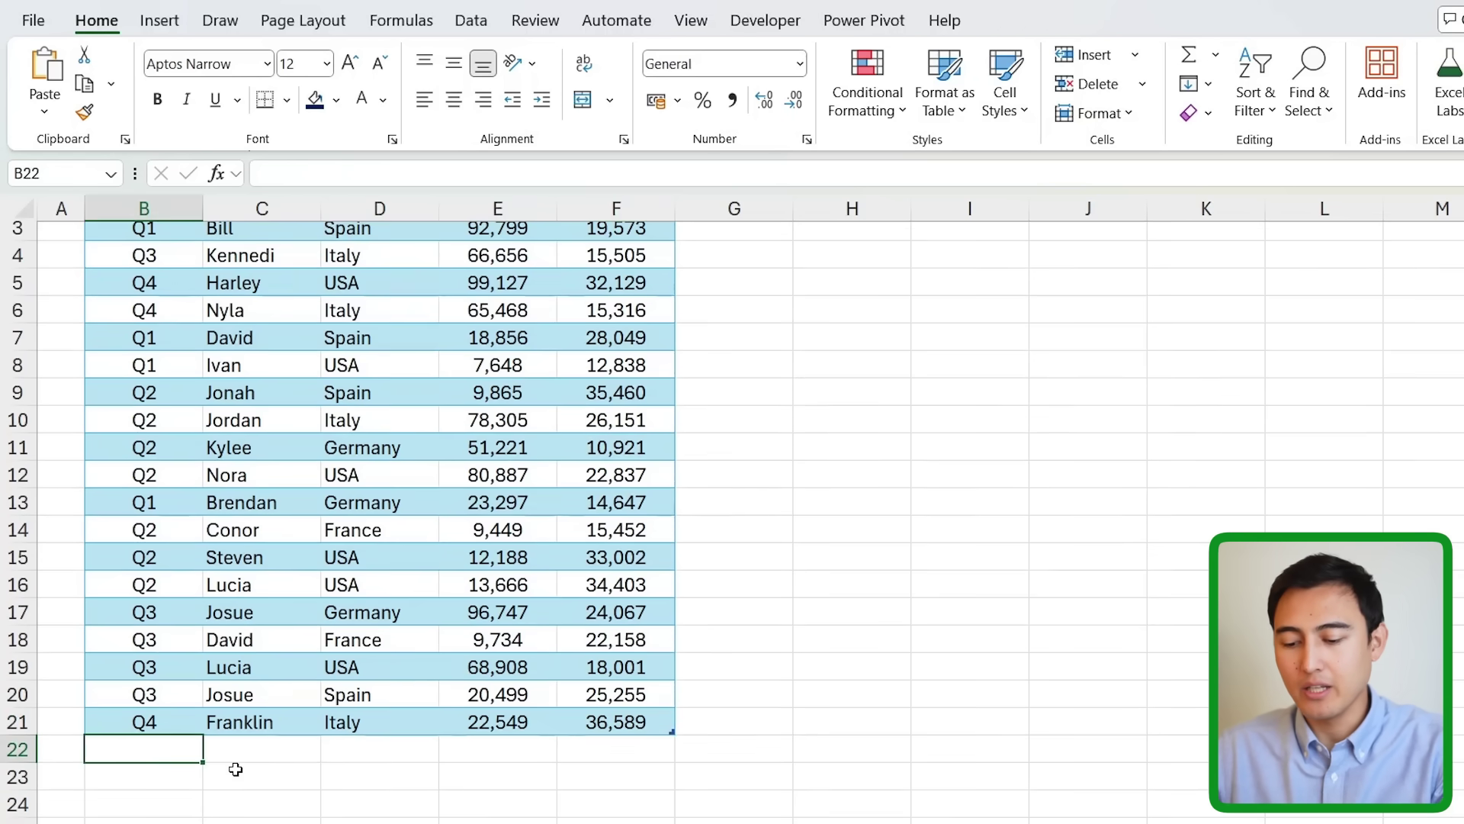
pyautogui.write('Q1')
pyautogui.press('Tab')
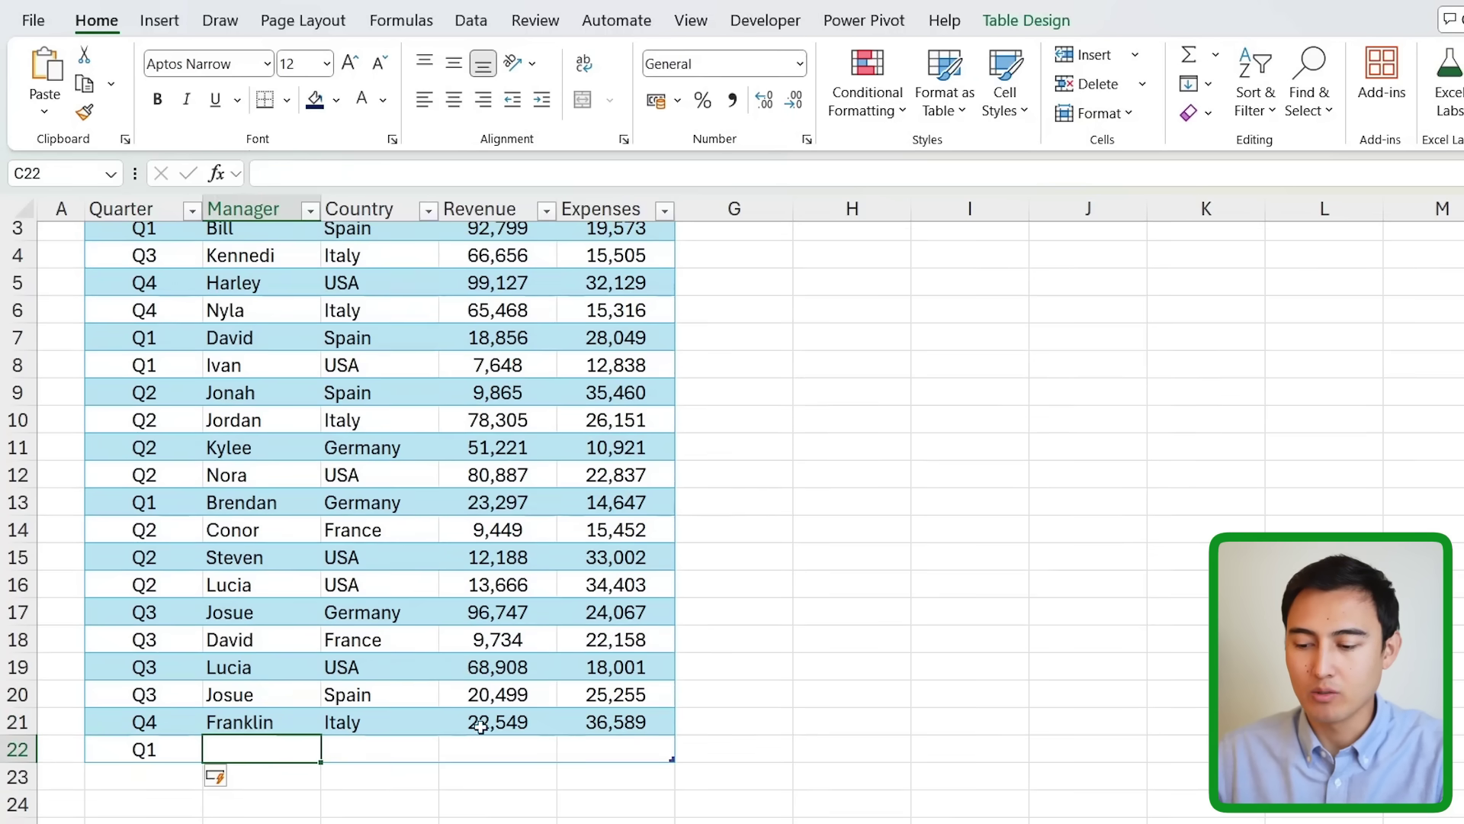
pyautogui.scroll(1, 696, 633)
pyautogui.doubleClick(745, 300)
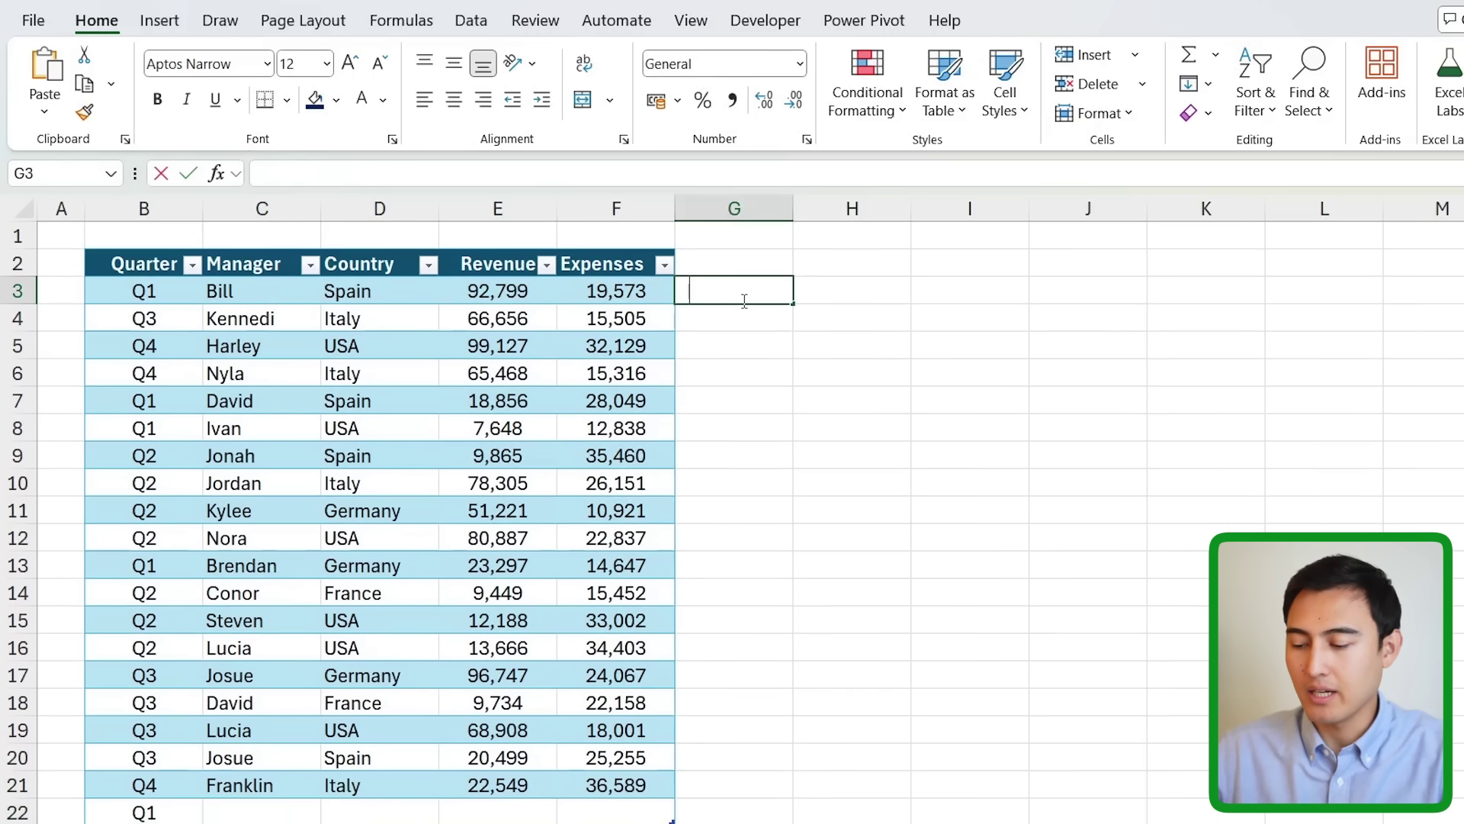
pyautogui.write('=')
pyautogui.press('Left')
pyautogui.write('+')
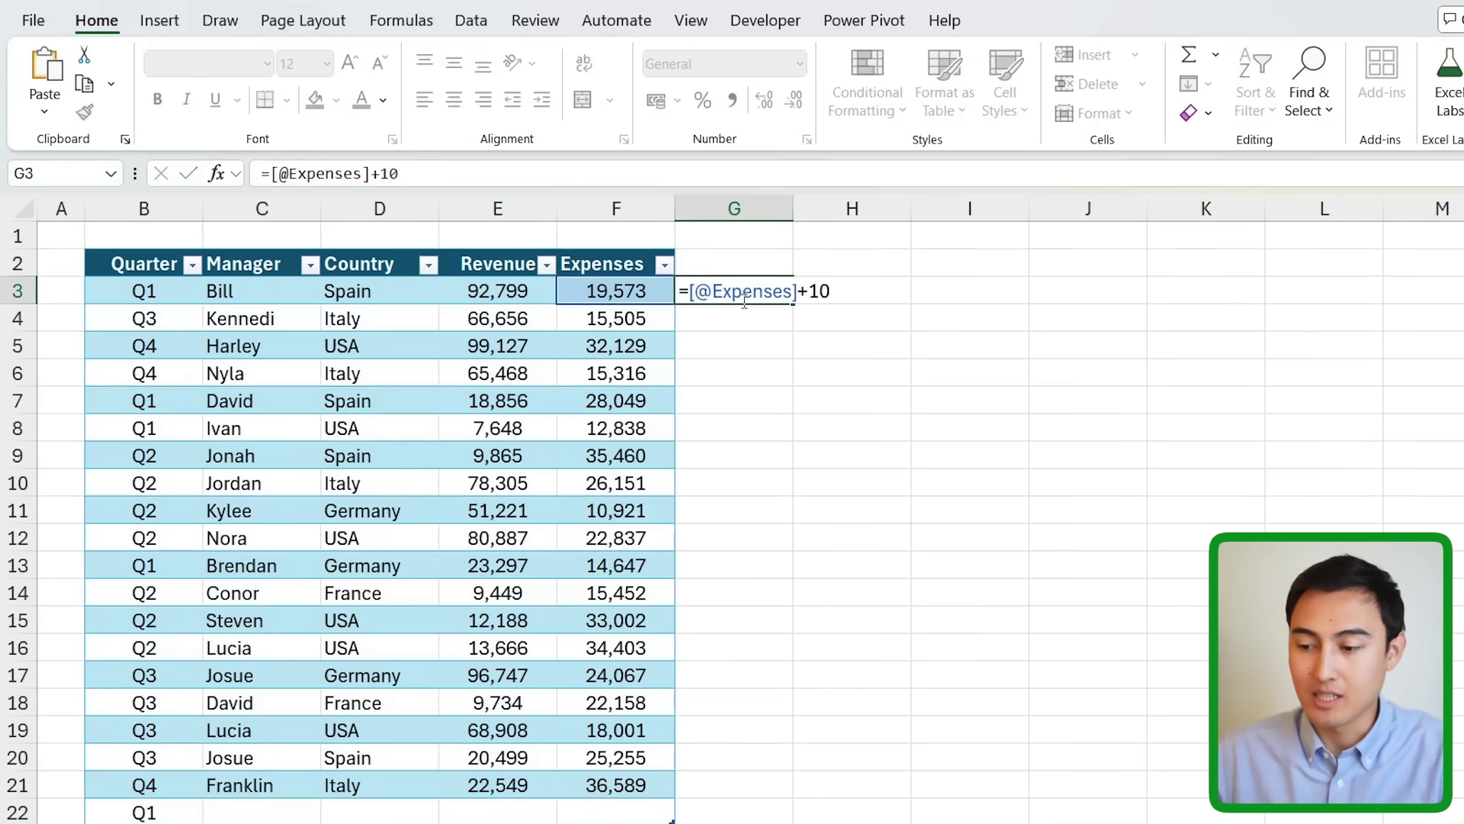
pyautogui.press('Return')
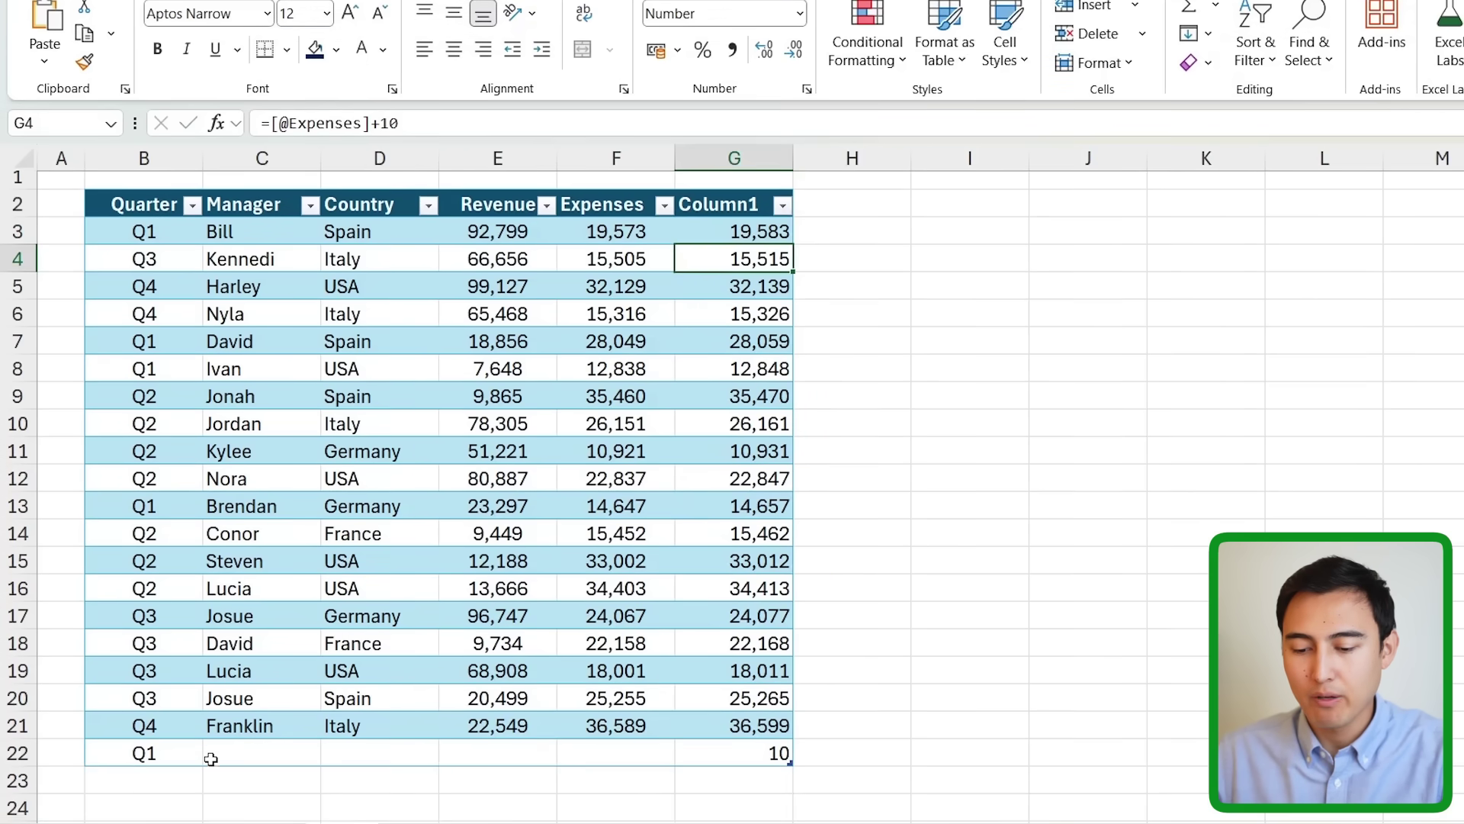
# - Enter Q2 in B23 so the table and its formula column grow to row 23
pyautogui.click(168, 785)
pyautogui.write('Q2')
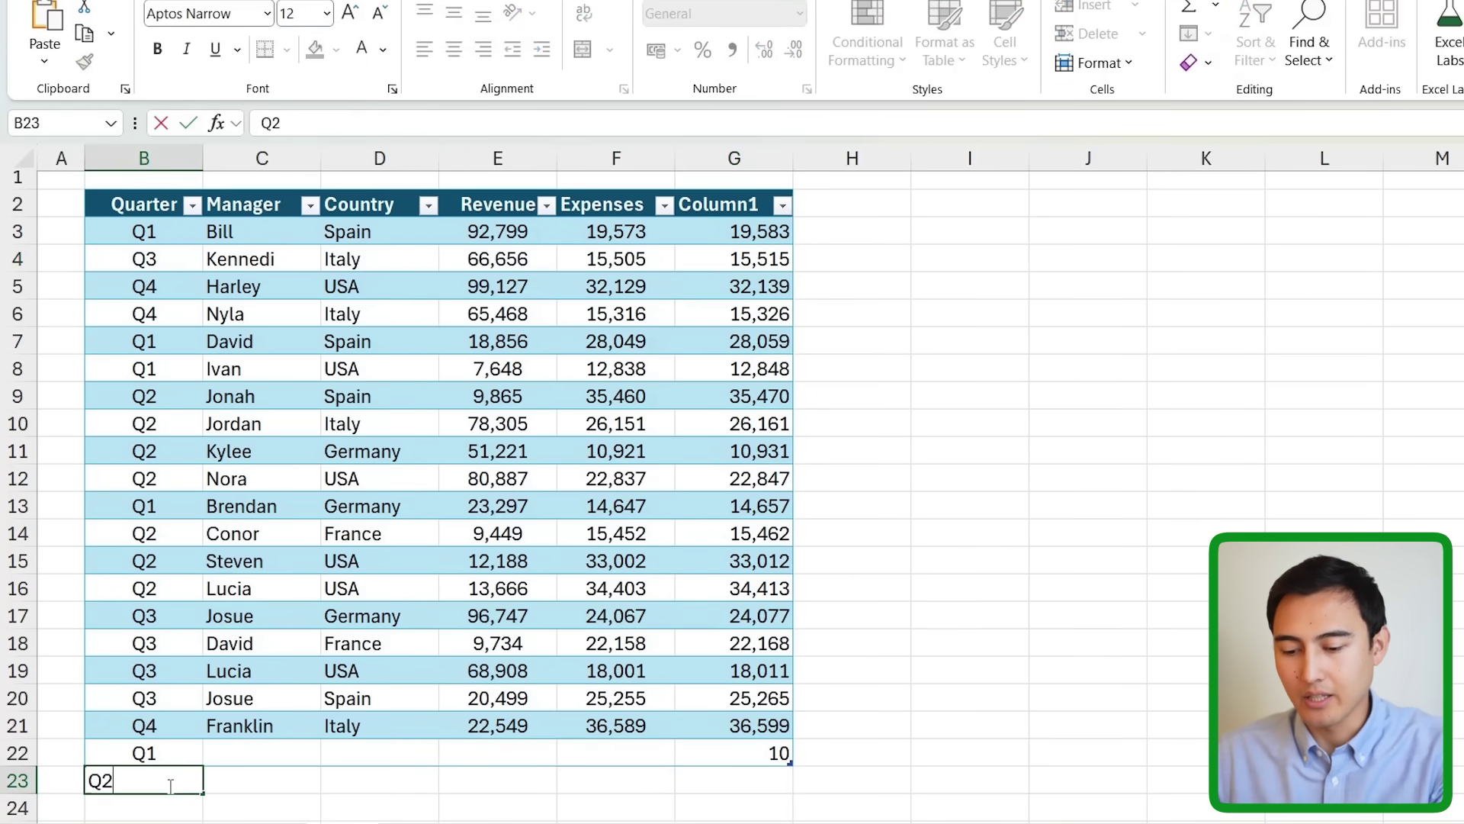
pyautogui.press('Return')
pyautogui.scroll(-2, 170, 783)
pyautogui.click(725, 593)
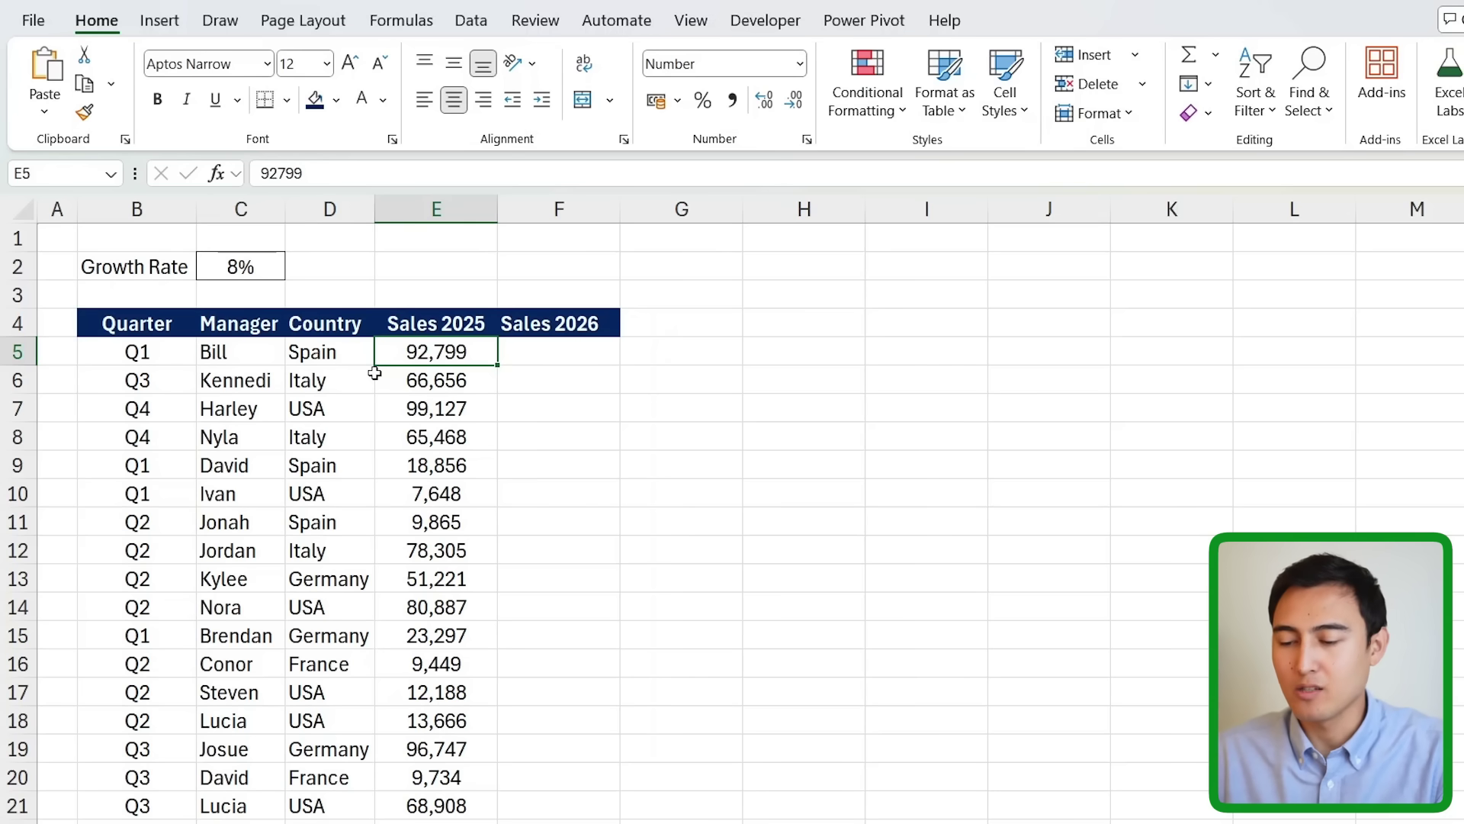
# - Enter a trial Sales 2026 formula =E5*(1+C2) in F5
pyautogui.click(584, 365)
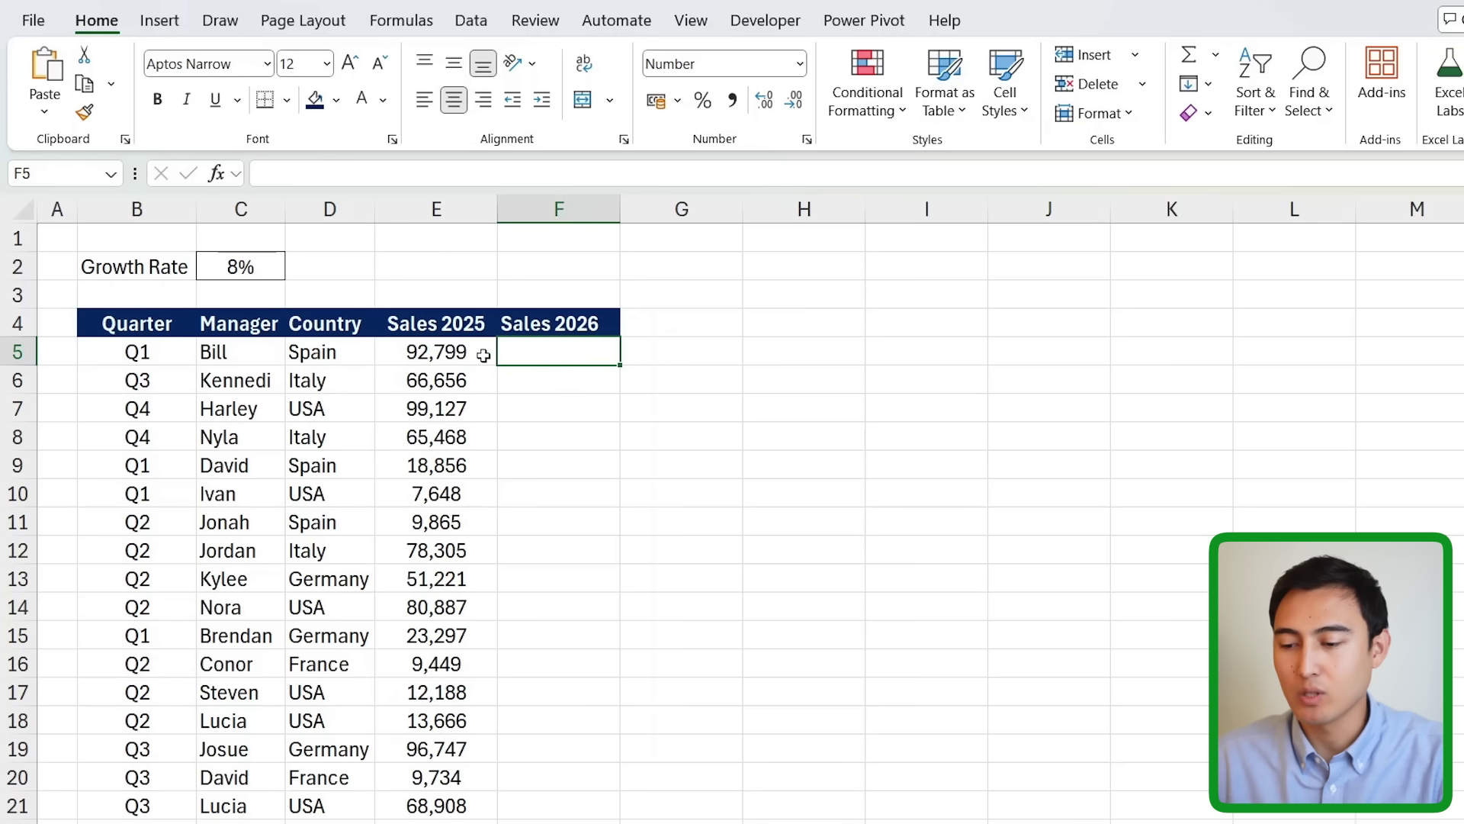
pyautogui.write('=')
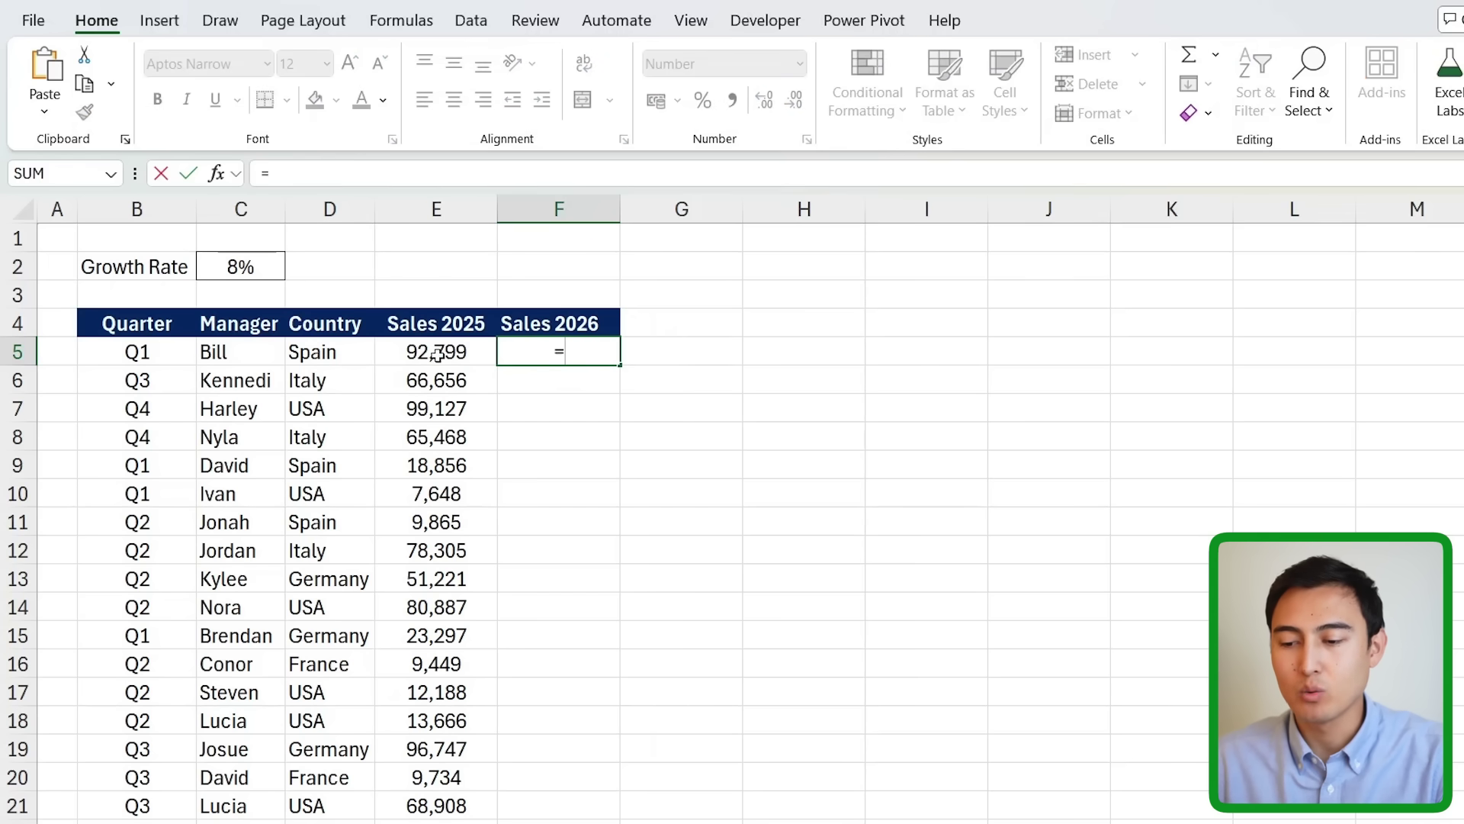
pyautogui.click(436, 355)
pyautogui.write('*')
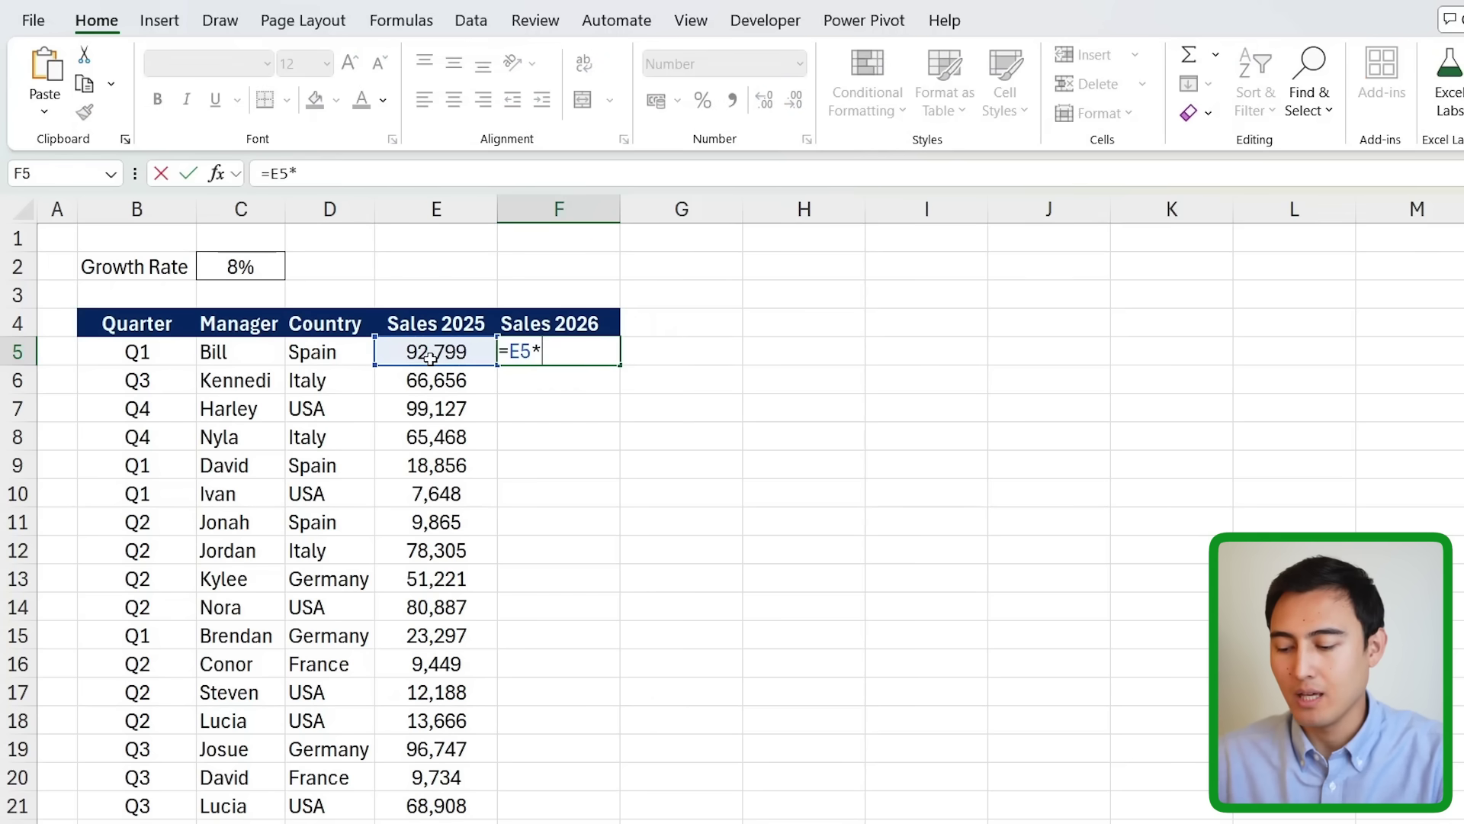
pyautogui.write('(1+')
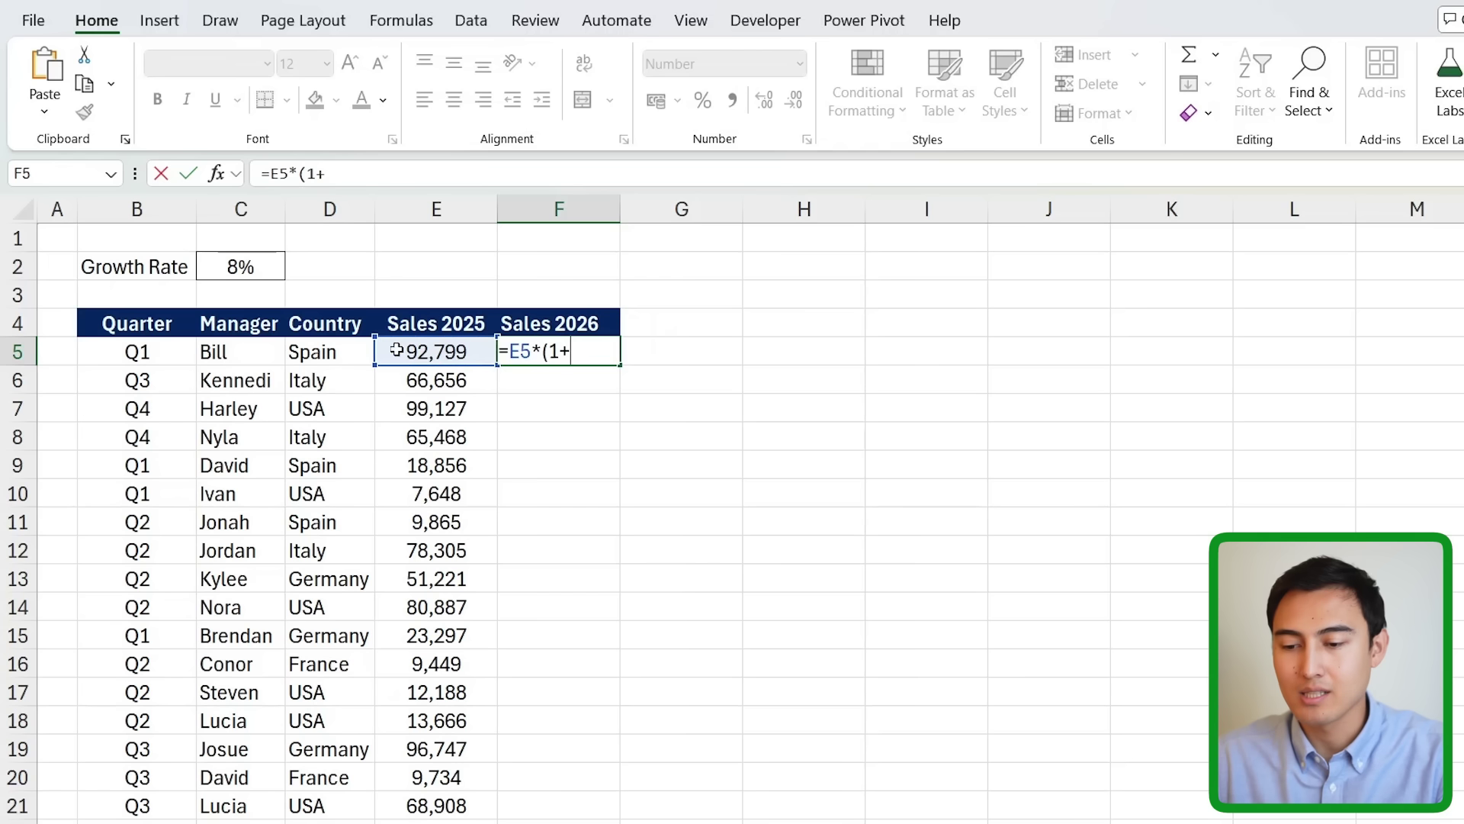
pyautogui.click(228, 266)
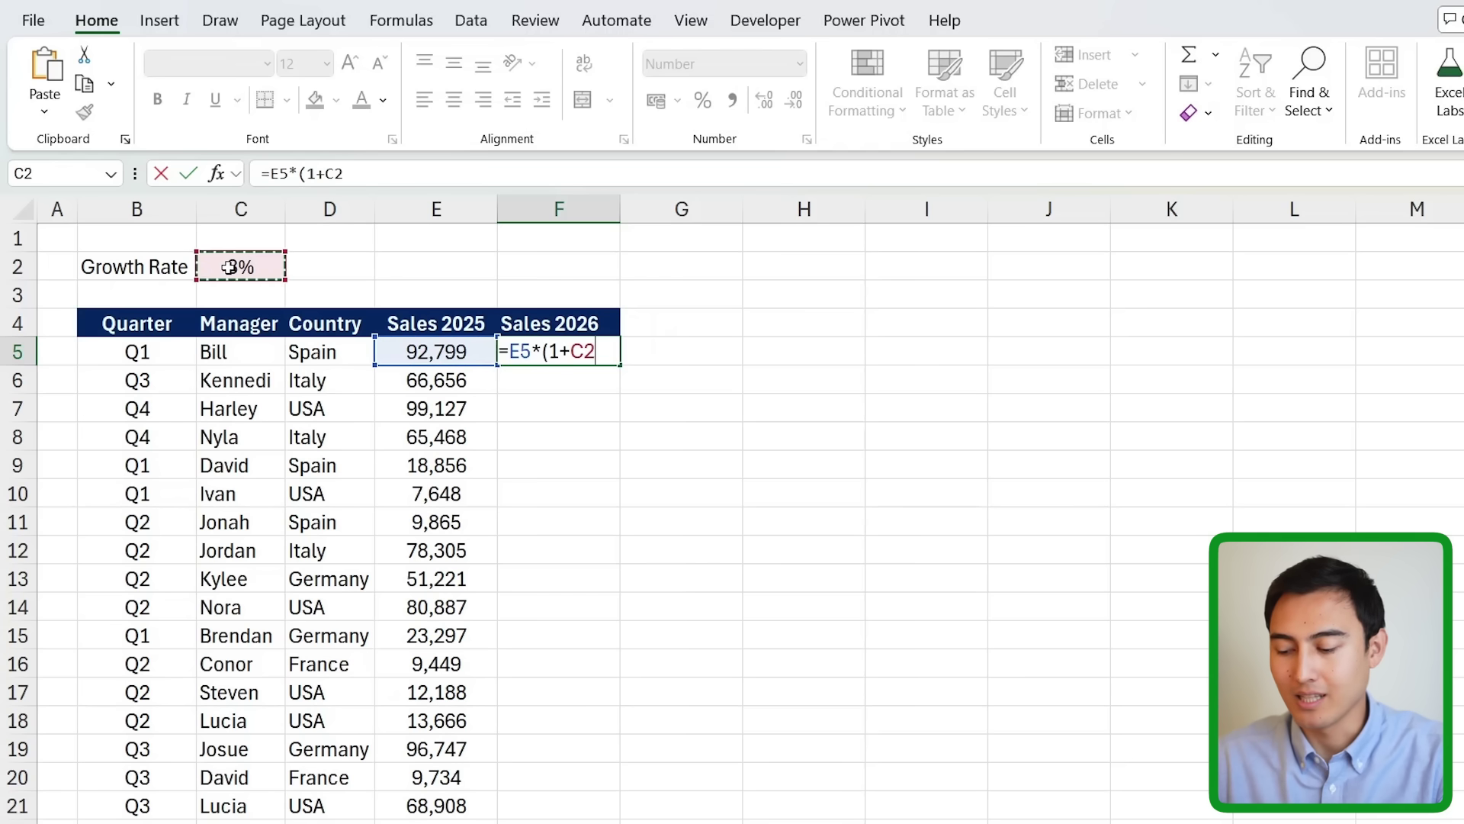
pyautogui.write(')')
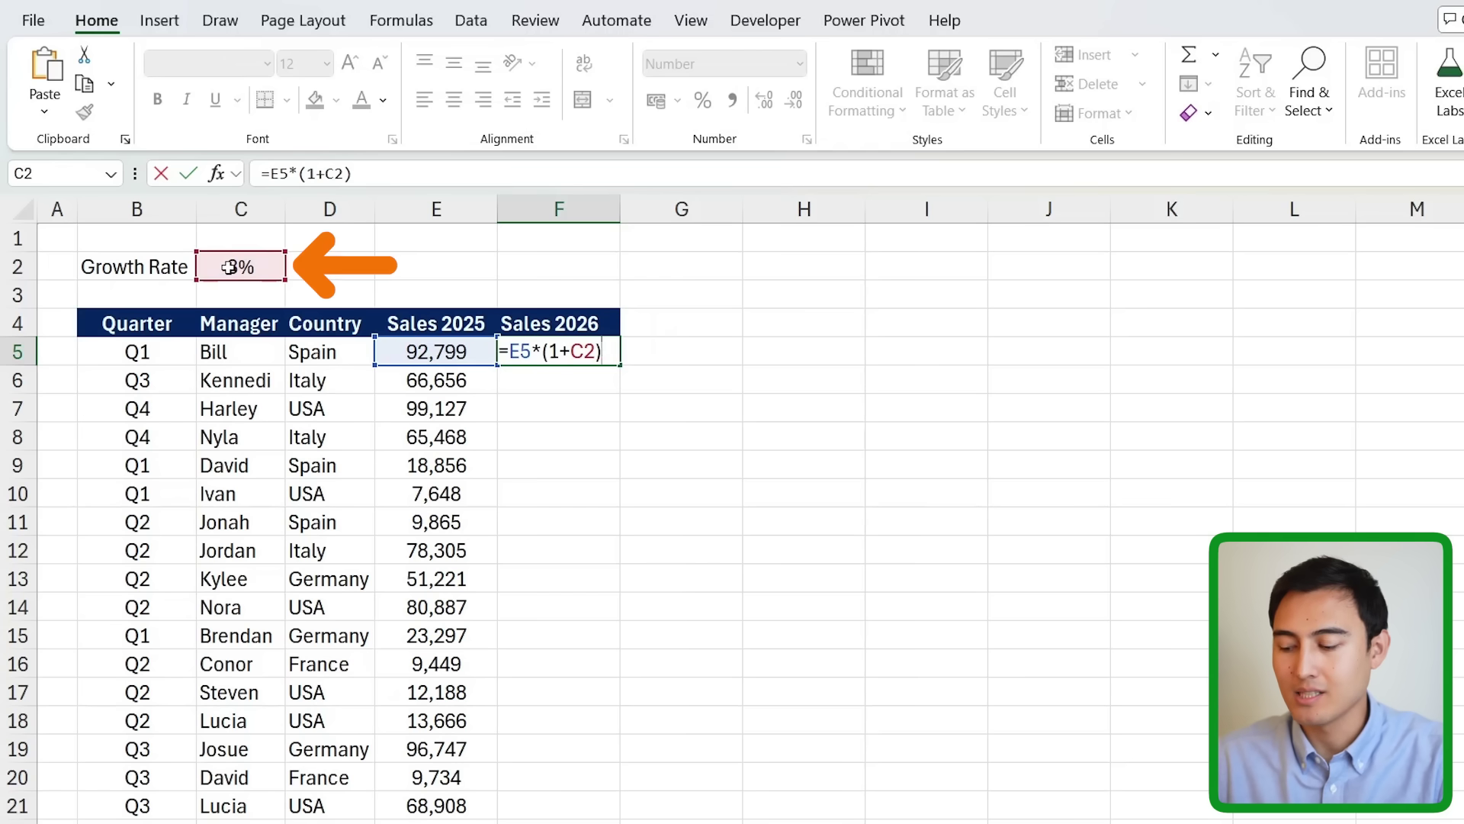
pyautogui.press('Return')
# - Review the F5 formula, then delete it so the Sales 2026 column is empty
pyautogui.press('Up')
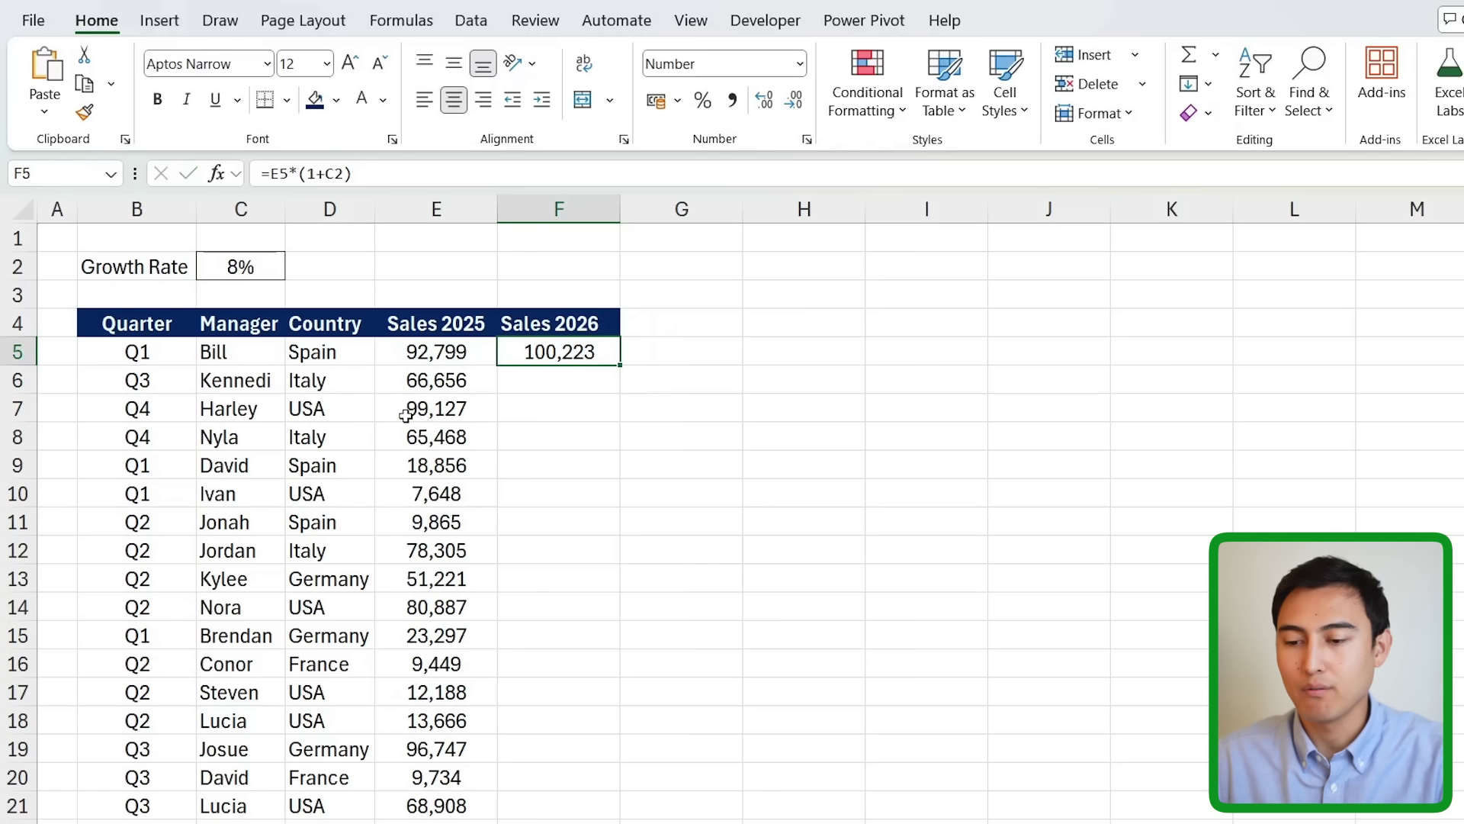
pyautogui.doubleClick(569, 344)
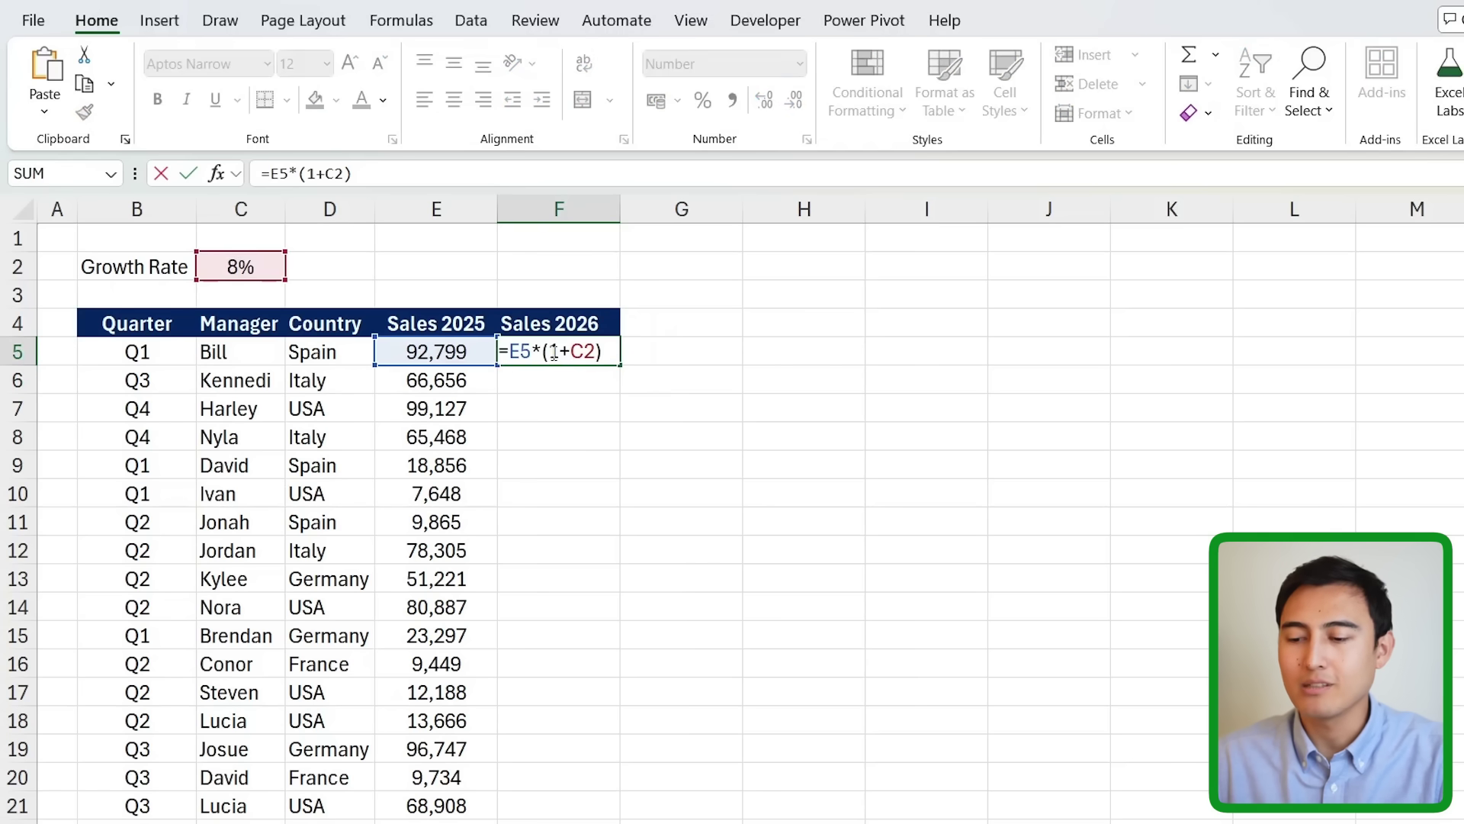
pyautogui.hotkey('shift', 'Right')
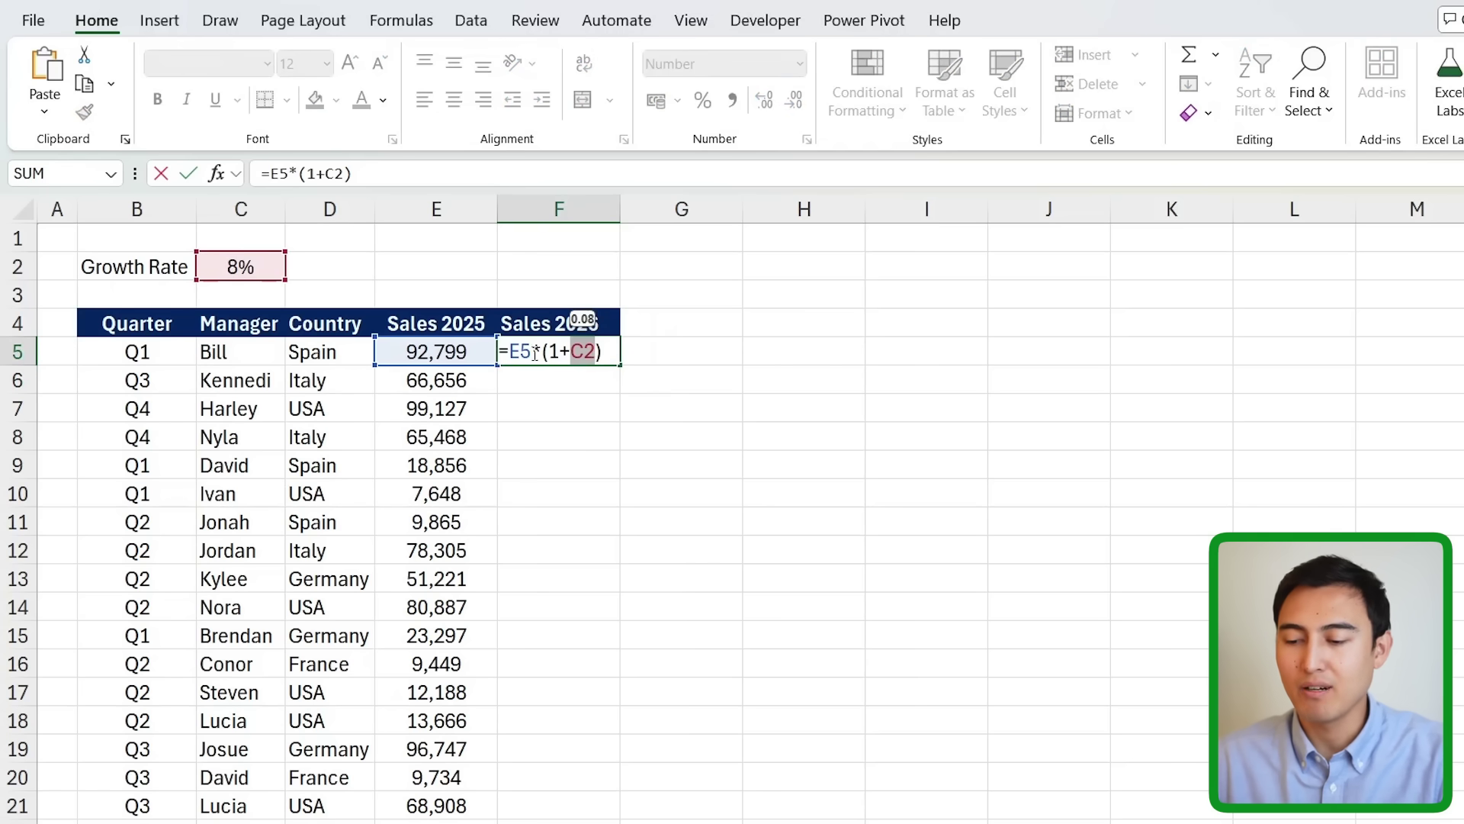
pyautogui.press('Escape')
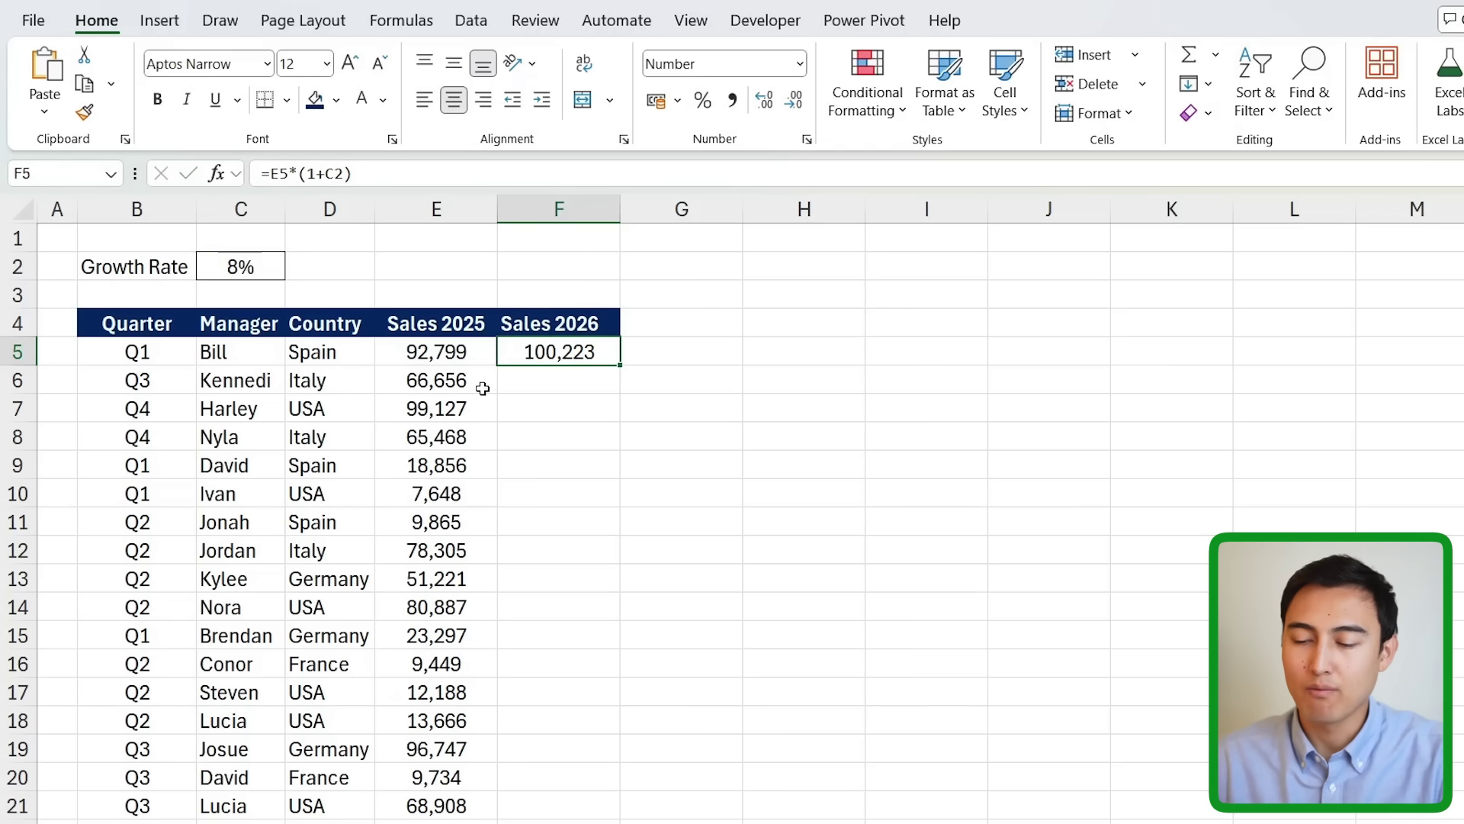
pyautogui.press('Delete')
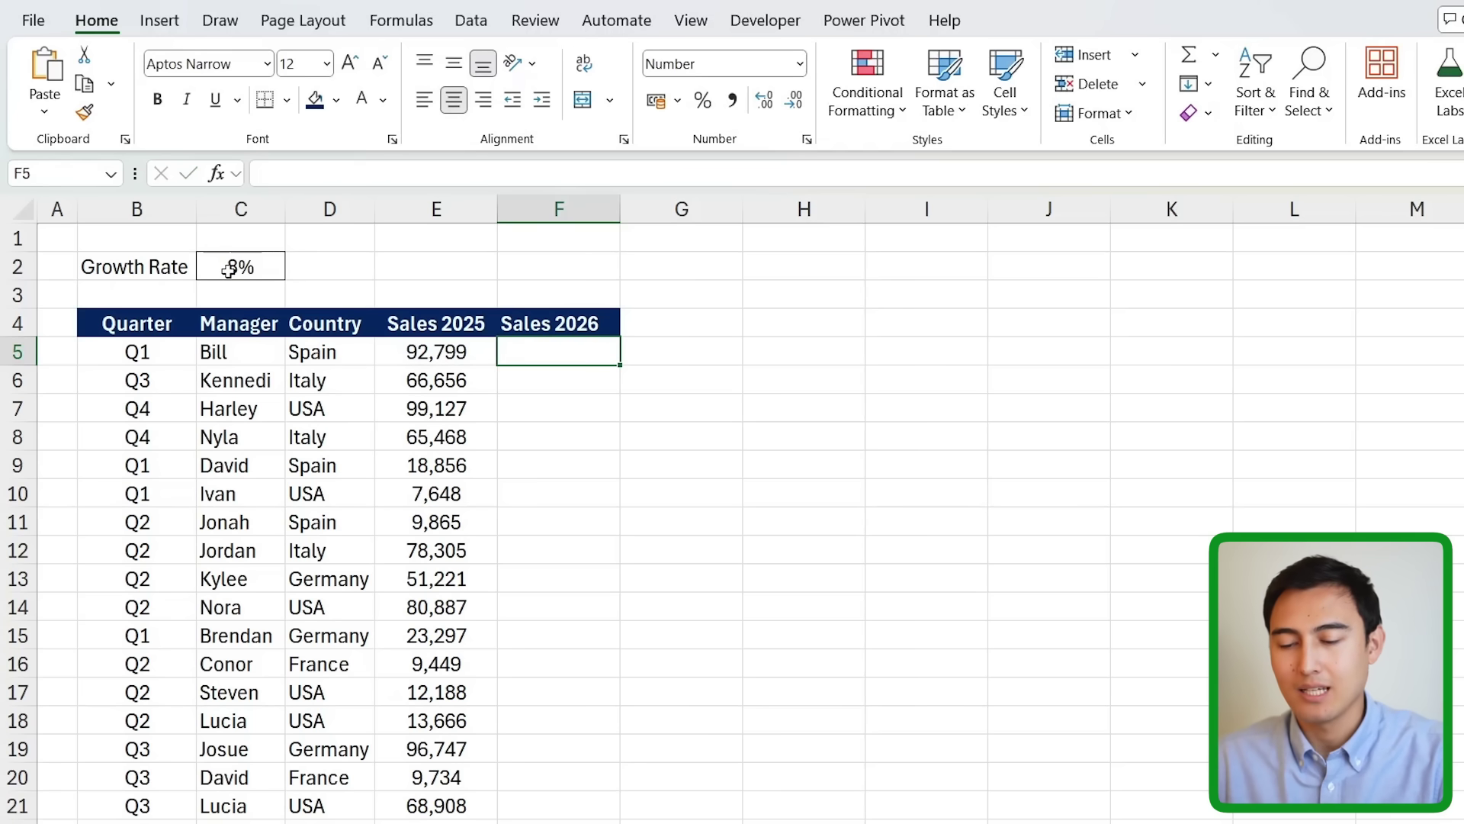
pyautogui.click(228, 270)
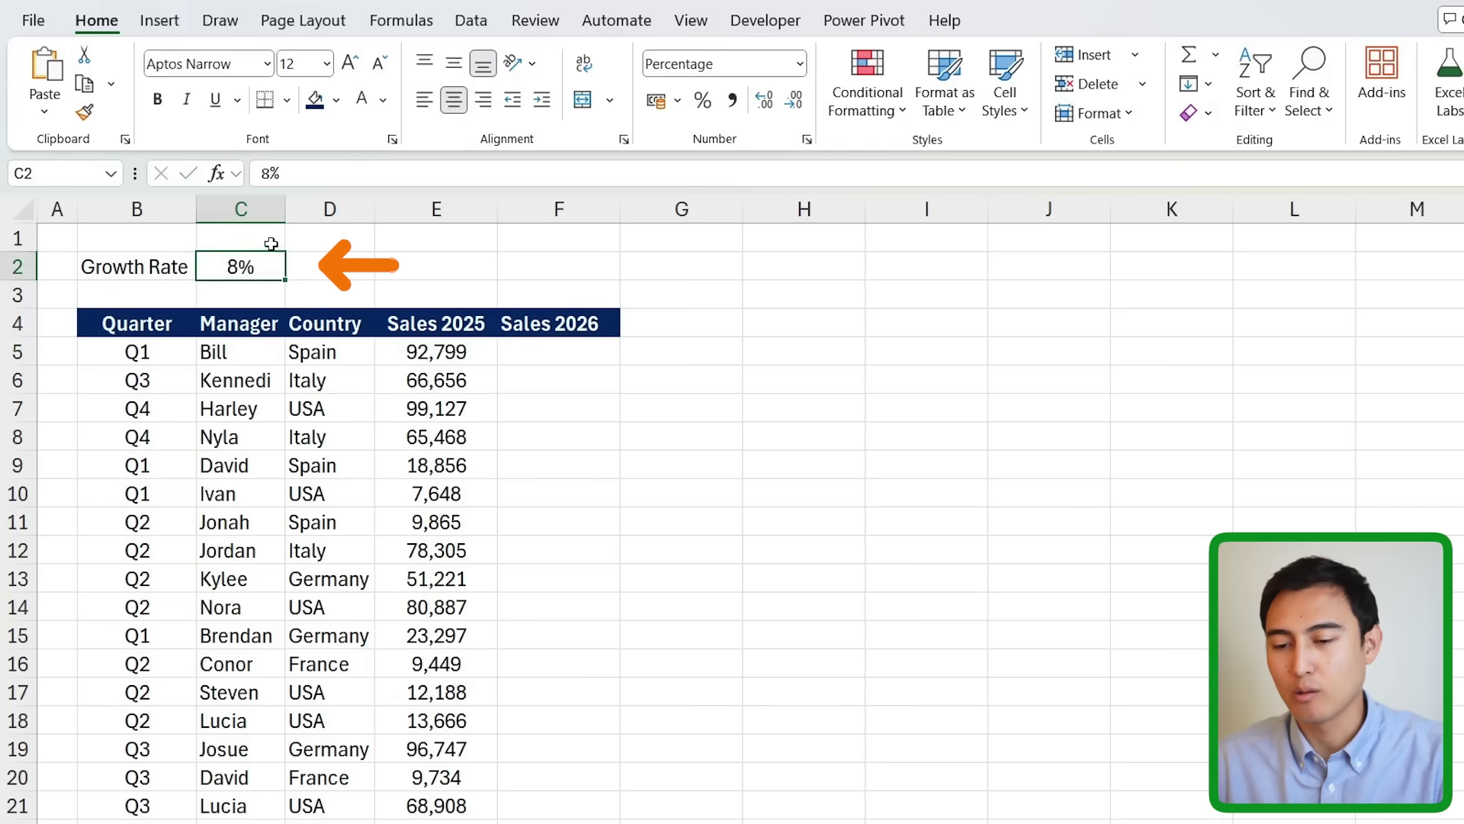
# - Name cell C2 GrowthRate via the Name Box
pyautogui.click(51, 168)
pyautogui.write('Gr')
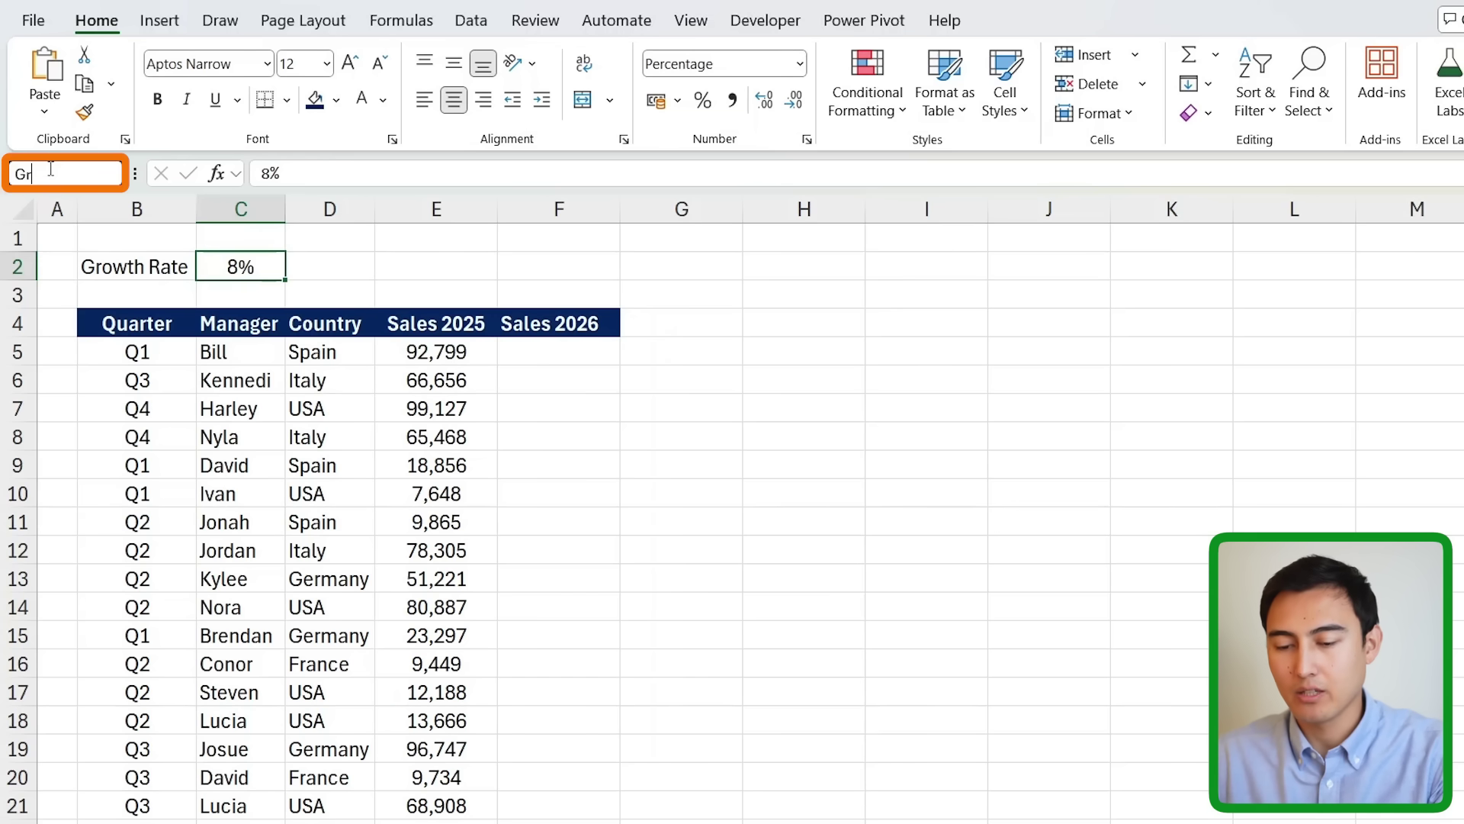
pyautogui.write('owthRate')
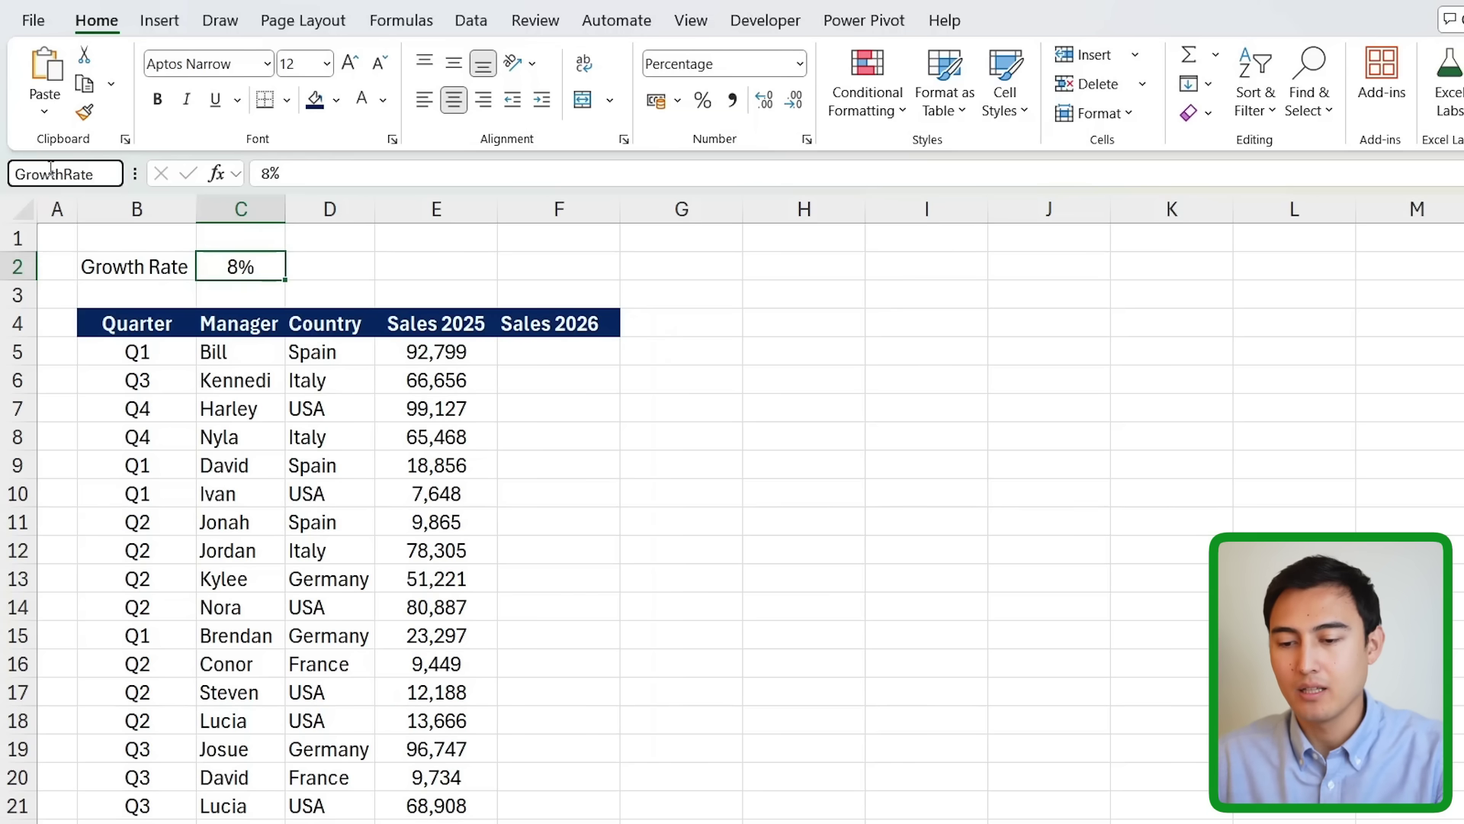
pyautogui.press('Return')
# - Enter =E5*(1+GrowthRate) in F5, projecting 100,223 for Sales 2026
pyautogui.click(569, 361)
pyautogui.write('=')
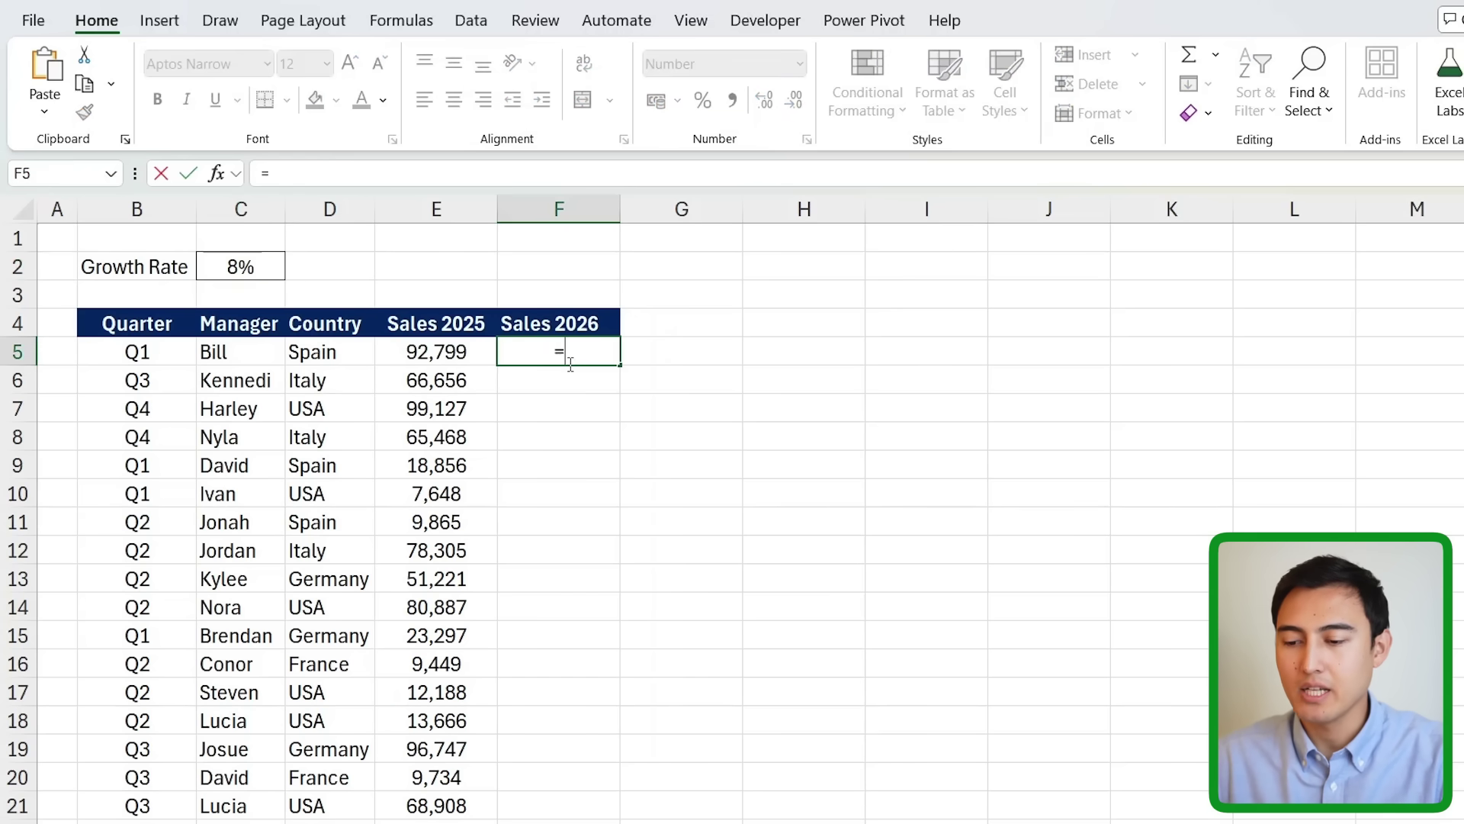
pyautogui.press('Left')
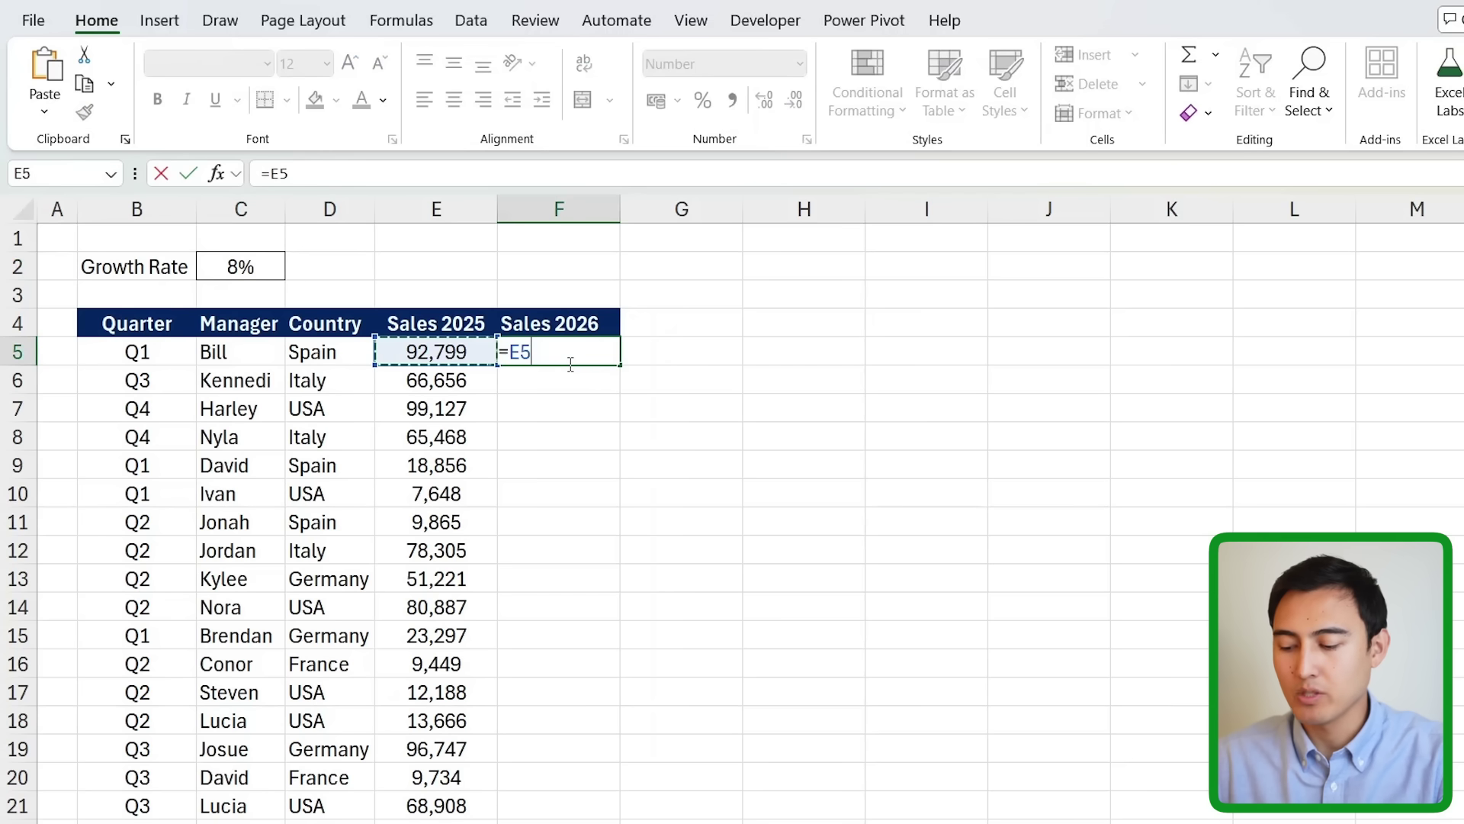
pyautogui.write('*(1+grow')
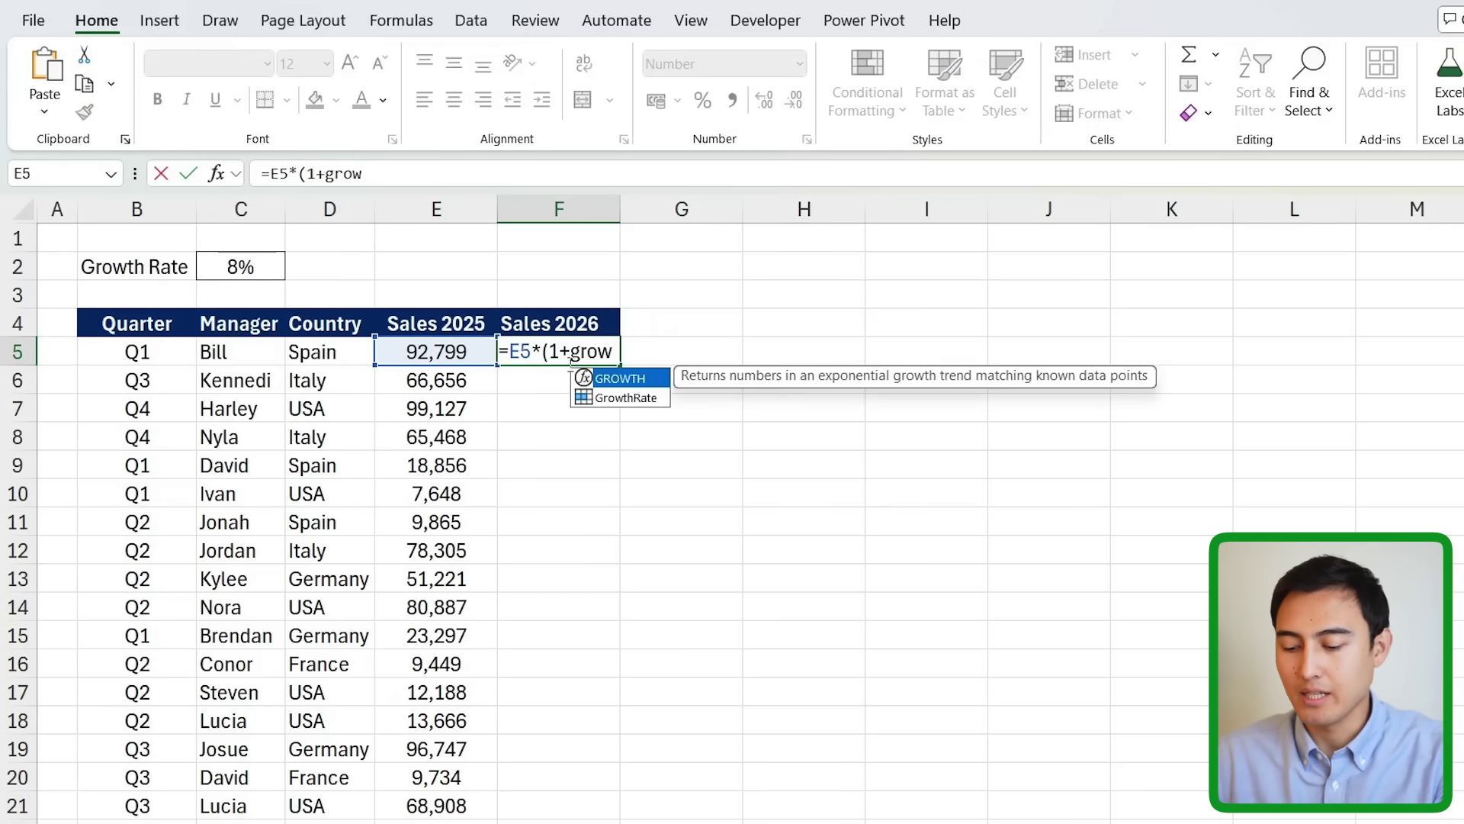
pyautogui.press('Down')
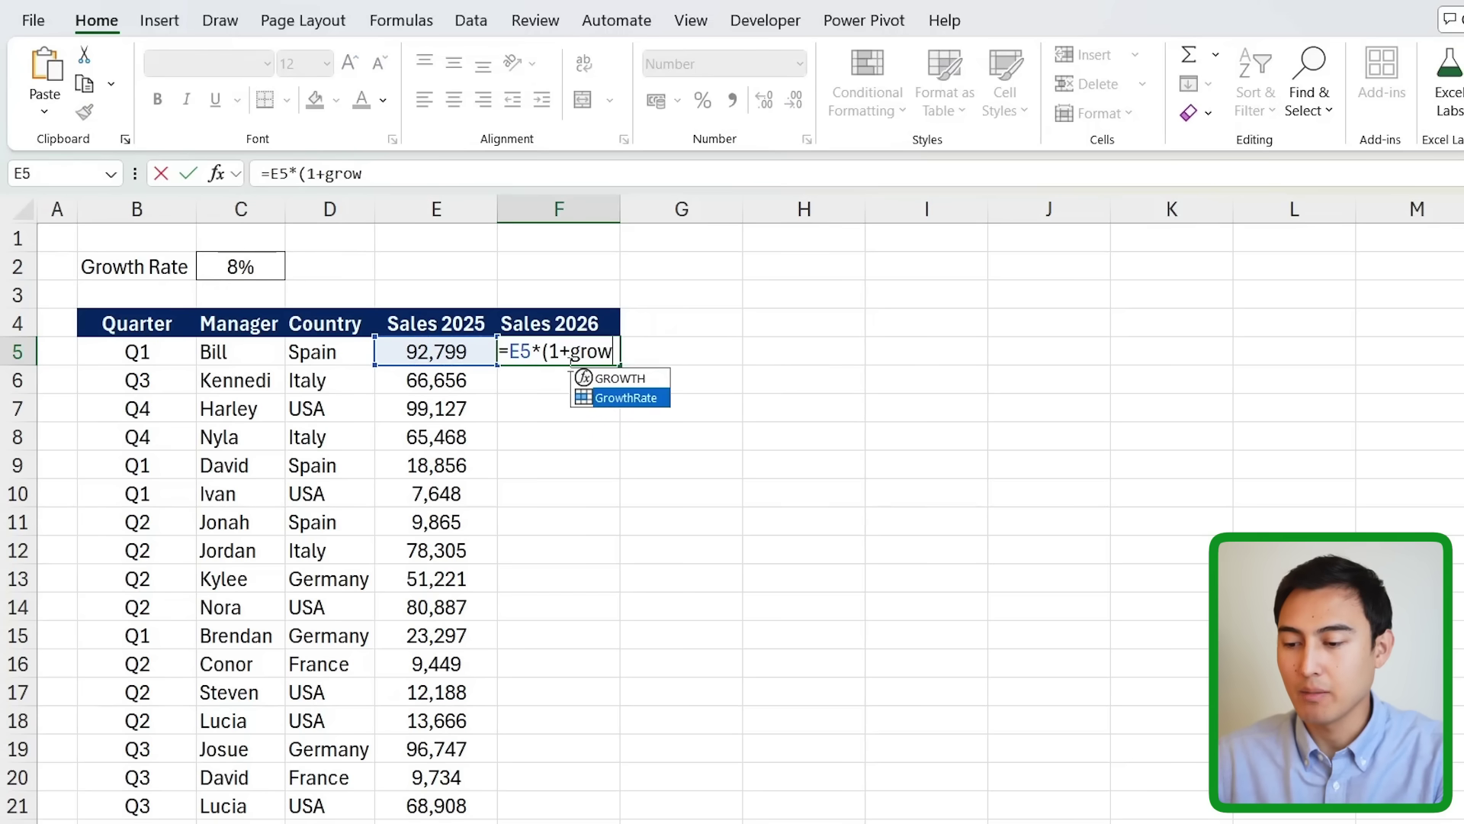
pyautogui.press('Tab')
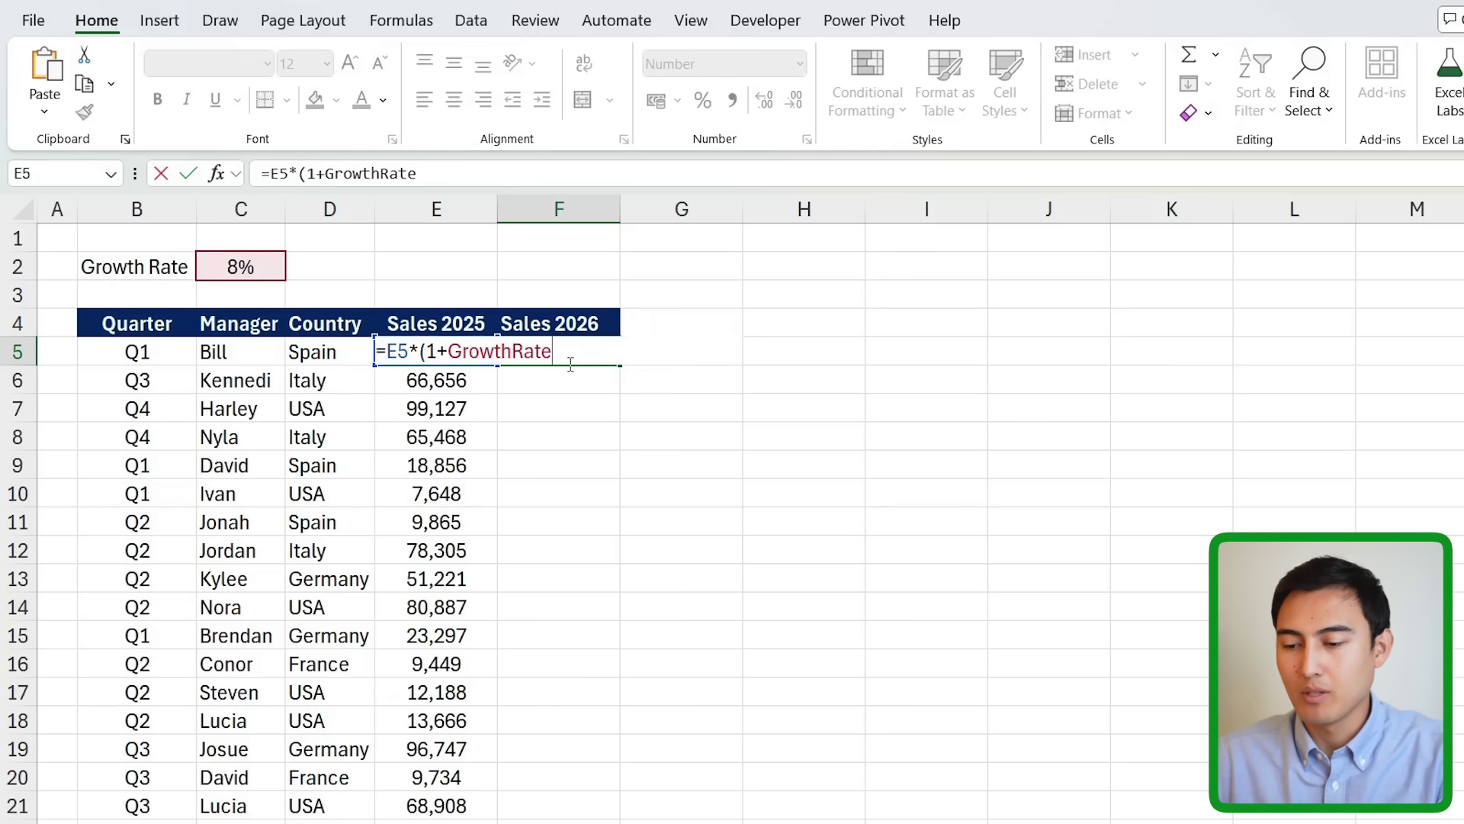
pyautogui.write(')')
pyautogui.press('Return')
pyautogui.press('Up')
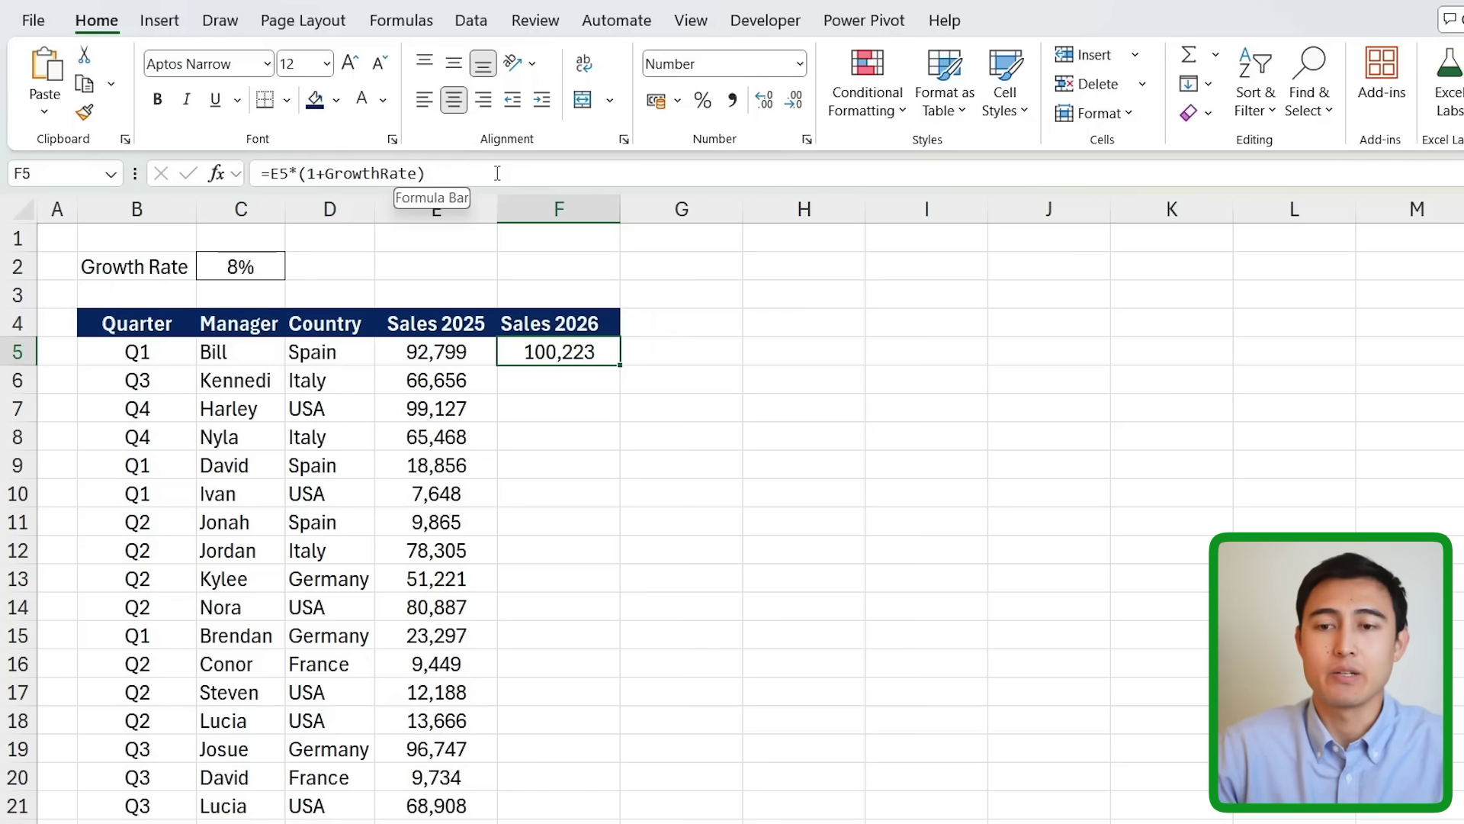
# - Name the Sales 2025 values E5:E21 as Sales2025
pyautogui.click(465, 366)
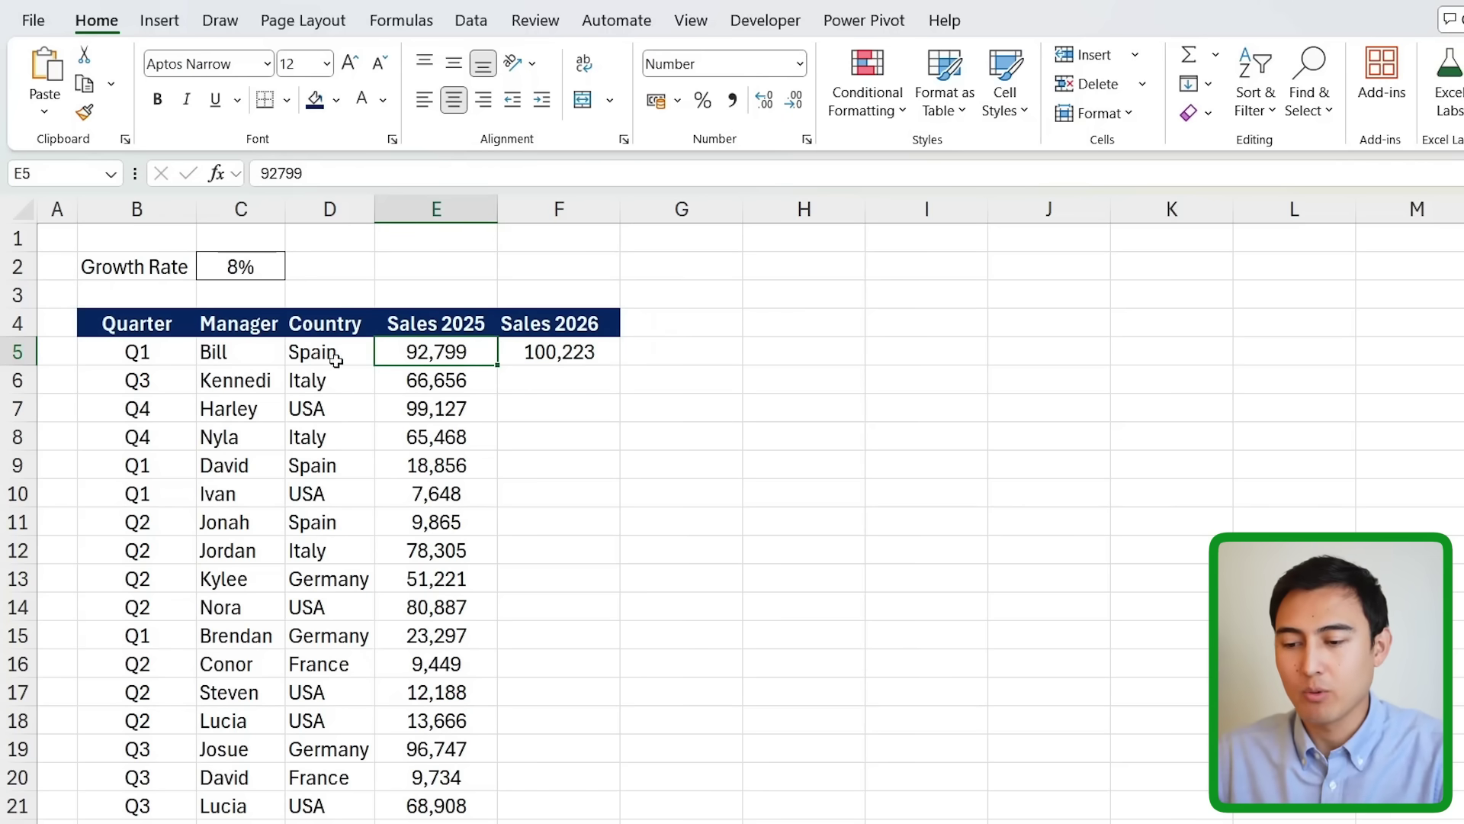
pyautogui.hotkey('ctrl', 'shift', 'Down')
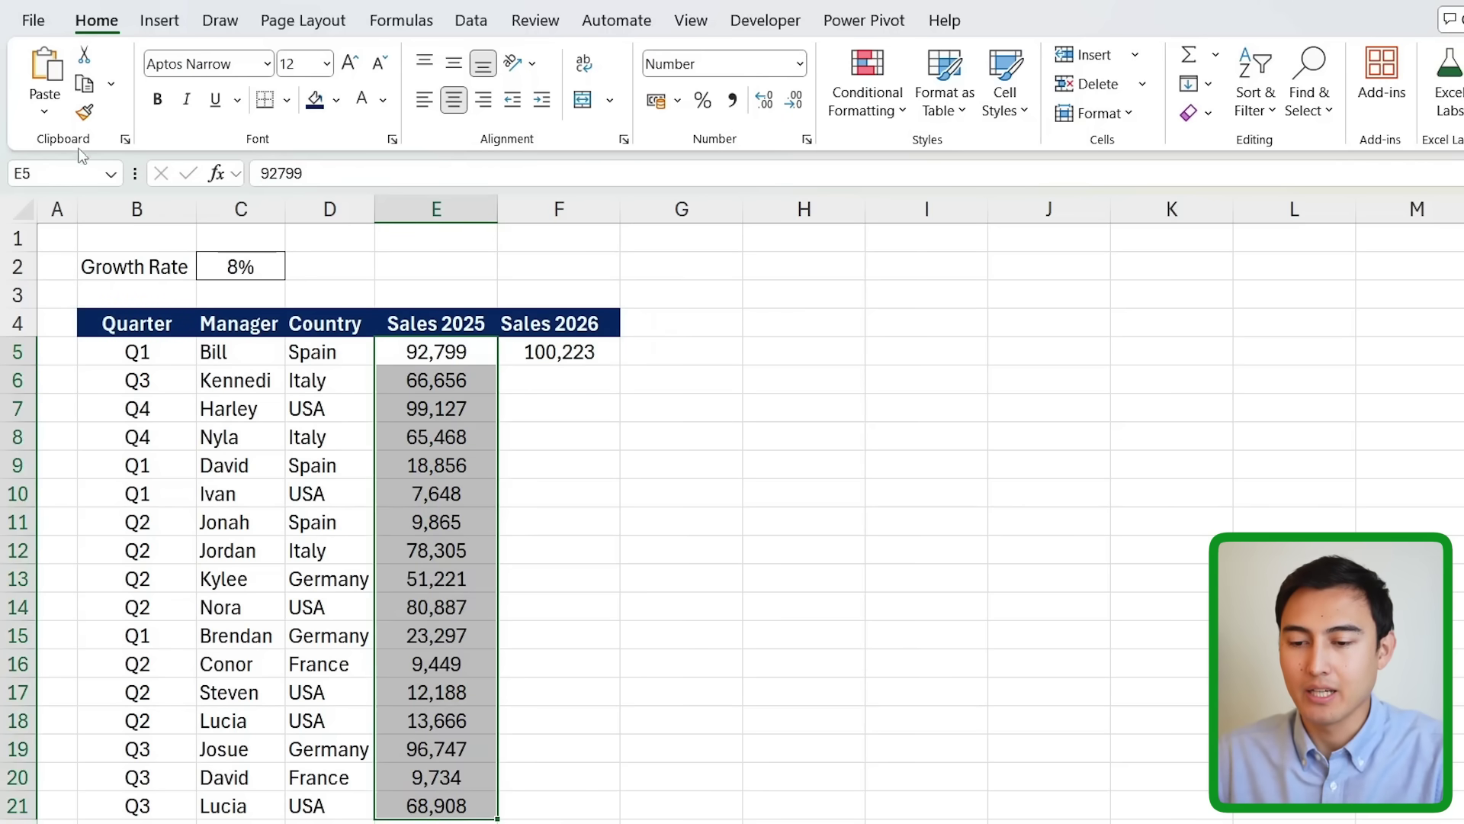
pyautogui.click(62, 169)
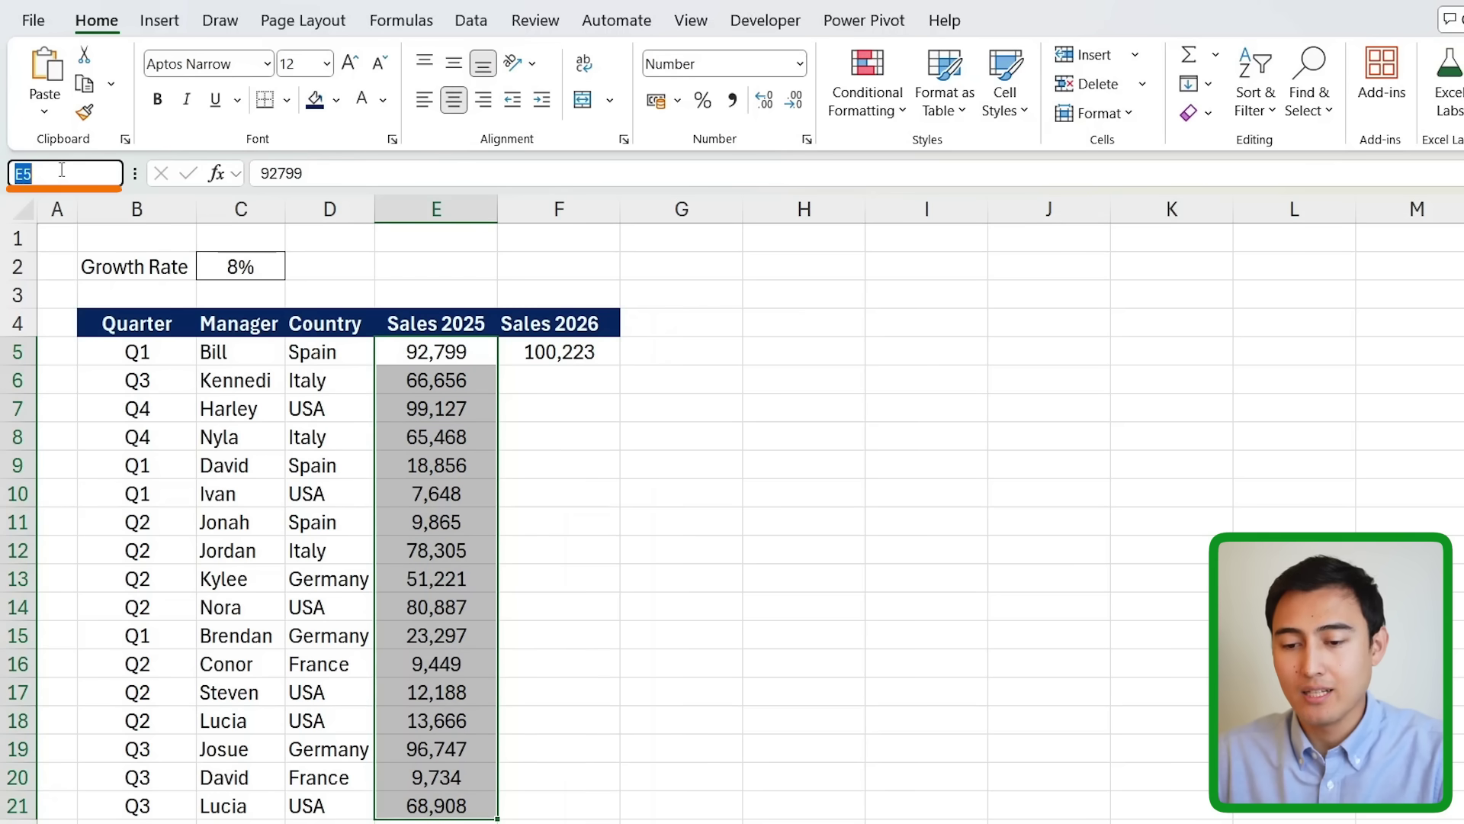
pyautogui.write('Sales2025')
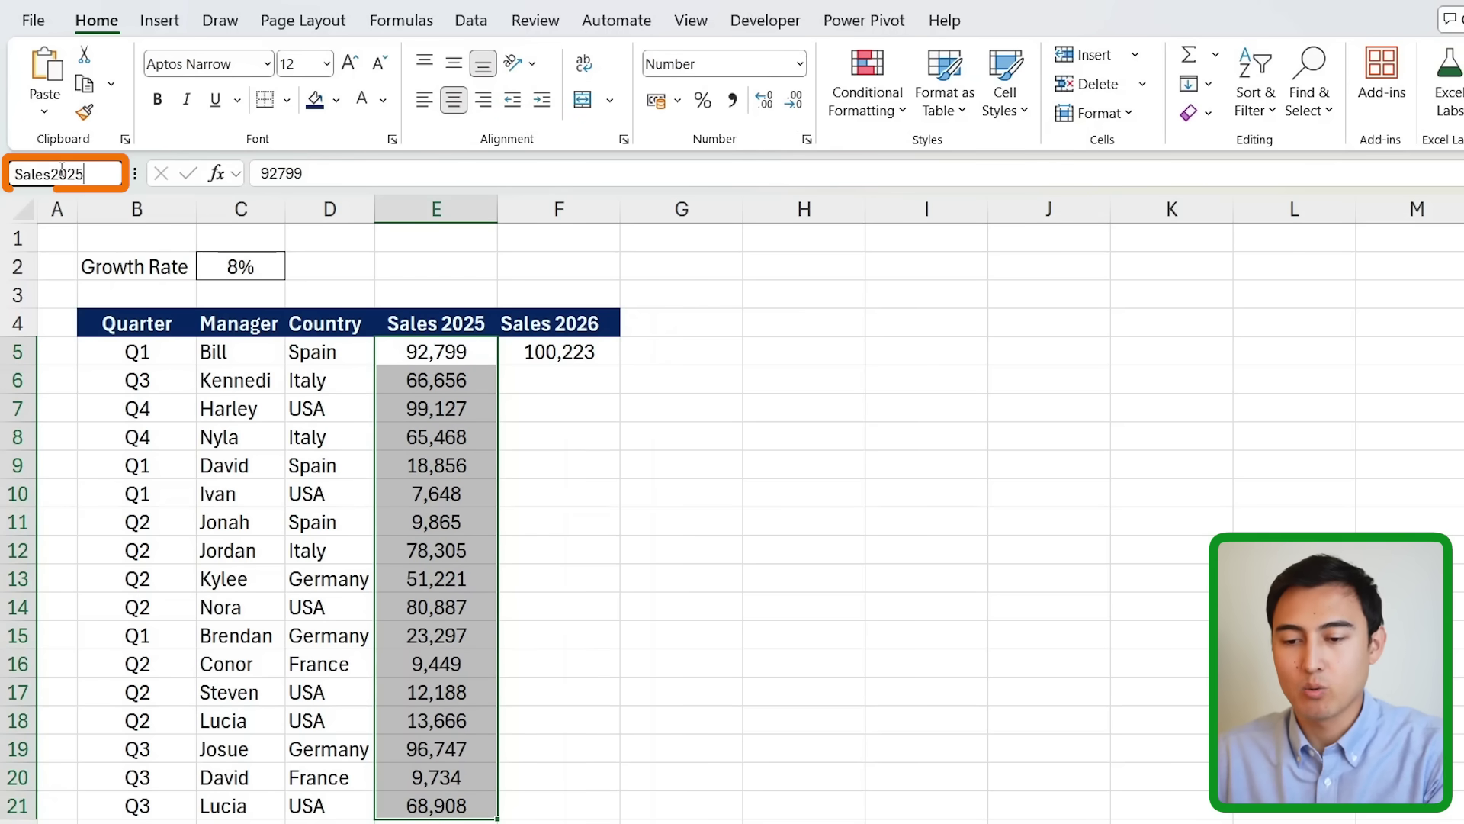
pyautogui.press('Return')
# - Total the sales in H5 with =SUM(Sales2025), giving 804,822
pyautogui.click(772, 345)
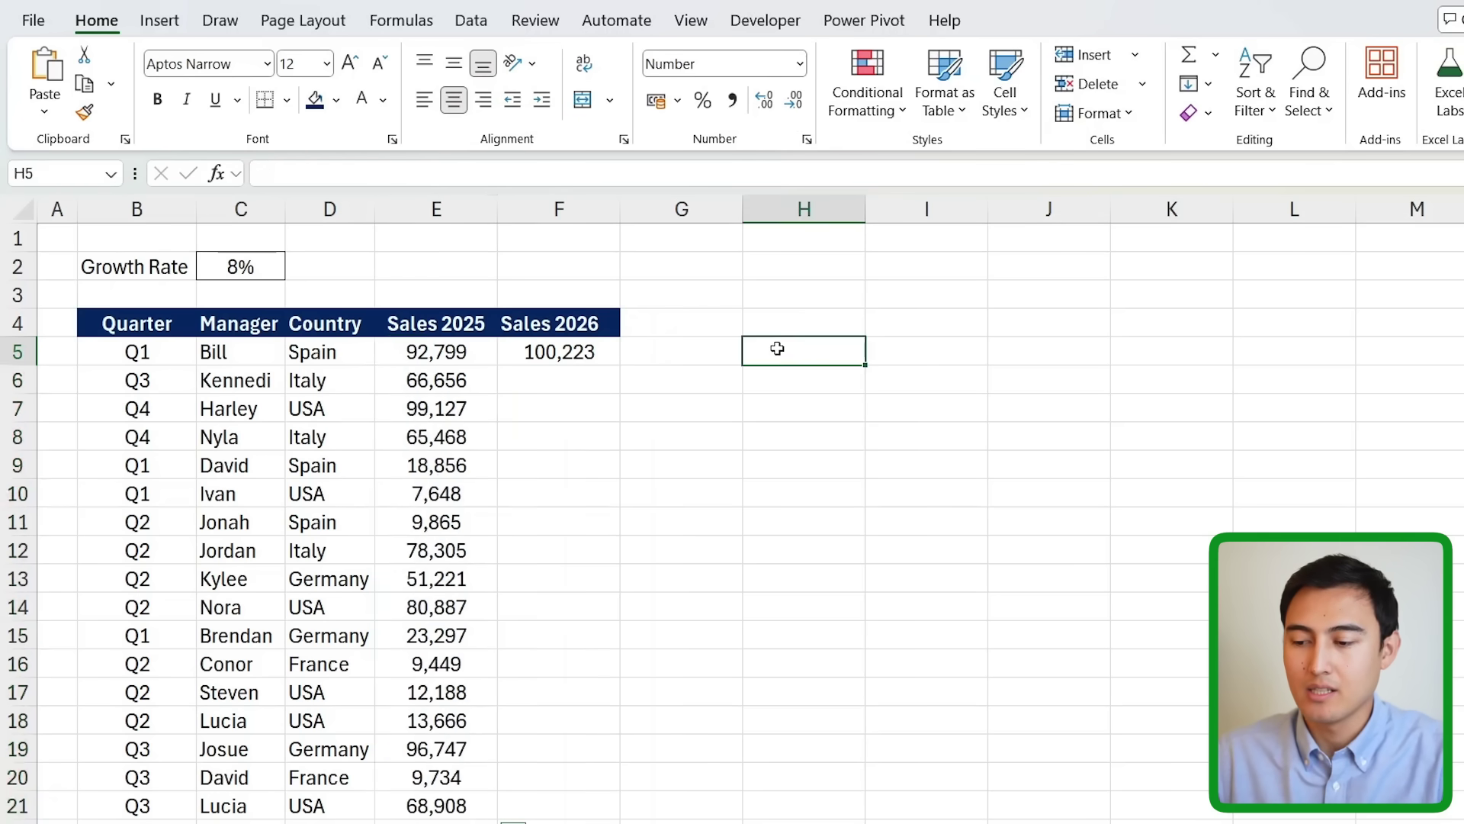
pyautogui.write('=sum')
pyautogui.press('Tab')
pyautogui.write('sales')
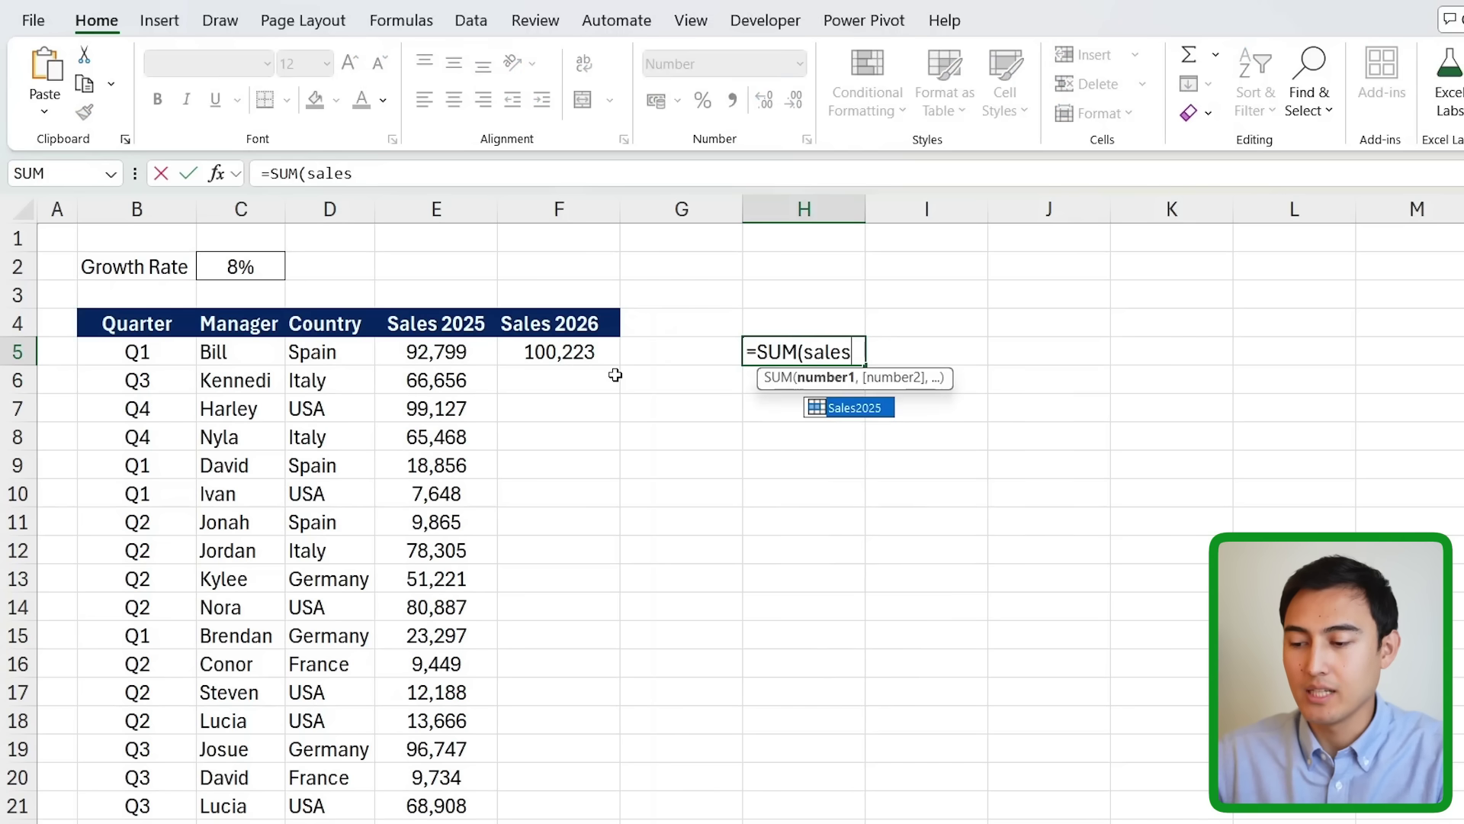
pyautogui.press('Tab')
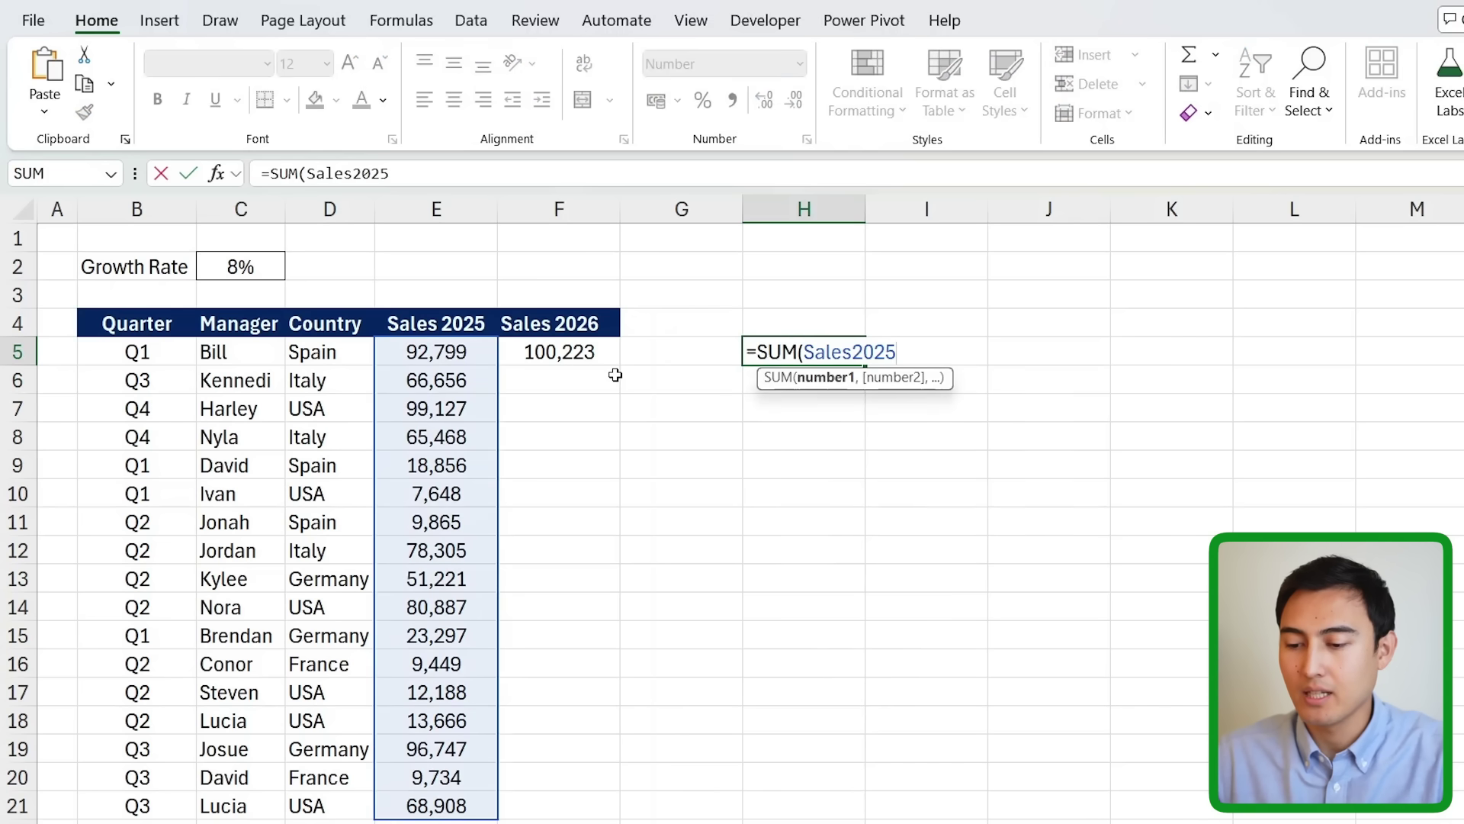
pyautogui.write(')')
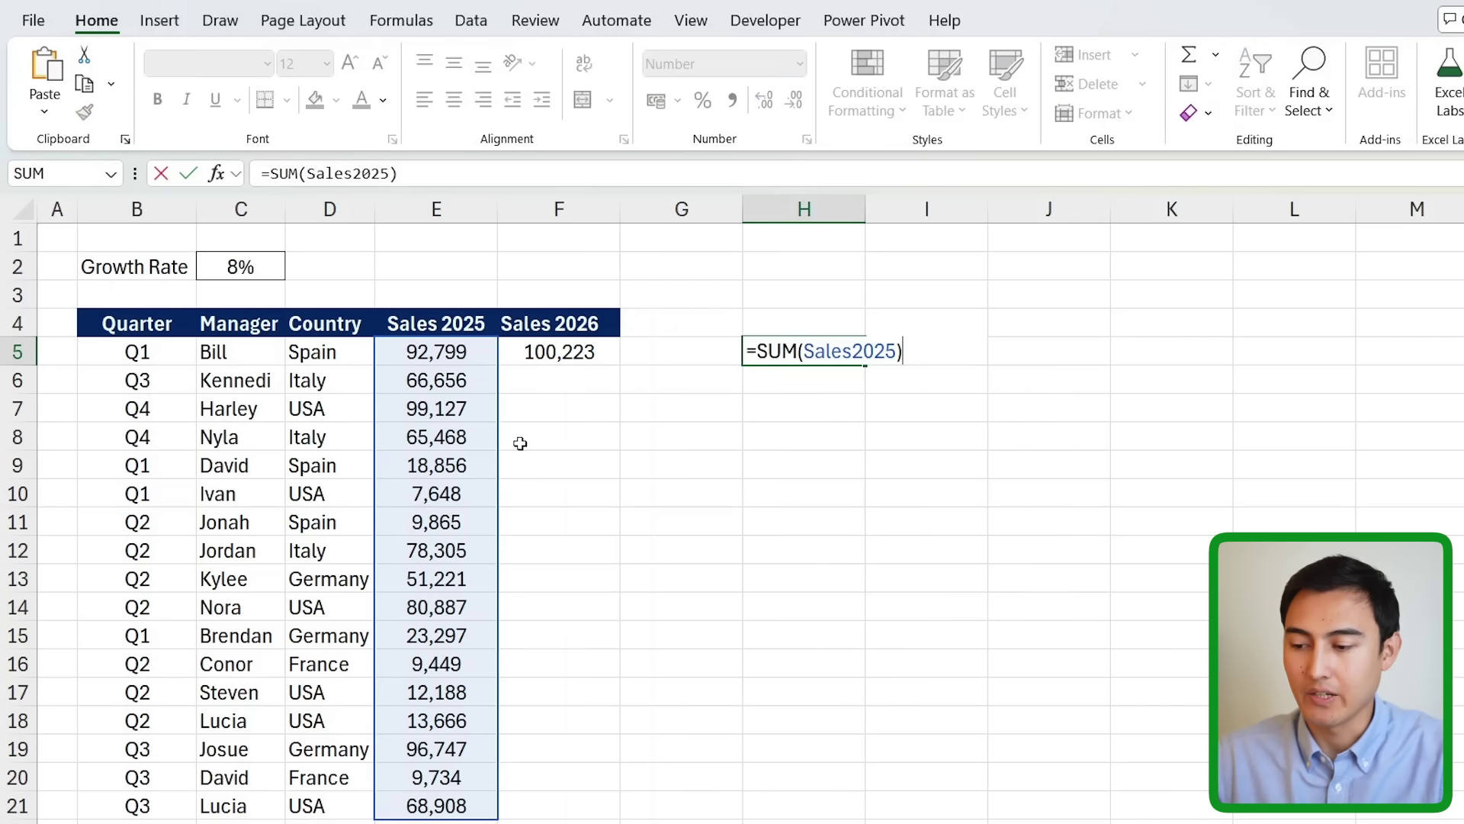
pyautogui.press('Return')
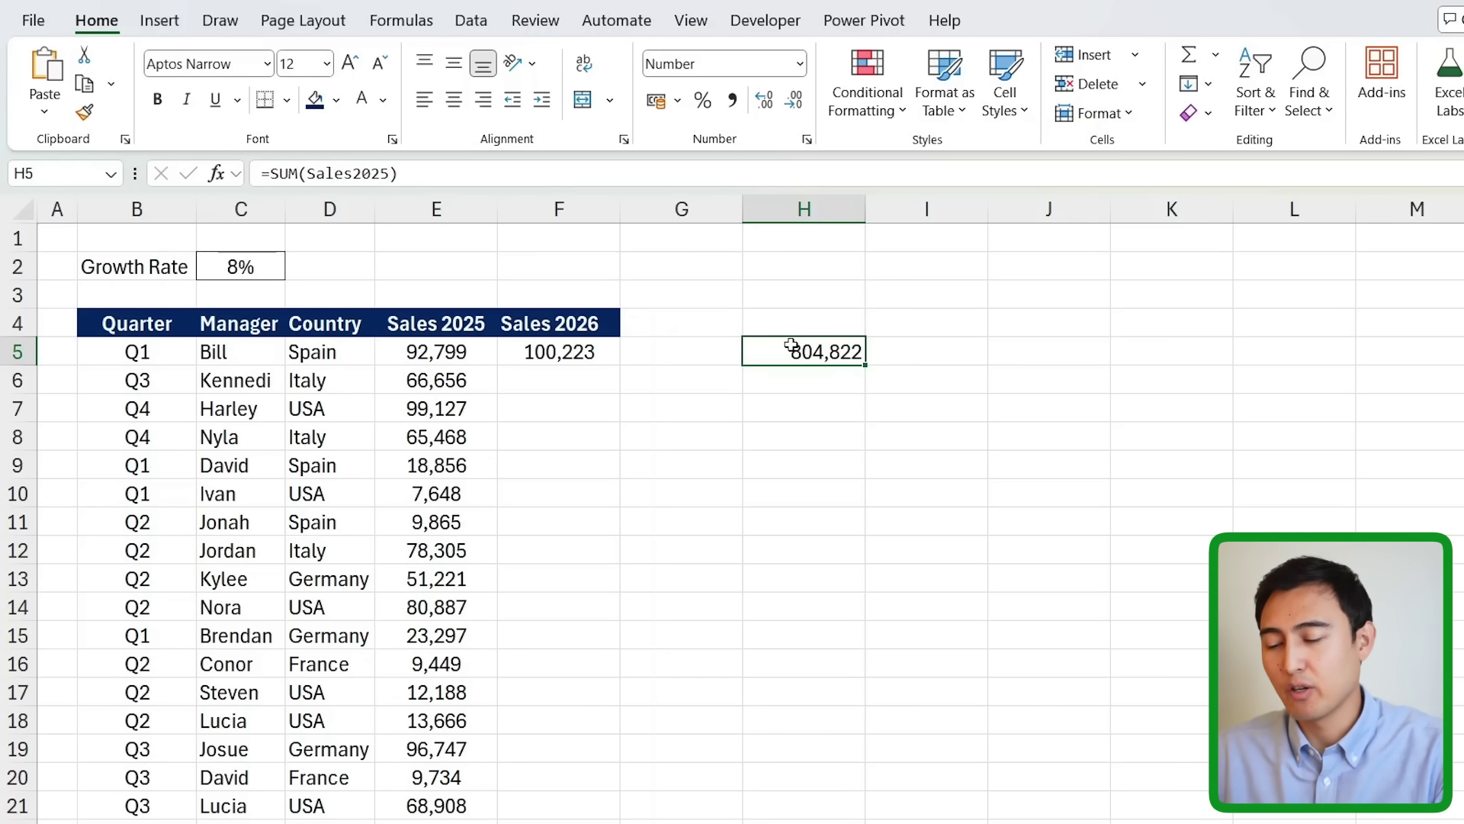
# - Review the H5 formula, highlighting the Sales2025 name inside it
pyautogui.doubleClick(791, 345)
pyautogui.moveTo(805, 351); pyautogui.dragTo(876, 355)
pyautogui.press('Escape')
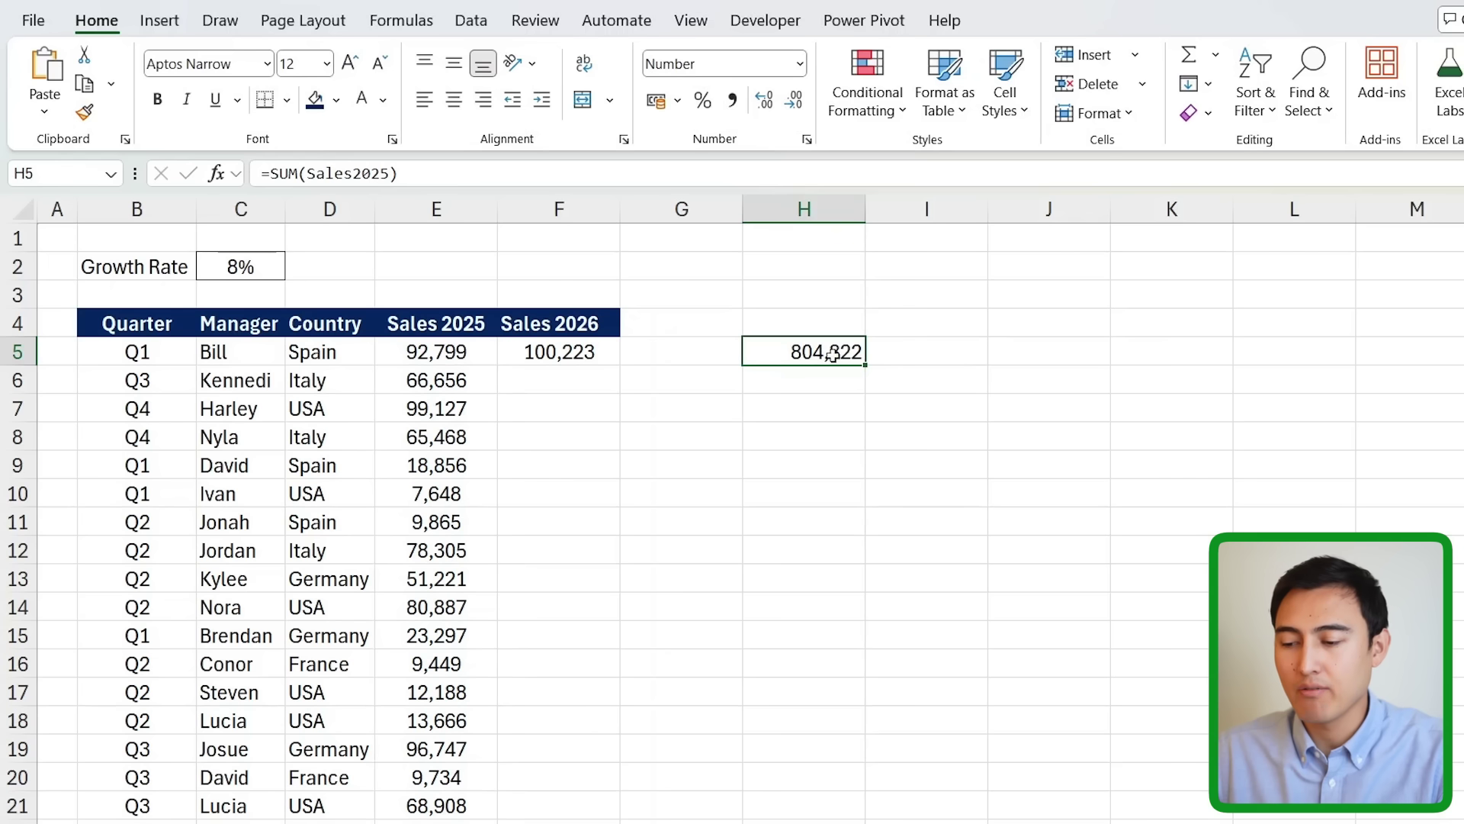
pyautogui.doubleClick(764, 353)
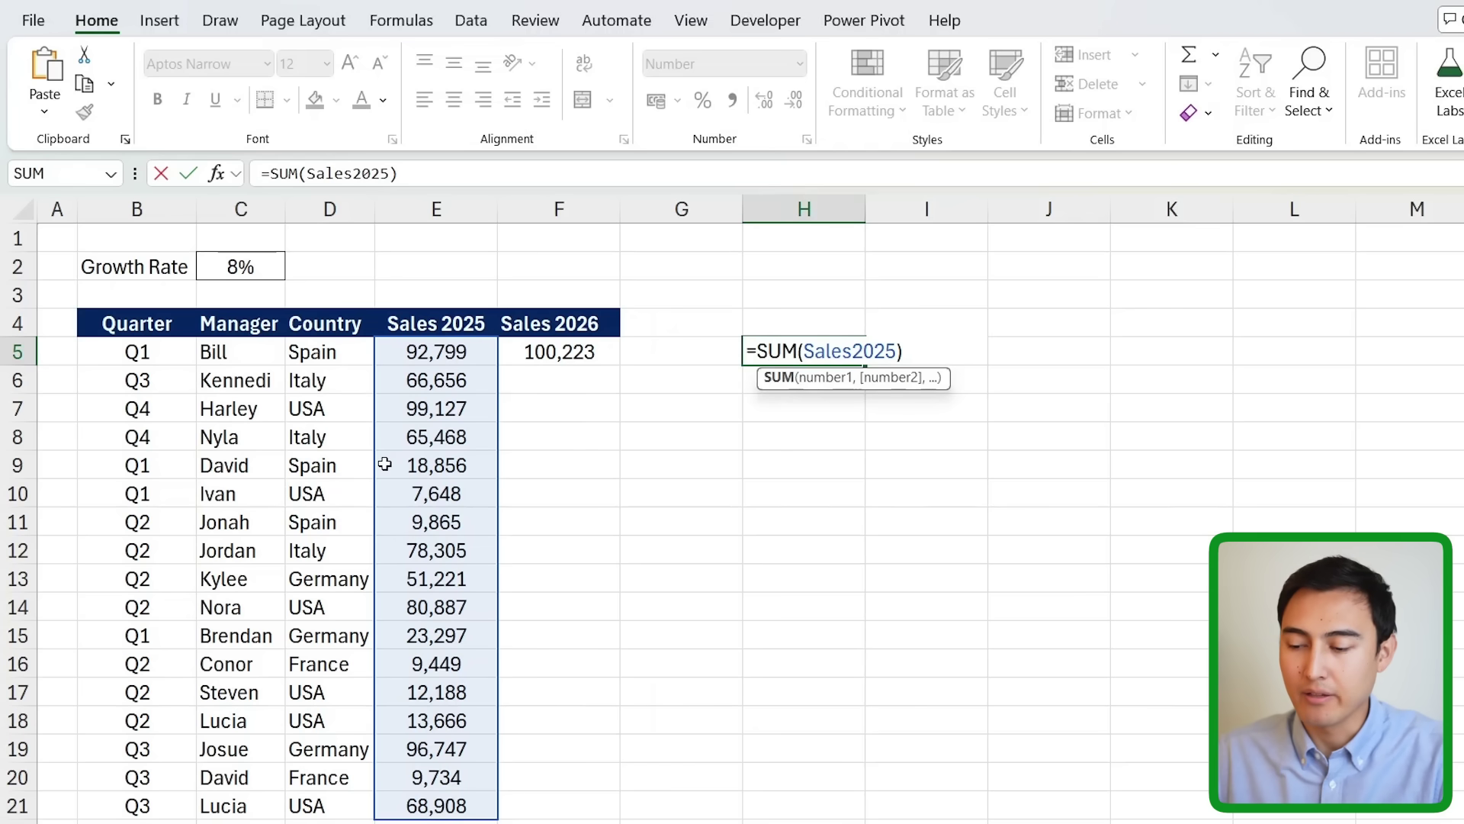
pyautogui.doubleClick(863, 357)
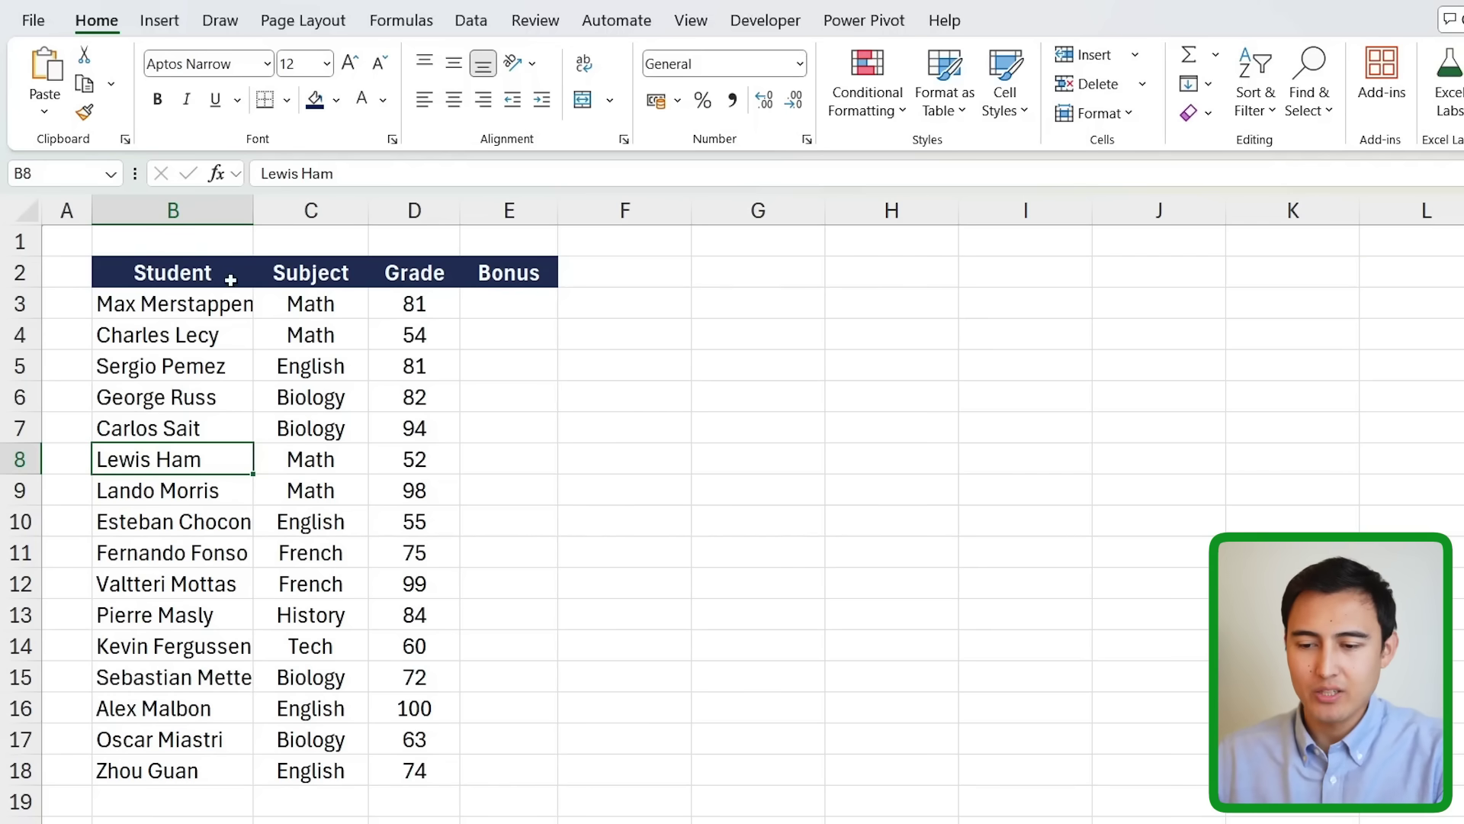
pyautogui.click(315, 305)
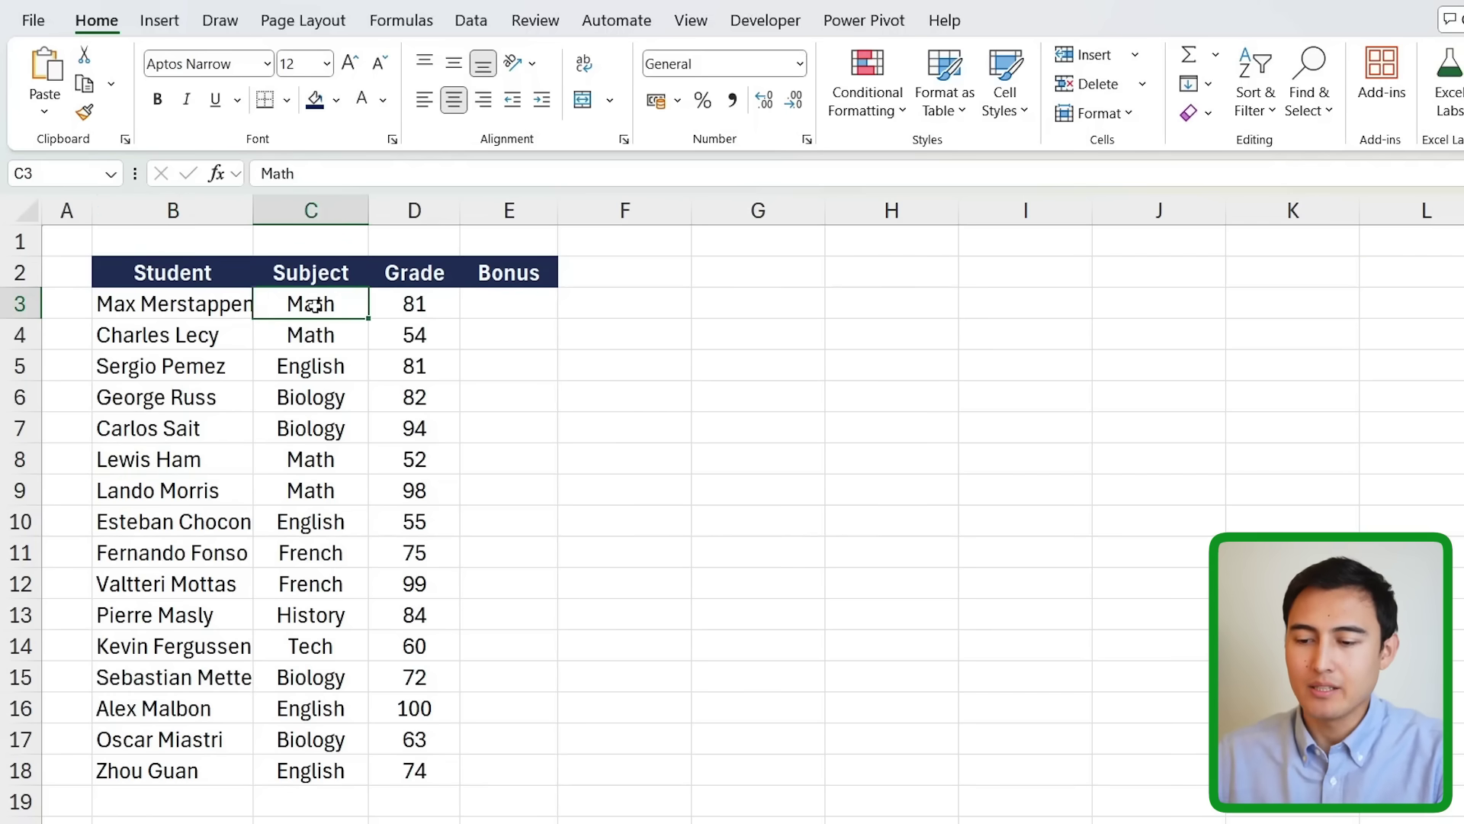
pyautogui.press('Right')
pyautogui.press('Right')
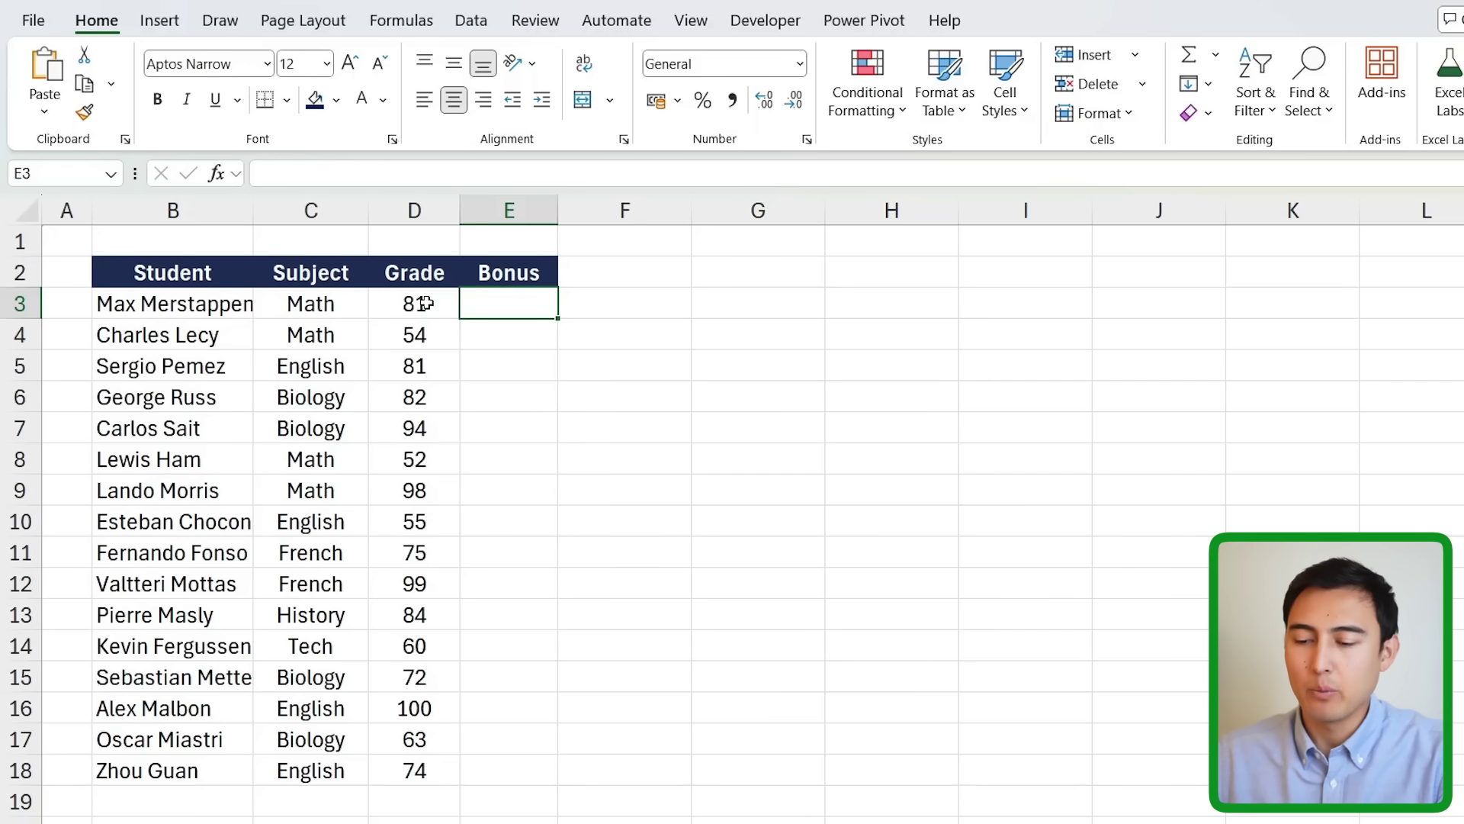
pyautogui.write('=')
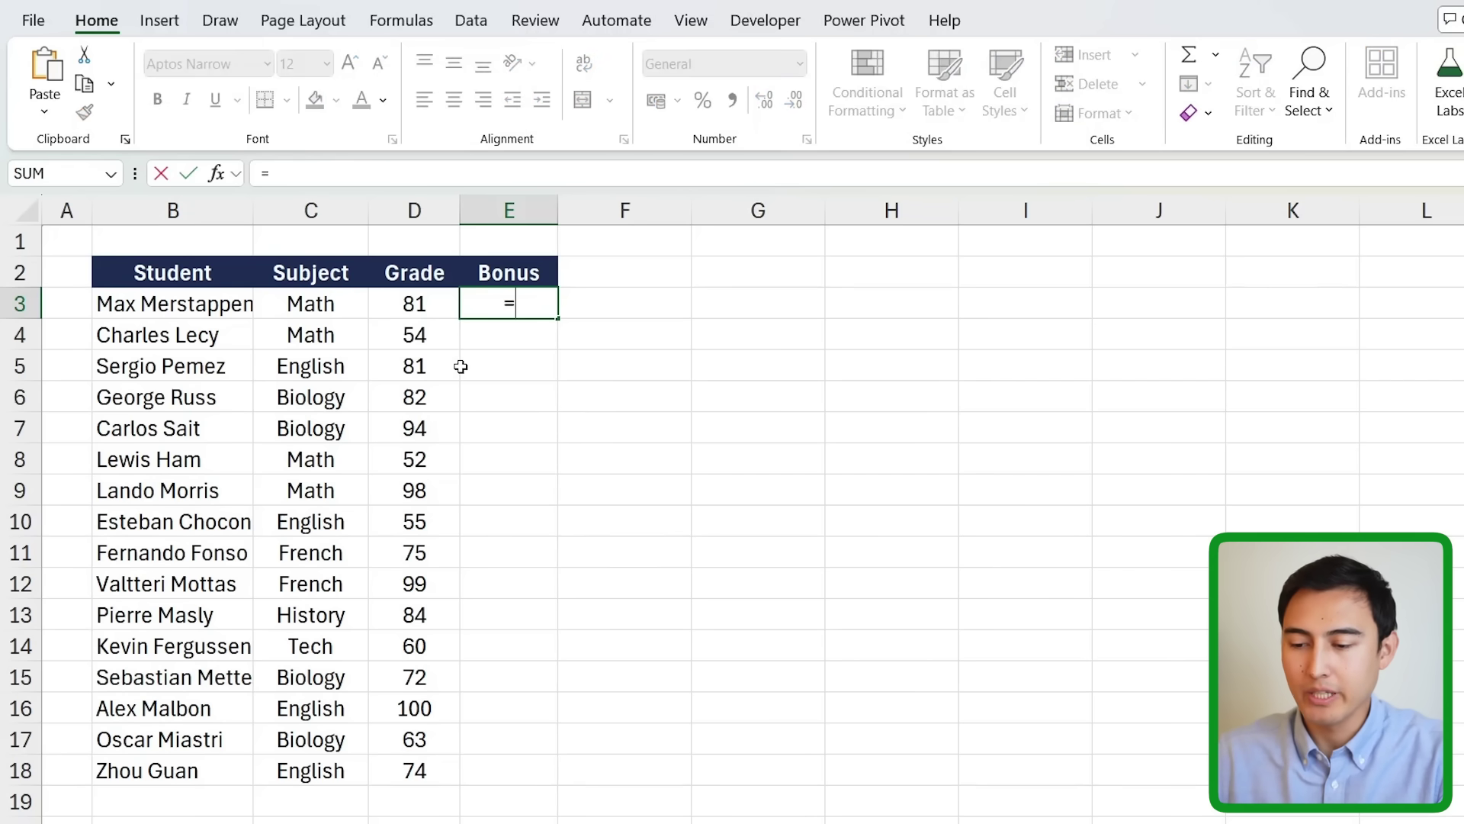
pyautogui.press('Left')
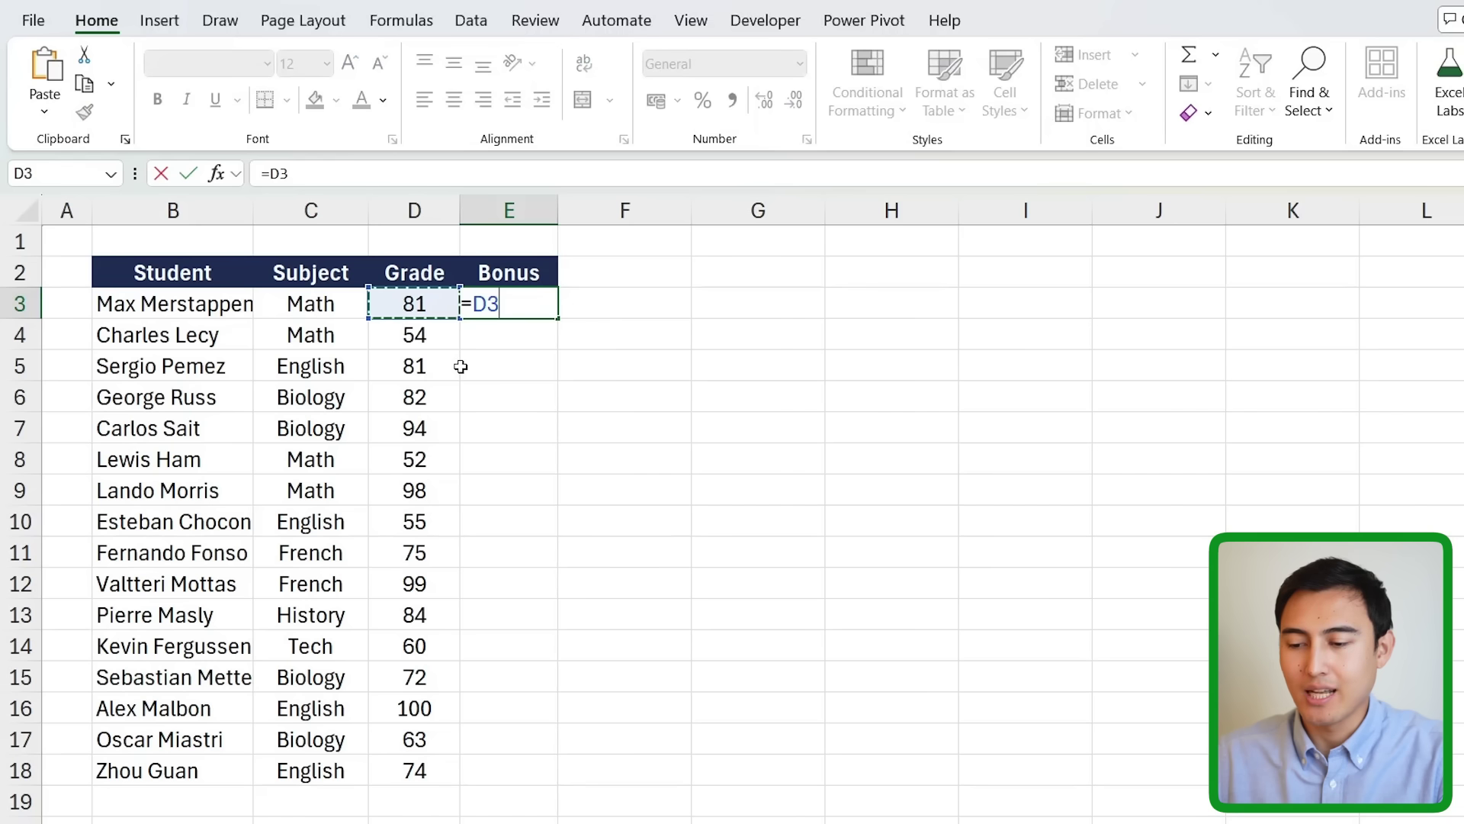
pyautogui.write('+10')
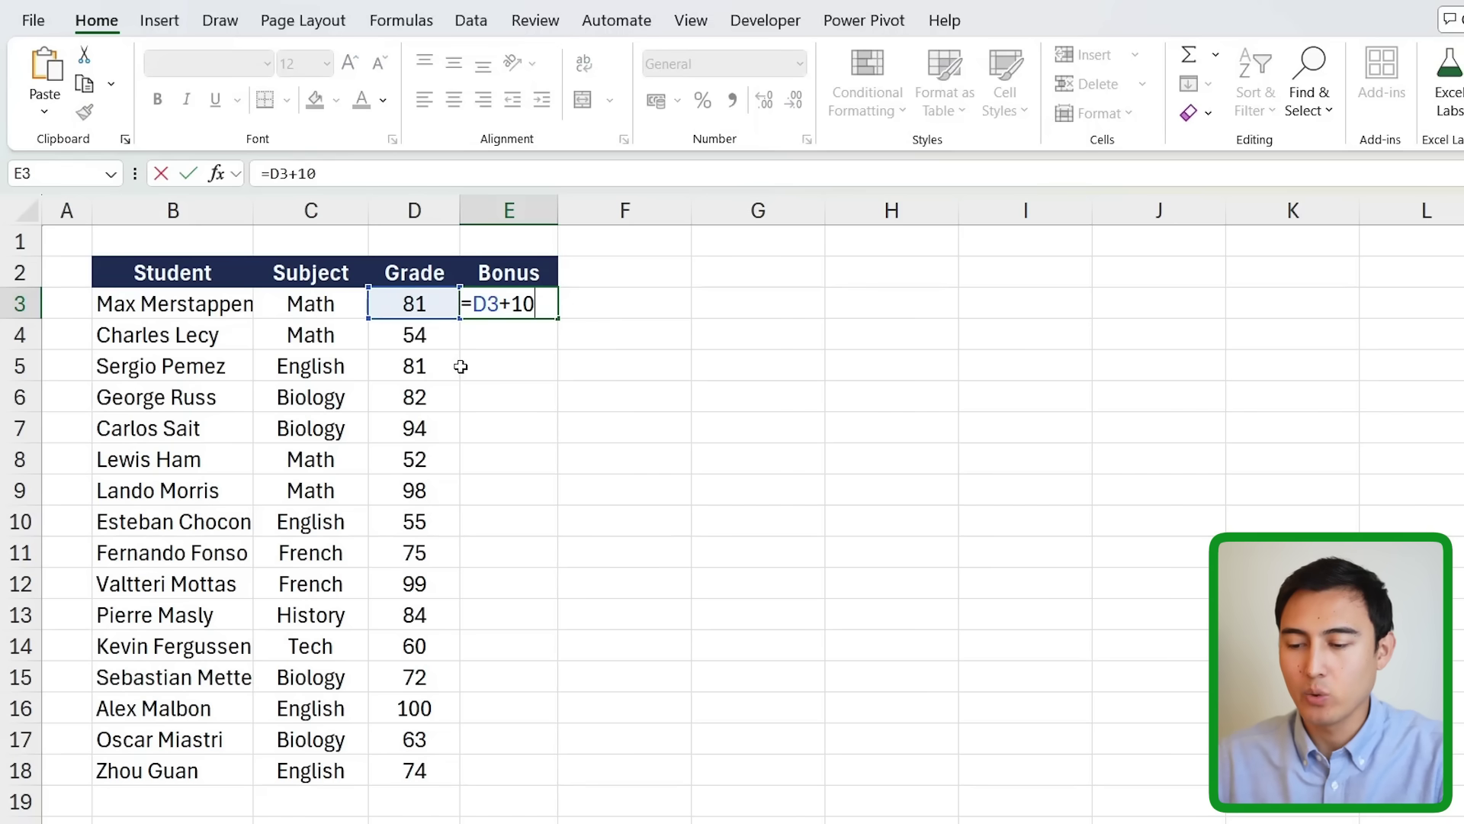
pyautogui.press('Return')
pyautogui.click(544, 302)
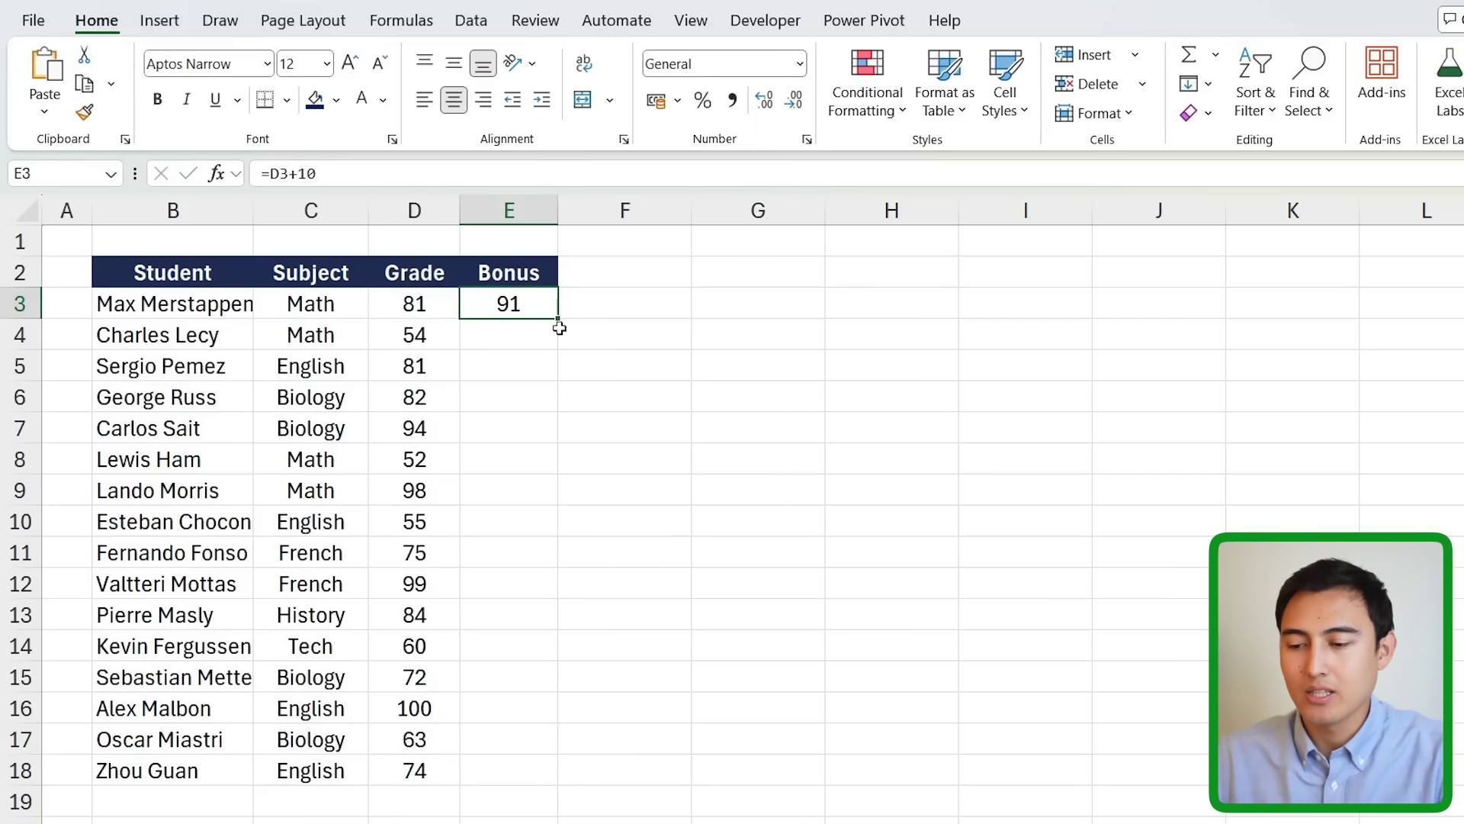
pyautogui.moveTo(557, 320); pyautogui.dragTo(527, 804)
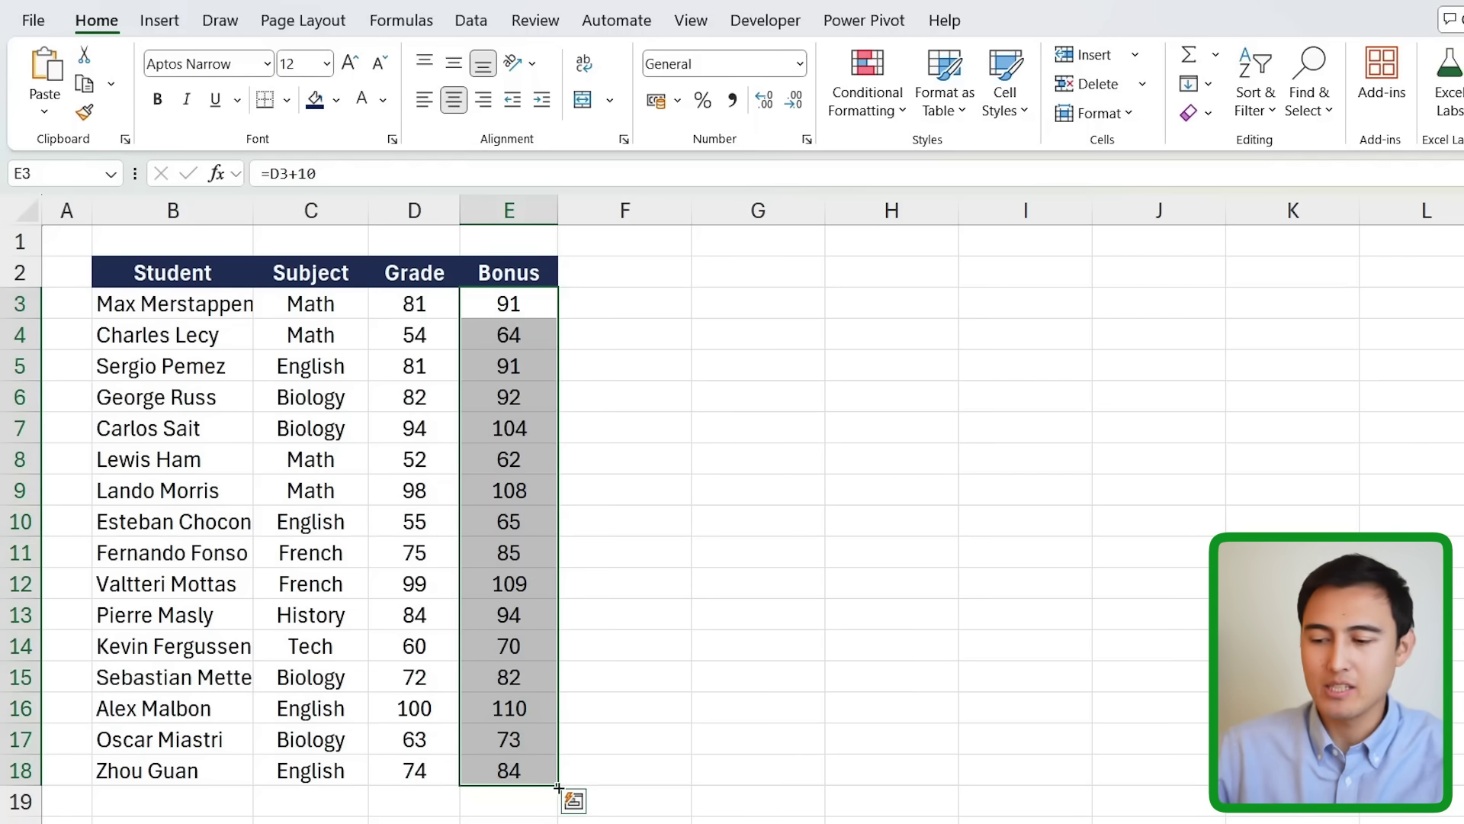
pyautogui.press('Delete')
pyautogui.press('BackSpace')
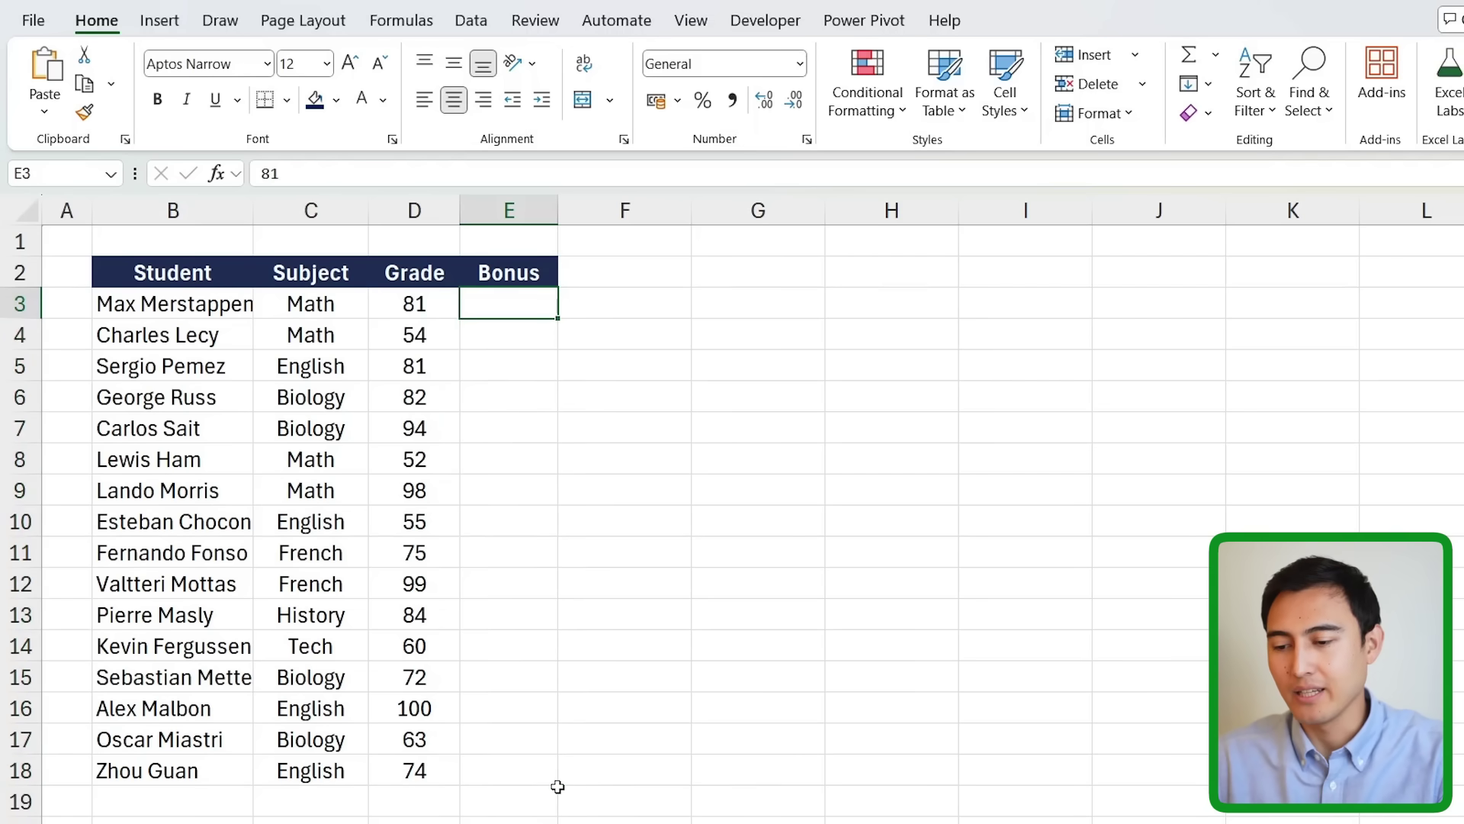
# - Enter =D3:D18+10 in E3 so each student's bonus grade spills down to row 18
pyautogui.write('=')
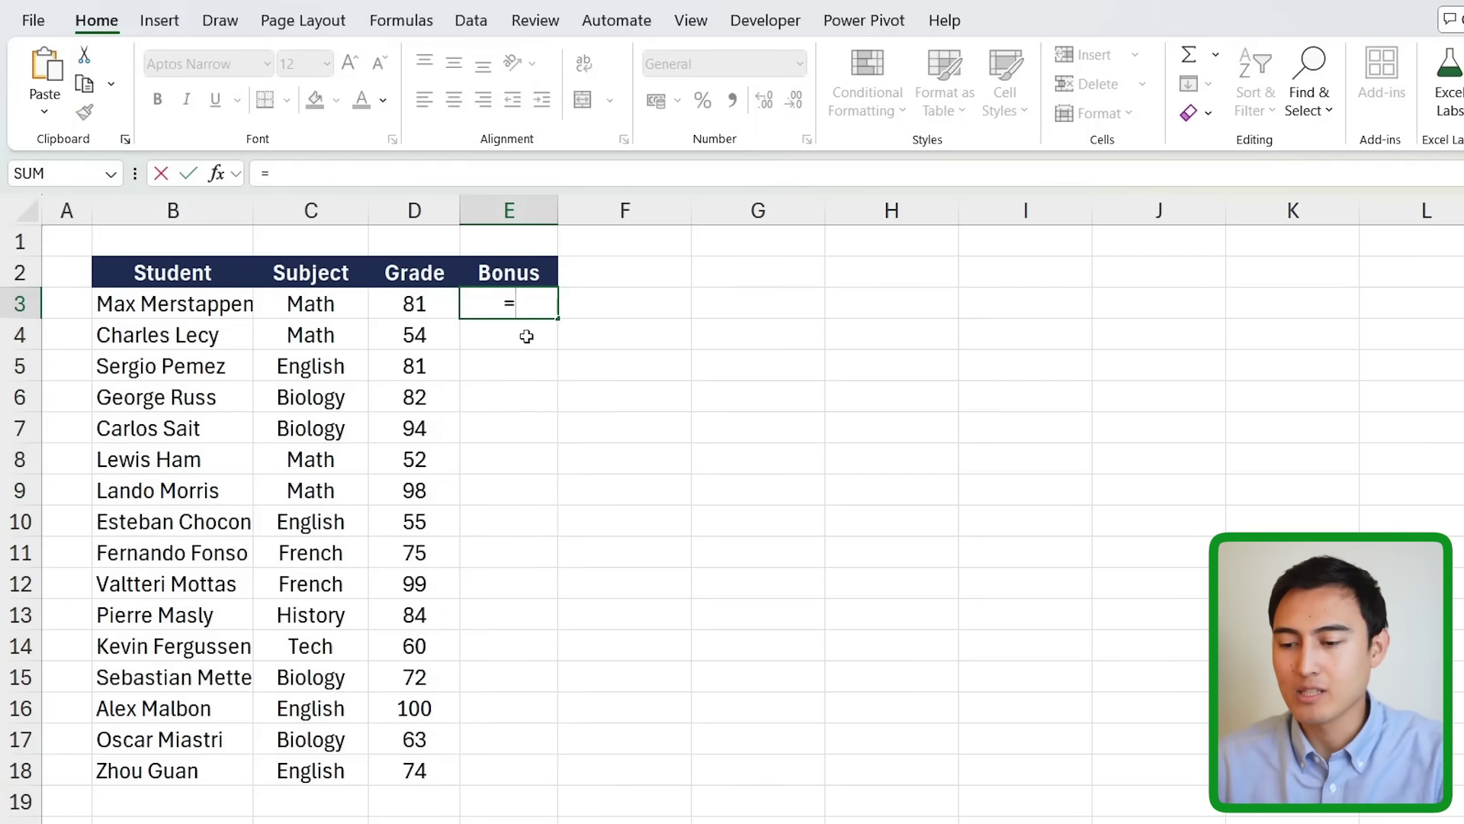
pyautogui.press('Left')
pyautogui.hotkey('ctrl', 'shift', 'Down')
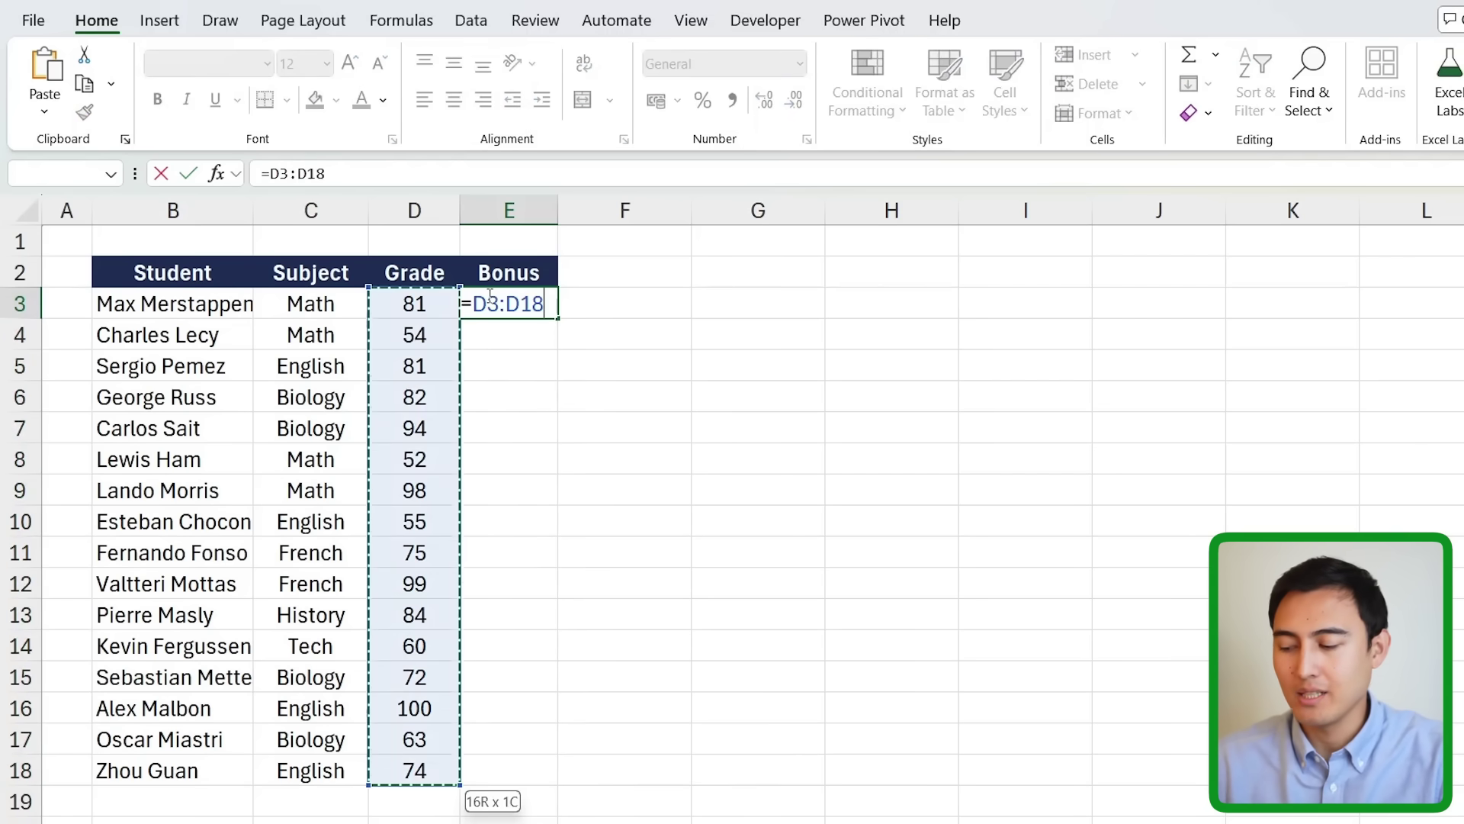
pyautogui.write('+10')
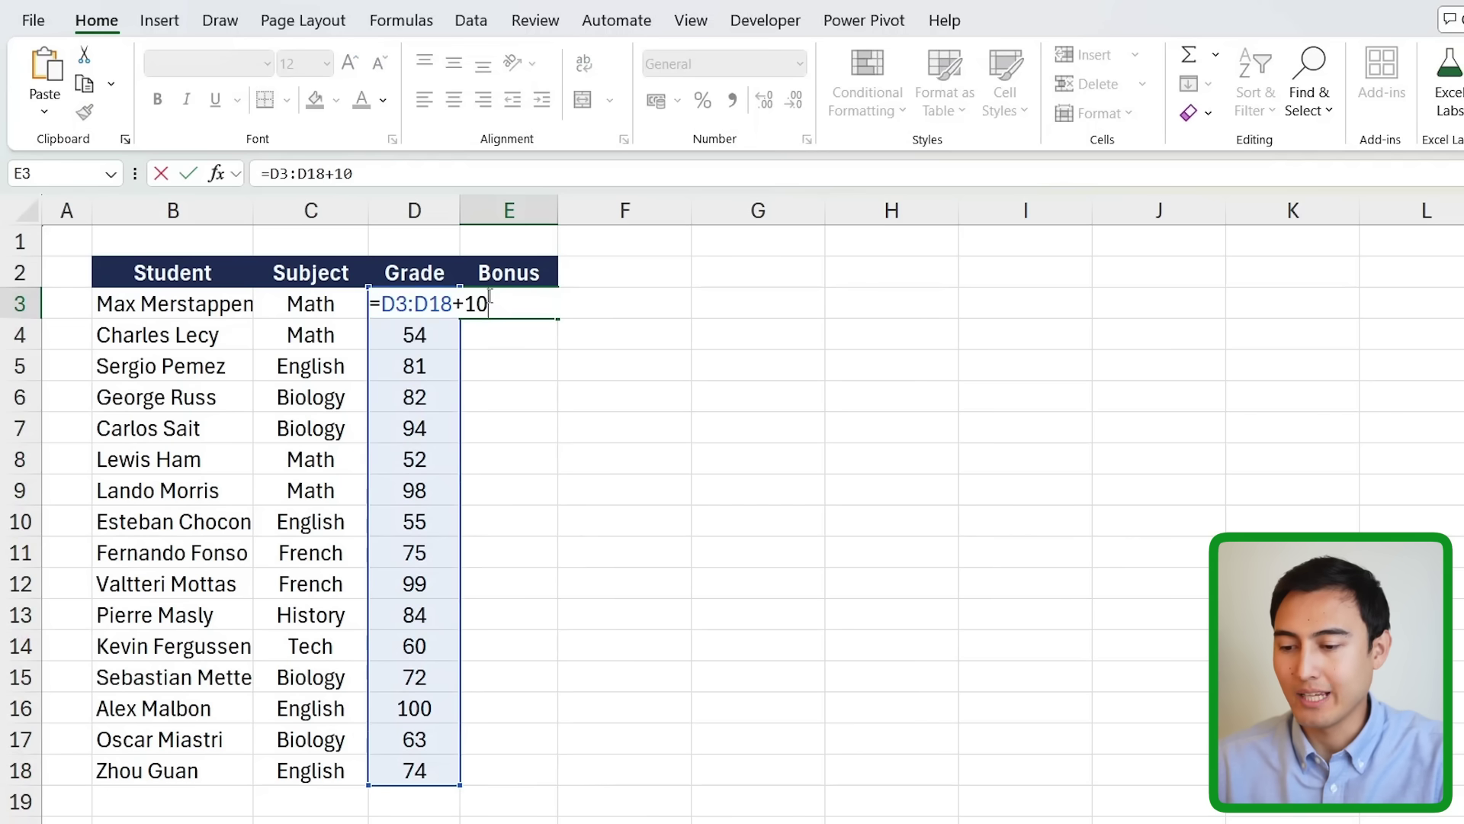
pyautogui.press('Return')
pyautogui.click(543, 304)
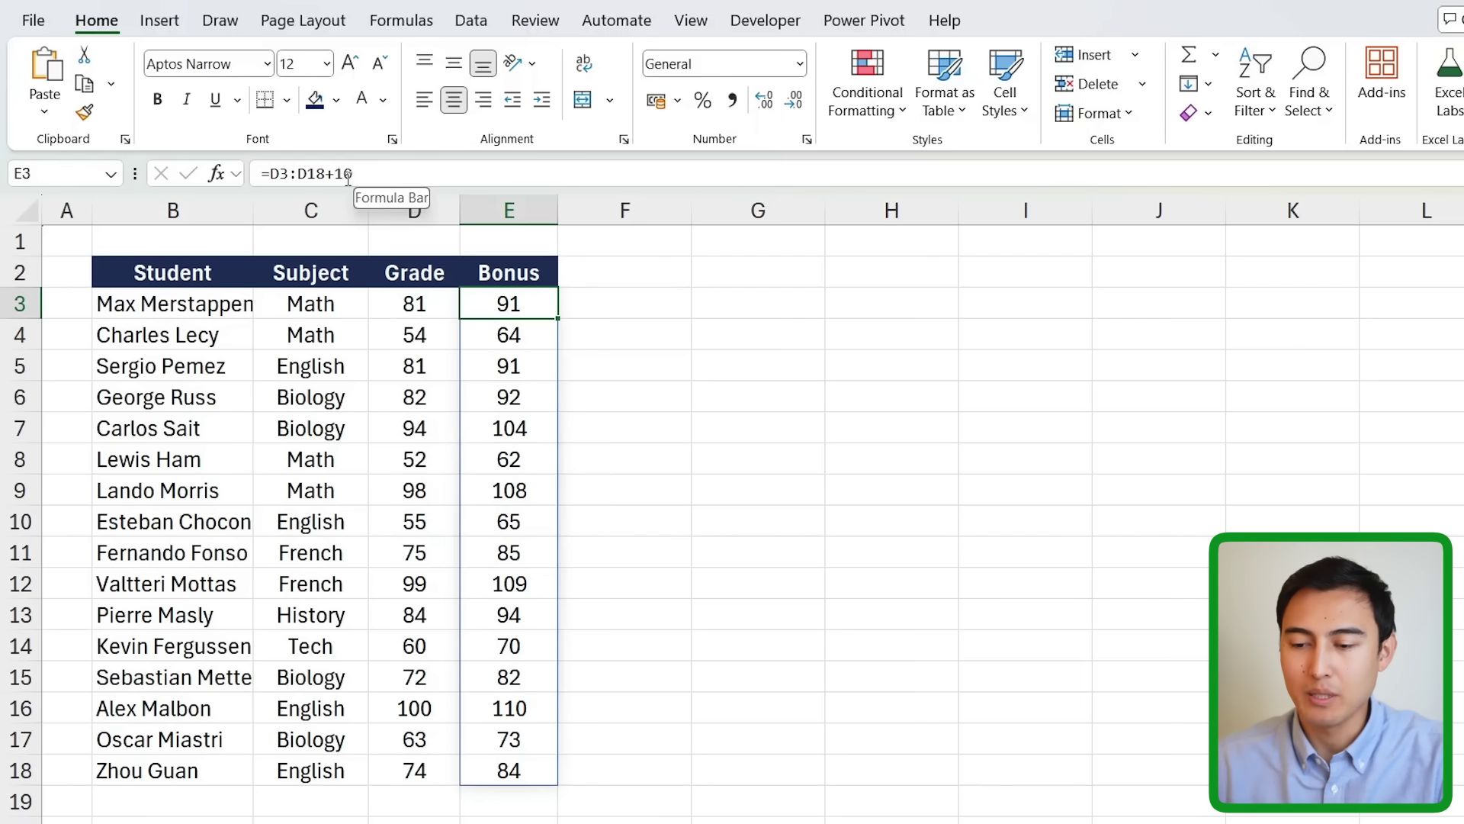
pyautogui.press('Down')
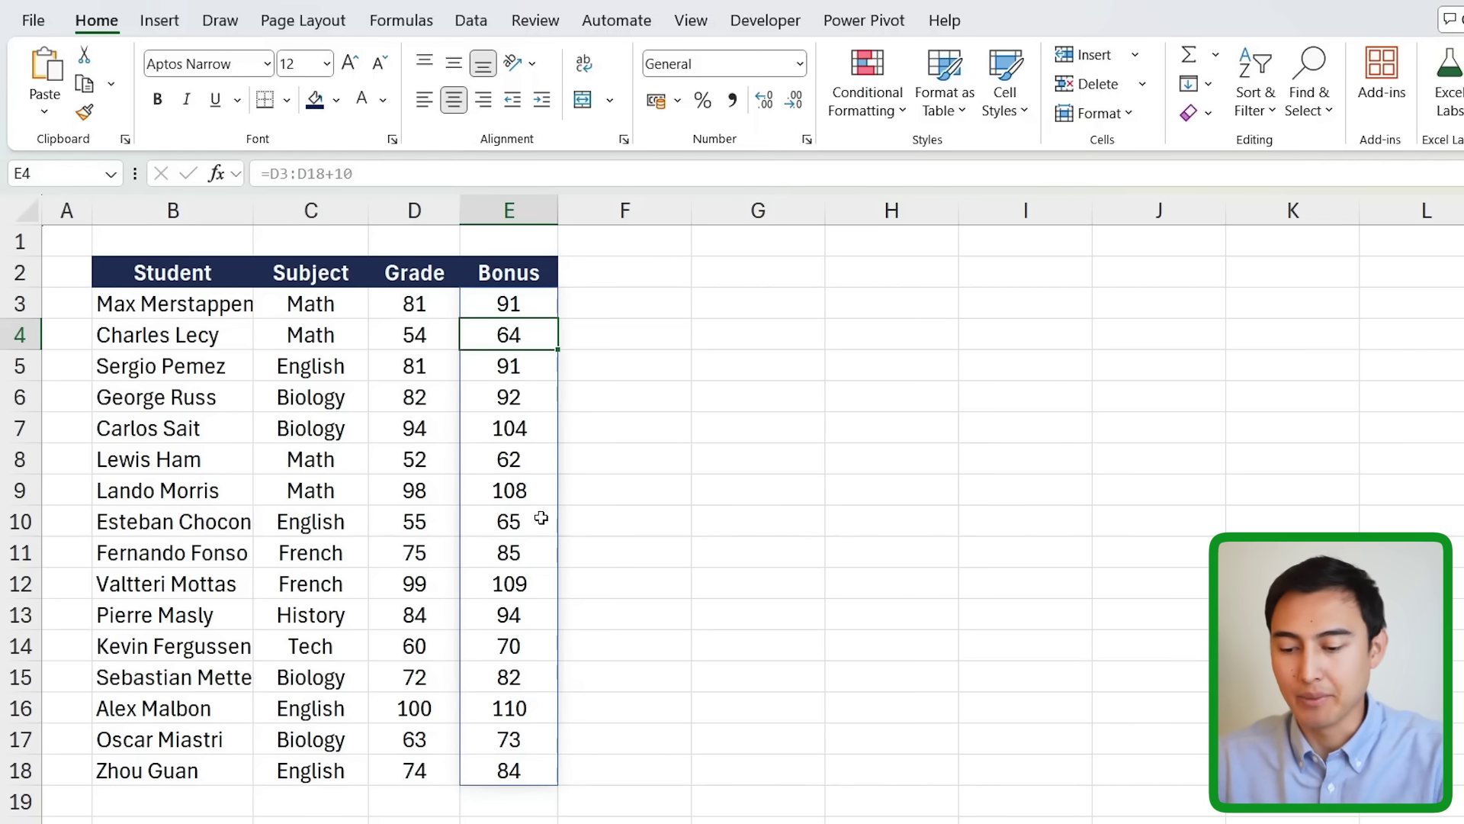
pyautogui.press('Up')
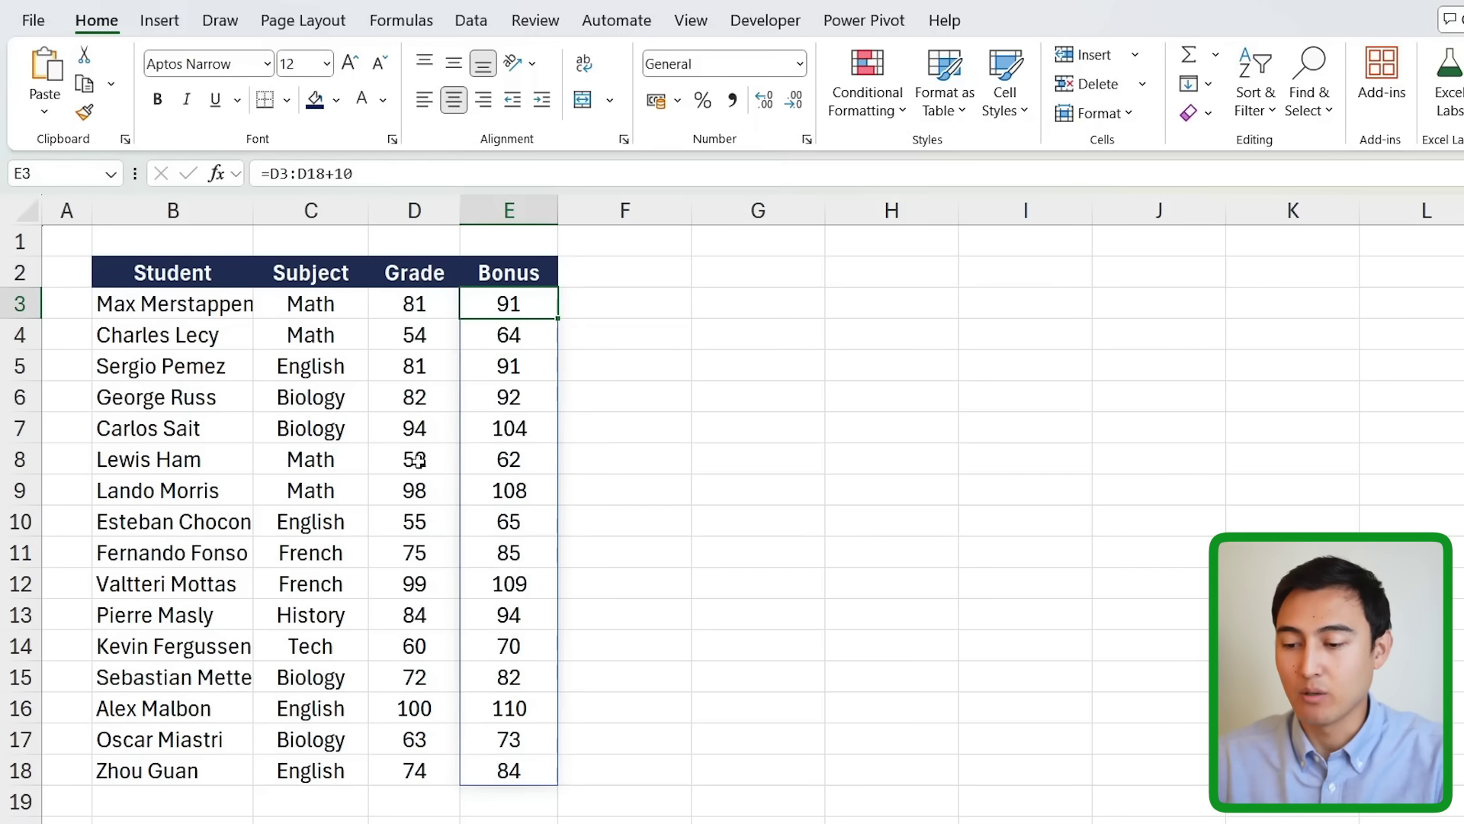
pyautogui.press('Right')
pyautogui.press('Right')
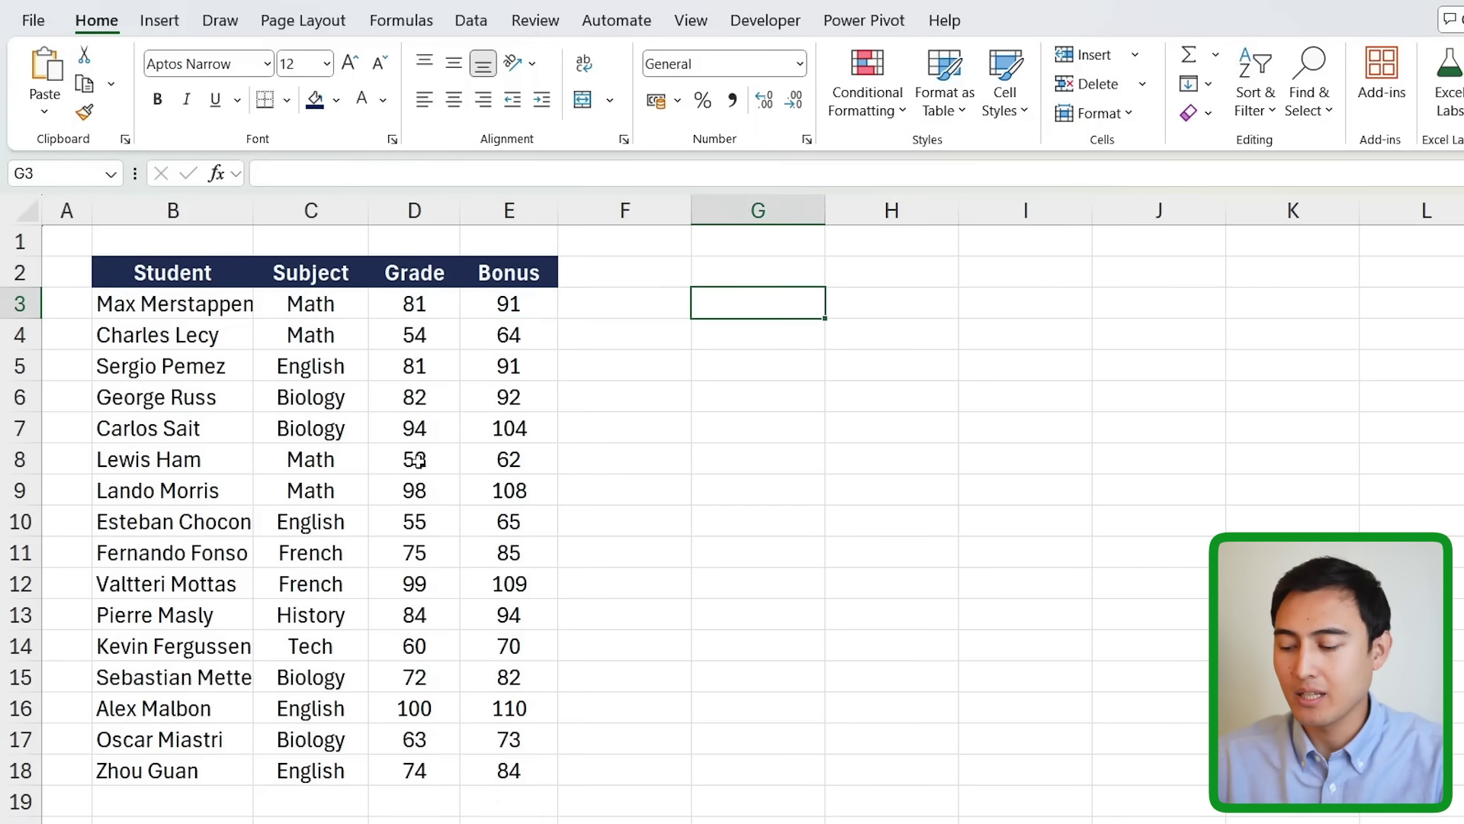
pyautogui.write('=')
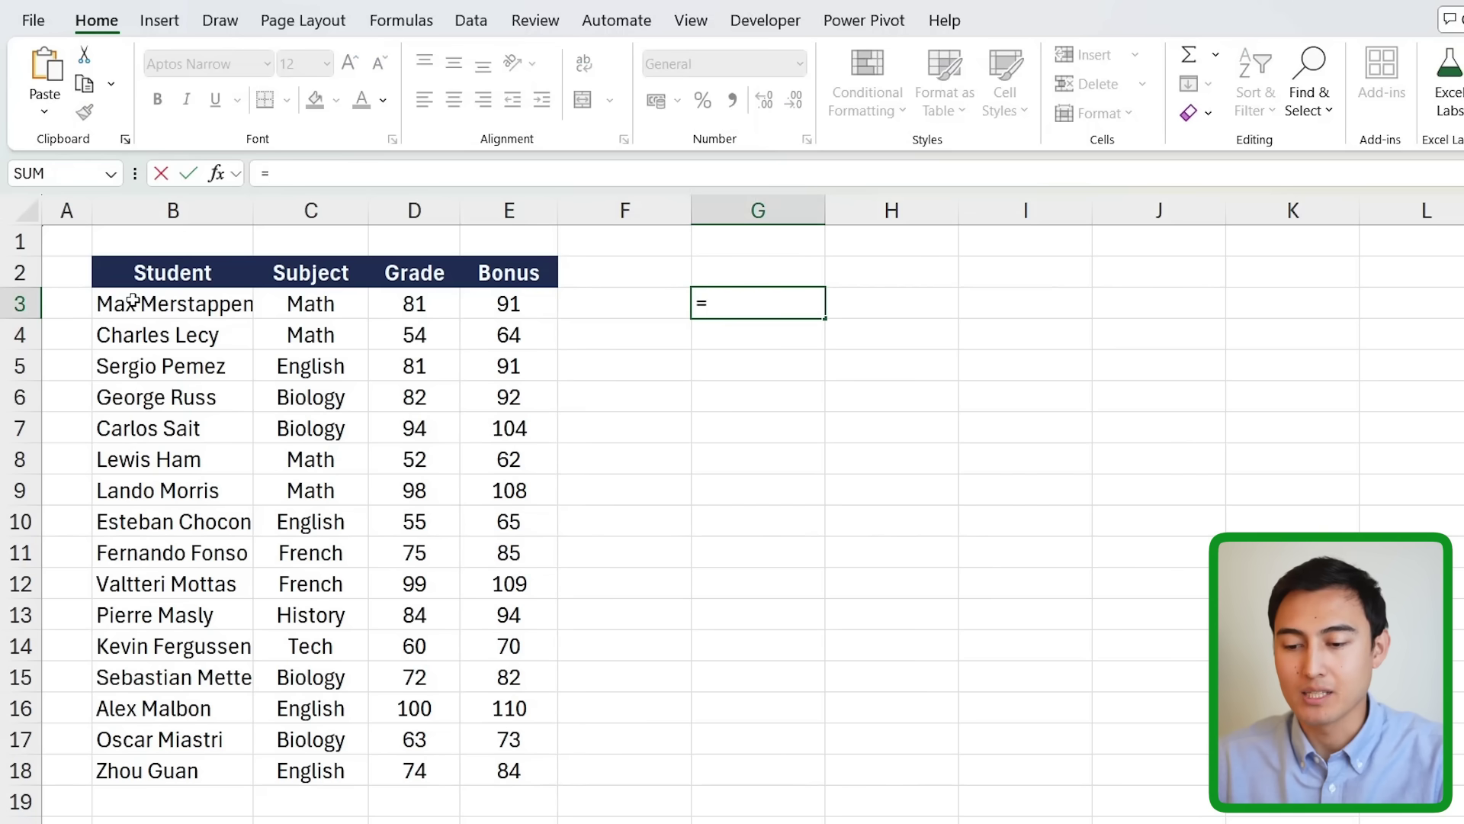
pyautogui.click(132, 302)
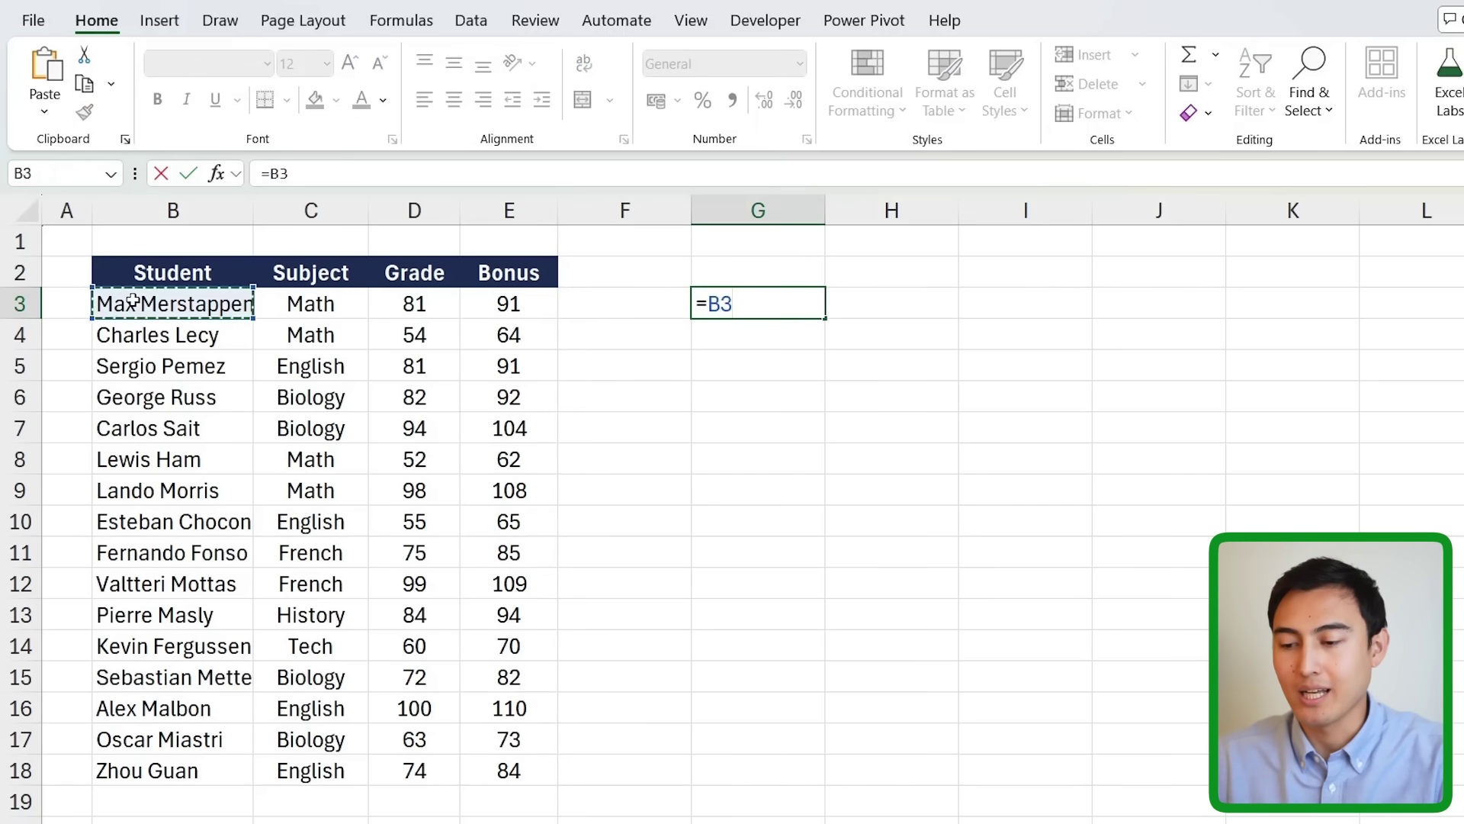
pyautogui.press('Return')
pyautogui.click(811, 307)
pyautogui.moveTo(822, 322); pyautogui.dragTo(1250, 776)
pyautogui.press('Right')
pyautogui.press('Right')
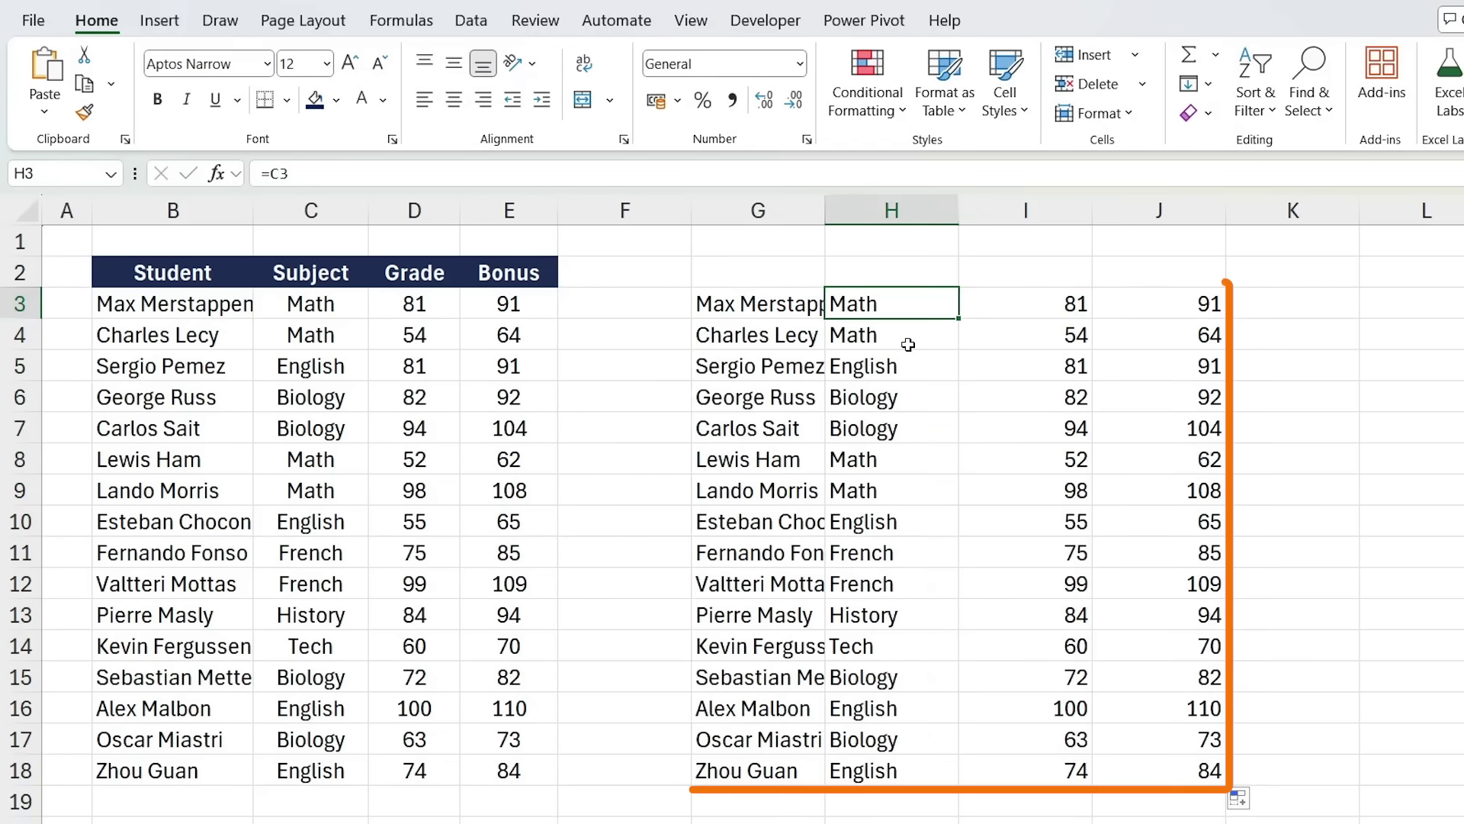
pyautogui.press('Left')
pyautogui.press('Left')
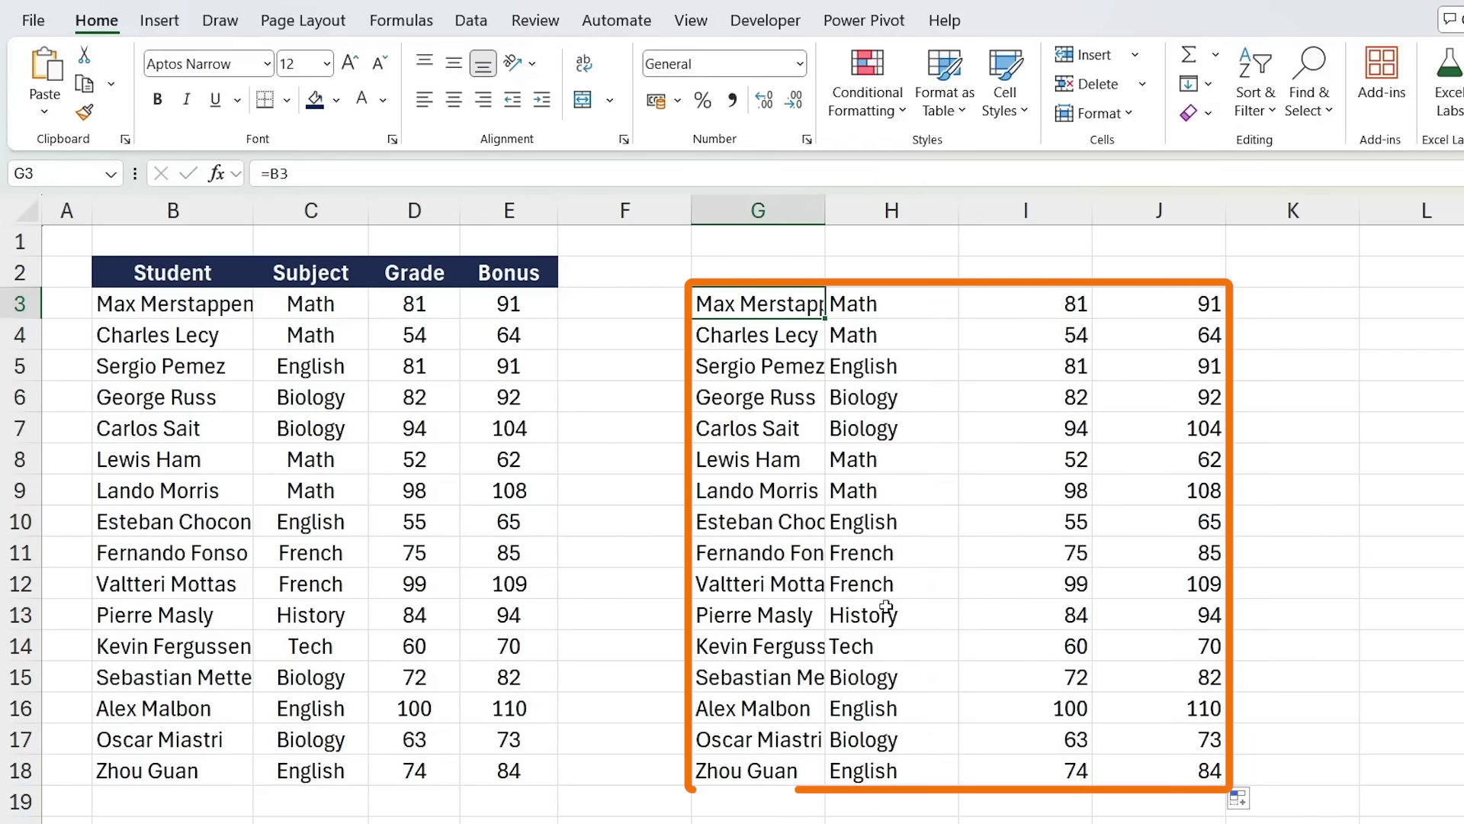
pyautogui.hotkey('ctrl', 'shift', 'Down')
pyautogui.hotkey('ctrl', 'shift', 'Right')
pyautogui.press('Delete')
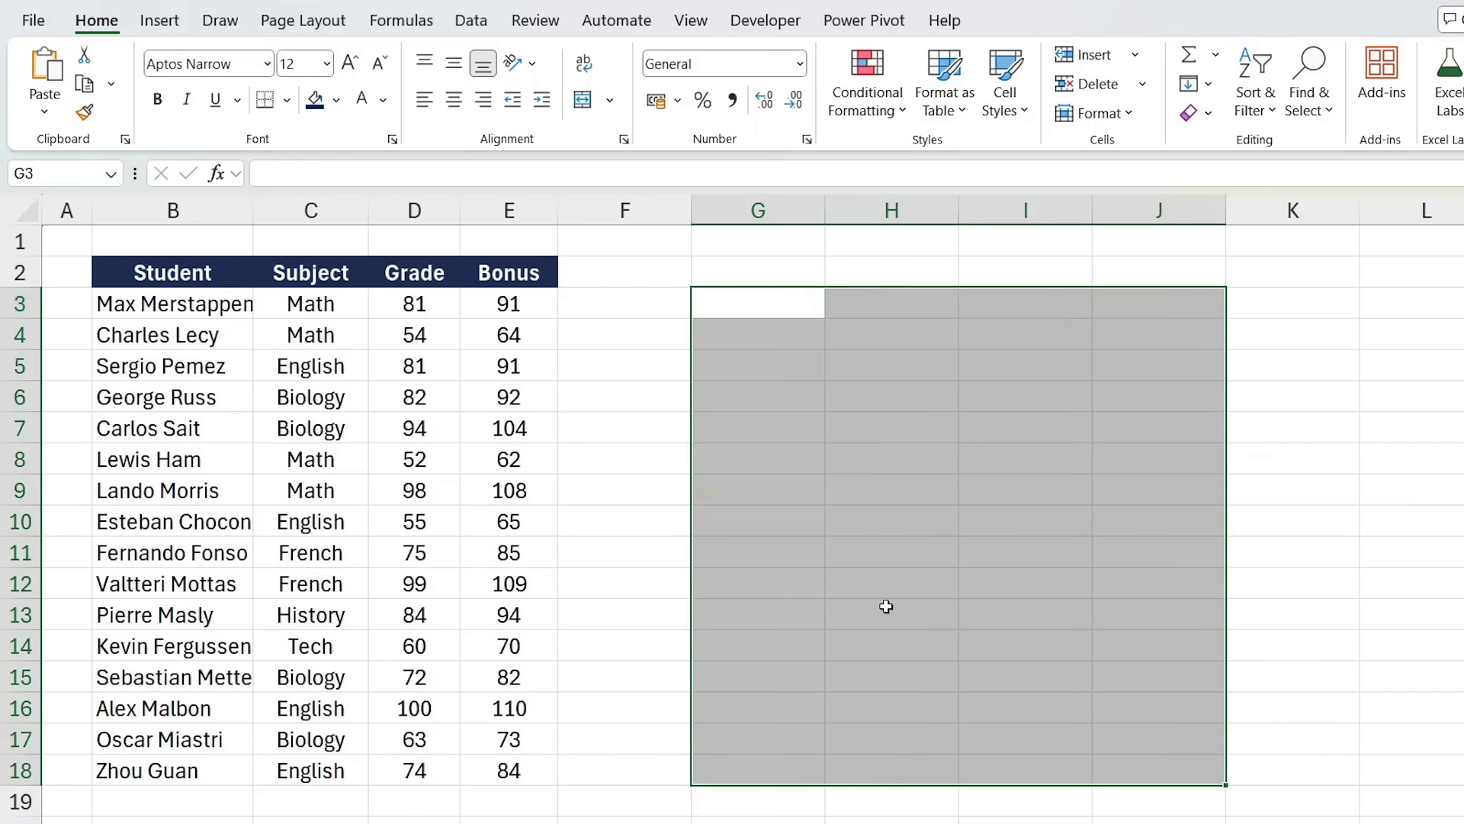
pyautogui.write('=')
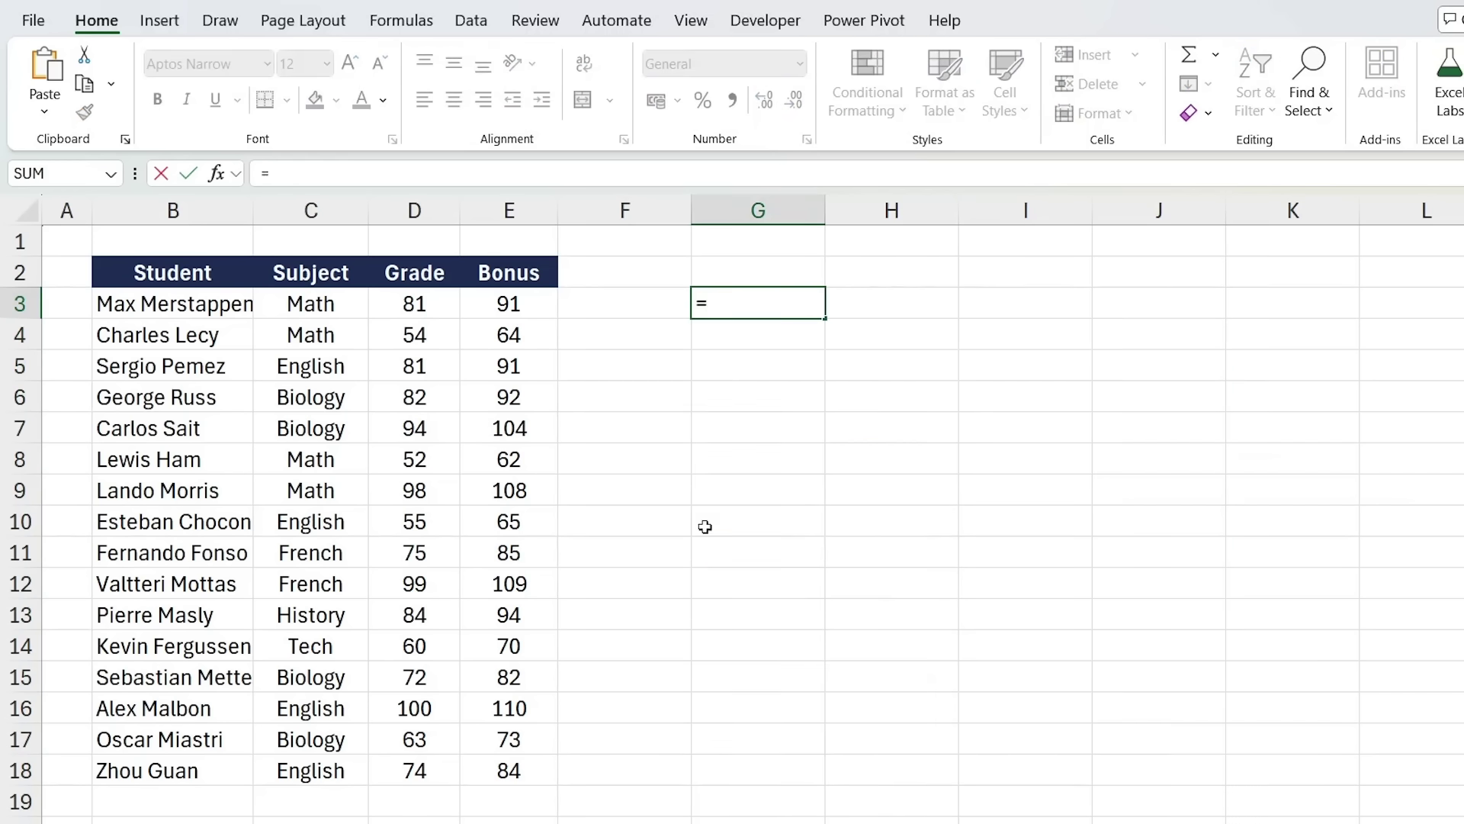
# - Enter =B3:E18 in G3 so the whole student table spills into G3:J18
pyautogui.moveTo(122, 307); pyautogui.dragTo(517, 775)
pyautogui.press('Return')
pyautogui.press('Up')
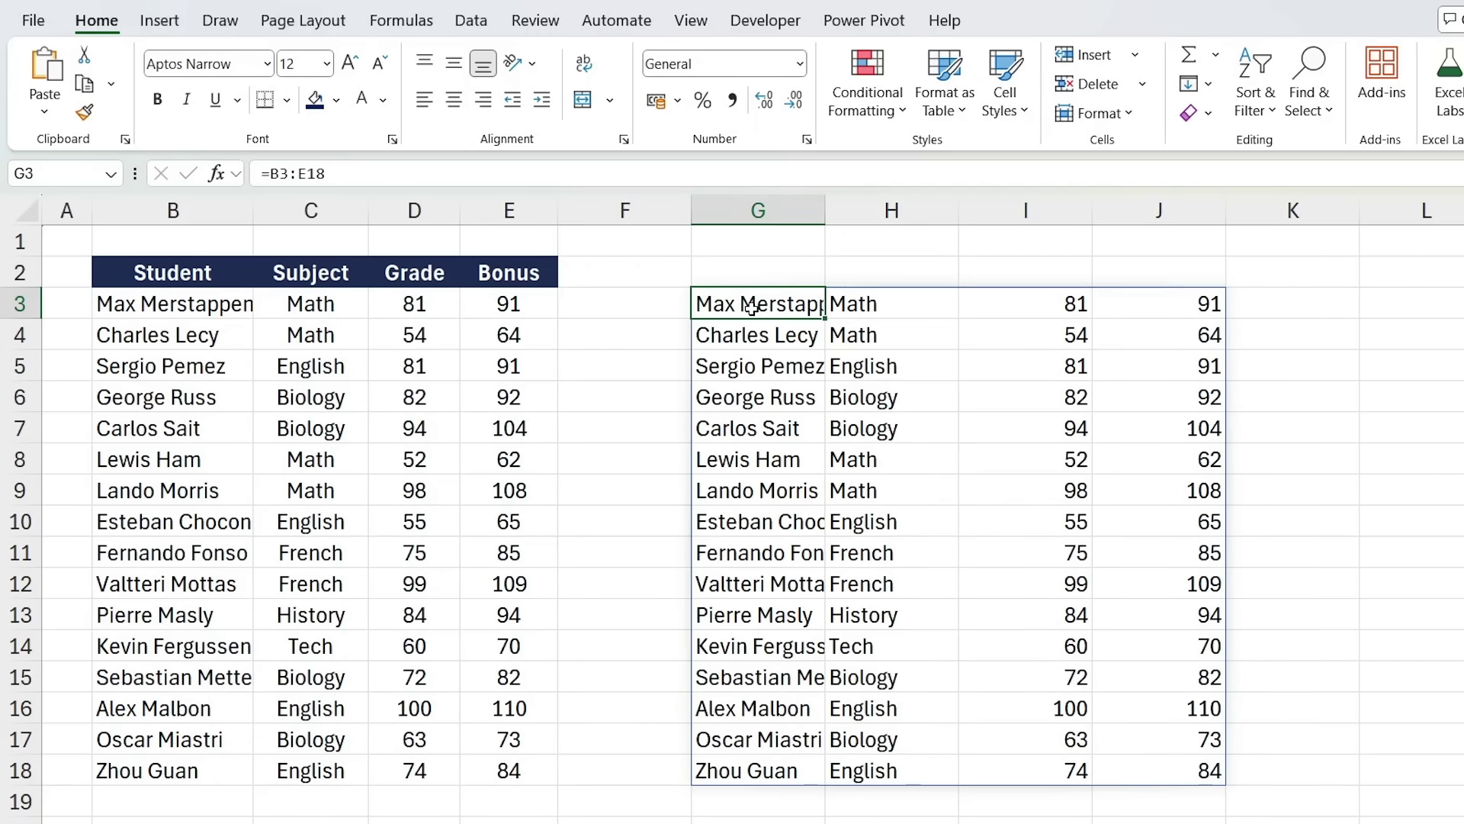
# - Type a student name into G5 to trigger a #SPILL! error, then undo it
pyautogui.press('Down')
pyautogui.press('Down')
pyautogui.write('Fernando Fonso')
pyautogui.press('Return')
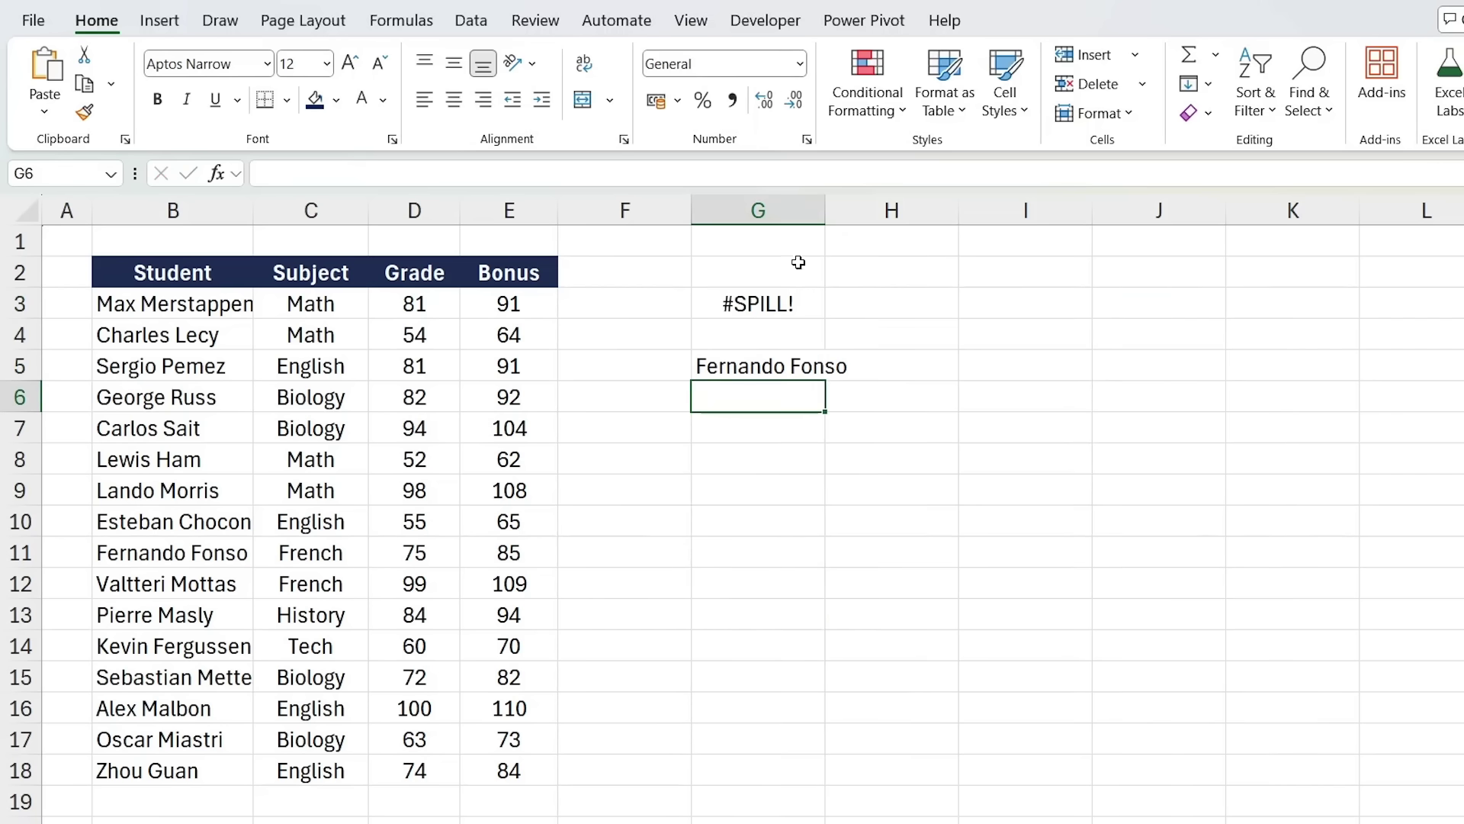
pyautogui.hotkey('ctrl', 'z')
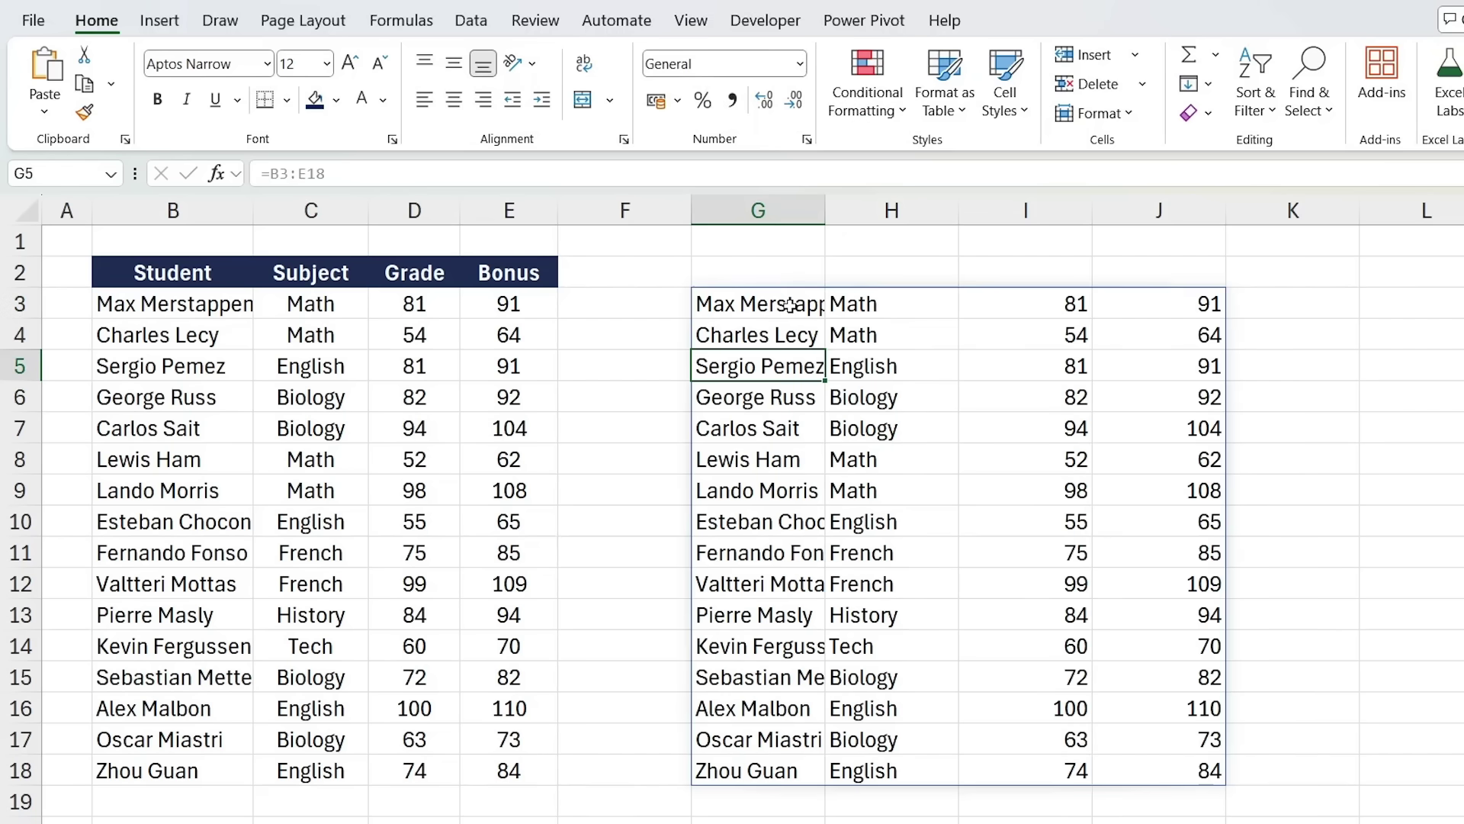
pyautogui.press('Up')
pyautogui.press('Up')
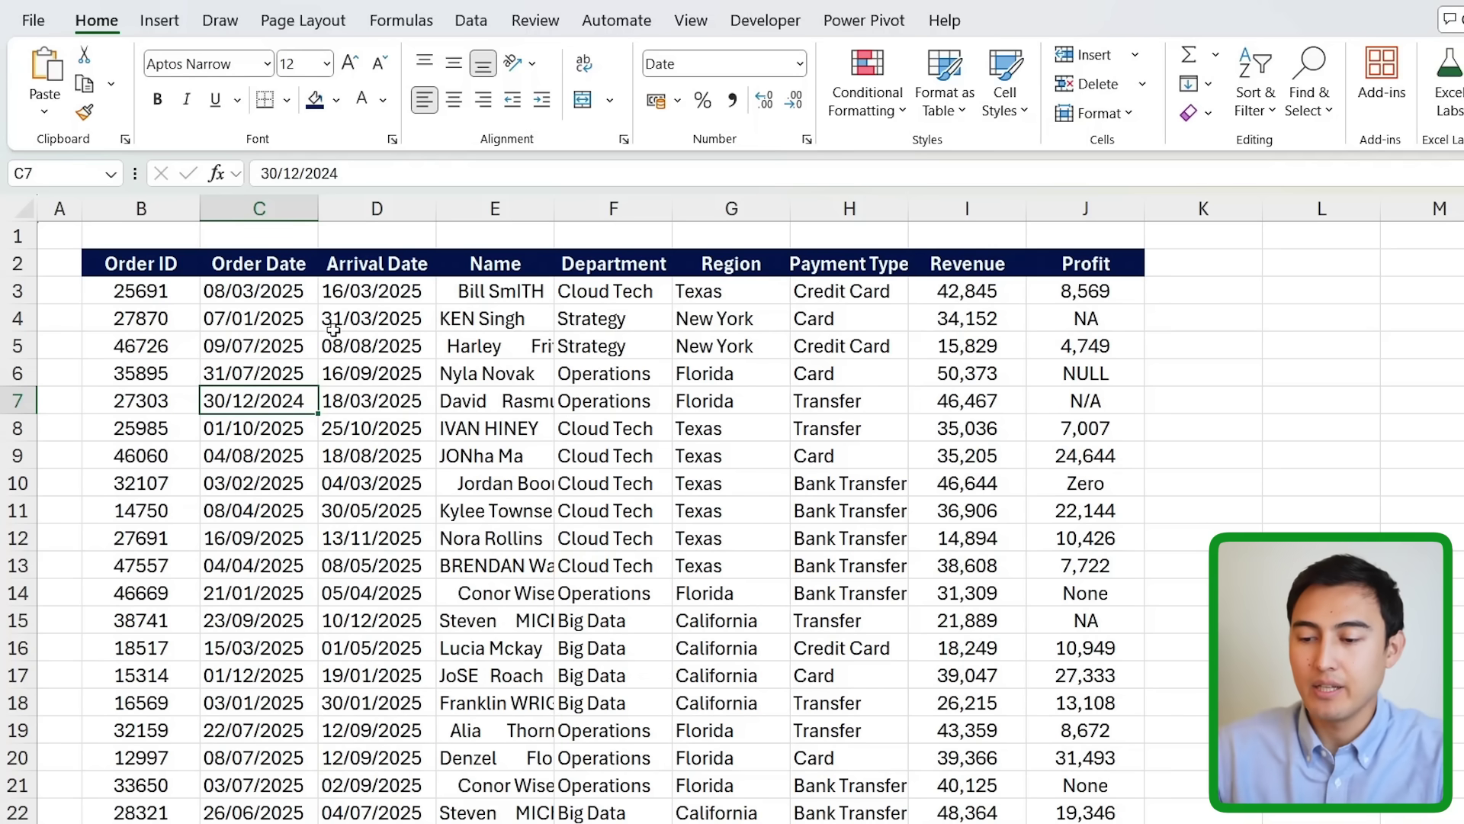
pyautogui.click(480, 206)
# - Insert blank helper columns after Name and enter =PROPER(E3) in F3
pyautogui.press('Down')
pyautogui.press('Down')
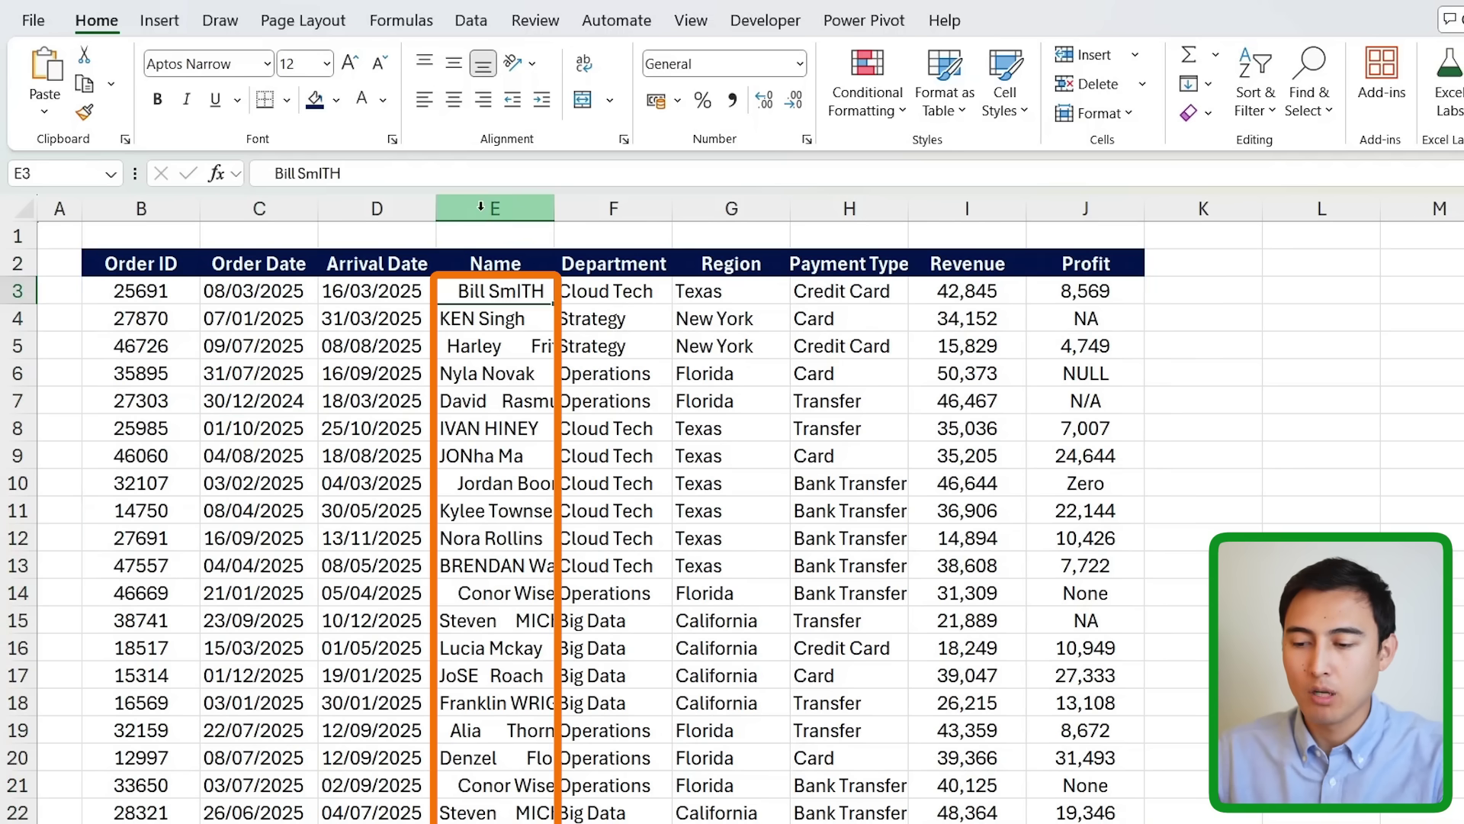
pyautogui.click(622, 213)
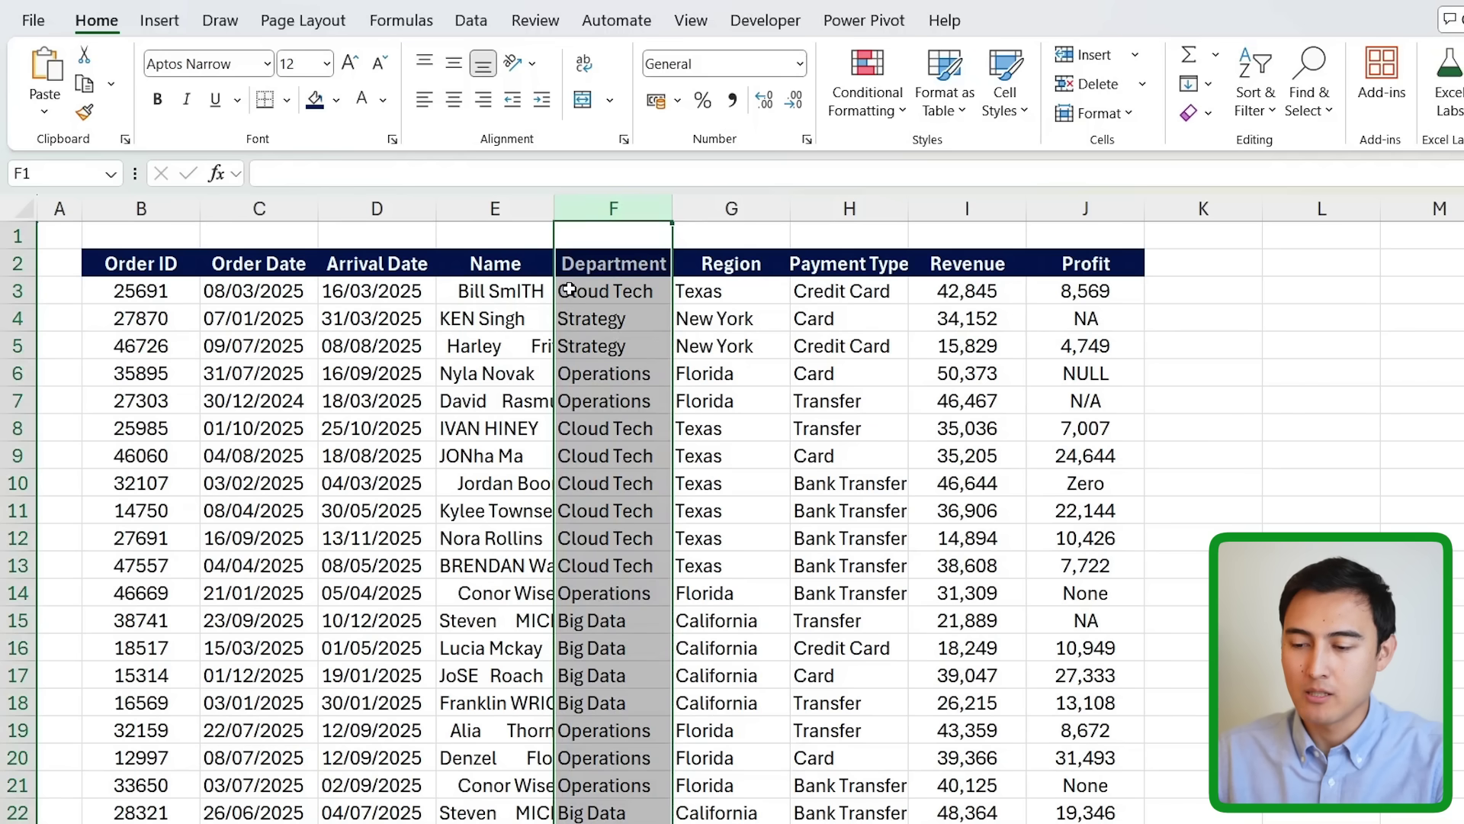
pyautogui.hotkey('ctrl', 'shift', '+')
pyautogui.hotkey('ctrl', 'shift', '+')
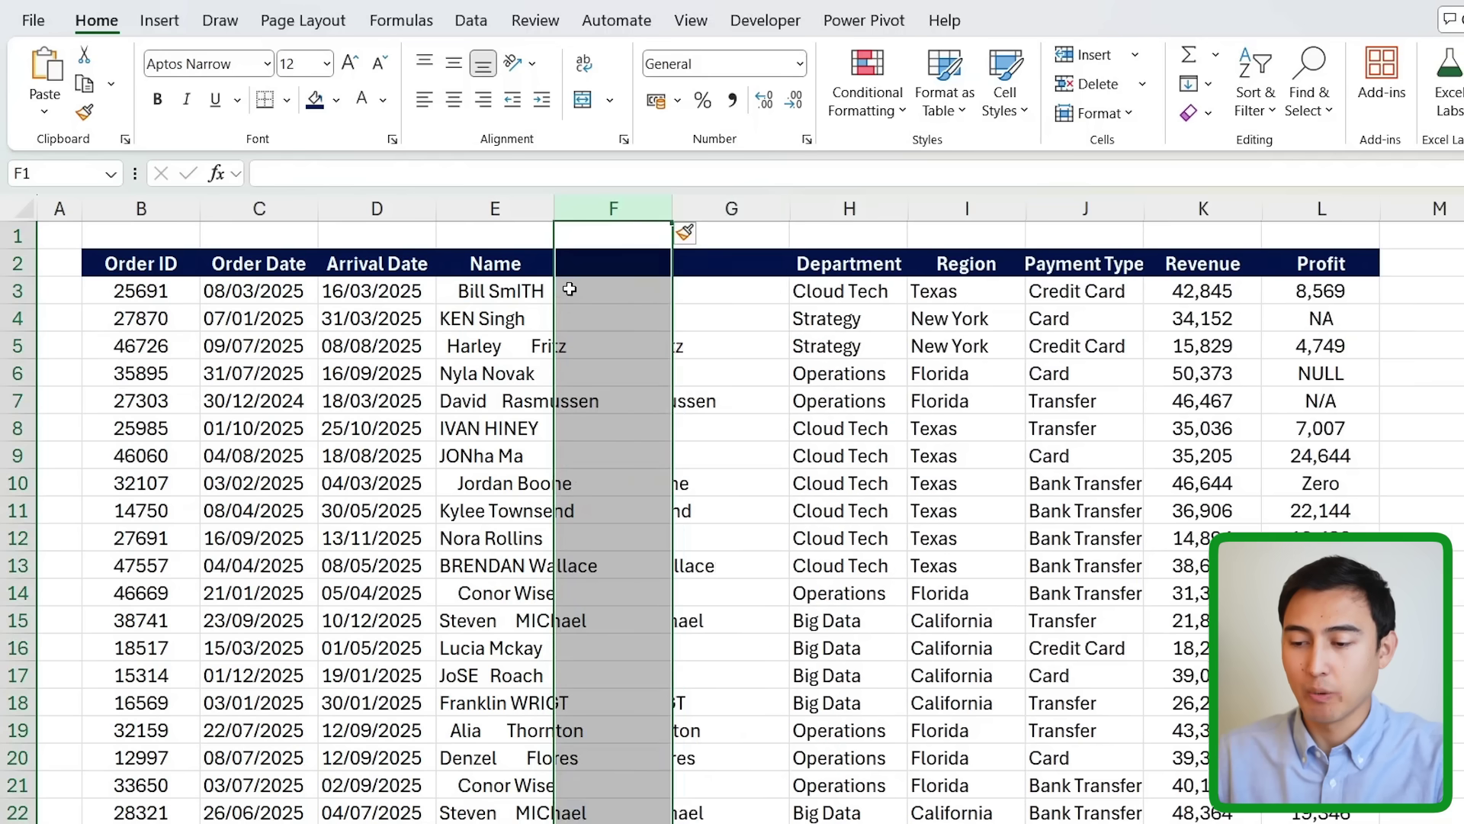
pyautogui.press('Down')
pyautogui.click(569, 289)
pyautogui.write('=')
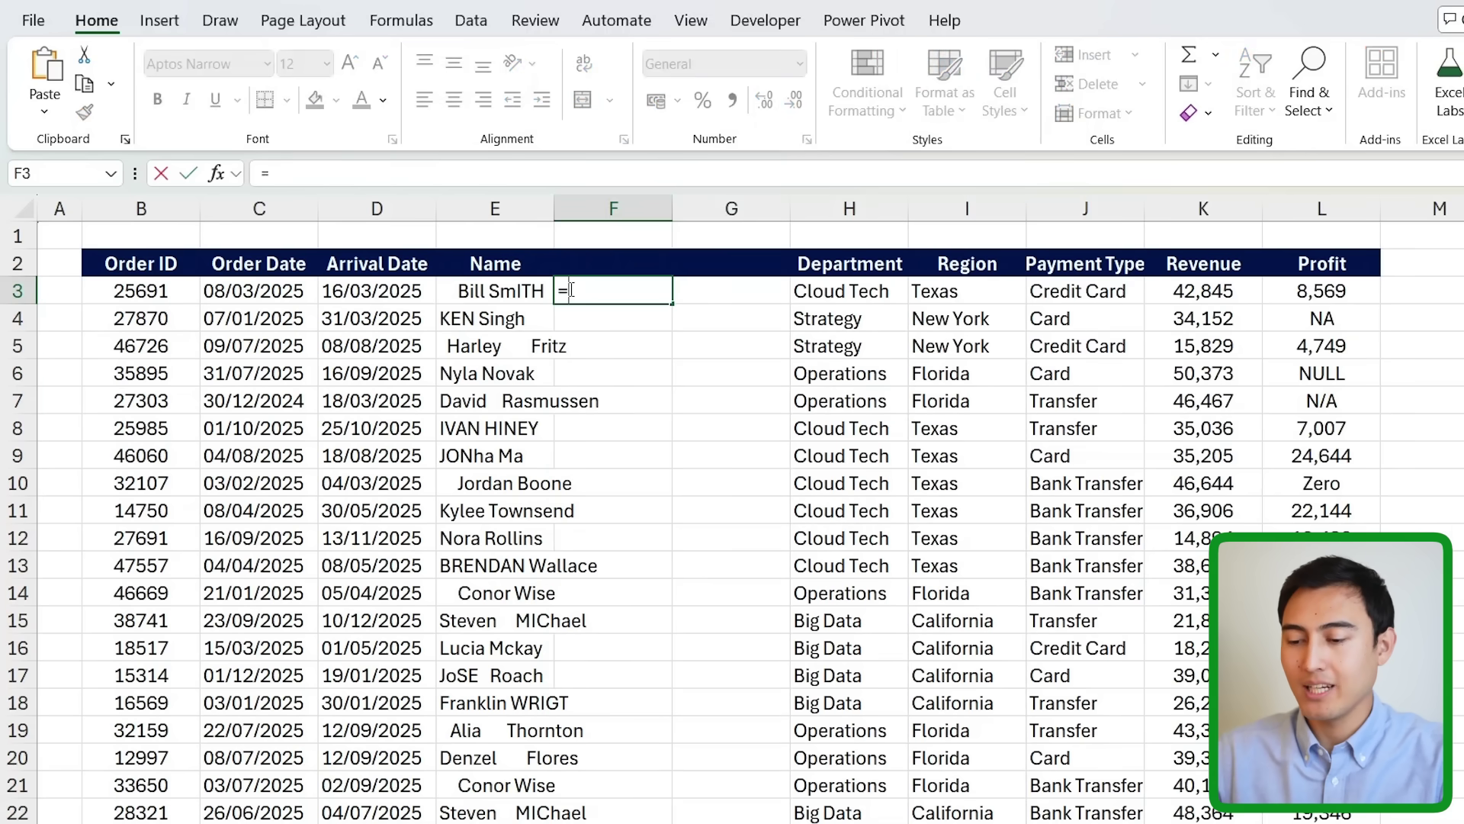
pyautogui.write('prope')
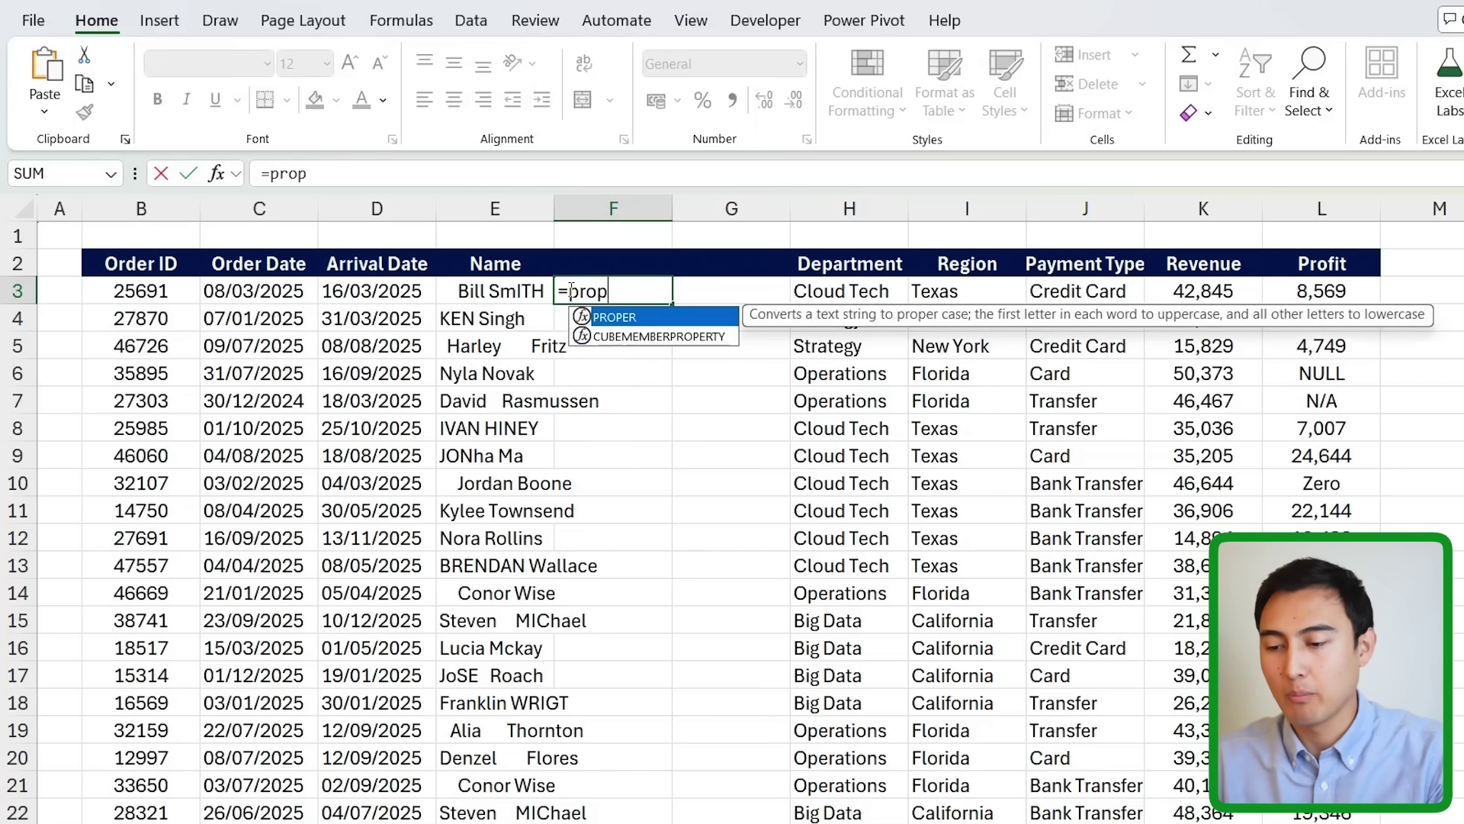
pyautogui.press('Tab')
pyautogui.press('Left')
pyautogui.press('Return')
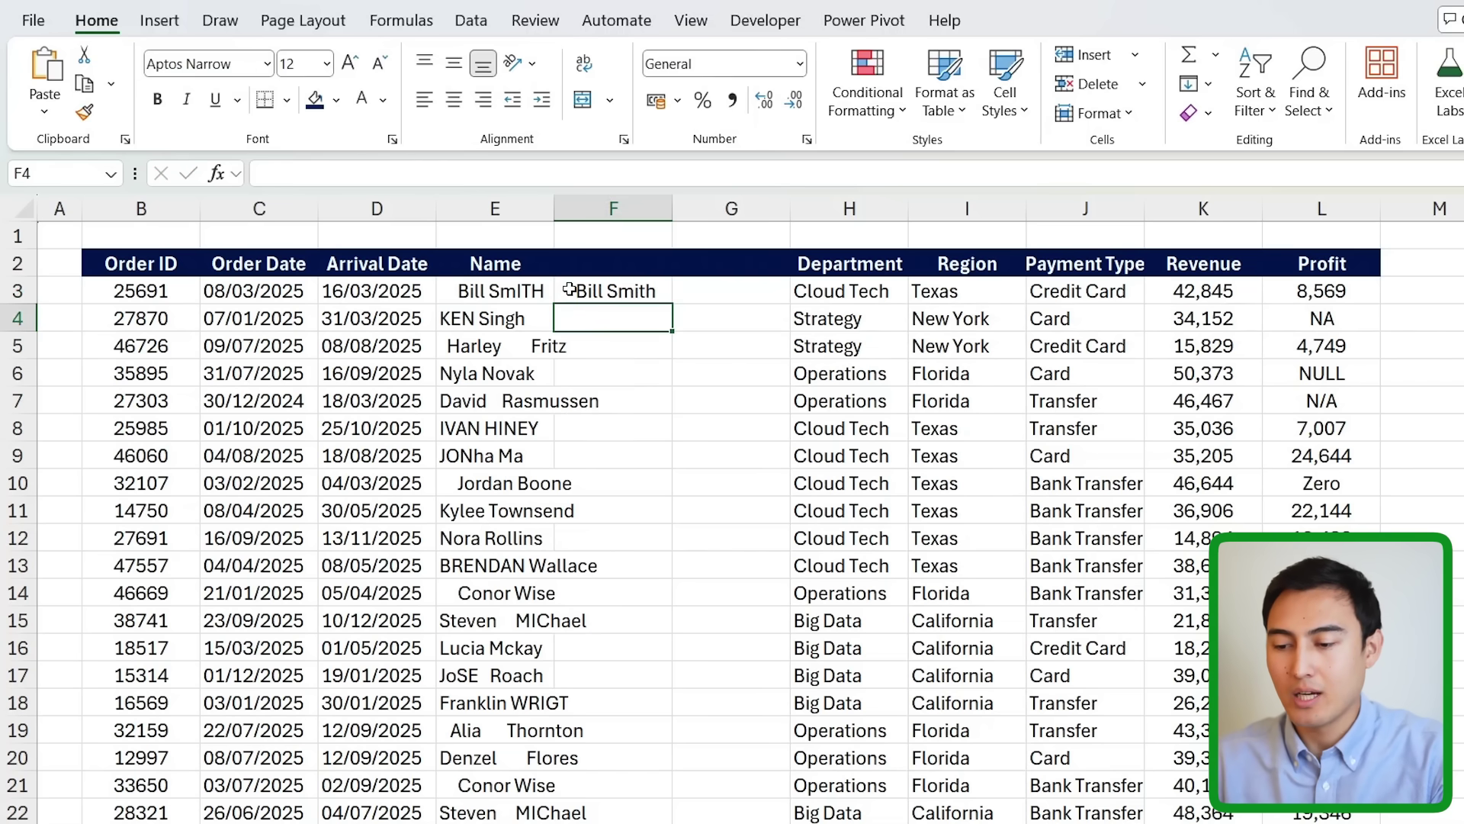
pyautogui.click(622, 296)
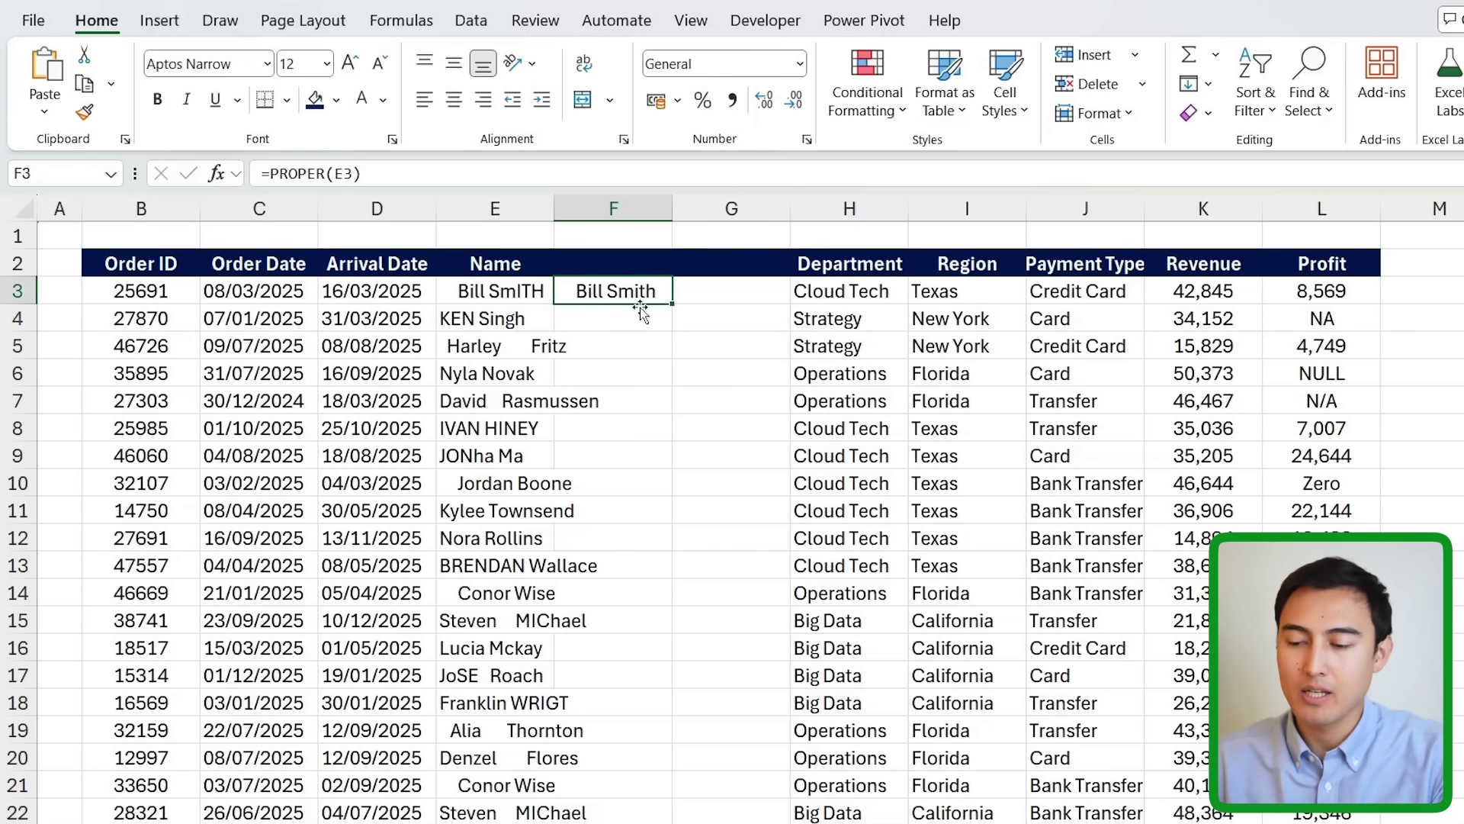
# - Enter =TRIM(F3) in G3 and check the formula
pyautogui.press('Right')
pyautogui.write('=')
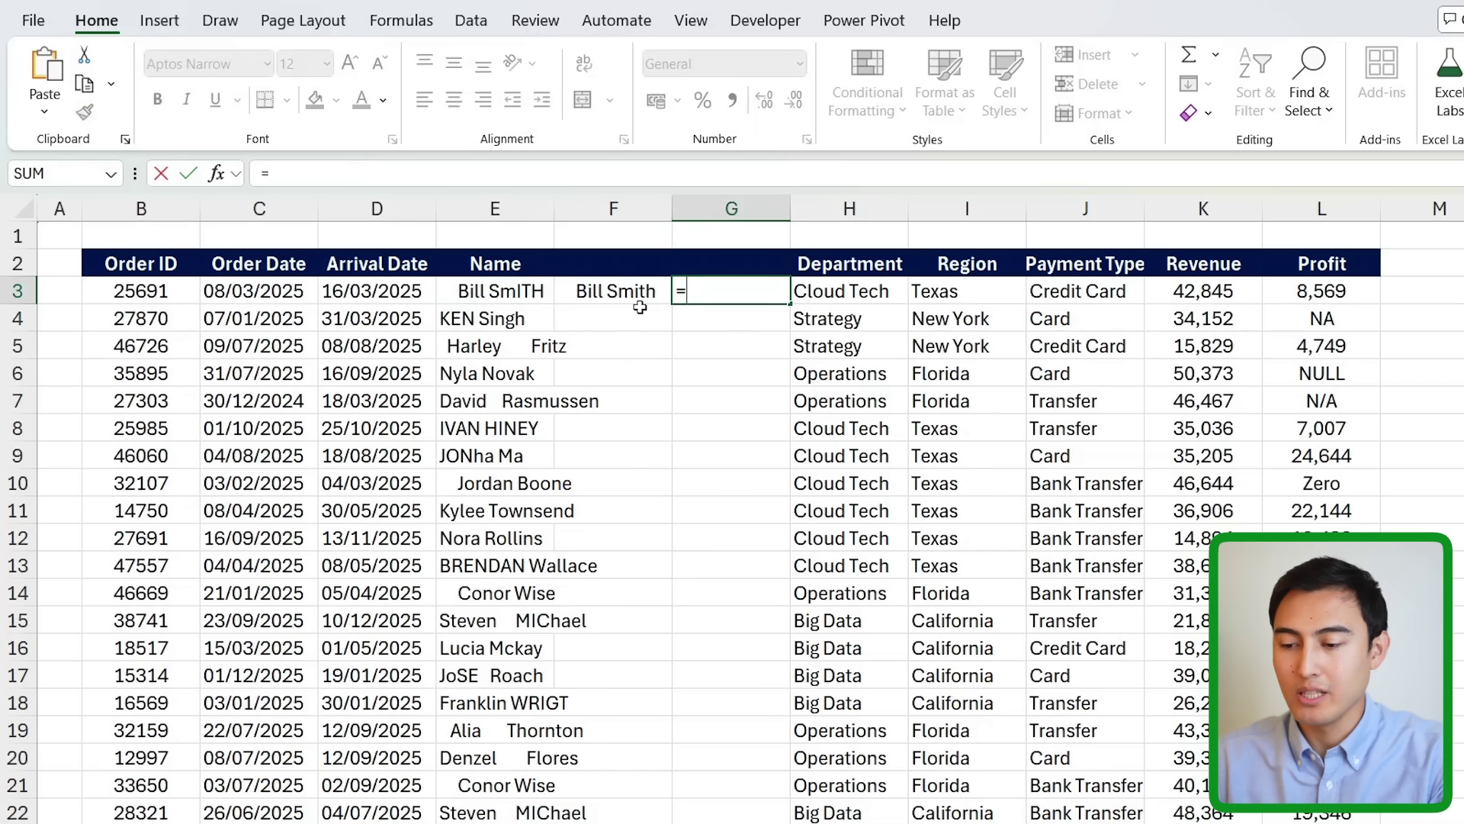
pyautogui.write('trim')
pyautogui.press('Tab')
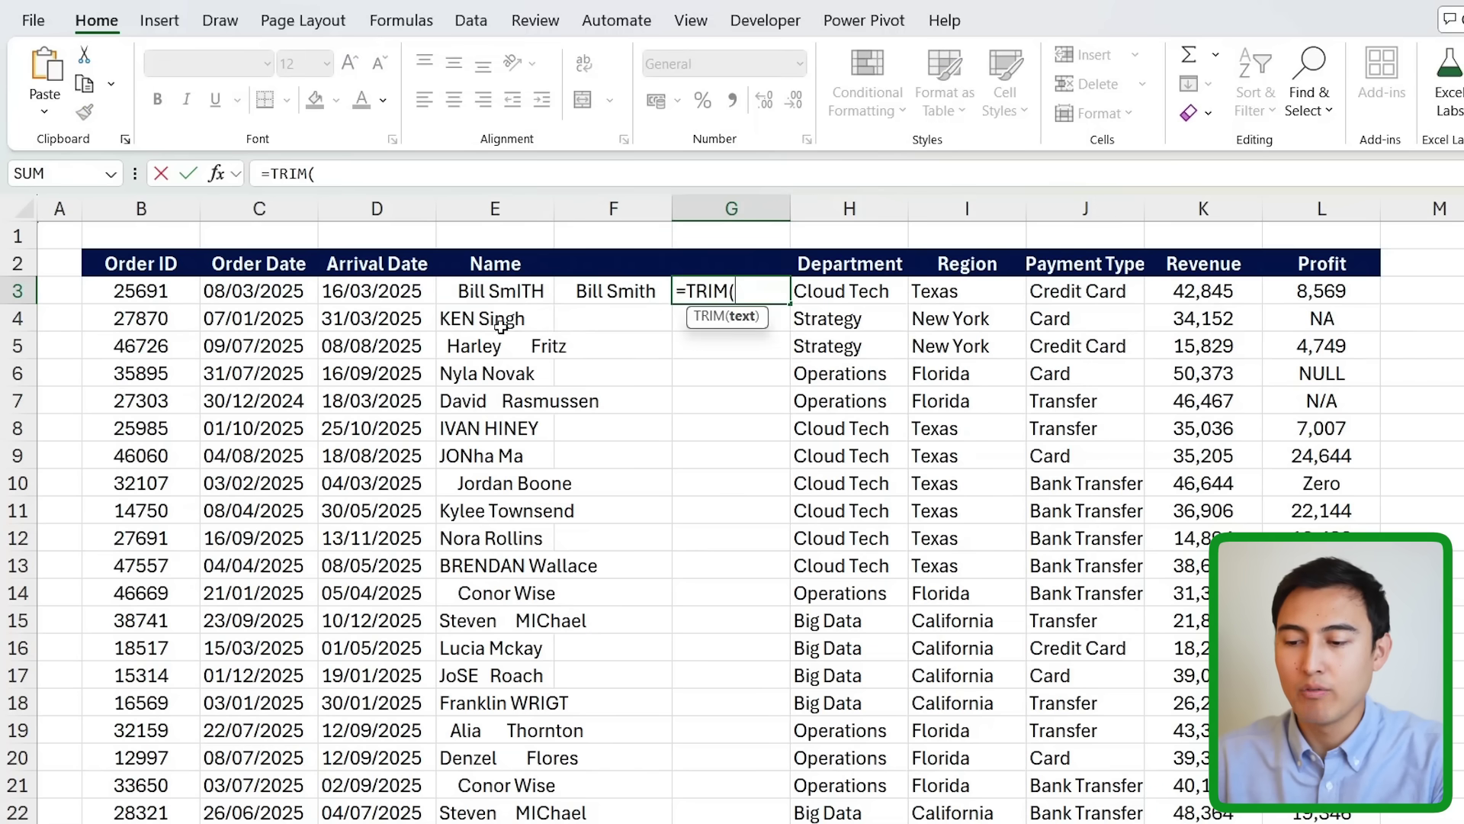
pyautogui.click(556, 301)
pyautogui.press('Return')
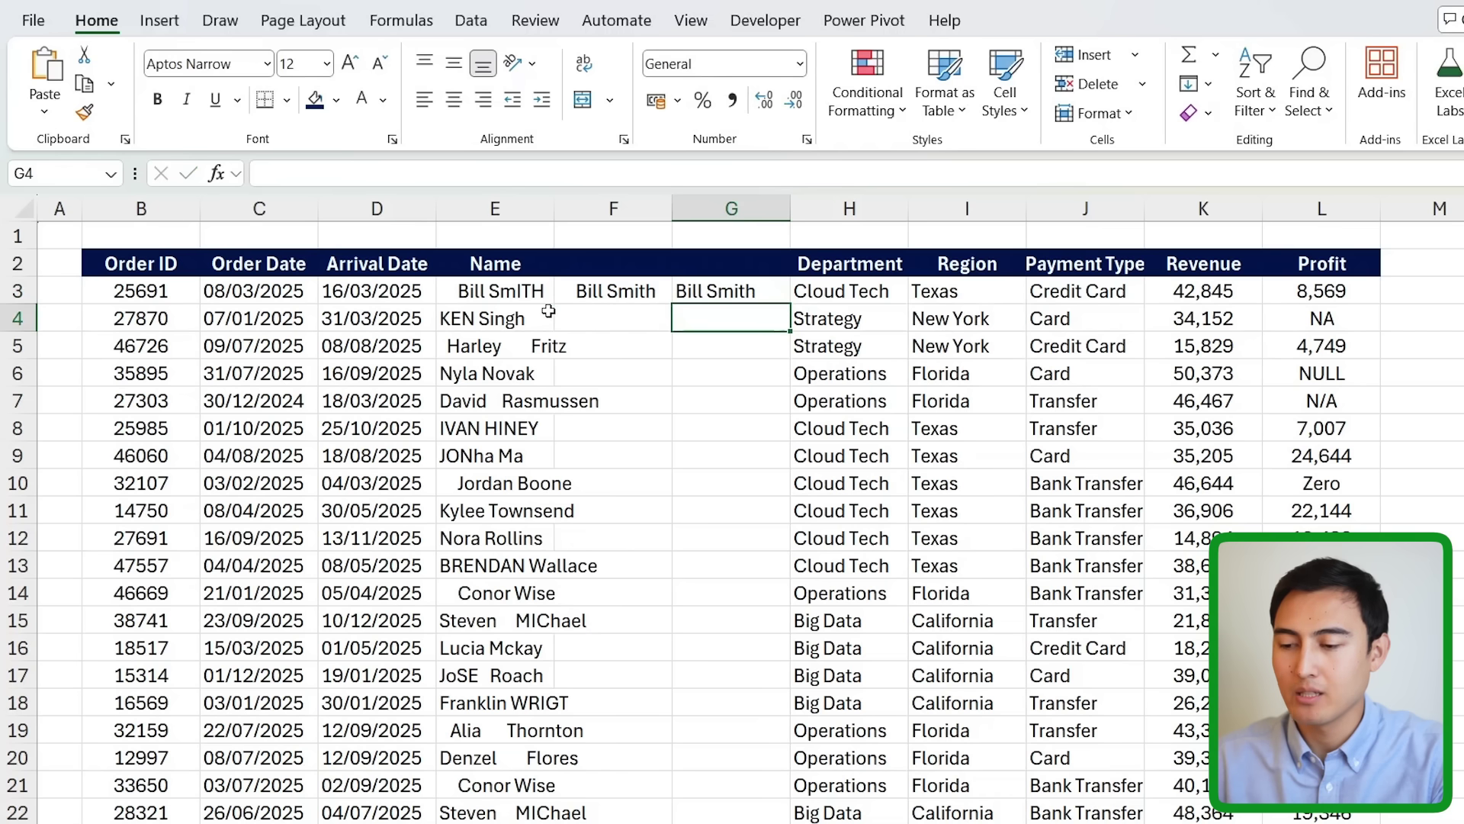
pyautogui.press('Up')
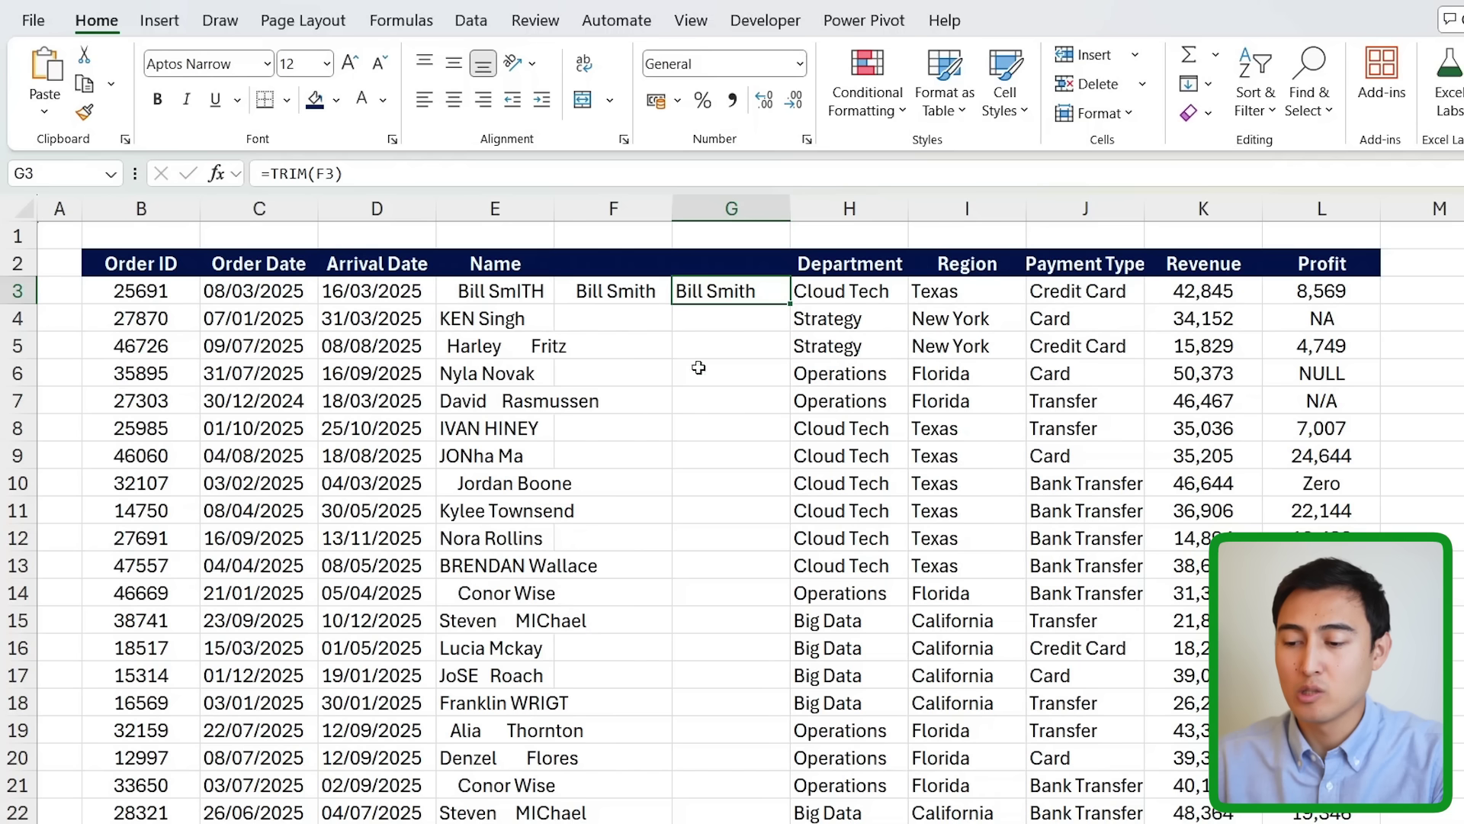
pyautogui.doubleClick(729, 292)
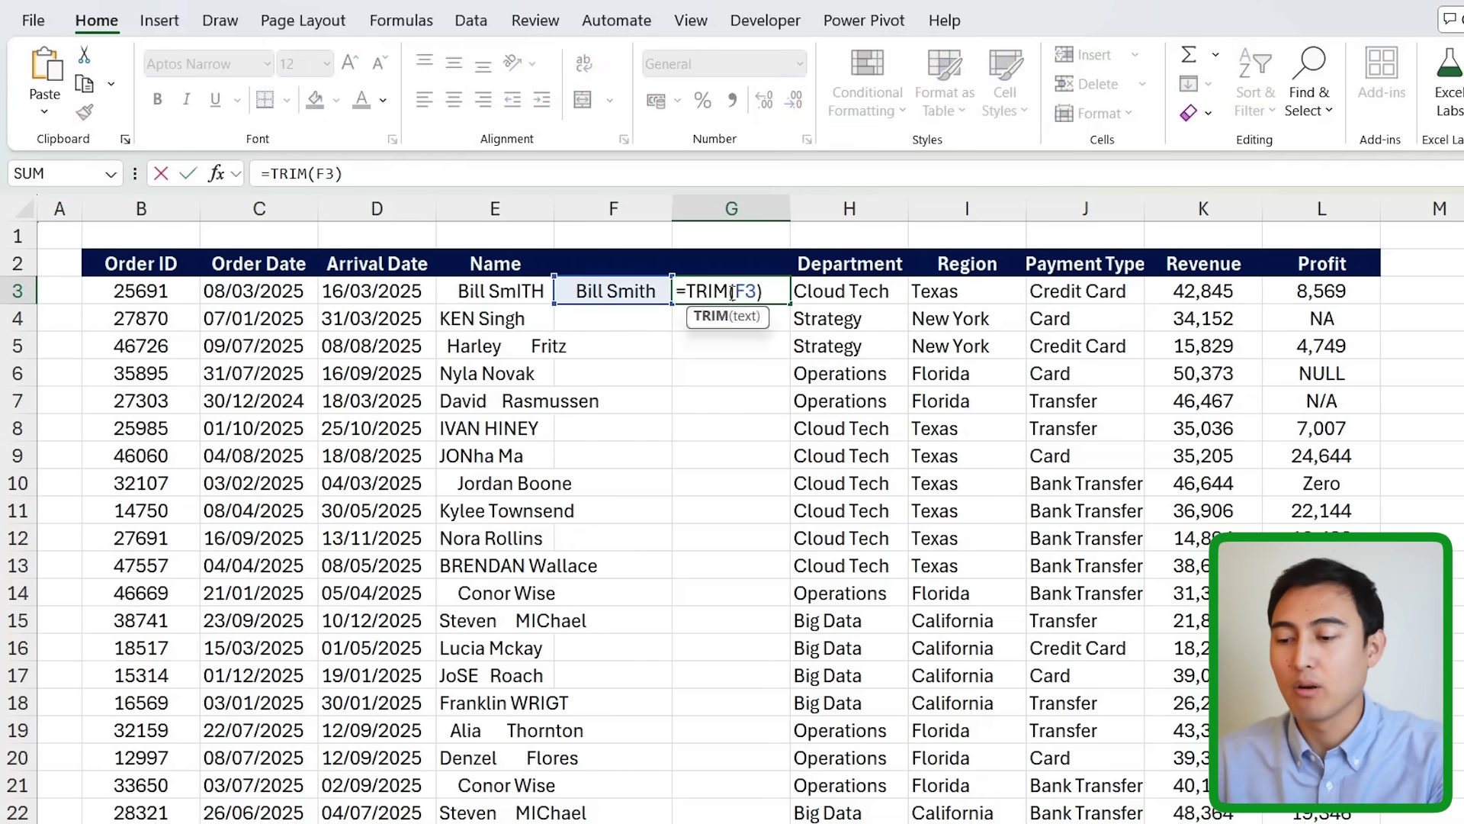
pyautogui.press('Escape')
pyautogui.press('Left')
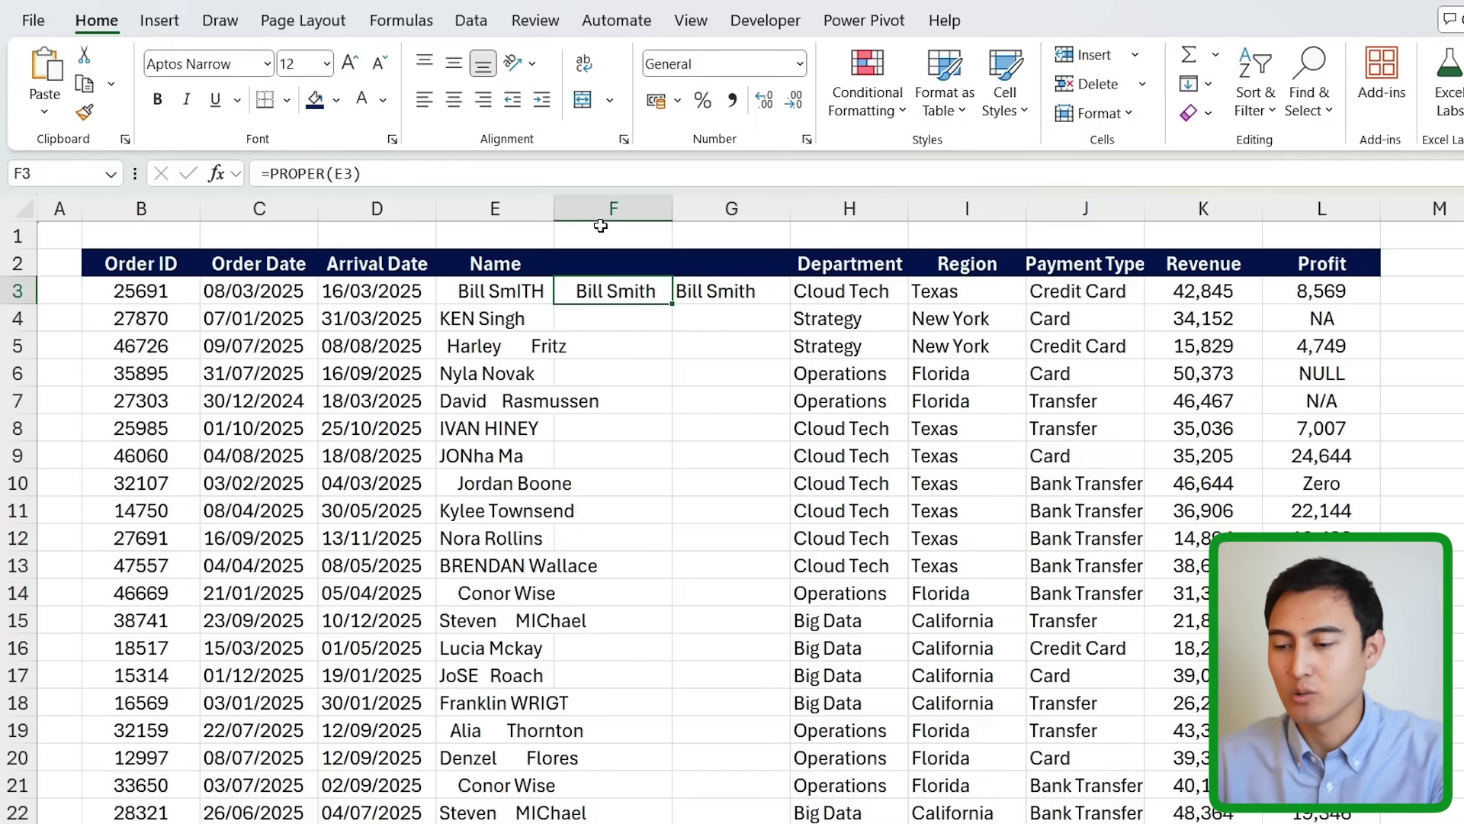
# - Delete the F and G helper columns
pyautogui.click(605, 206)
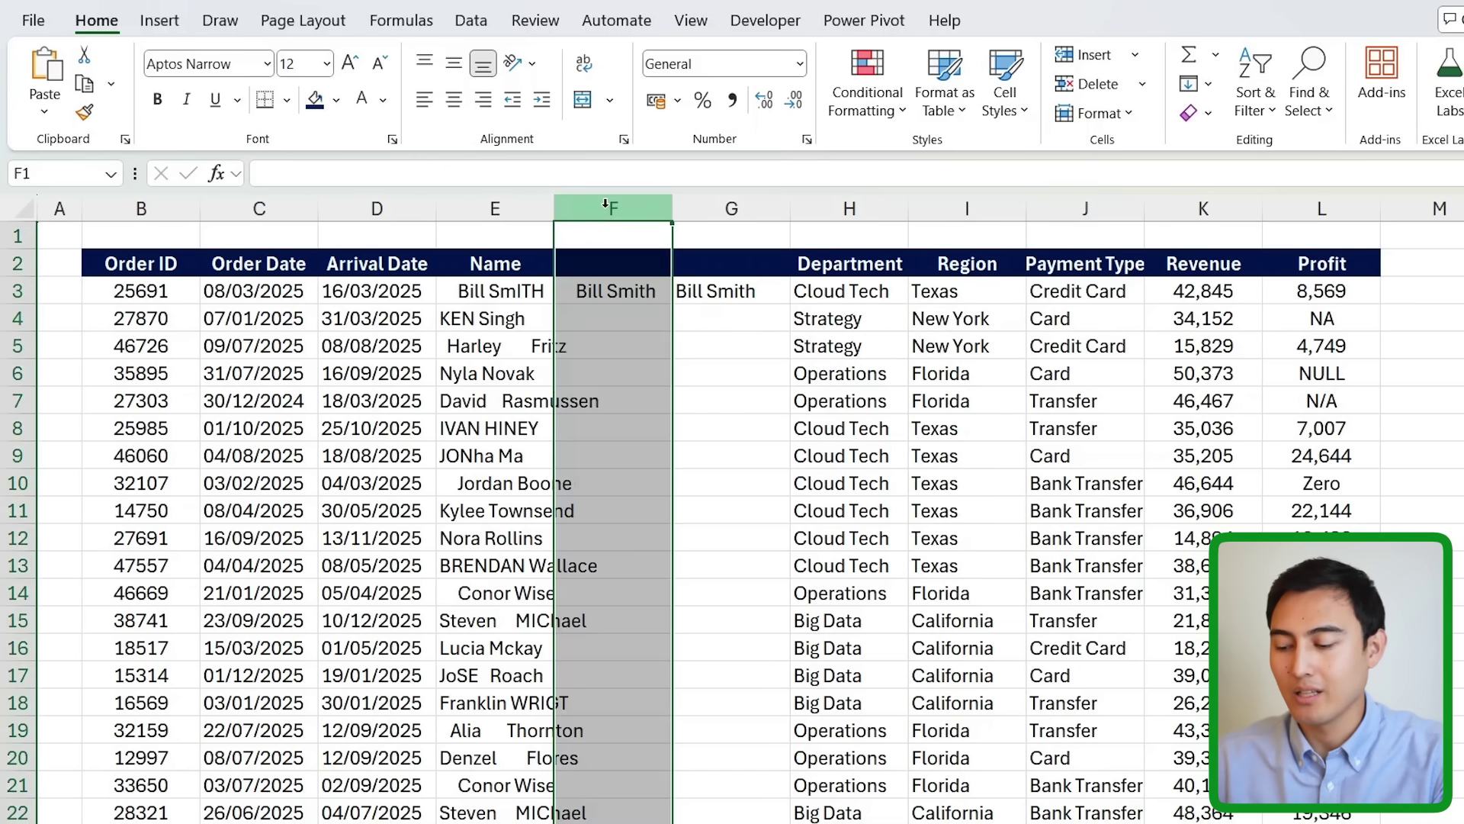
pyautogui.hotkey('ctrl', '-')
pyautogui.hotkey('ctrl', '-')
pyautogui.click(359, 422)
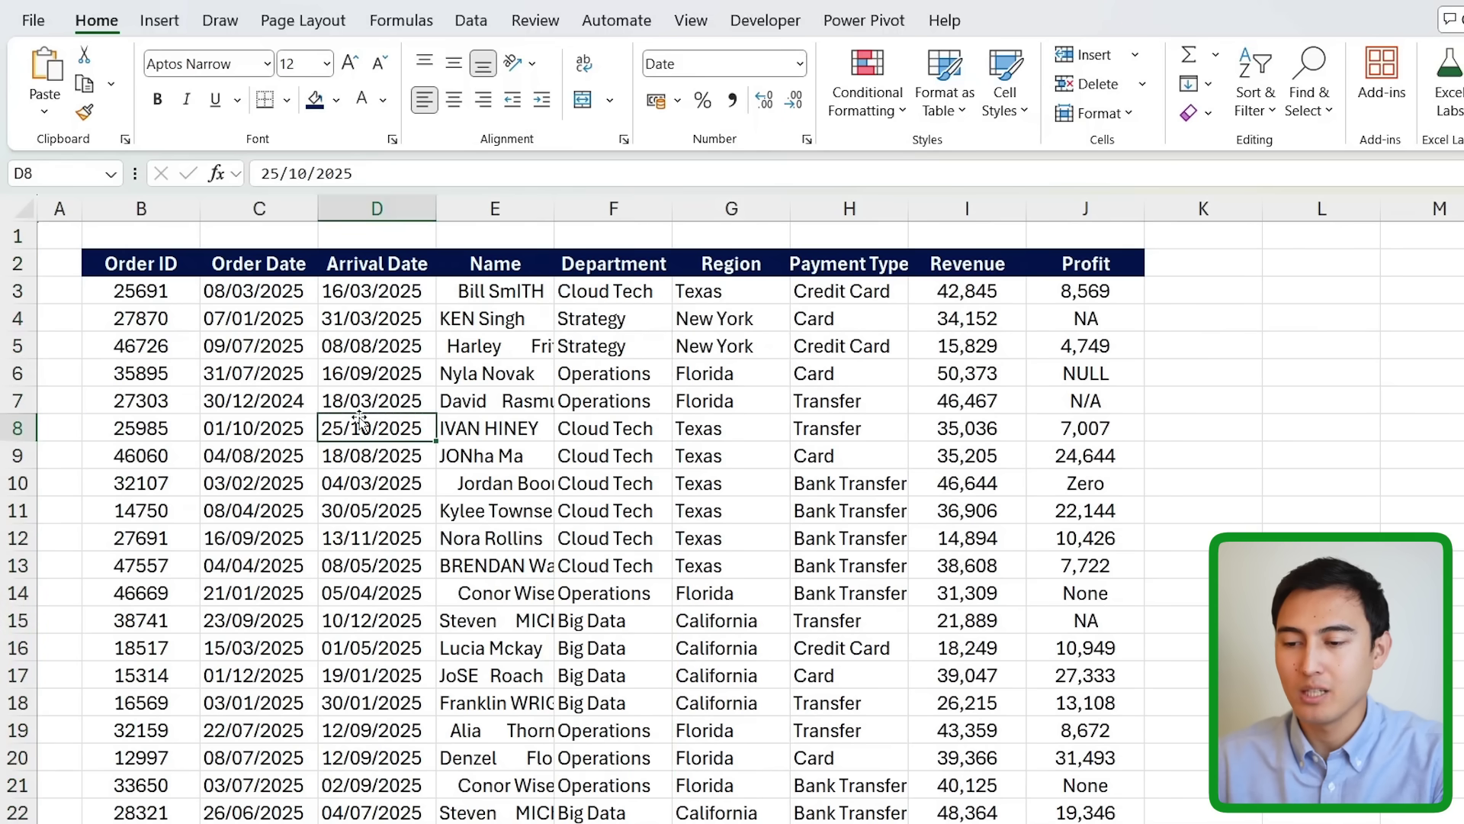
# - Load the order data range with headers into Power Query using From Table/Range
pyautogui.click(470, 20)
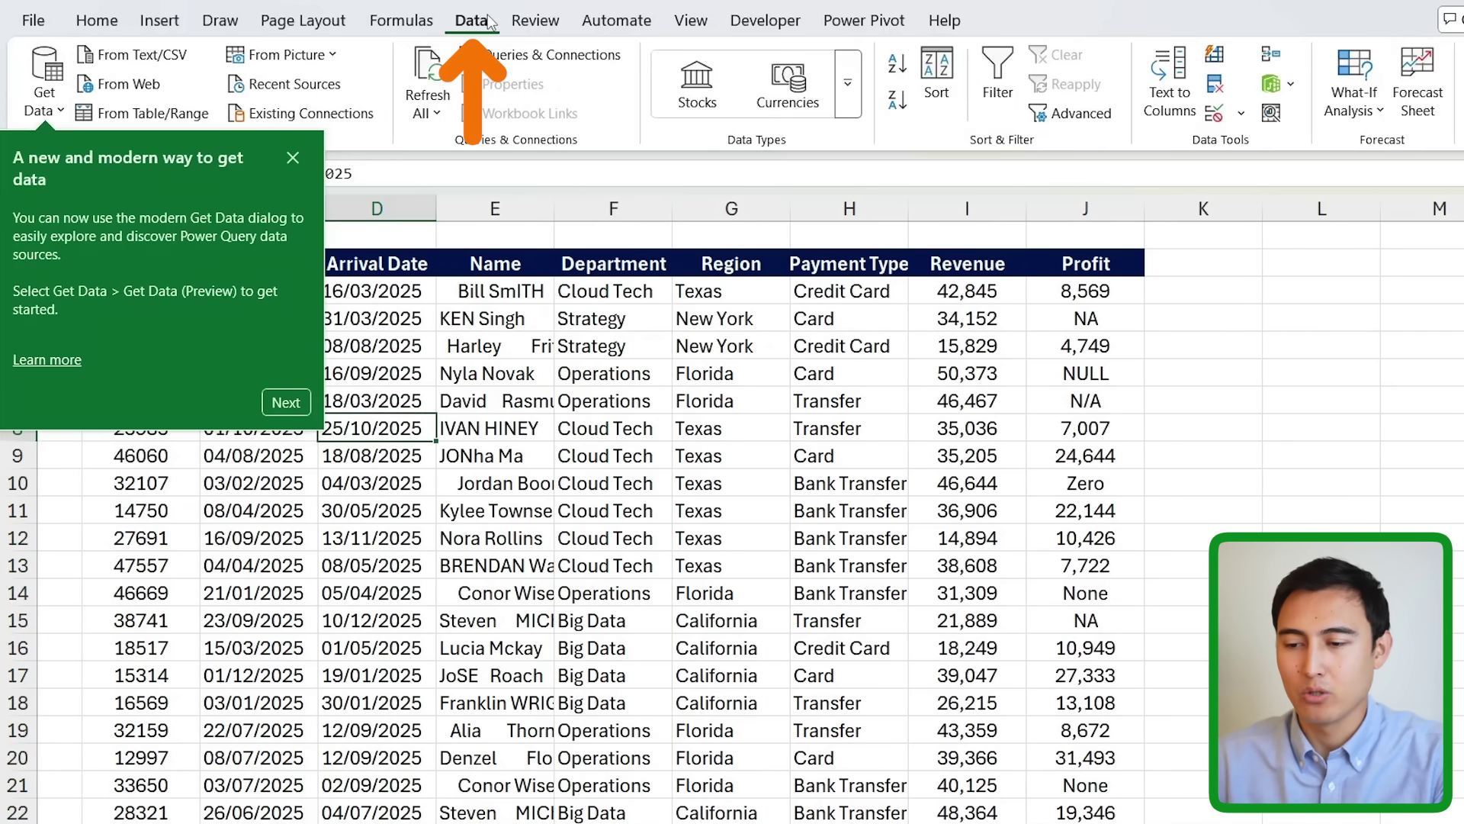
pyautogui.click(114, 112)
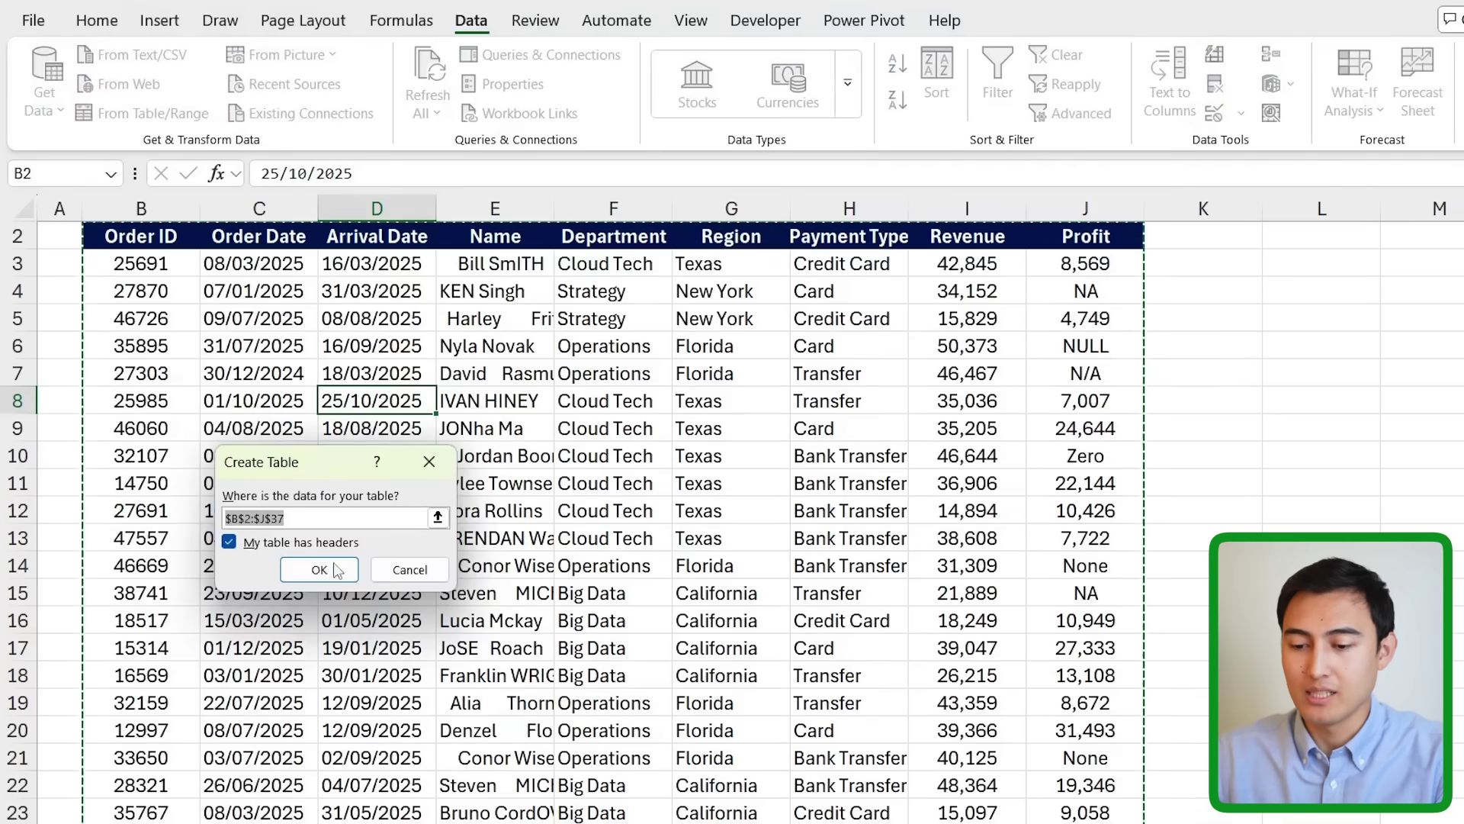
pyautogui.click(297, 572)
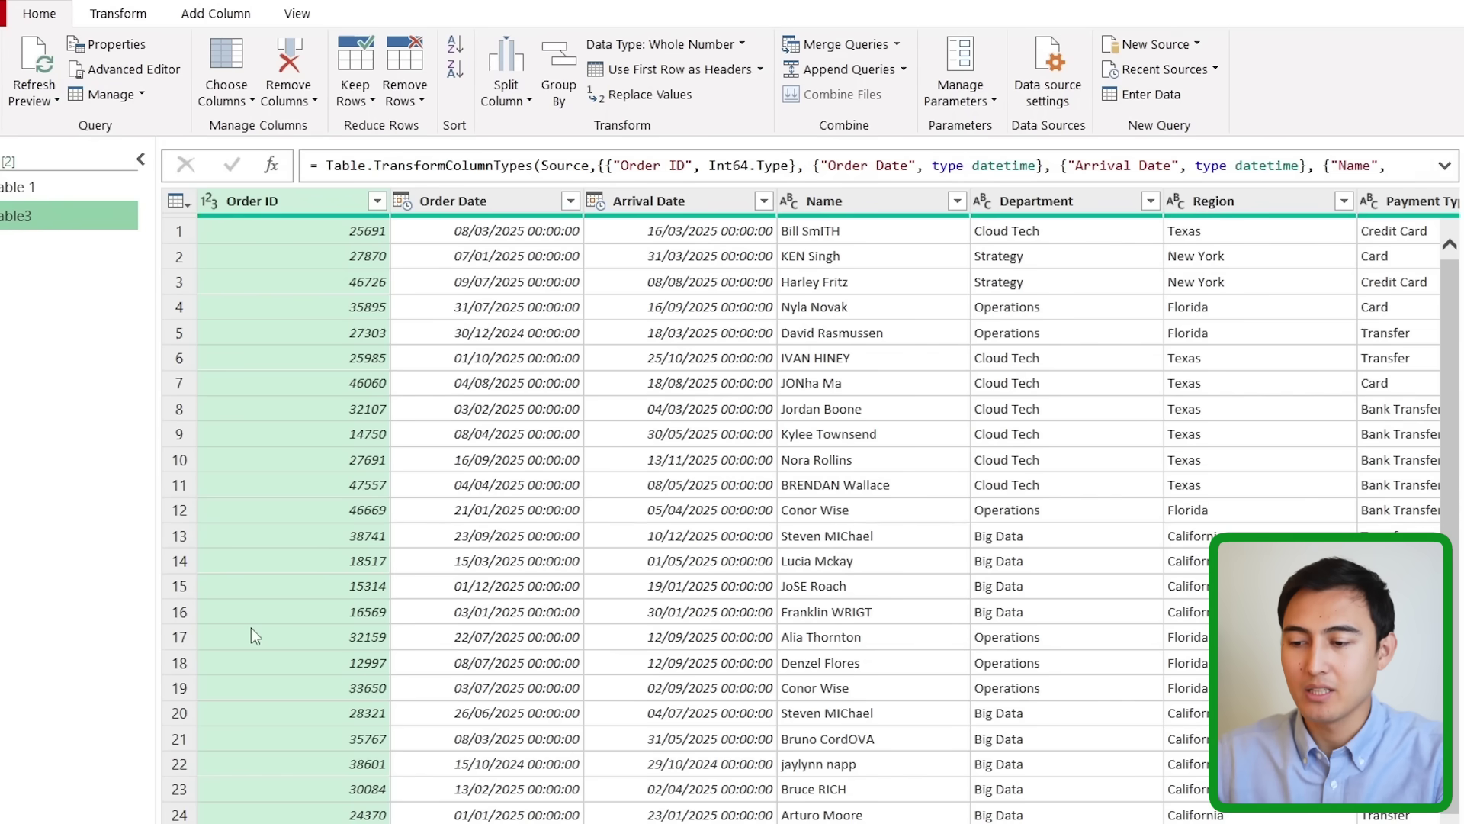
# - Trim the Name column and capitalize each word, then select Department and Region
pyautogui.click(864, 204)
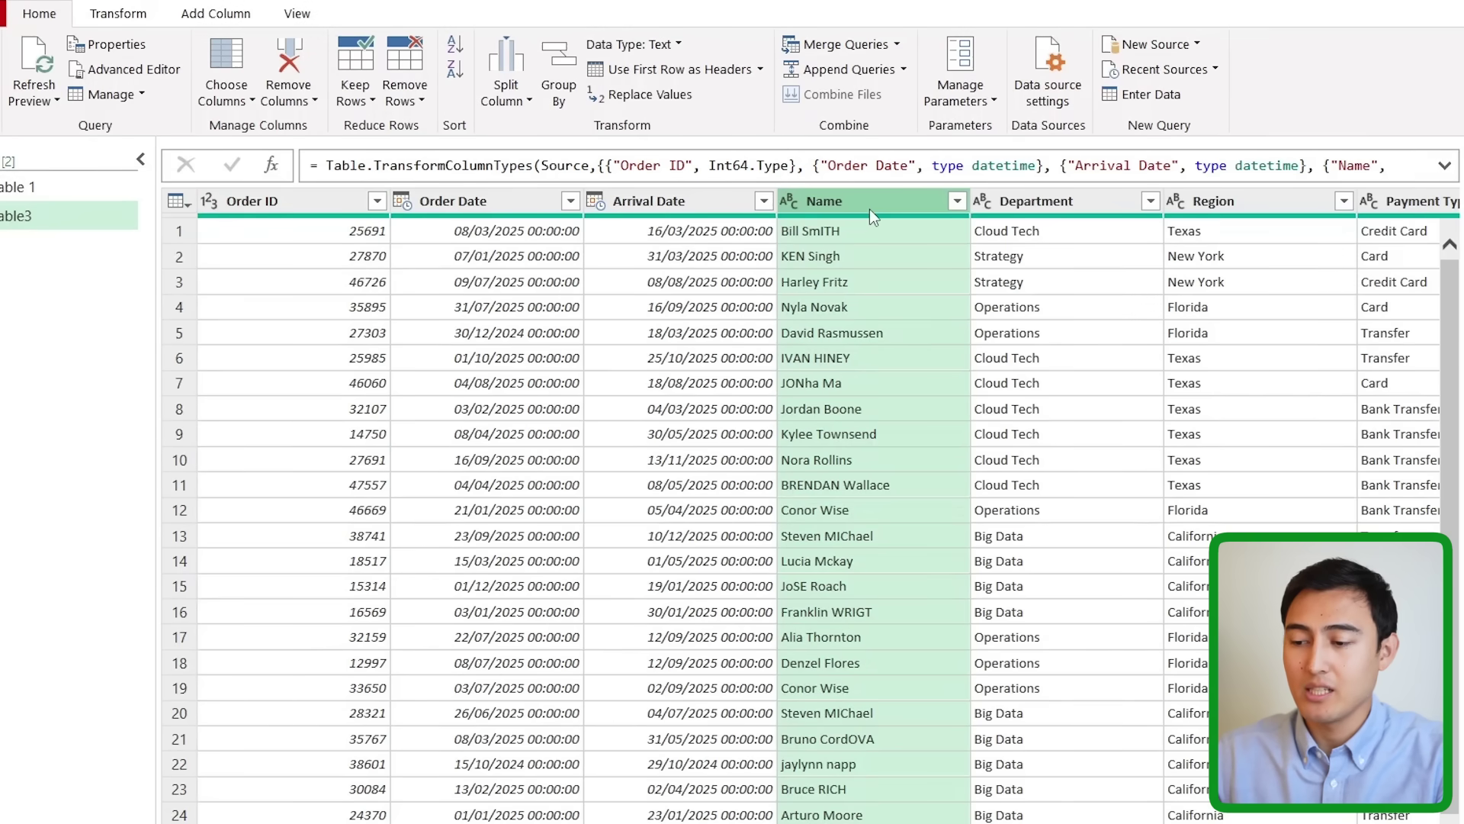
pyautogui.click(125, 15)
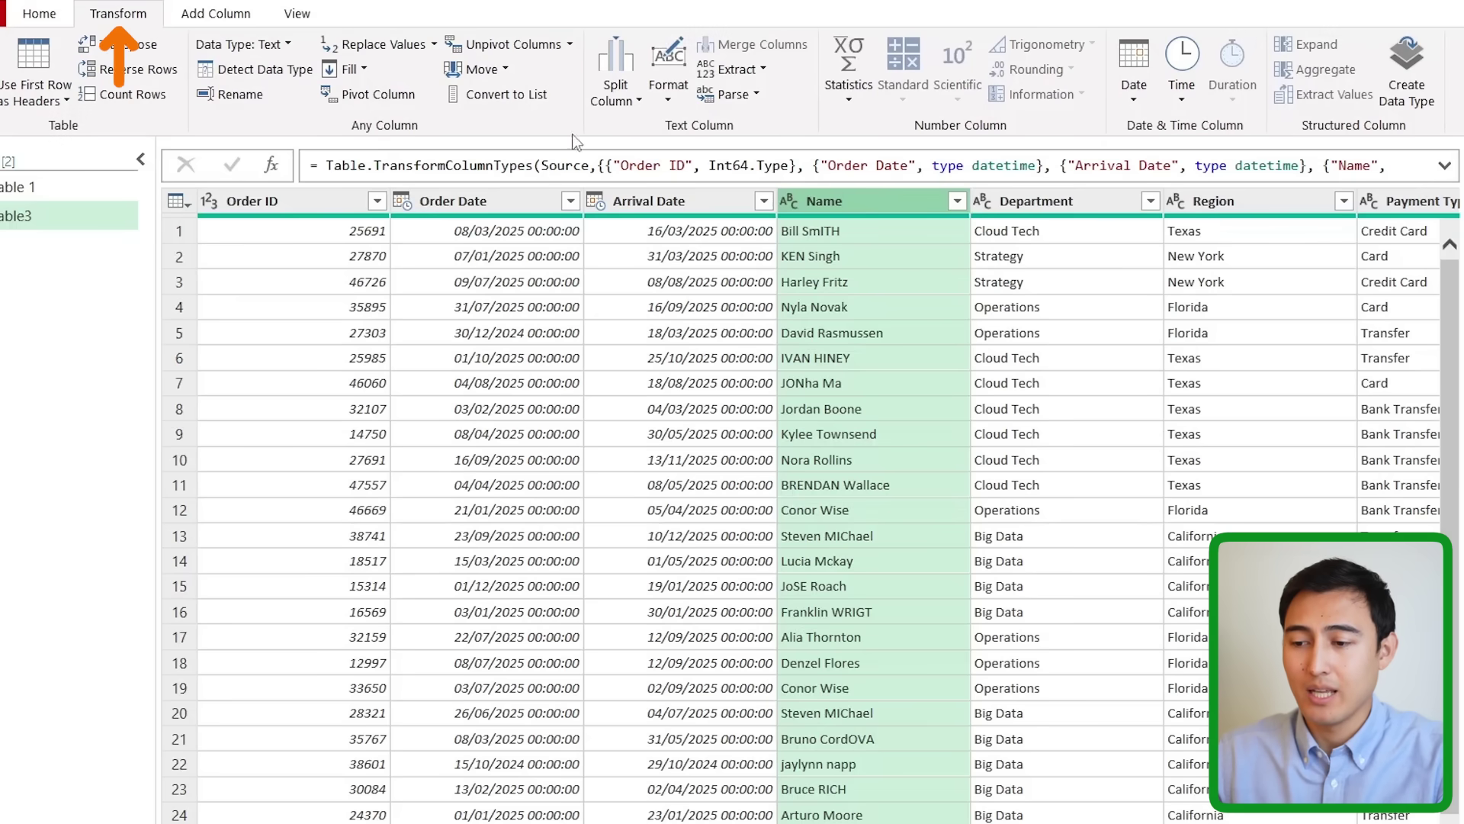
pyautogui.click(668, 103)
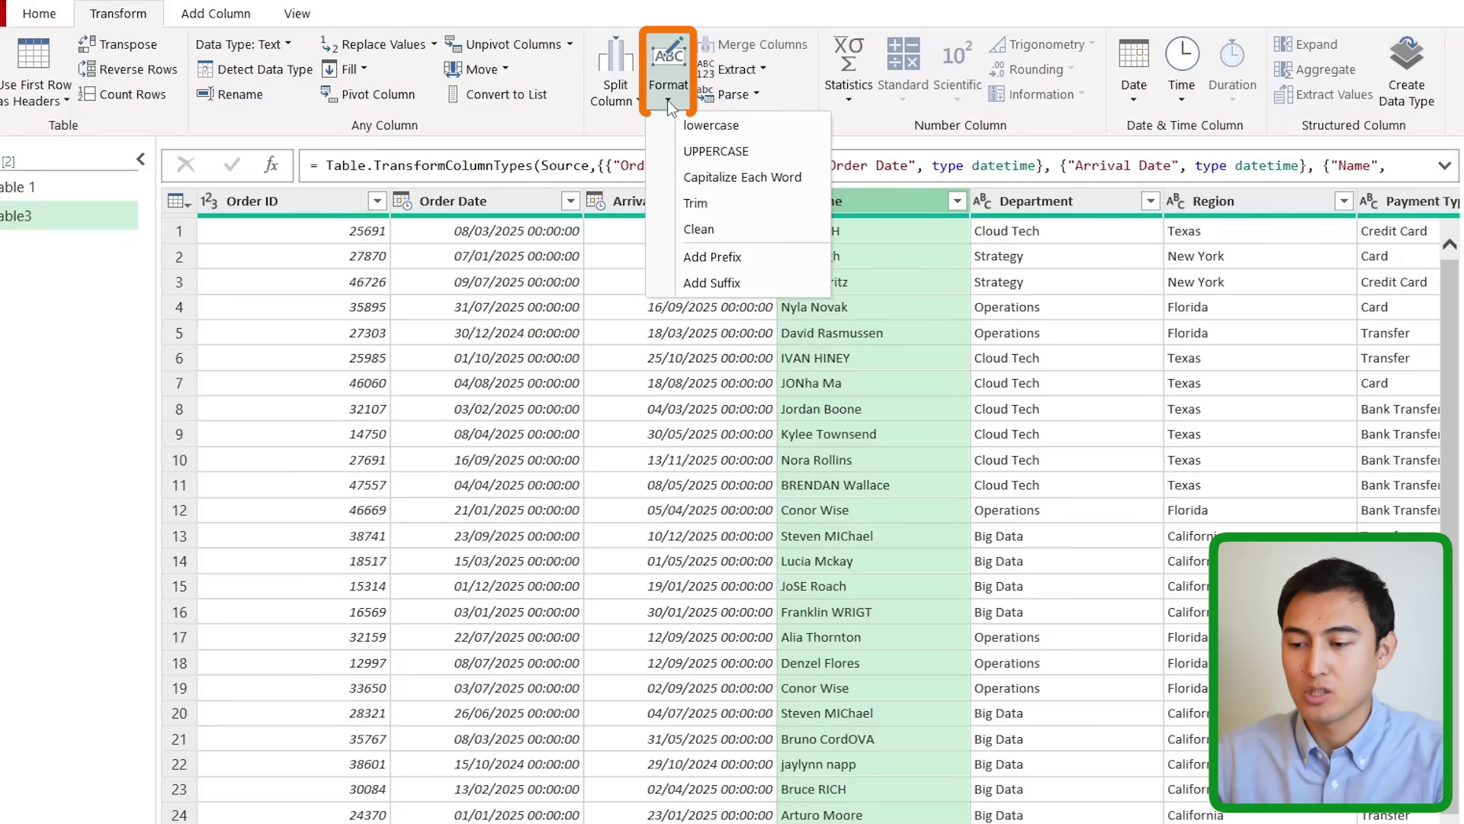
pyautogui.click(696, 203)
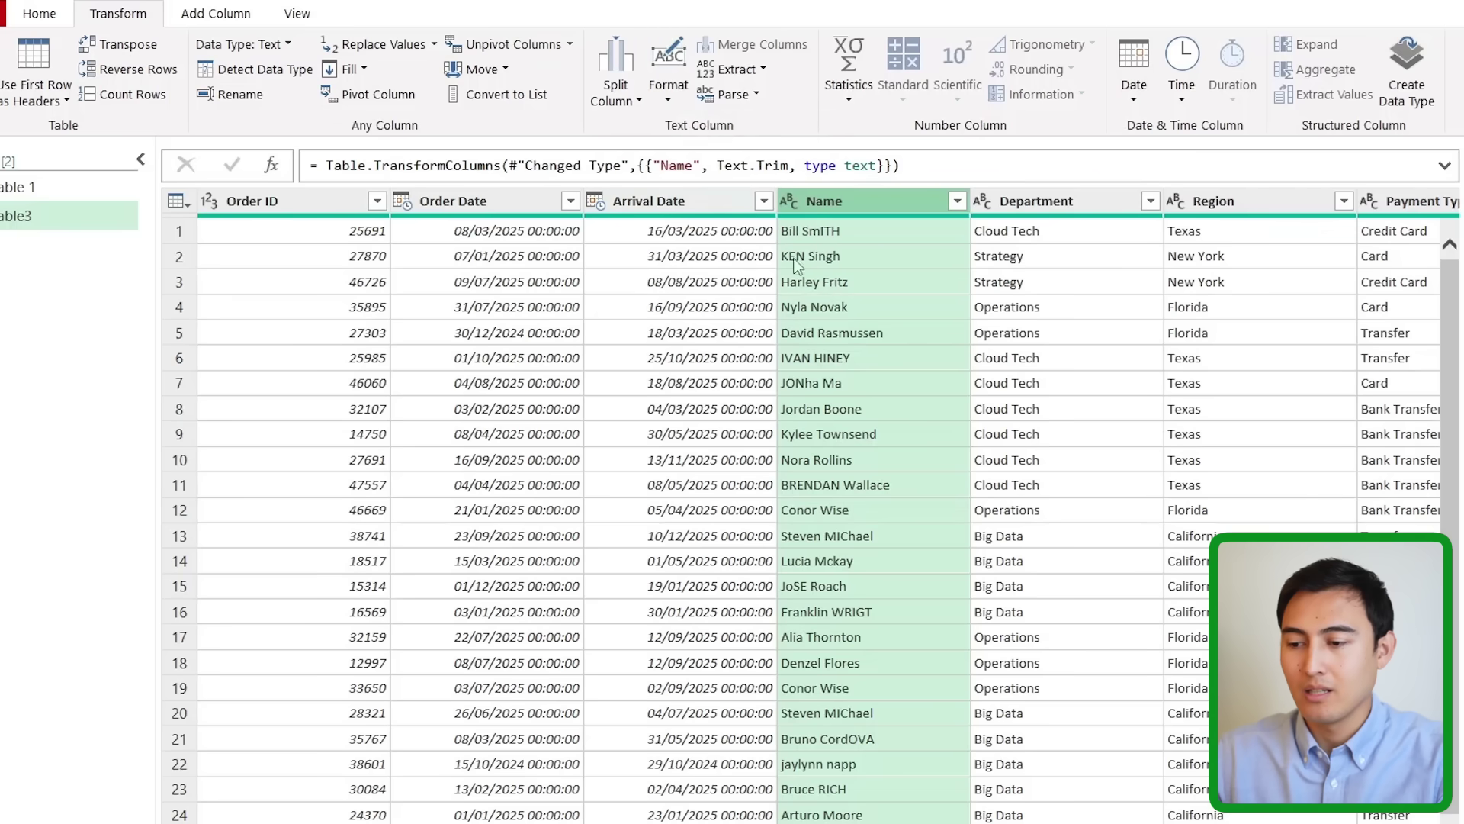
pyautogui.click(668, 102)
pyautogui.click(710, 179)
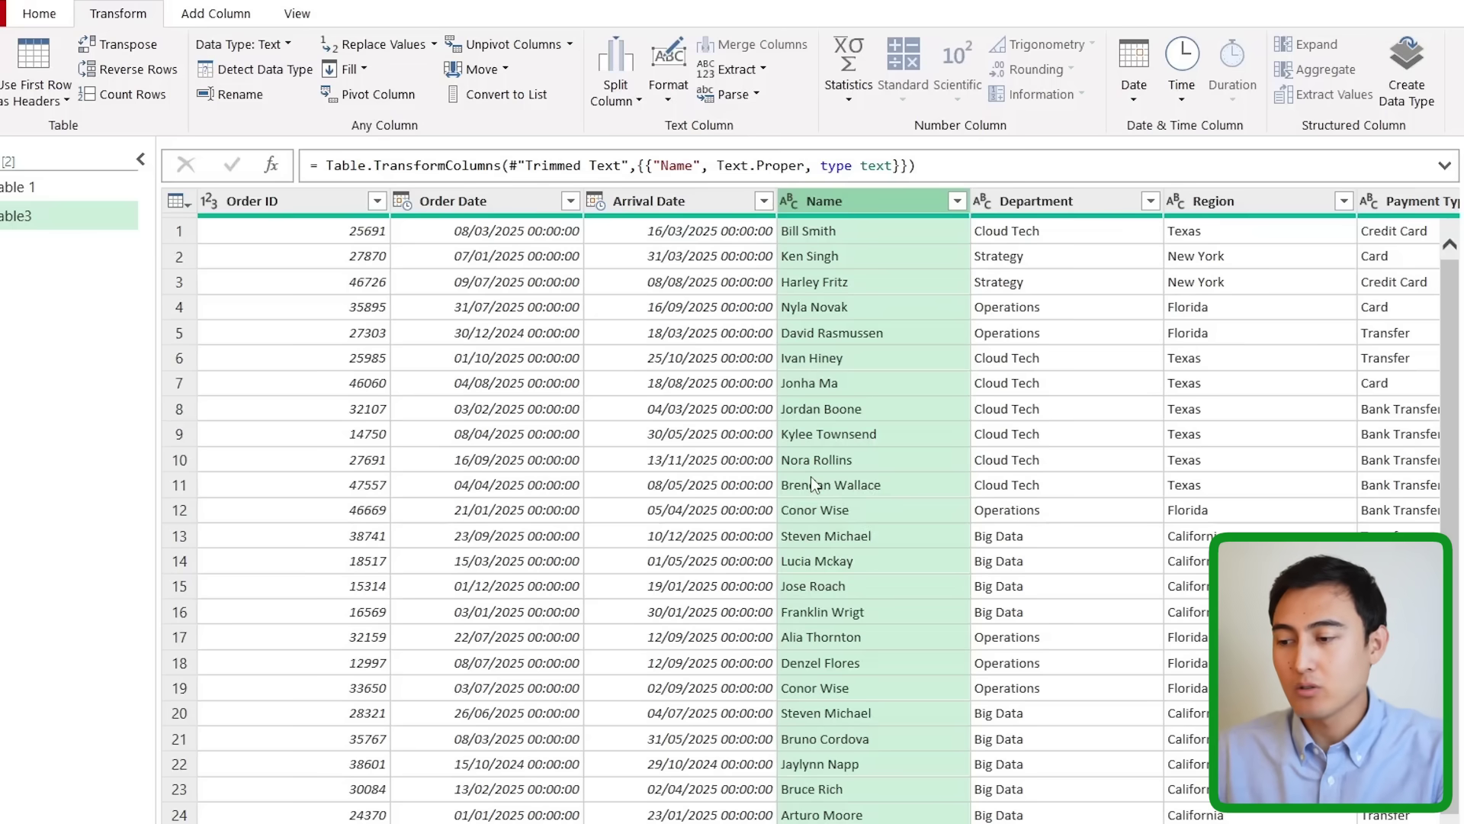
pyautogui.moveTo(1063, 197); pyautogui.dragTo(1093, 209)
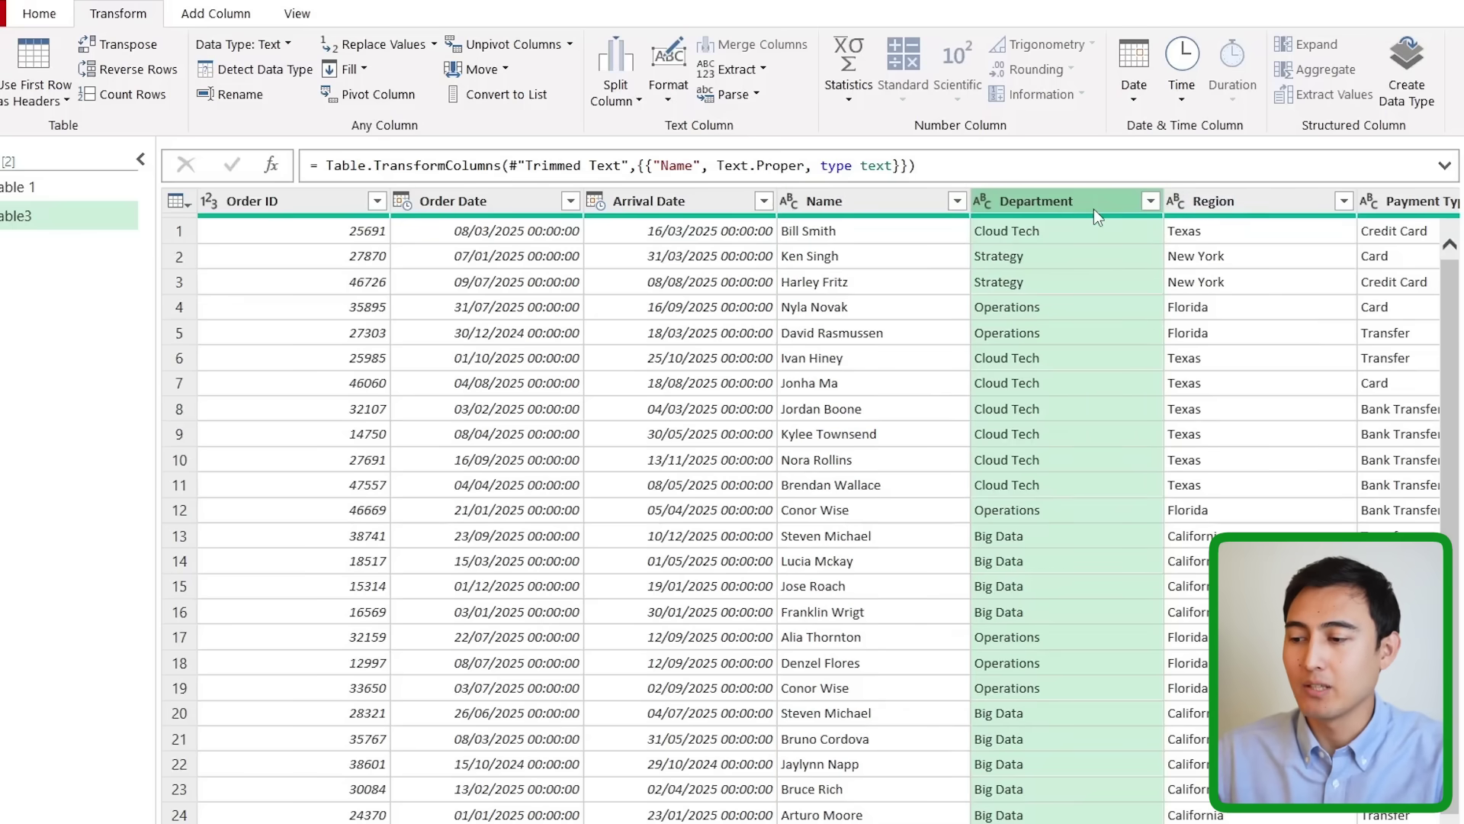
pyautogui.keyDown('ctrl'); pyautogui.click(1253, 203); pyautogui.keyUp('ctrl')
# - Merge Department and Region into one Merged column with a comma separator
pyautogui.press('ctrl')
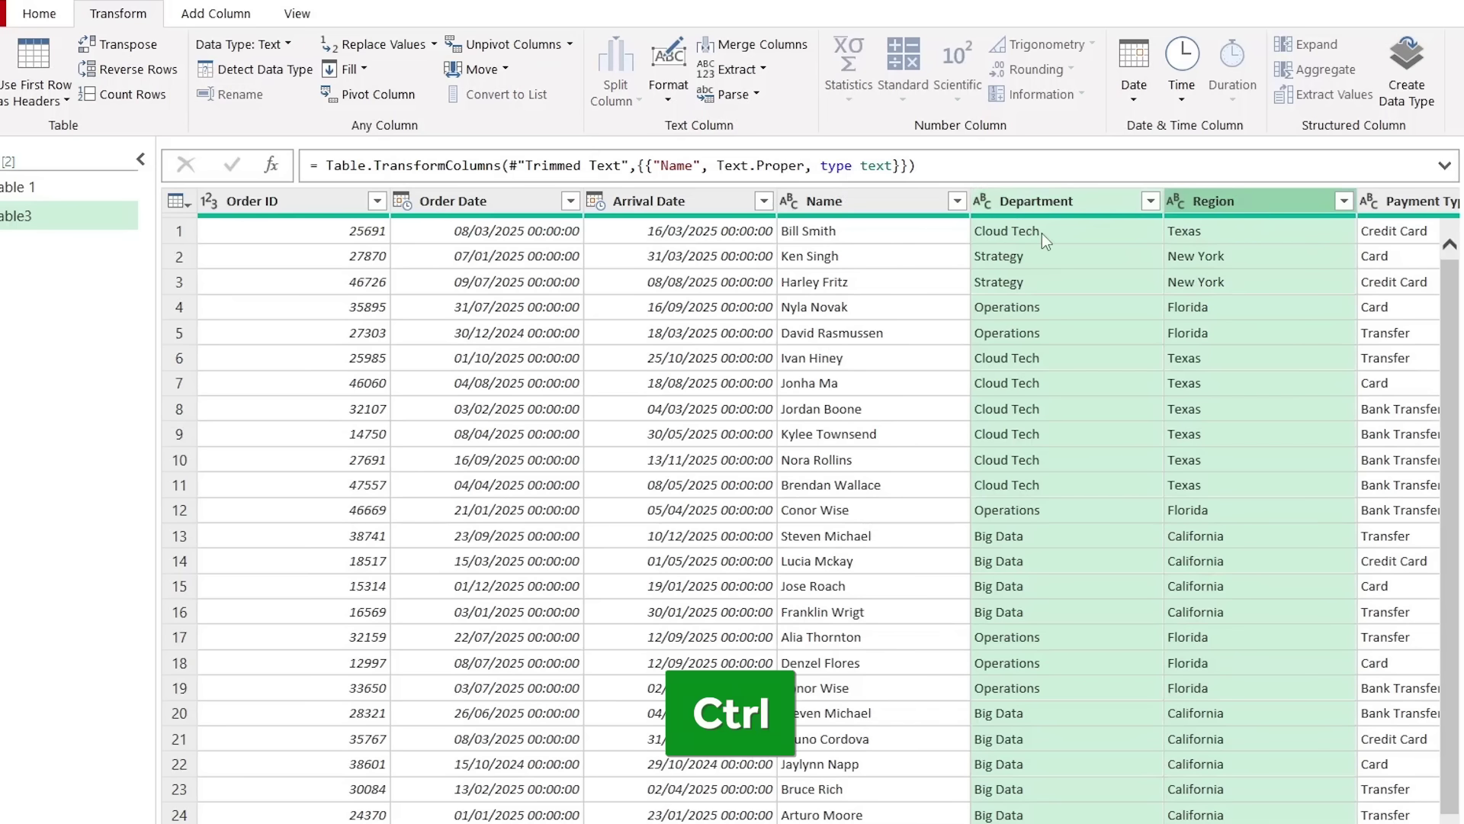
pyautogui.click(733, 42)
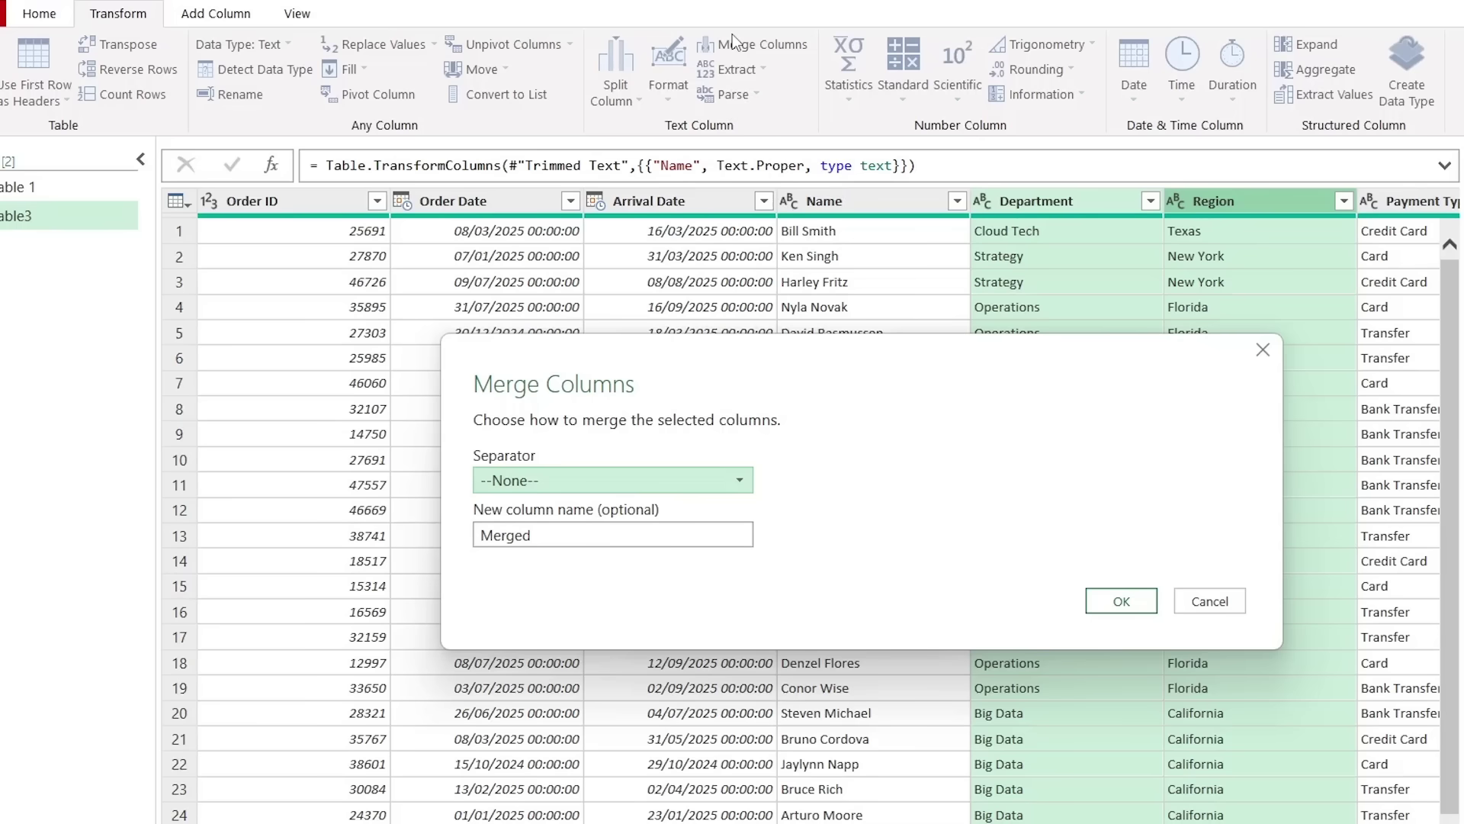
pyautogui.click(569, 483)
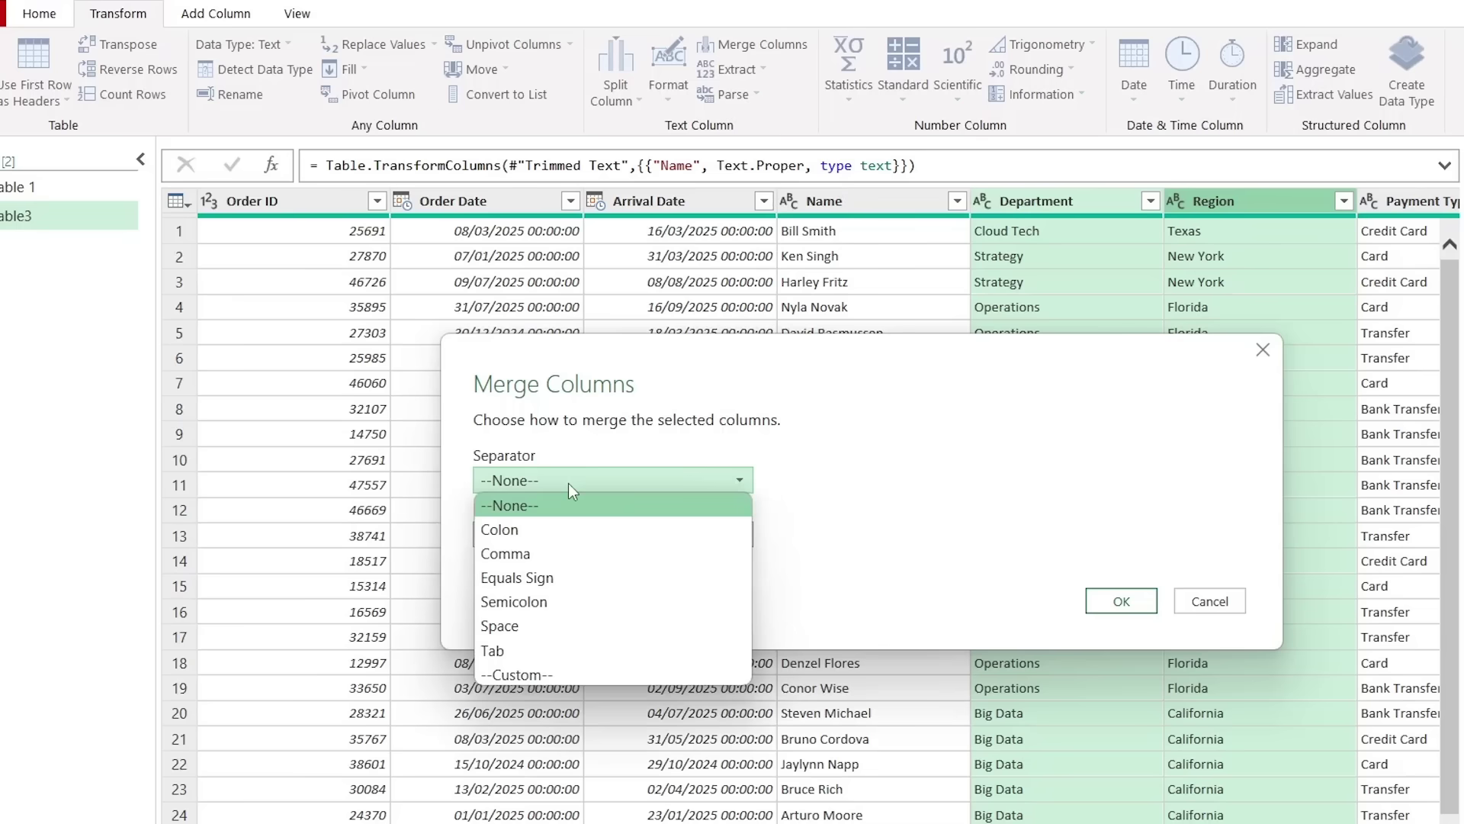
pyautogui.click(509, 551)
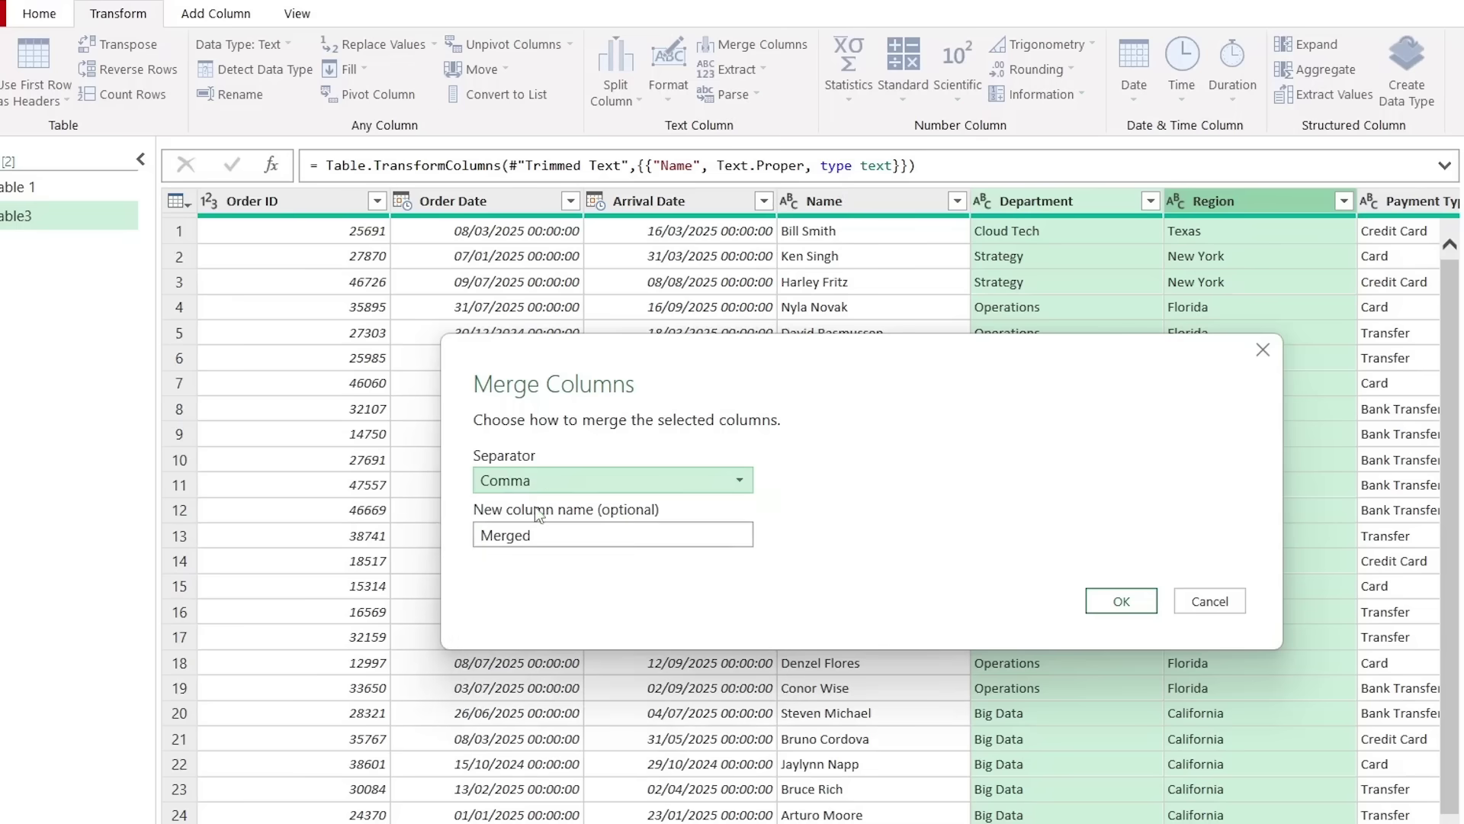
pyautogui.click(1121, 602)
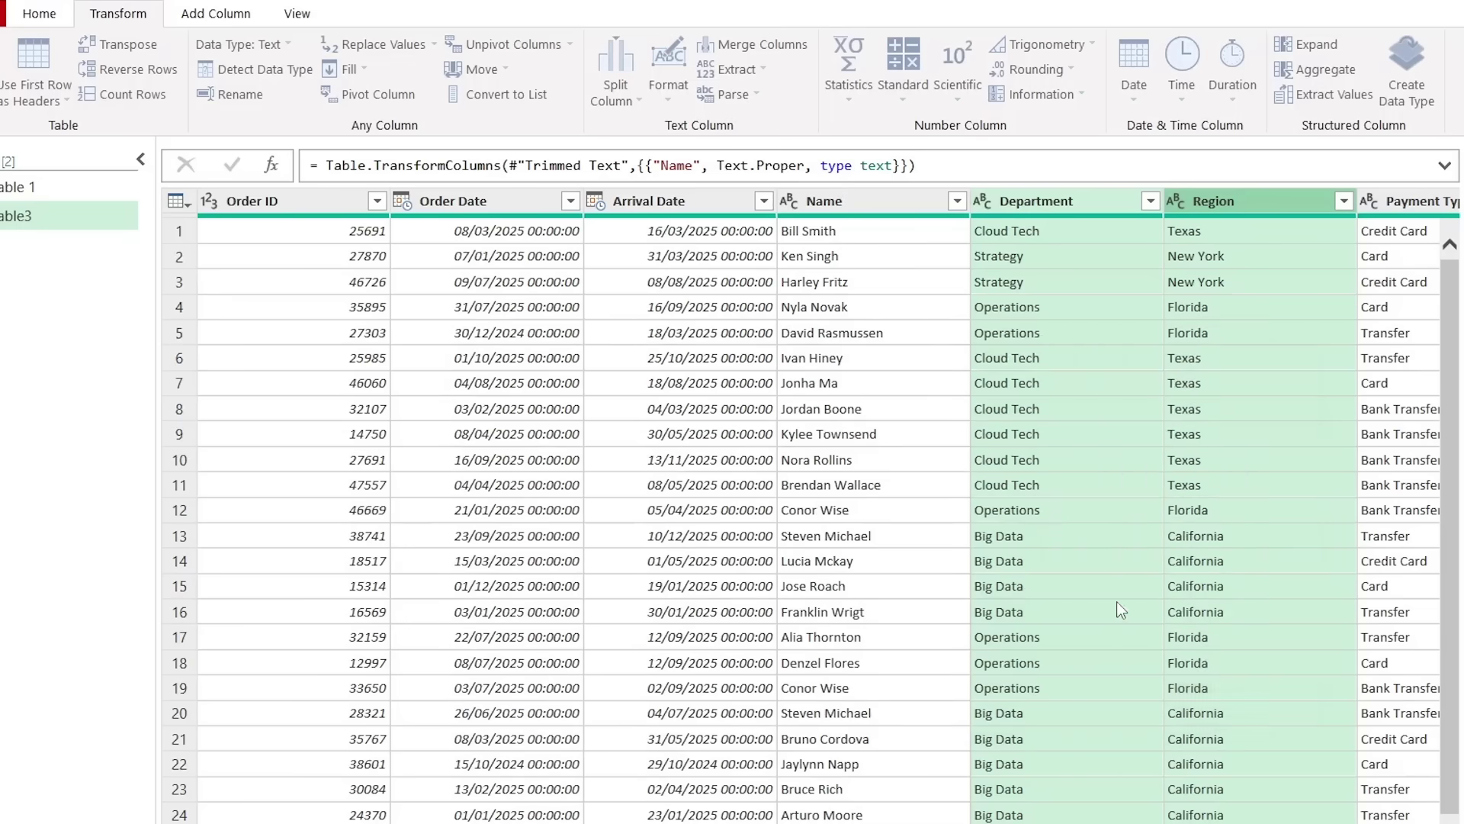
# - Review the Name and Merged columns, then Close & Load the query into Excel as Table3_1
pyautogui.hscroll(3, 1144, 367)
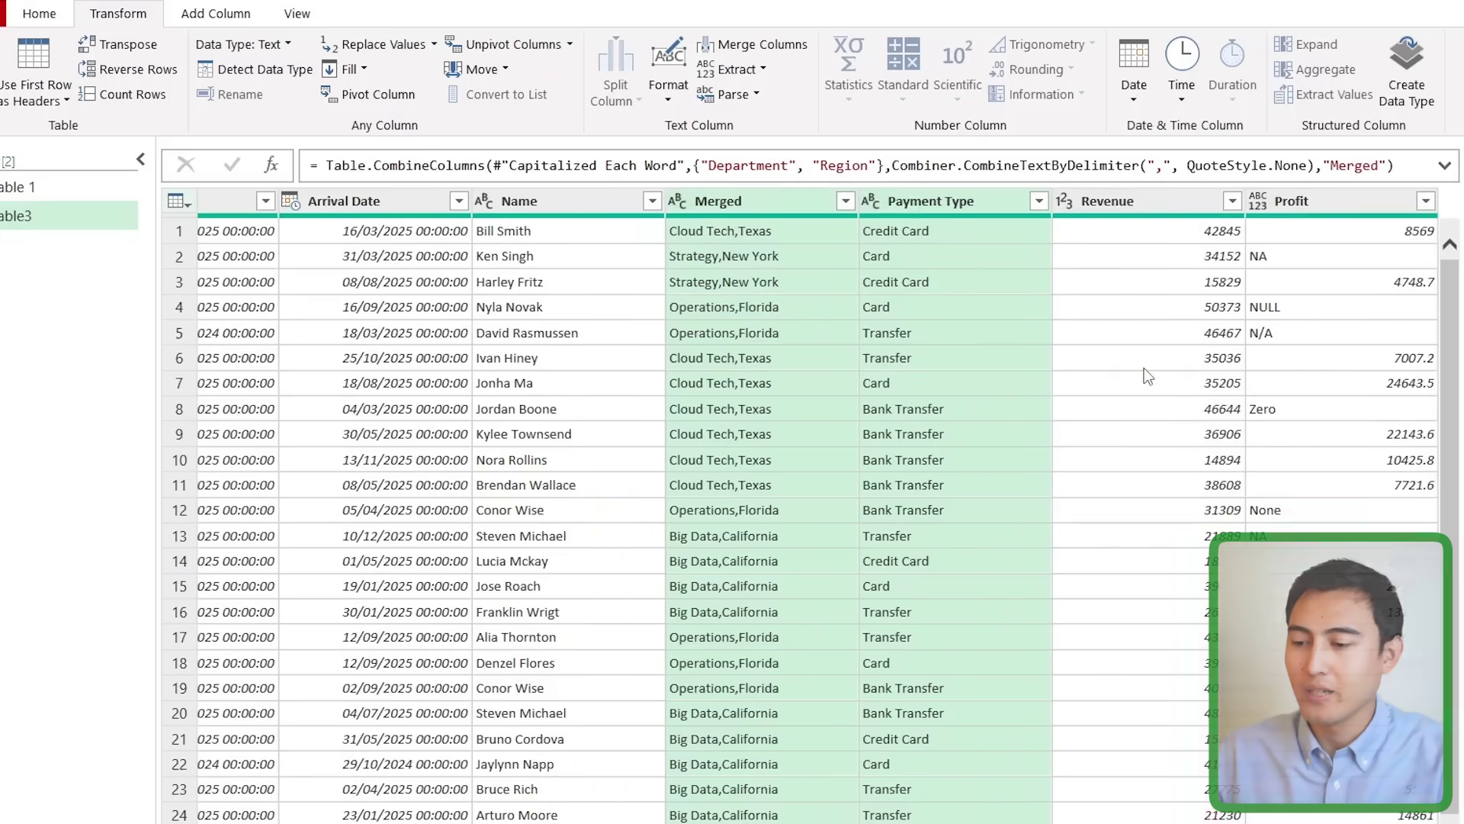
pyautogui.click(624, 220)
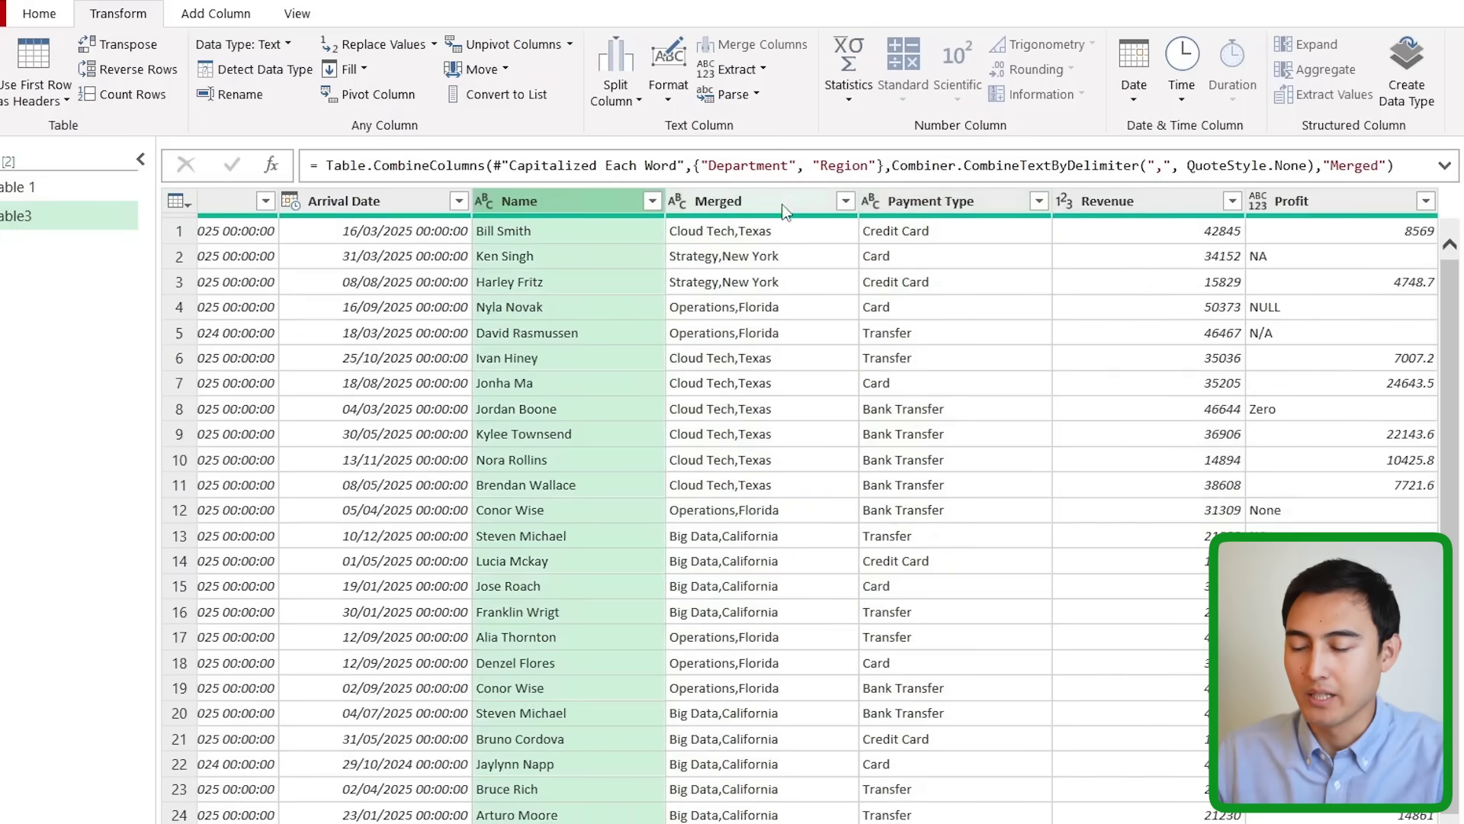
pyautogui.click(695, 264)
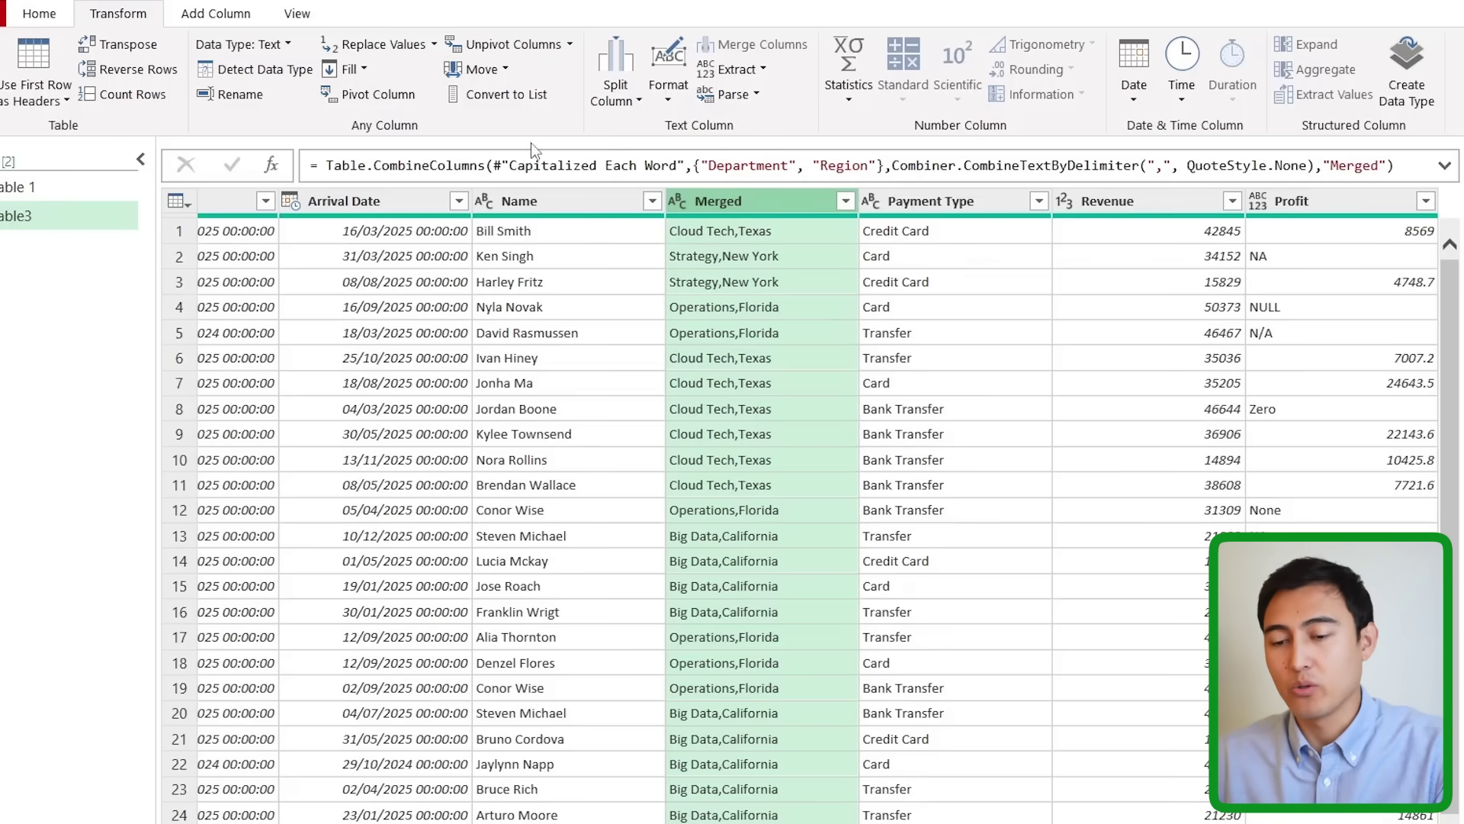
pyautogui.click(50, 15)
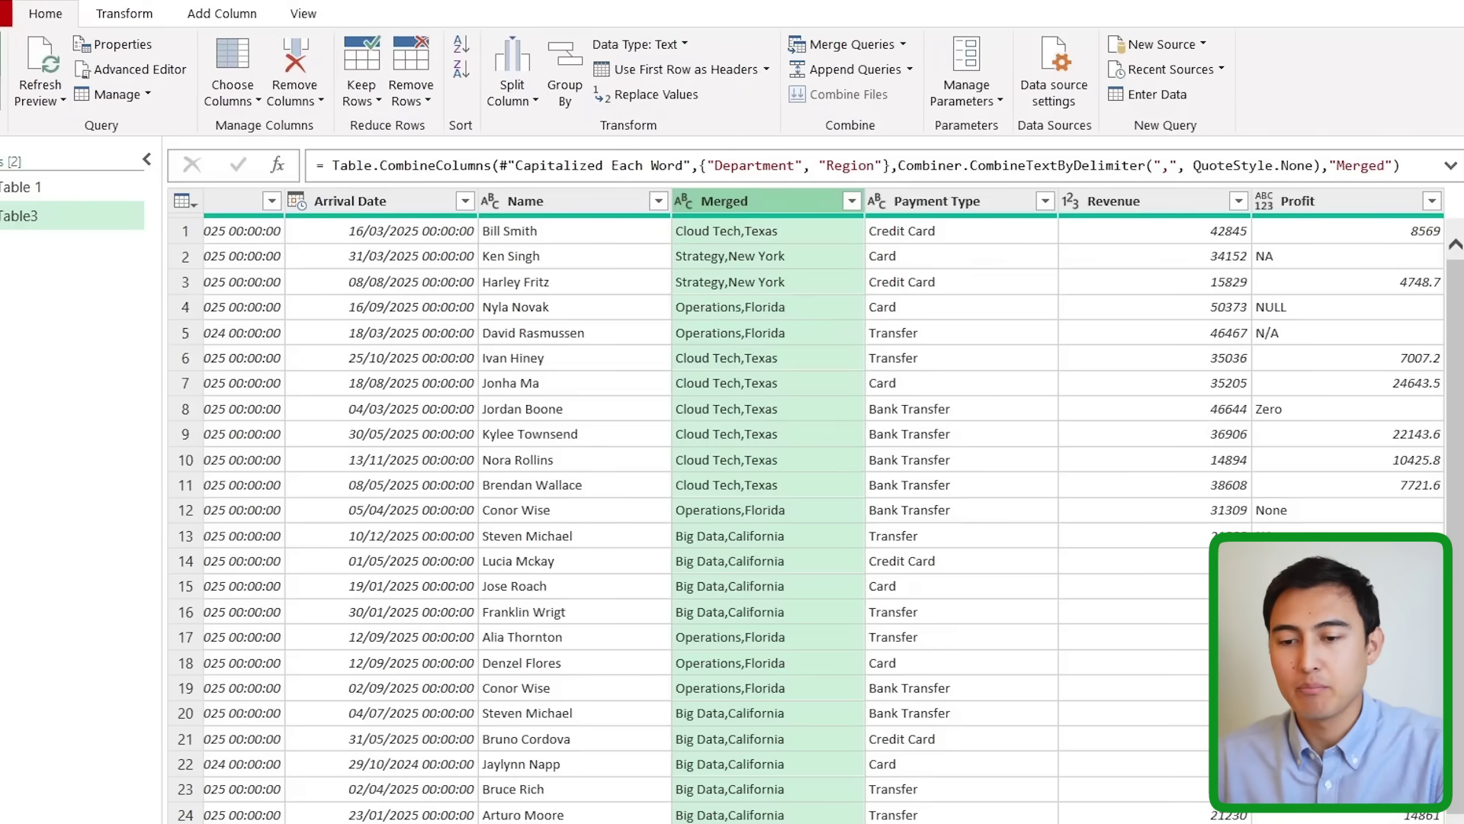
pyautogui.click(29, 68)
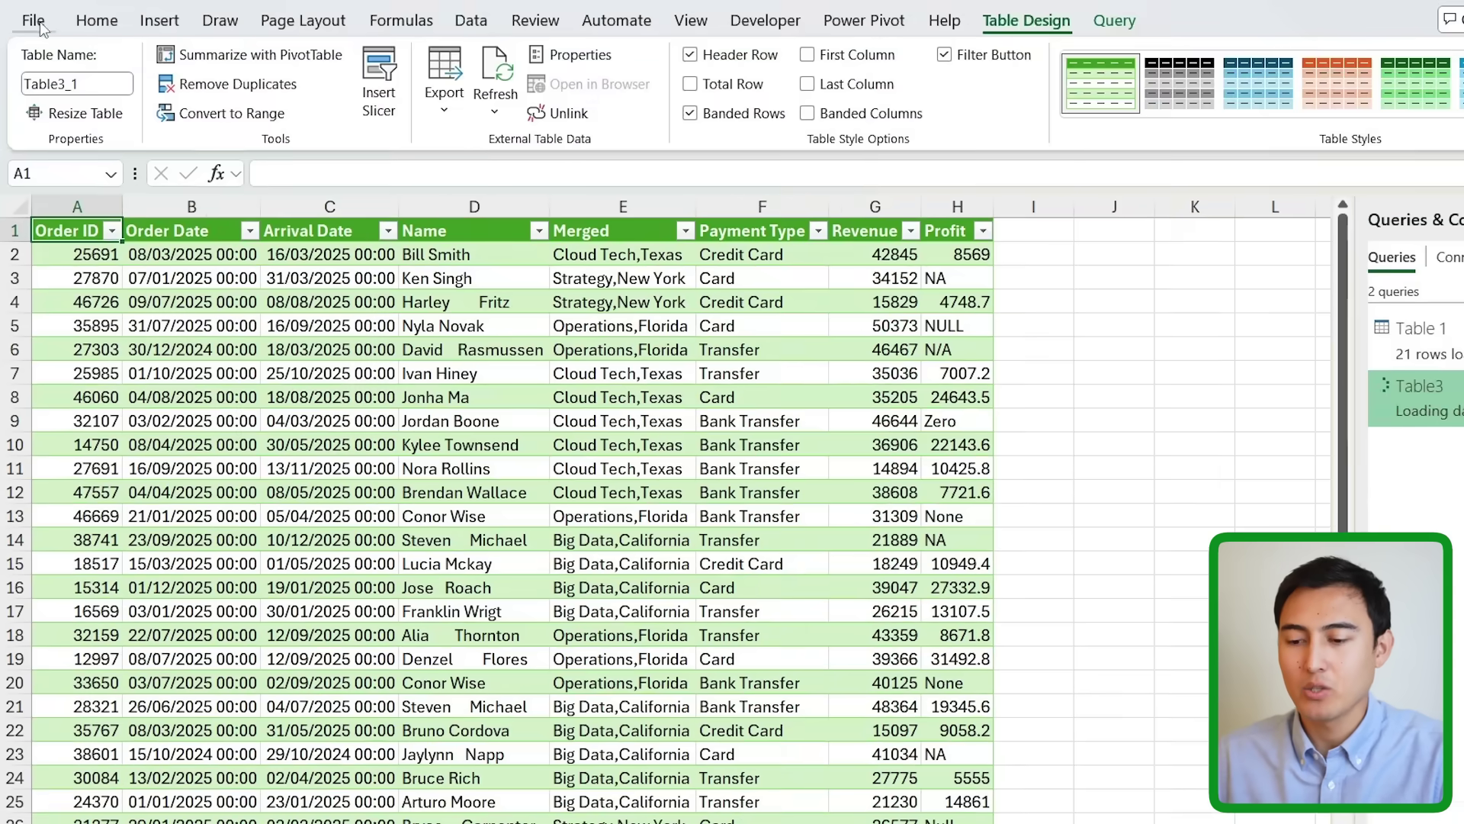
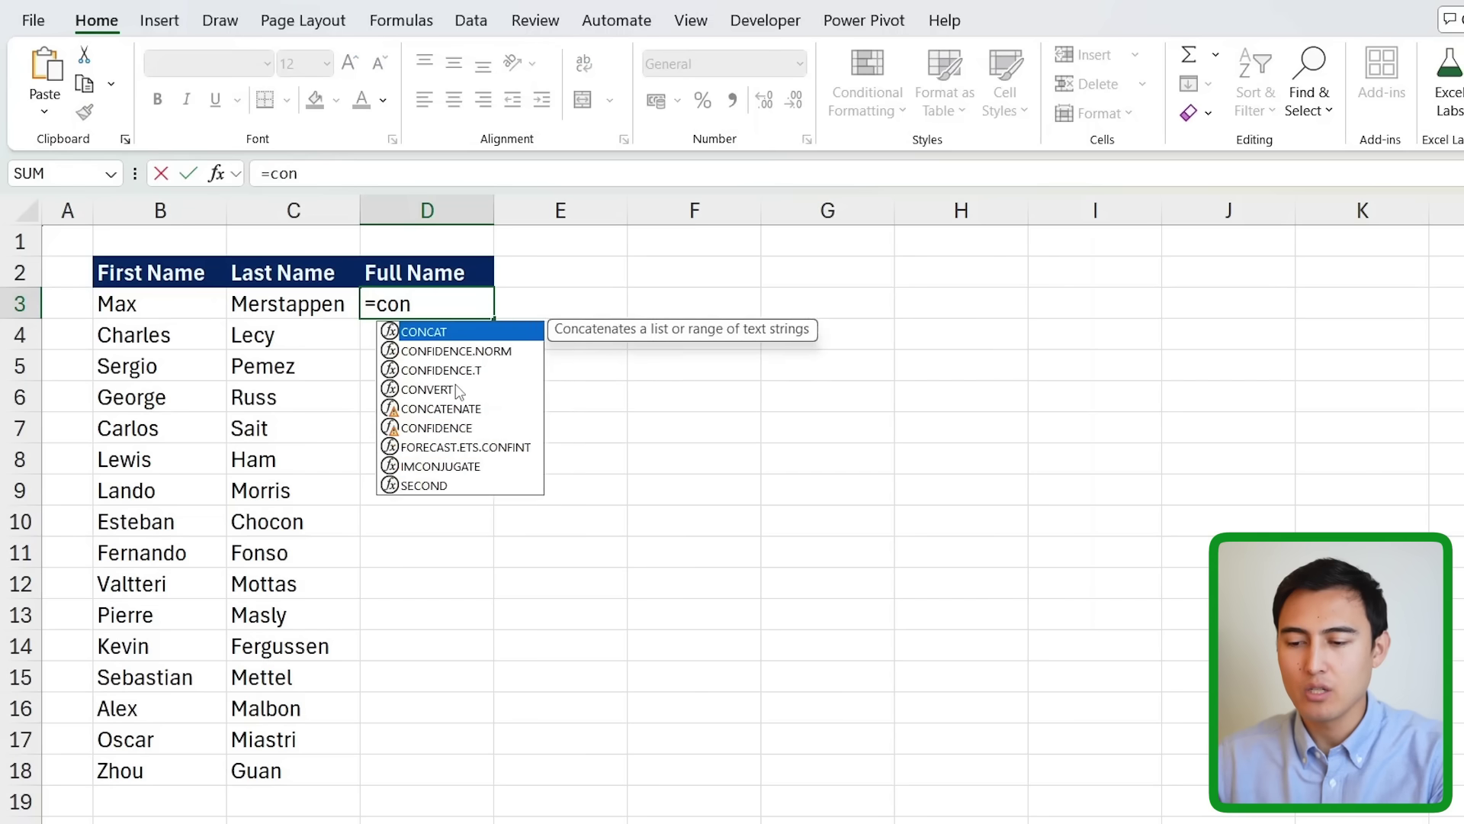
# - Enter =B3&C3 in D3 to join the first and last names
pyautogui.write('textjo')
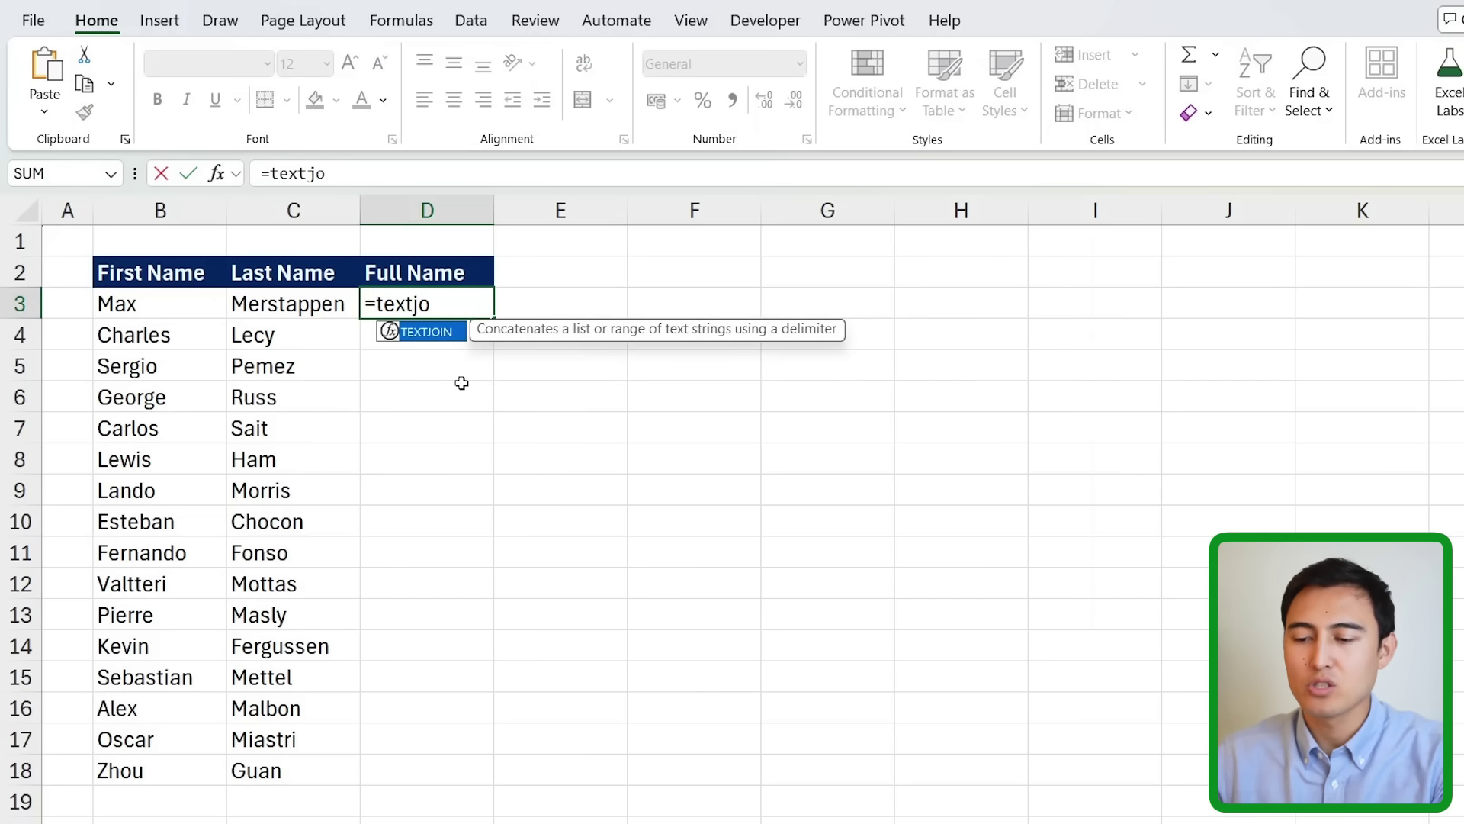
pyautogui.press('Escape')
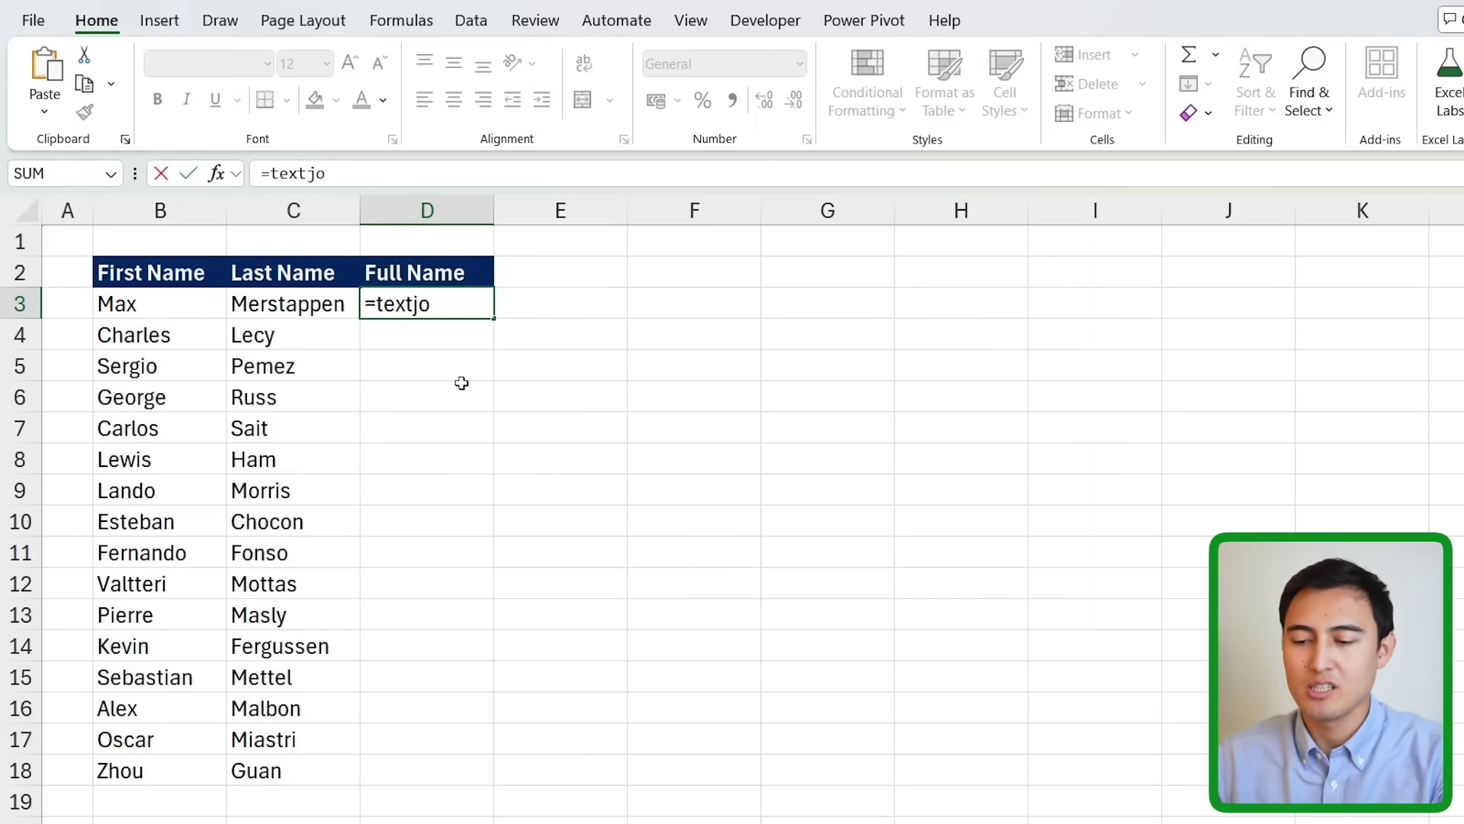
pyautogui.press('BackSpace')
pyautogui.press('BackSpace')
pyautogui.press('BackSpace')
pyautogui.press('BackSpace')
pyautogui.press('BackSpace')
pyautogui.press('BackSpace')
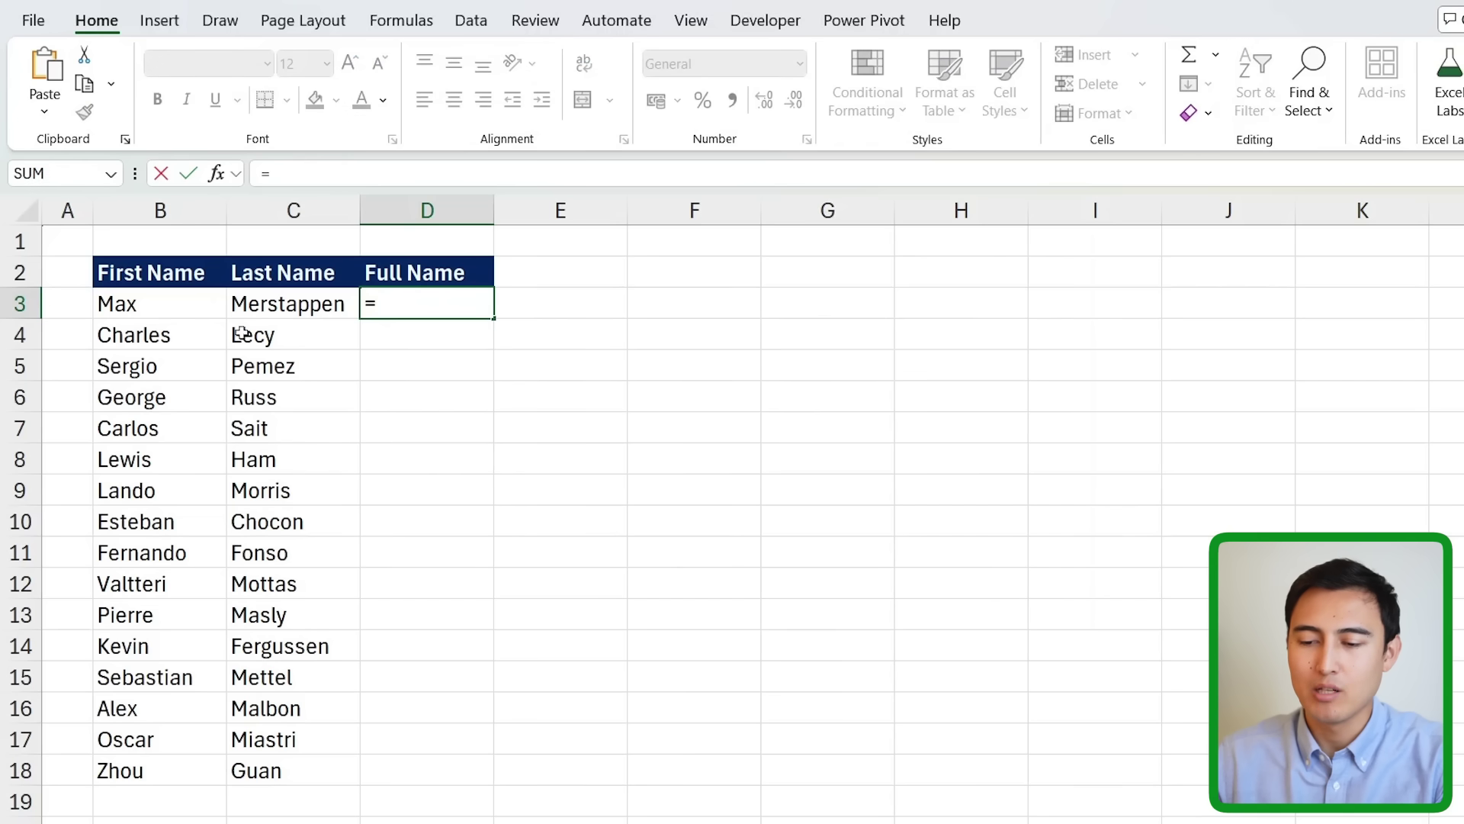
pyautogui.click(103, 303)
pyautogui.write('&')
pyautogui.click(251, 306)
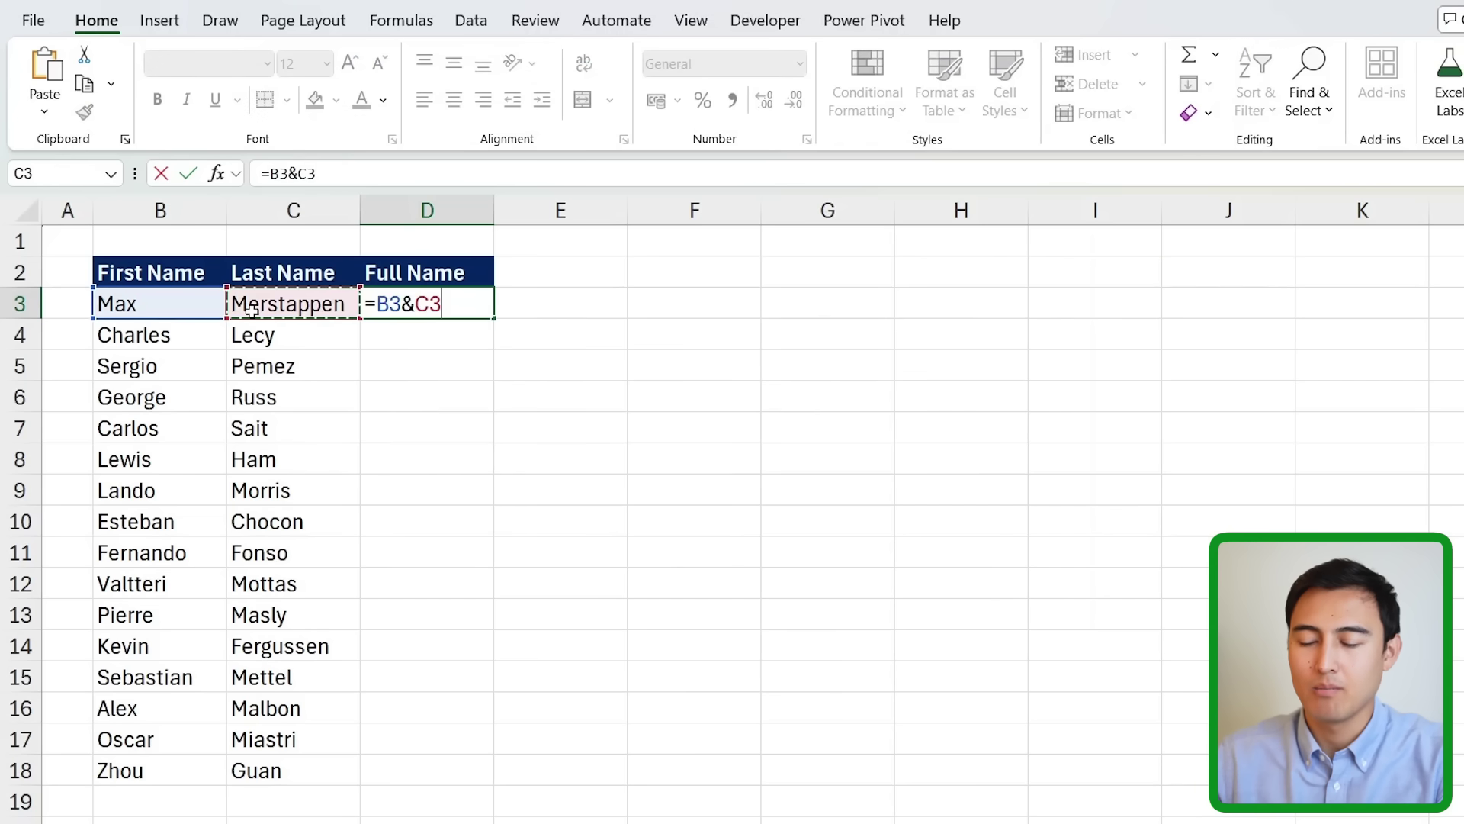
pyautogui.press('Return')
pyautogui.press('Up')
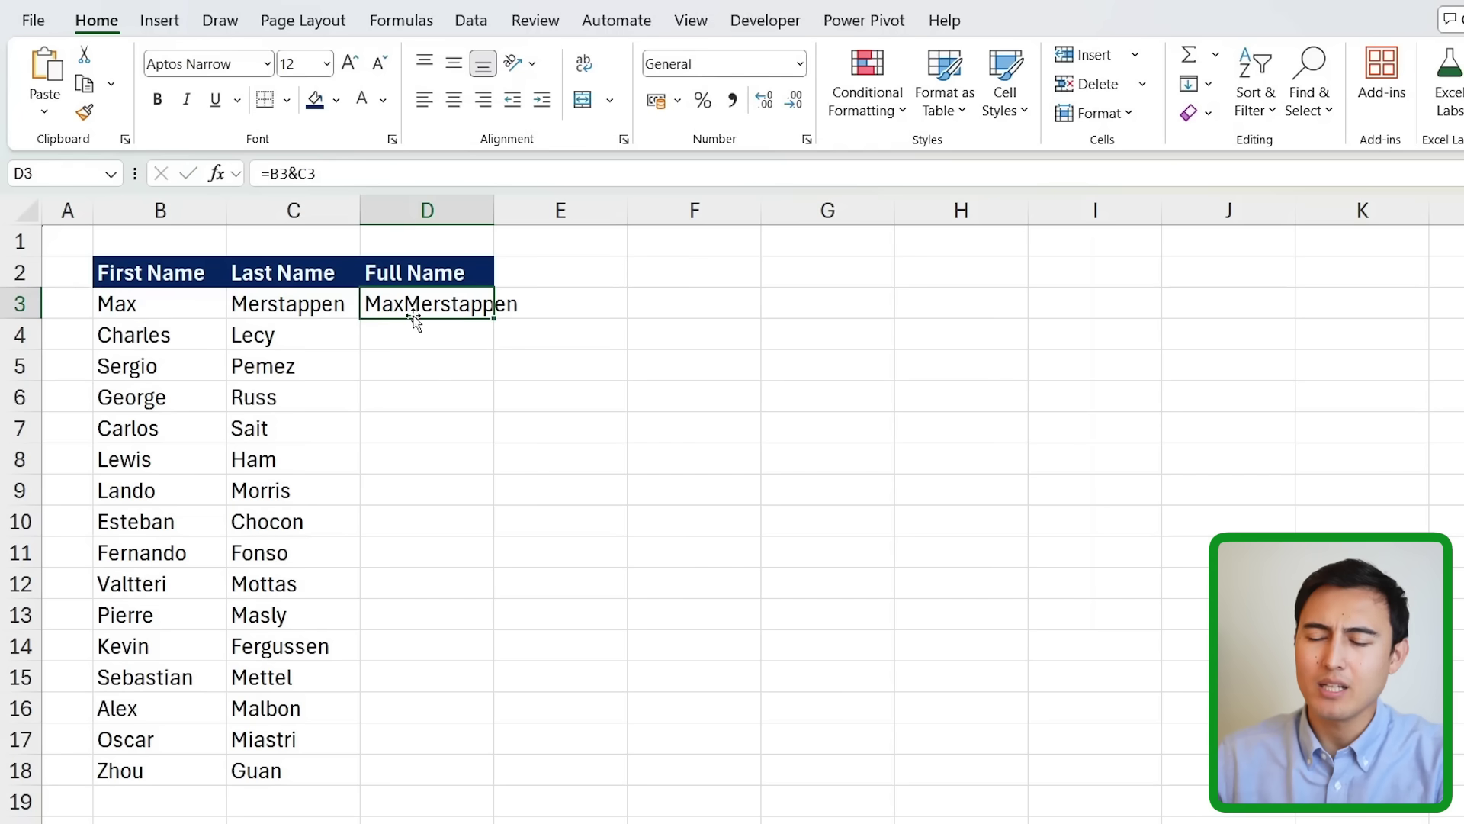
# - Edit D3 to =B3&" "&C3 so it shows Max Merstappen with a space
pyautogui.doubleClick(409, 308)
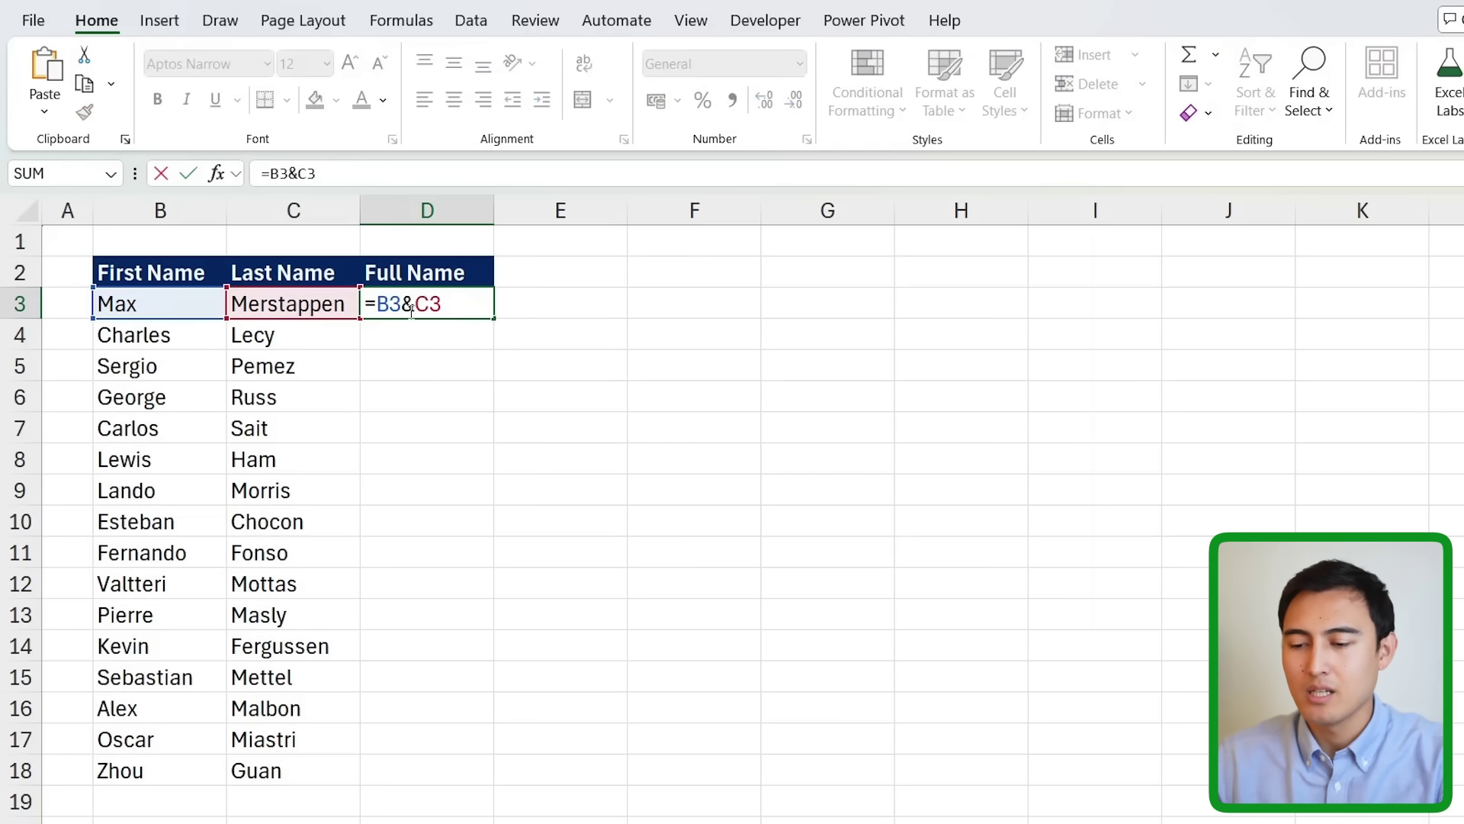
pyautogui.write('" "')
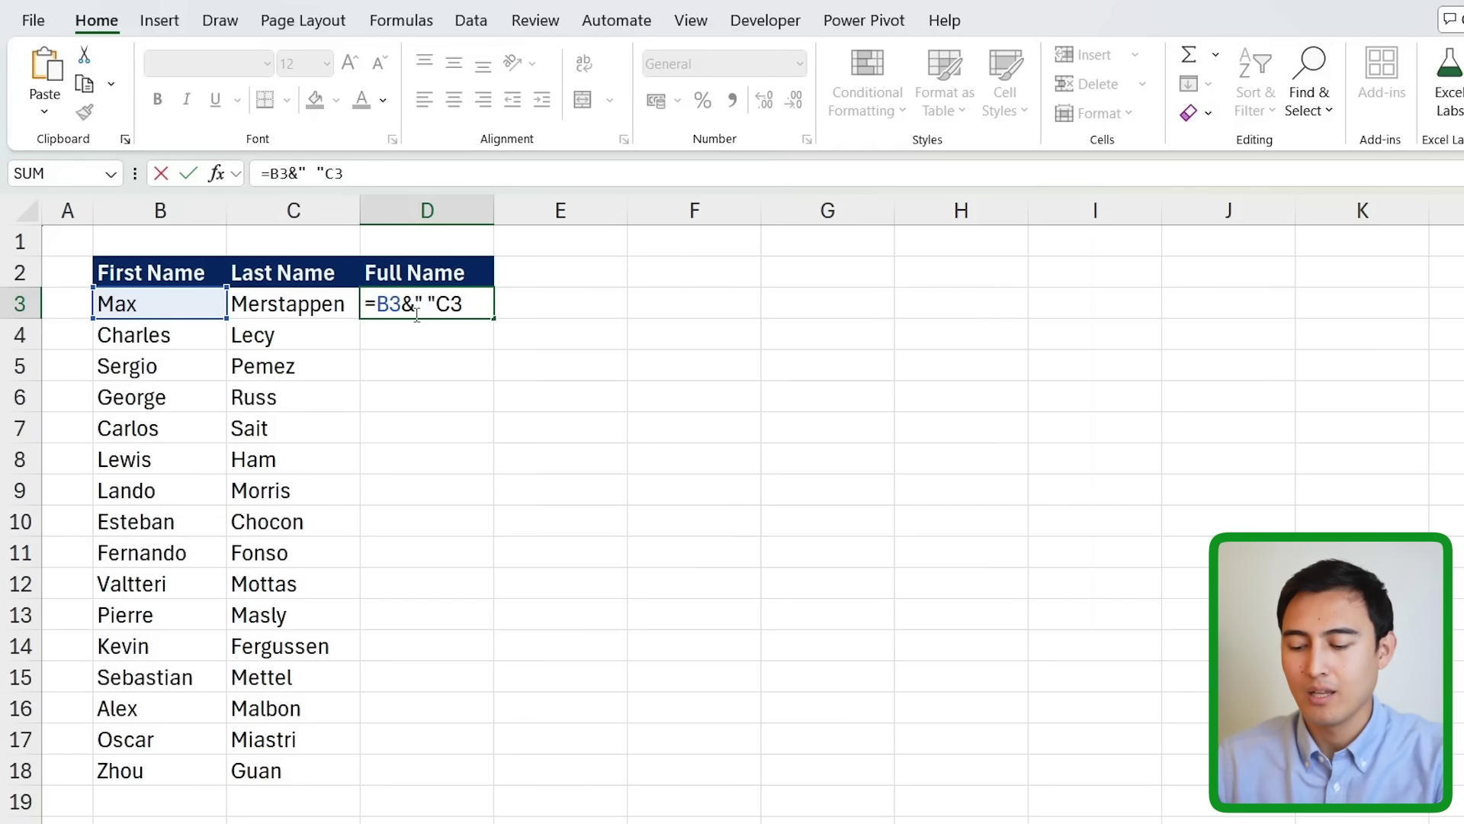
pyautogui.write('&')
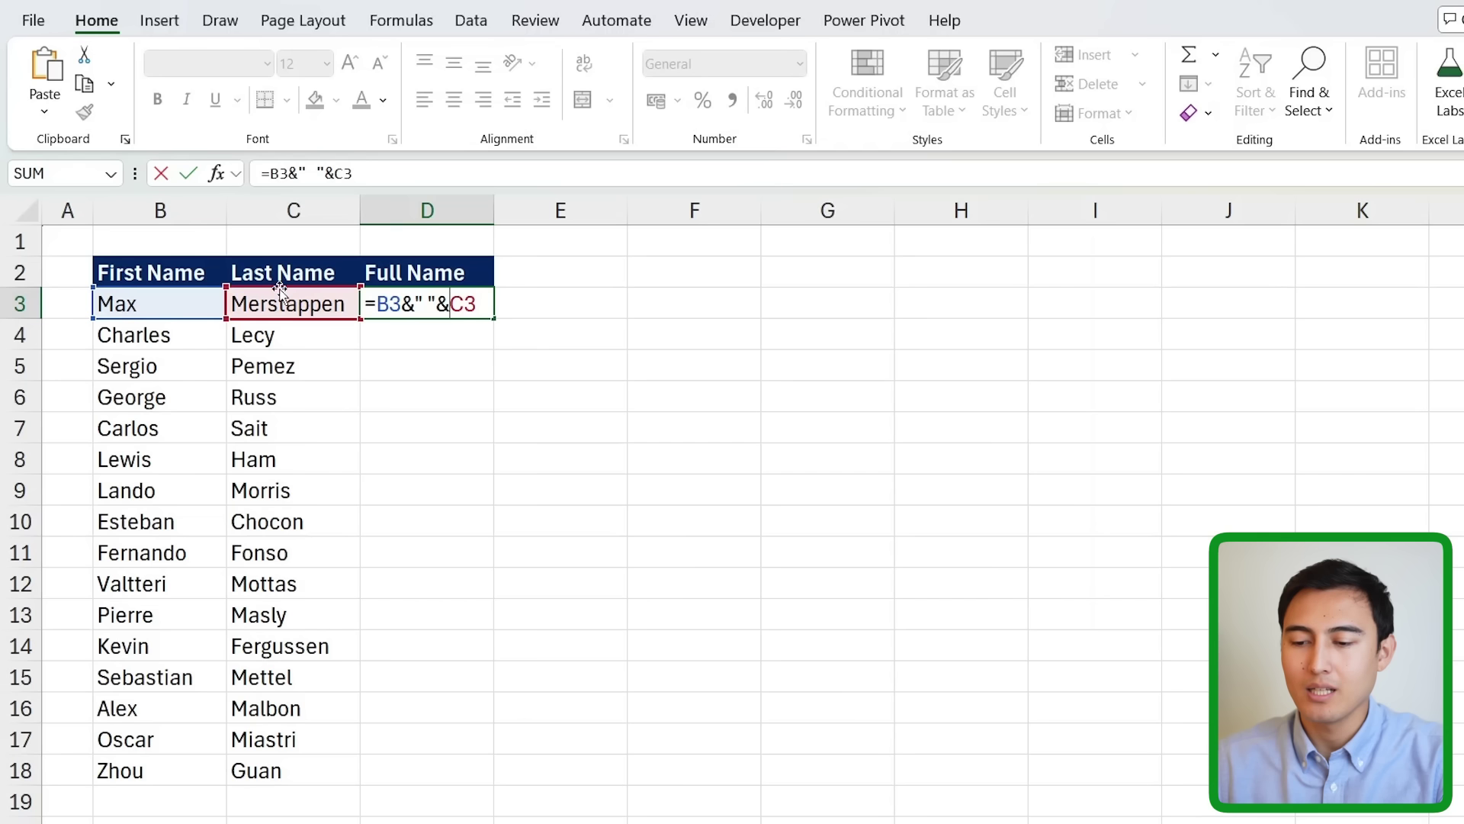
pyautogui.press('Return')
pyautogui.click(484, 300)
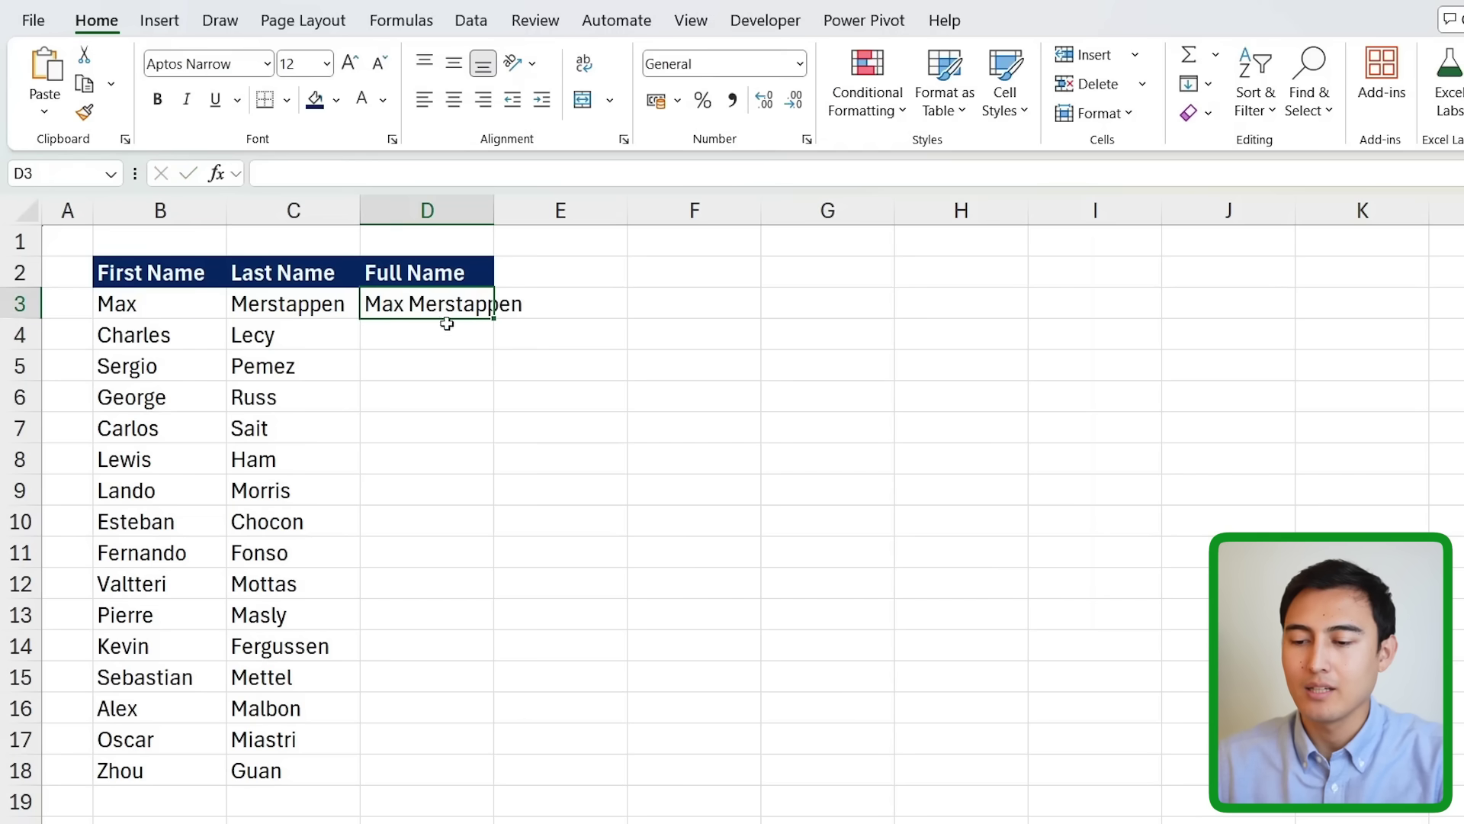
# - Copy the join formula down to row 18, then test it by changing C3 to Lee
pyautogui.doubleClick(494, 319)
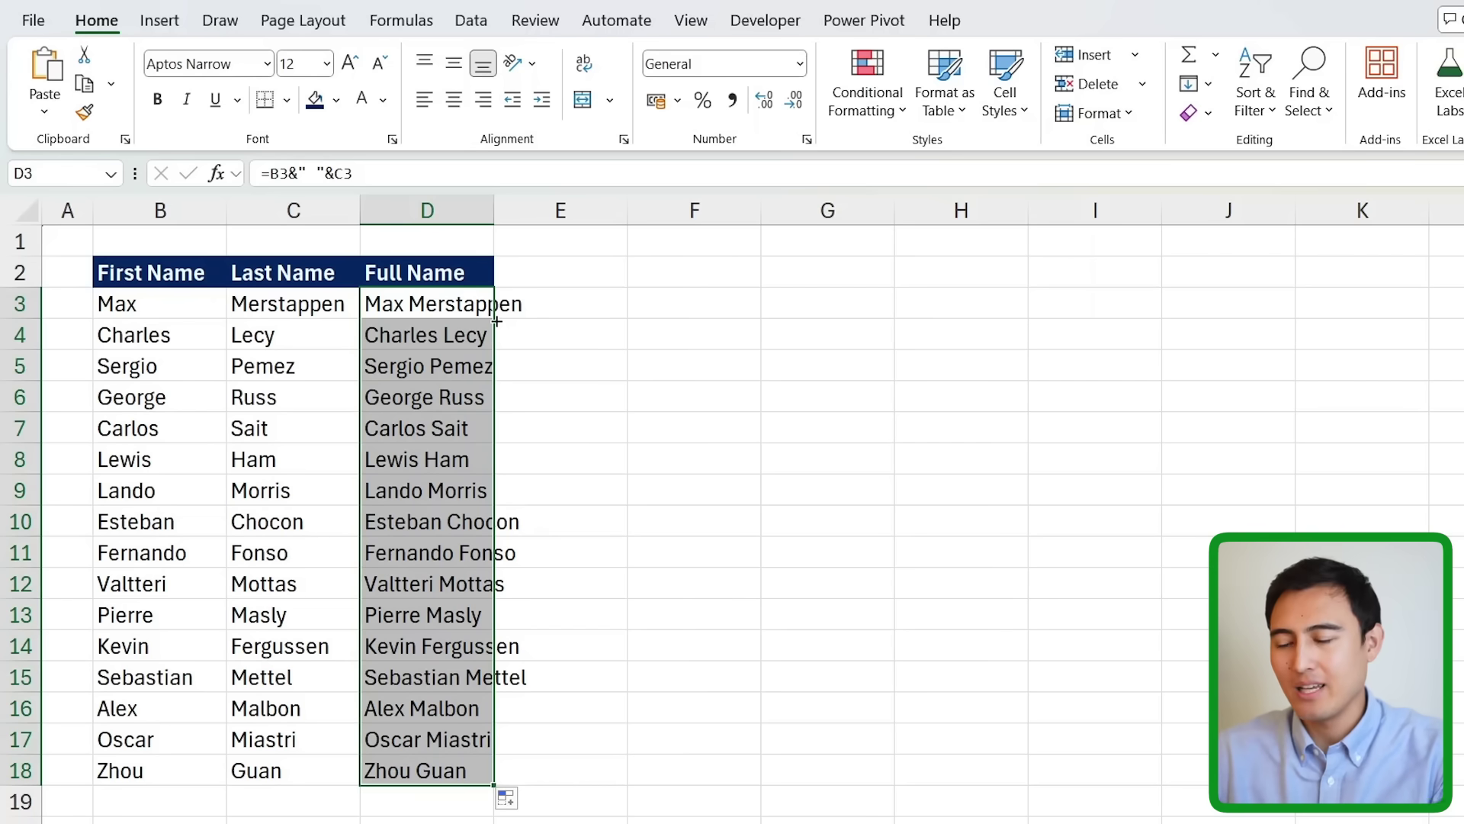
pyautogui.click(273, 314)
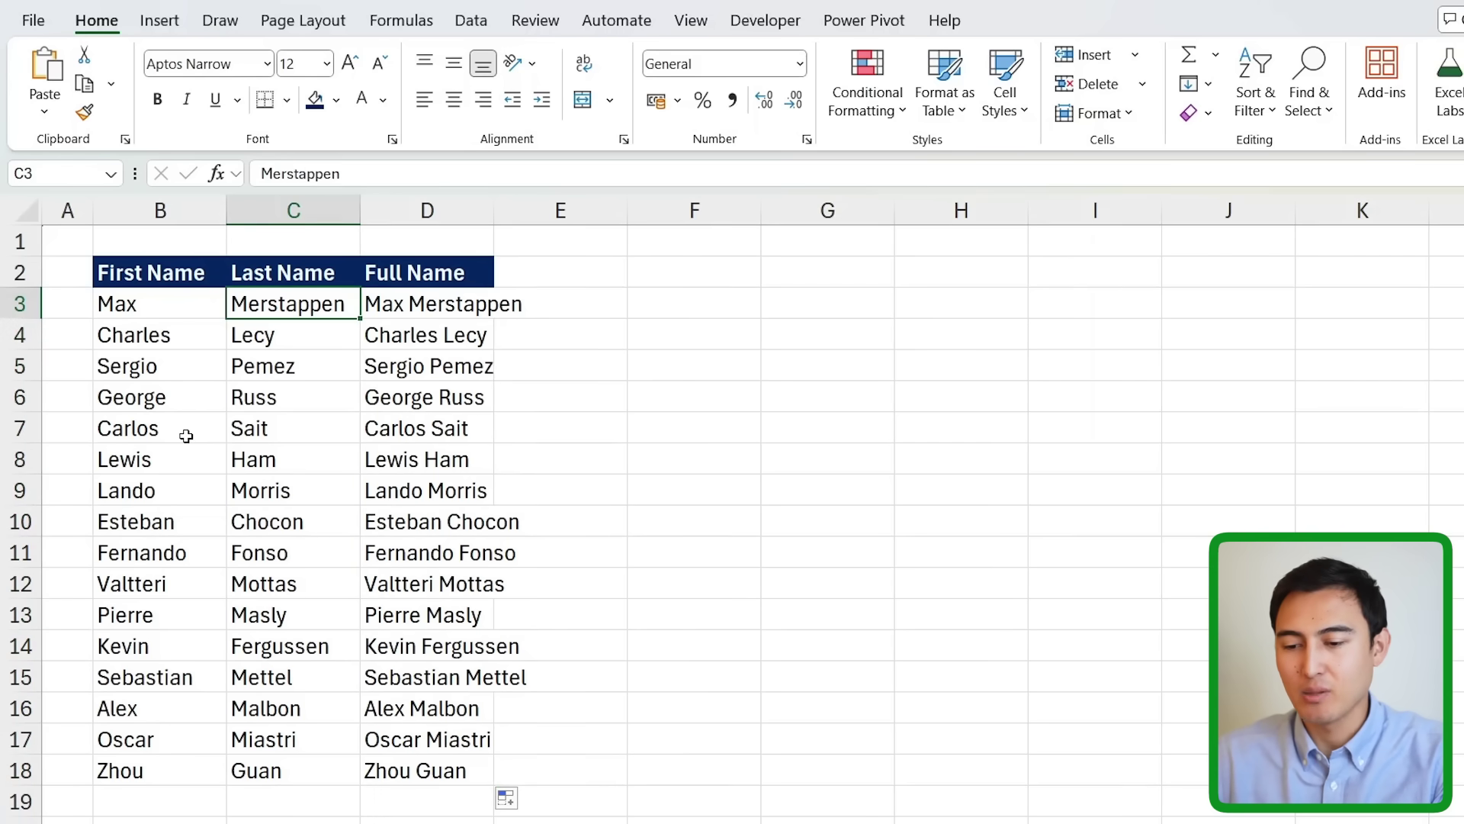
pyautogui.write('Lee')
pyautogui.press('Return')
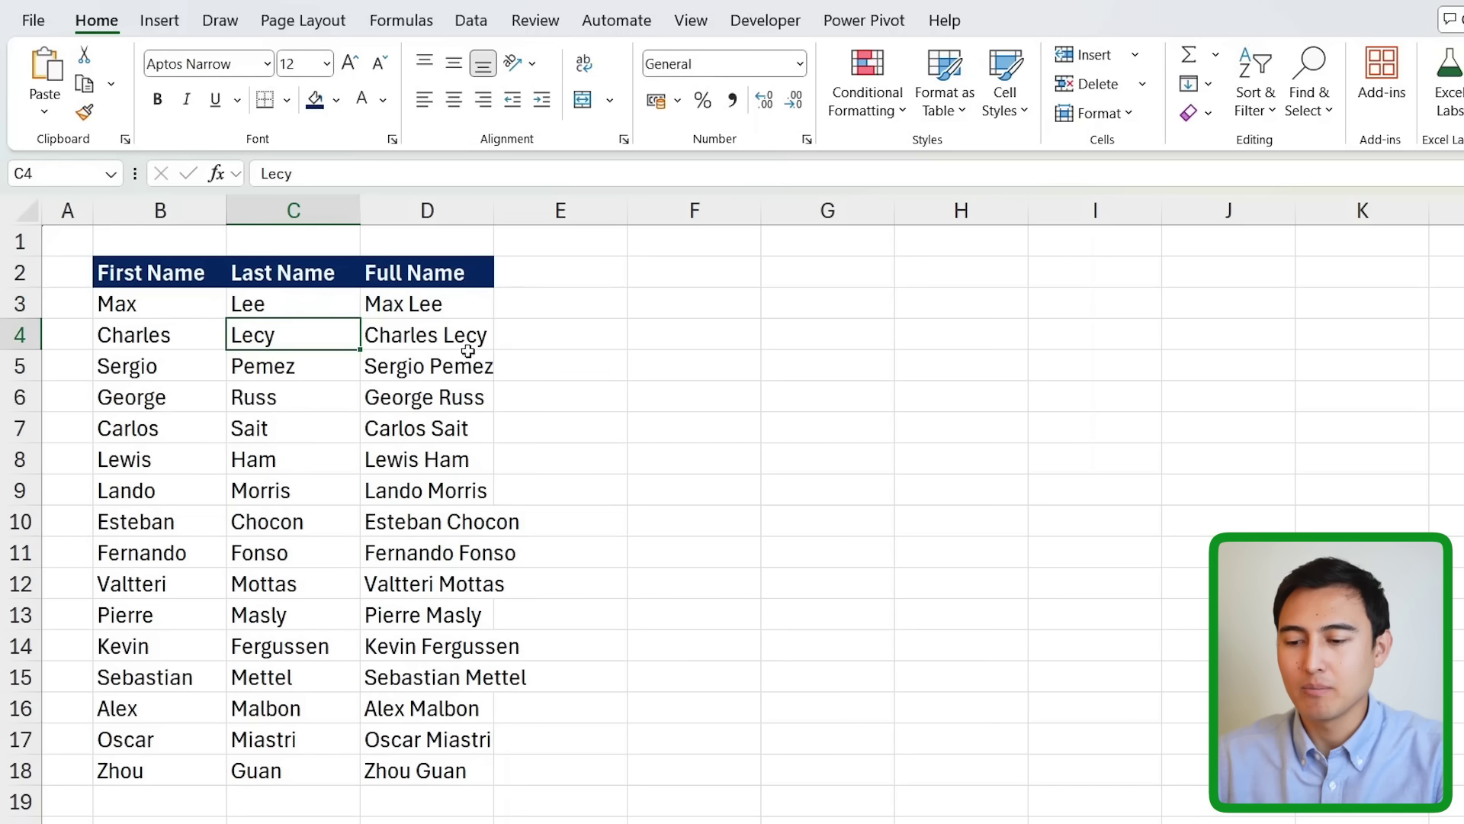
pyautogui.press('Right')
pyautogui.press('Up')
pyautogui.hotkey('ctrl', 'shift', 'Down')
pyautogui.press('Delete')
pyautogui.press('Left')
pyautogui.press('Right')
pyautogui.write('Max Lee')
pyautogui.press('Return')
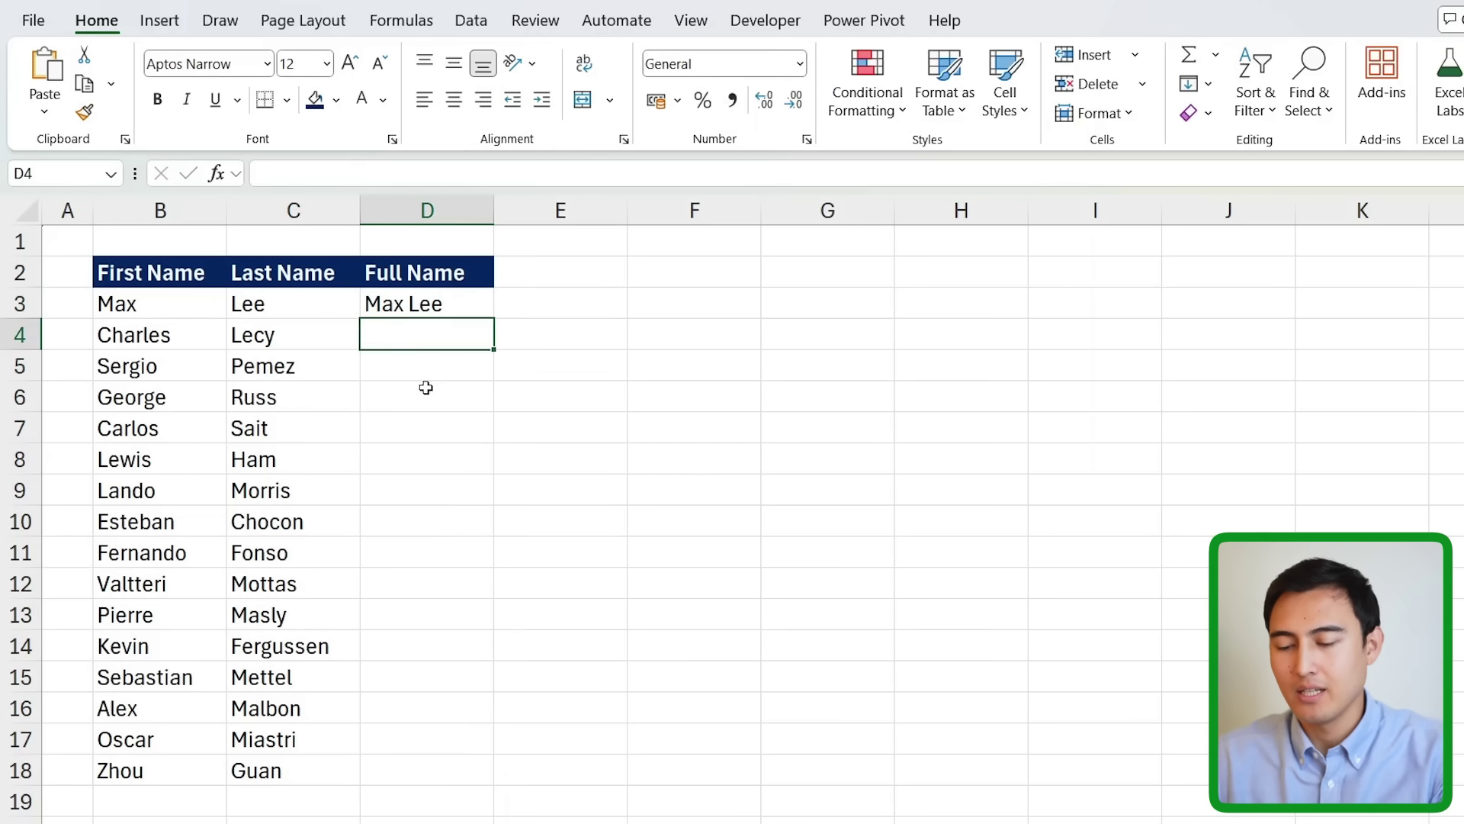
pyautogui.hotkey('ctrl', 'e')
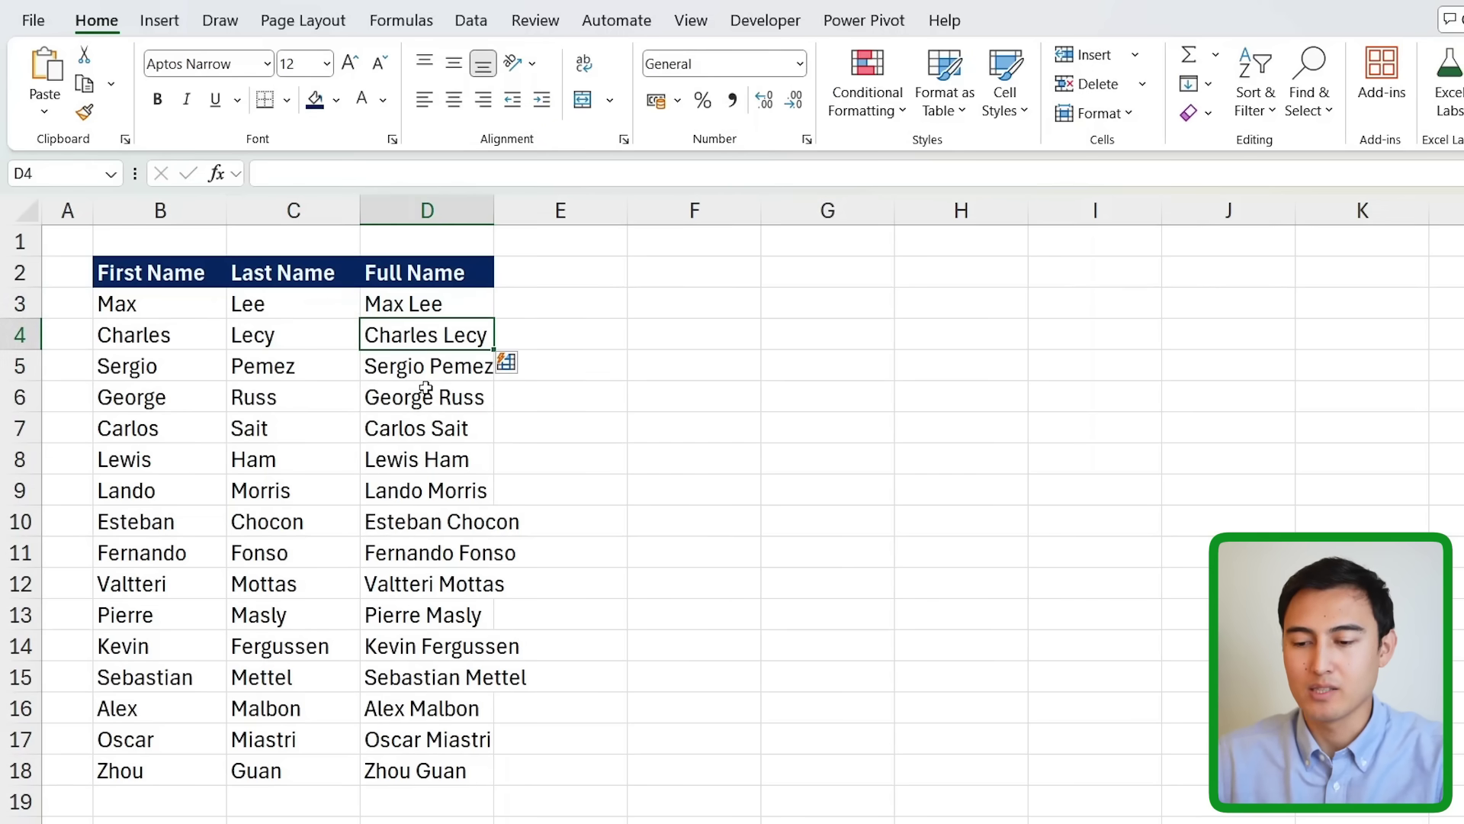
# - Restore Max's last name in C3 to Merstappen
pyautogui.press('Left')
pyautogui.press('Up')
pyautogui.write('Merstappen')
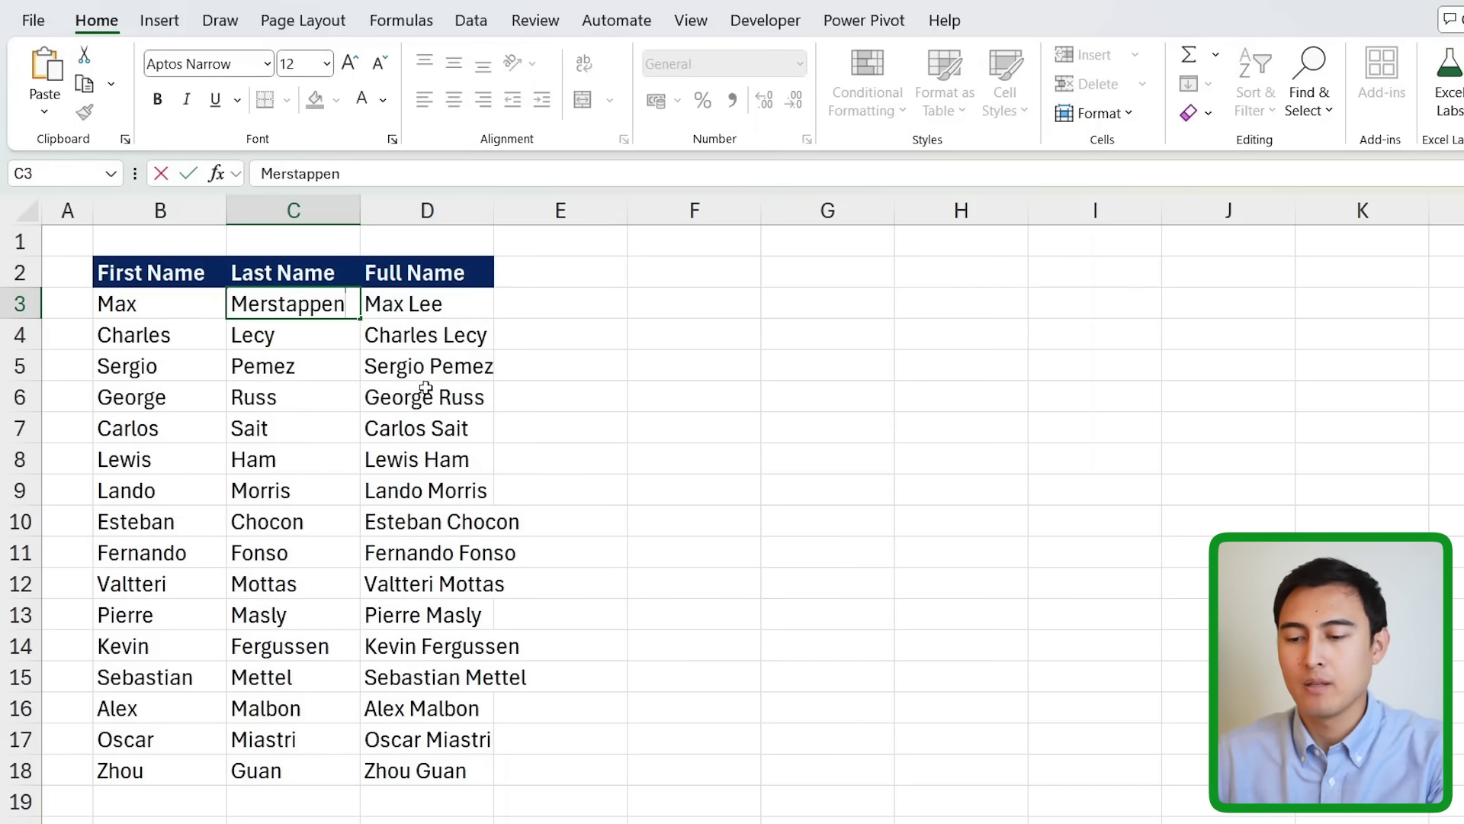
pyautogui.press('Return')
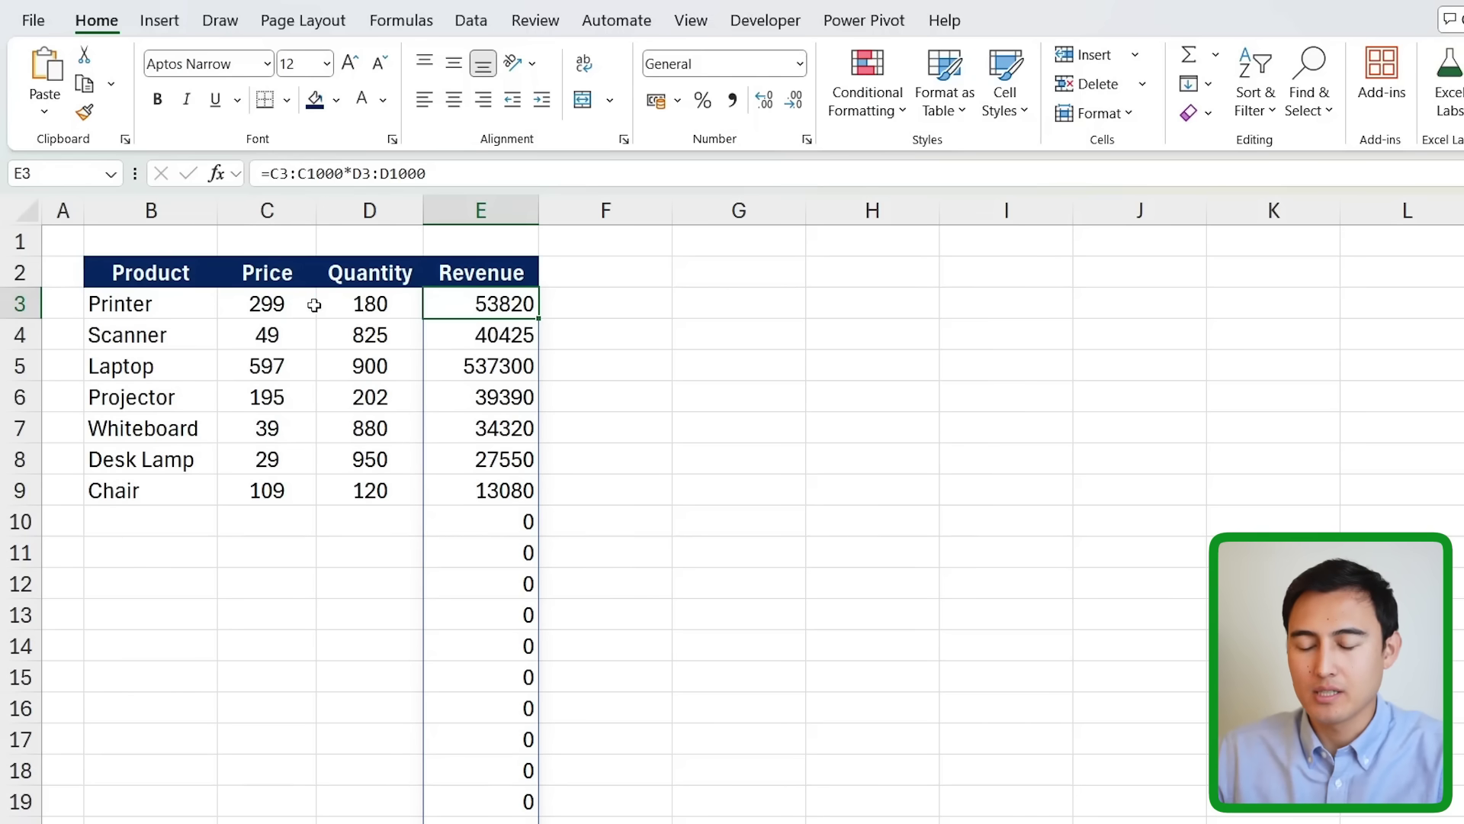
pyautogui.click(314, 305)
pyautogui.click(418, 314)
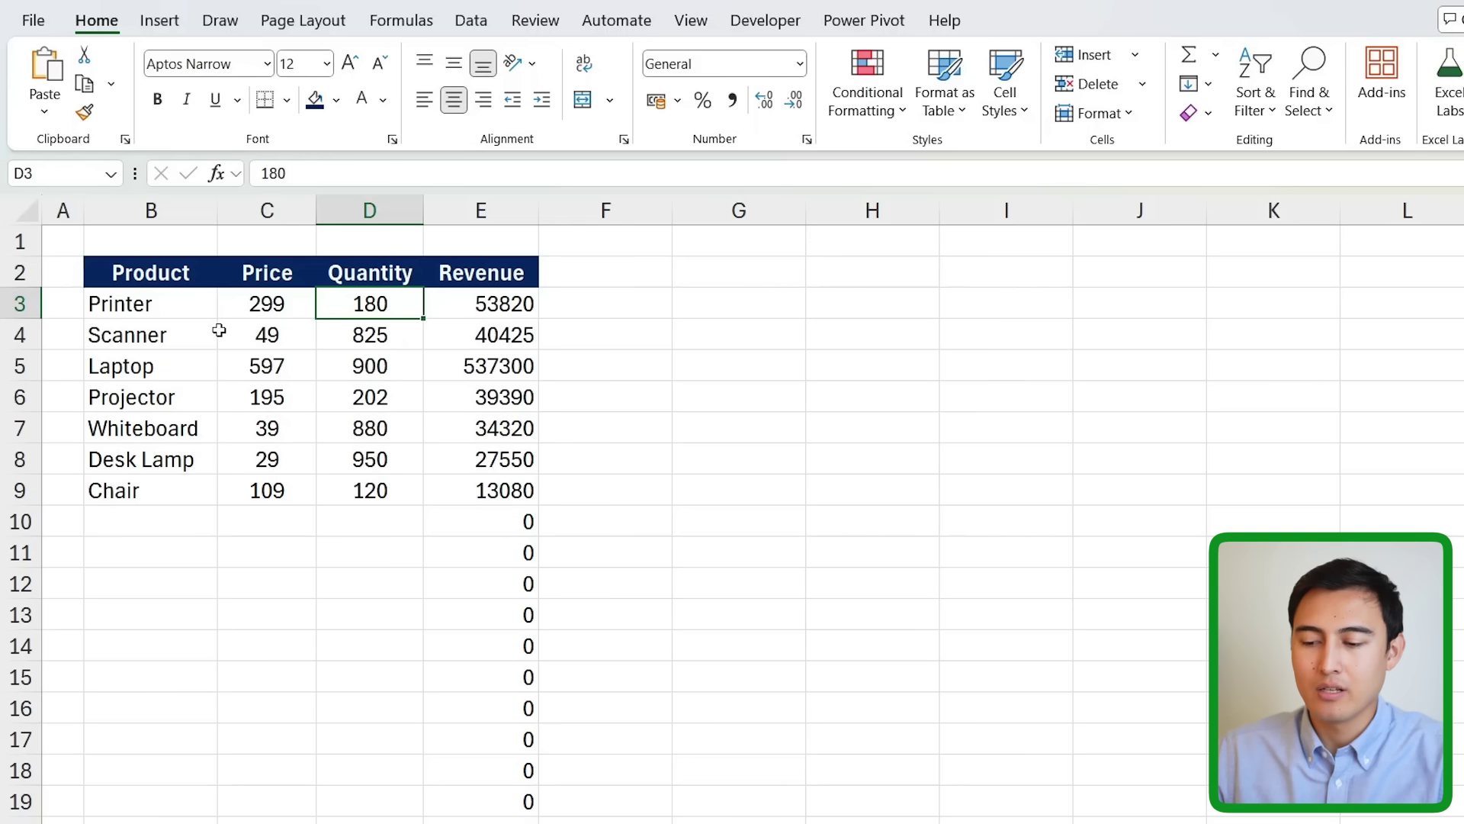
pyautogui.press('Right')
pyautogui.click(465, 517)
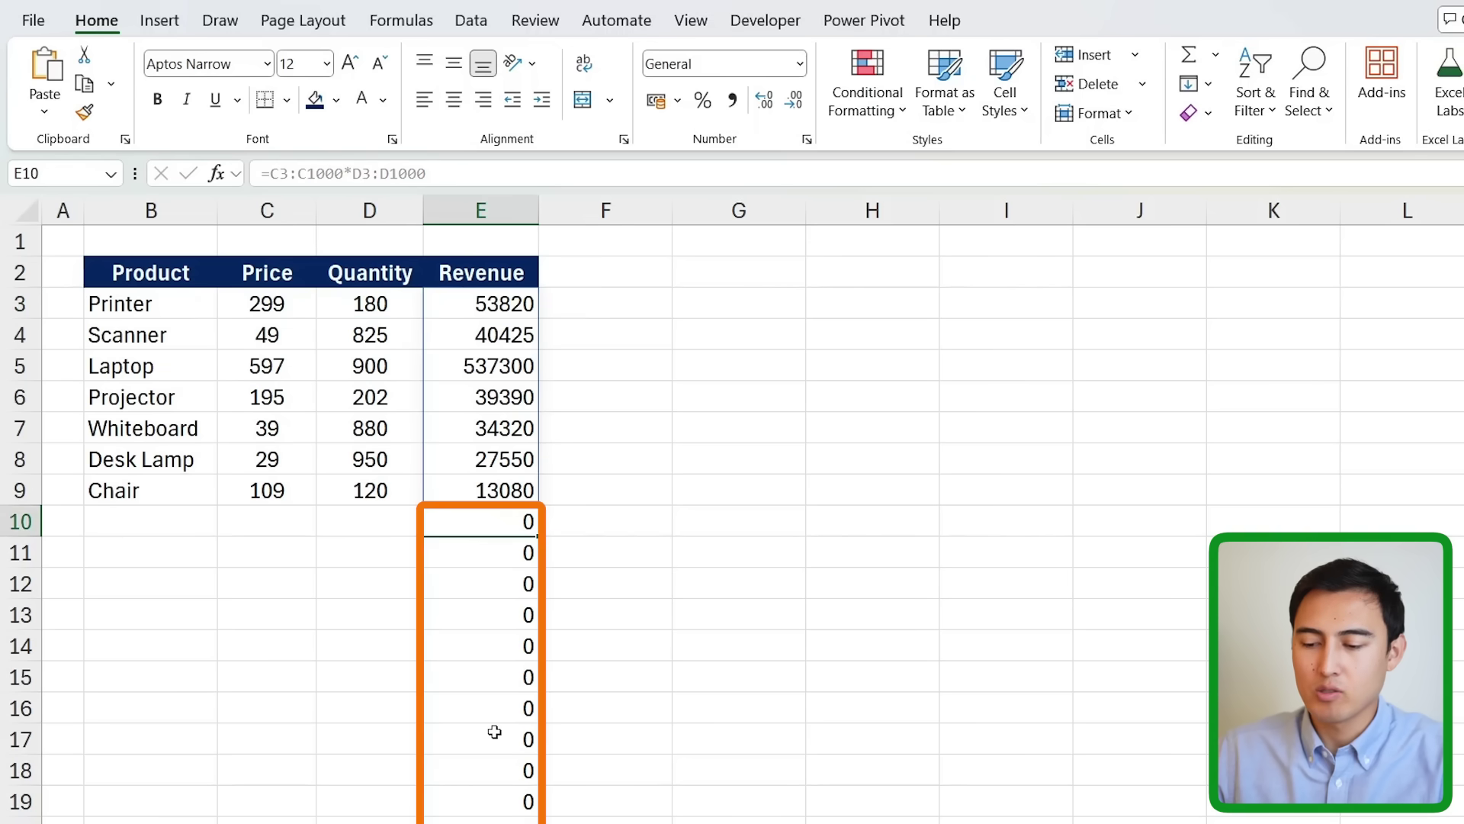
pyautogui.press('Left')
pyautogui.press('Left')
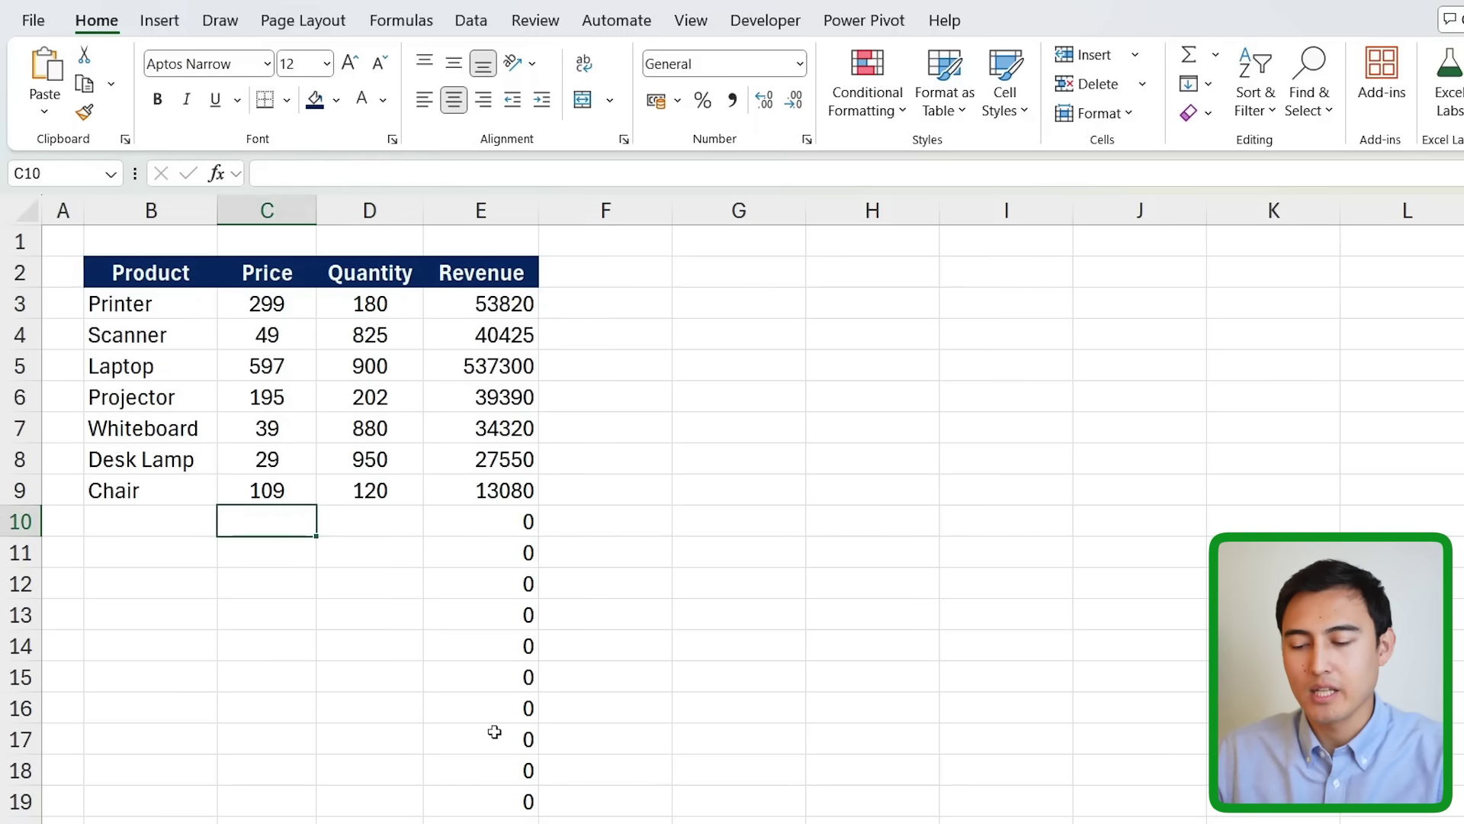
pyautogui.press('Left')
pyautogui.press('Right')
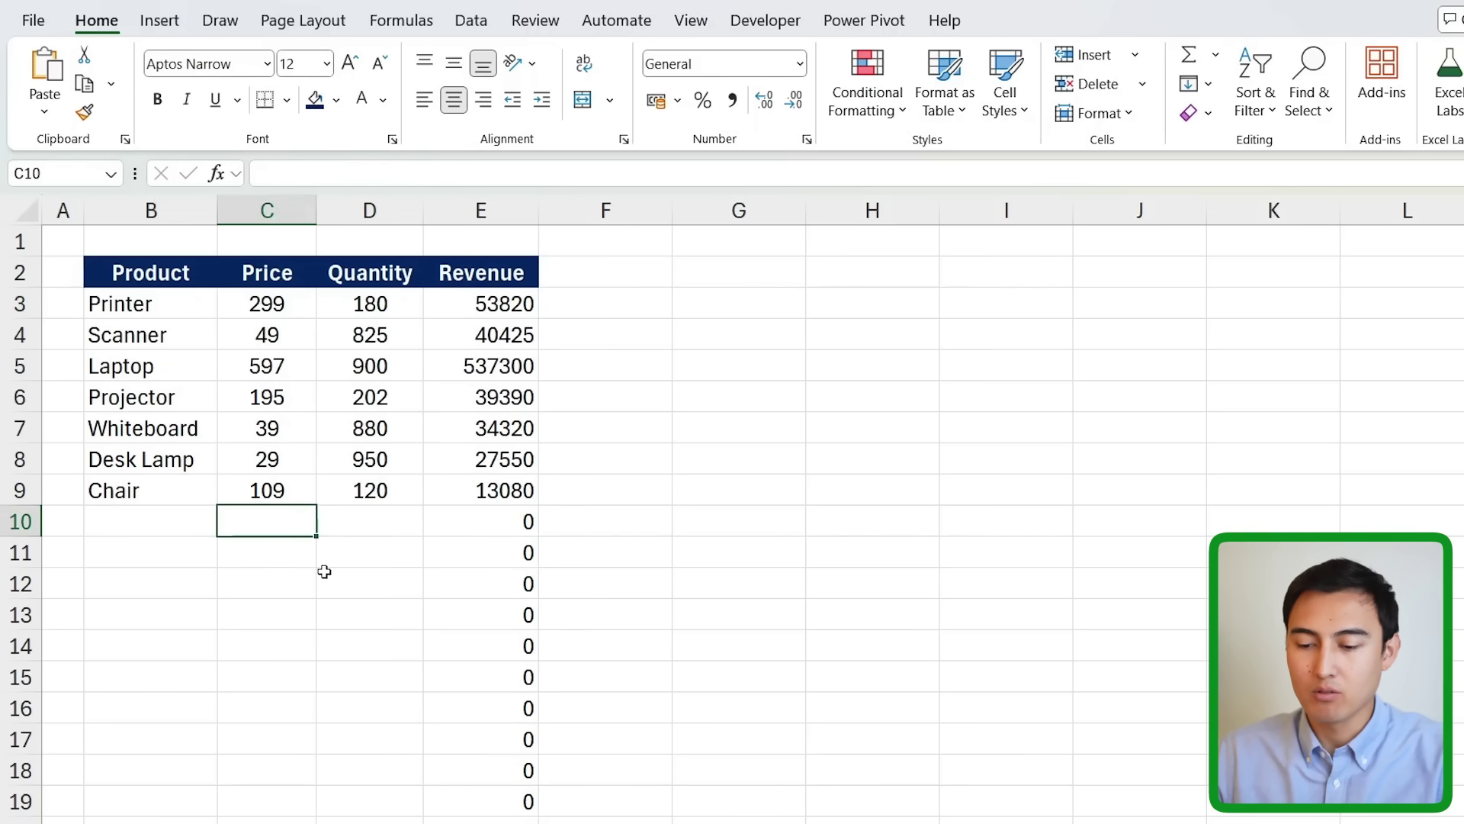
pyautogui.write('100')
pyautogui.press('Right')
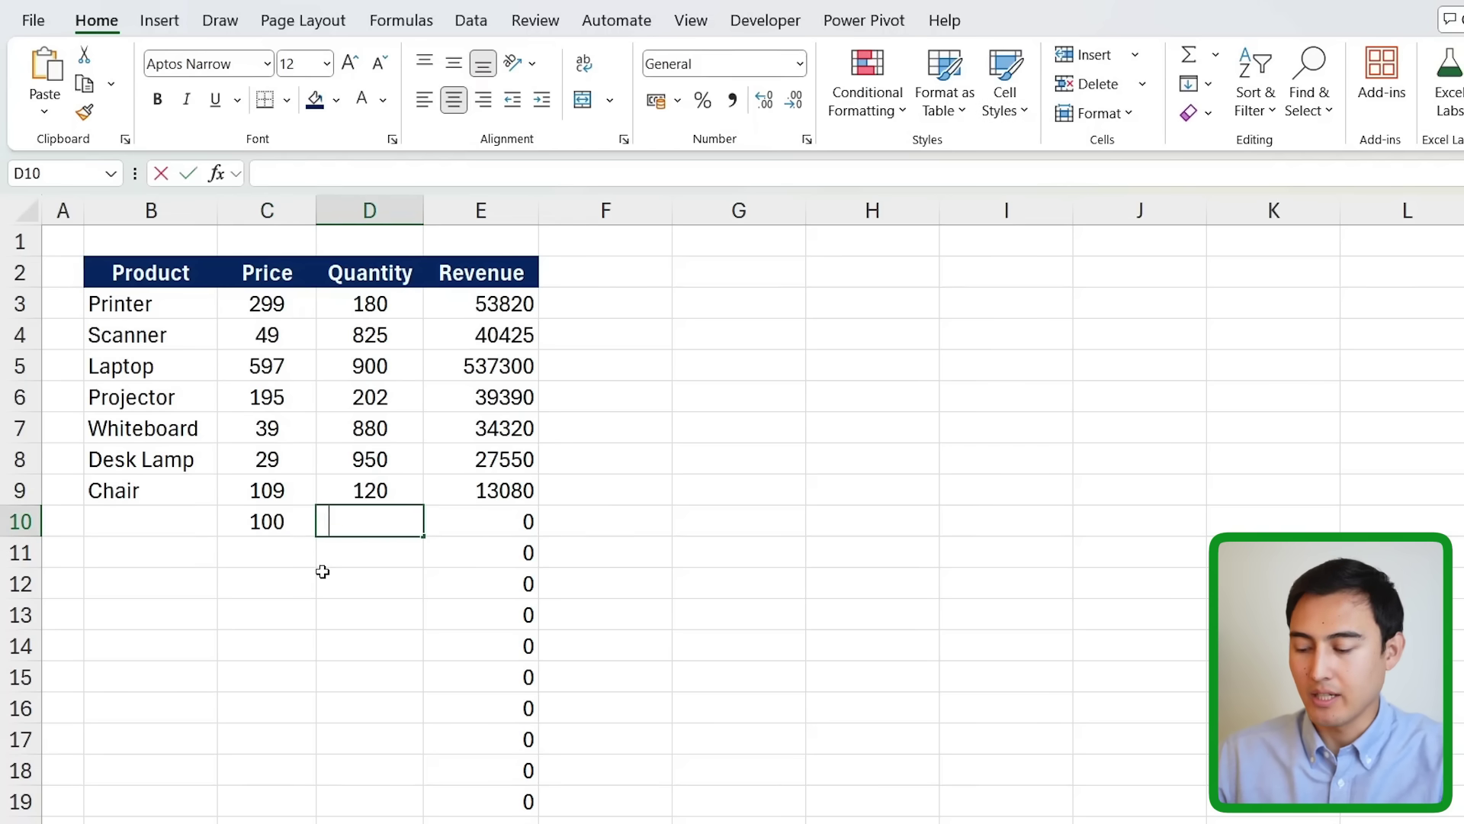
pyautogui.write('10')
pyautogui.press('Return')
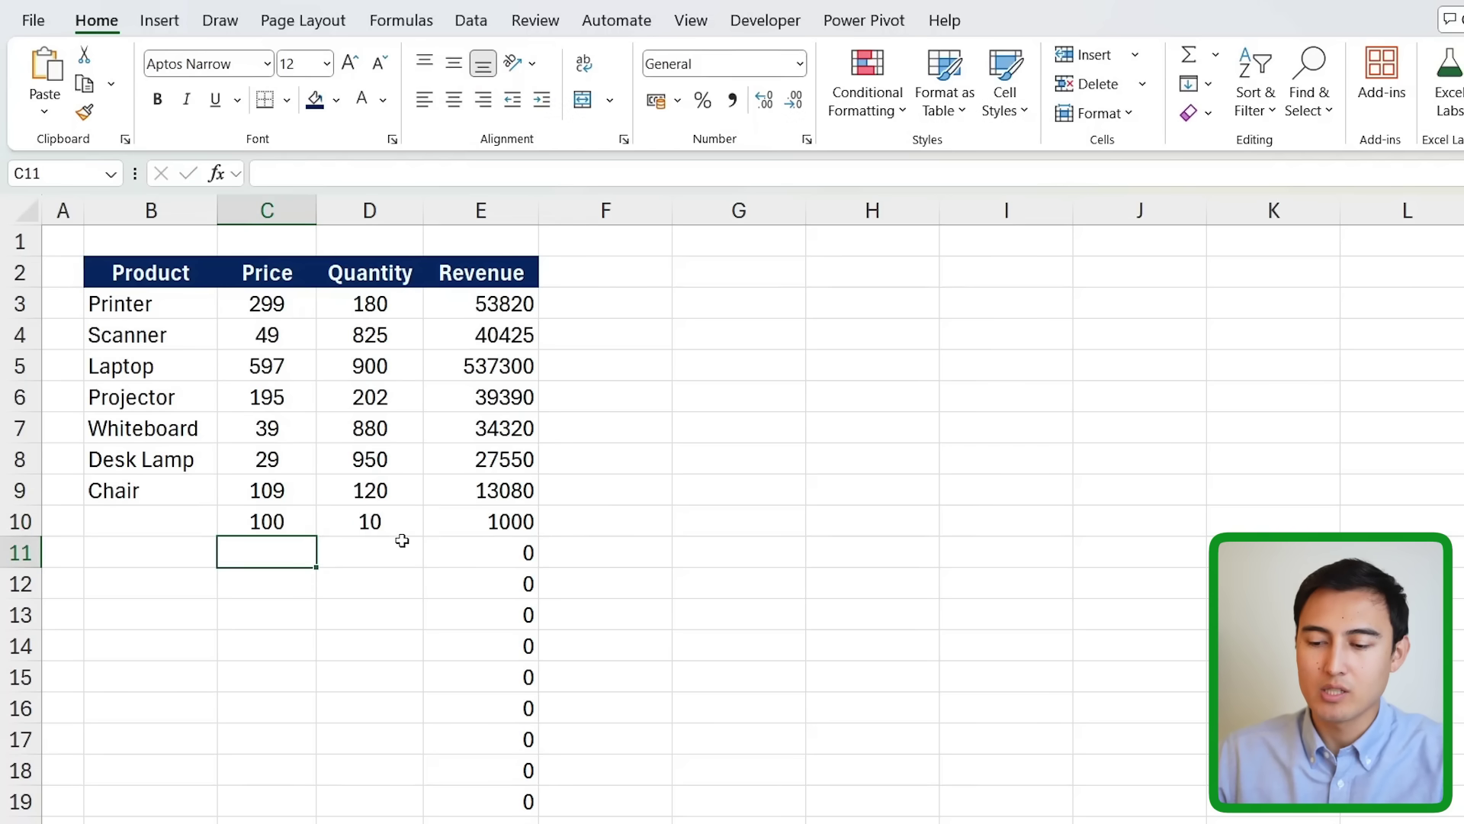
pyautogui.click(402, 533)
pyautogui.moveTo(267, 521); pyautogui.dragTo(402, 533)
pyautogui.press('Delete')
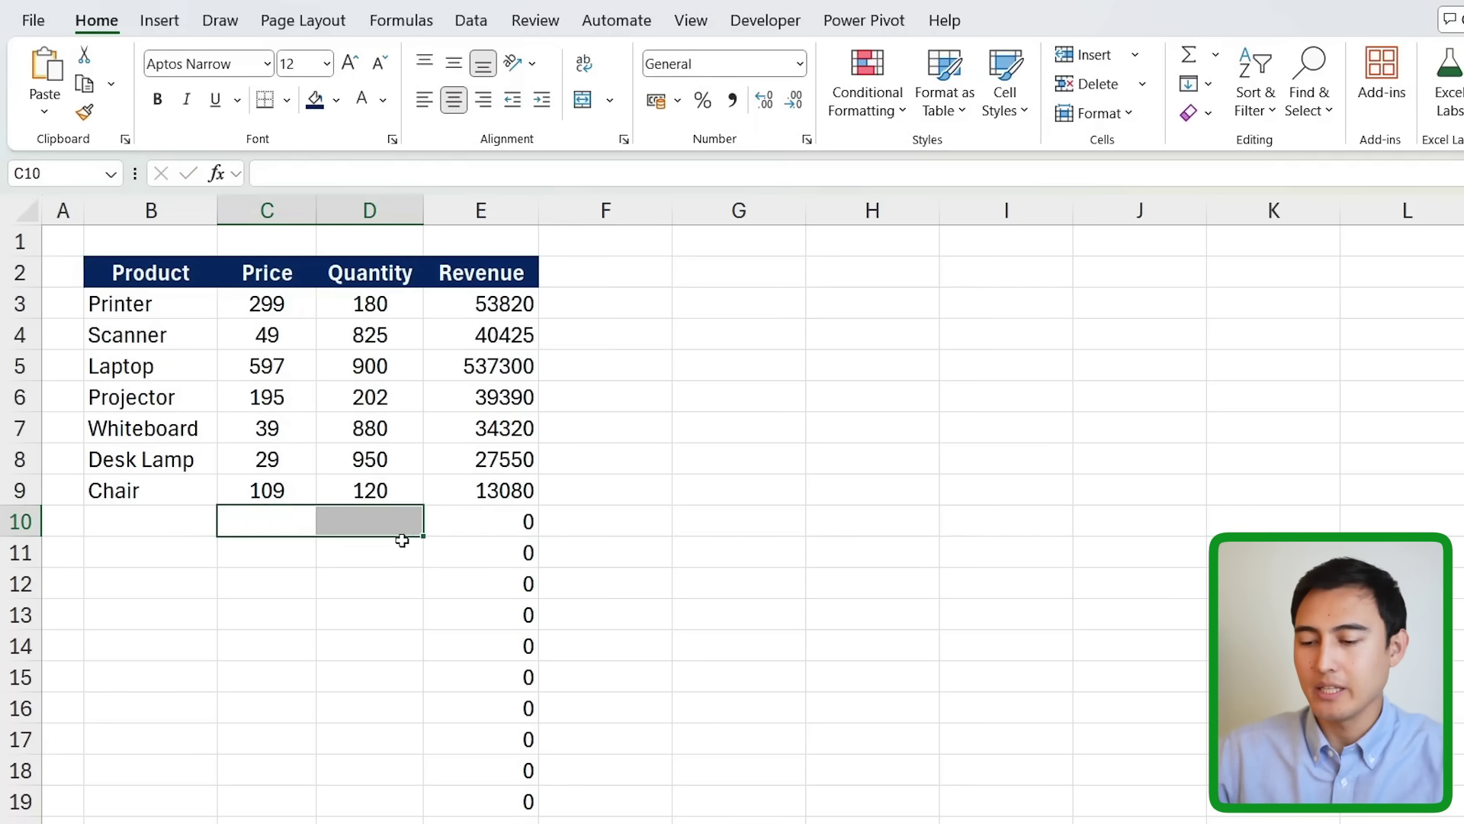
pyautogui.click(503, 532)
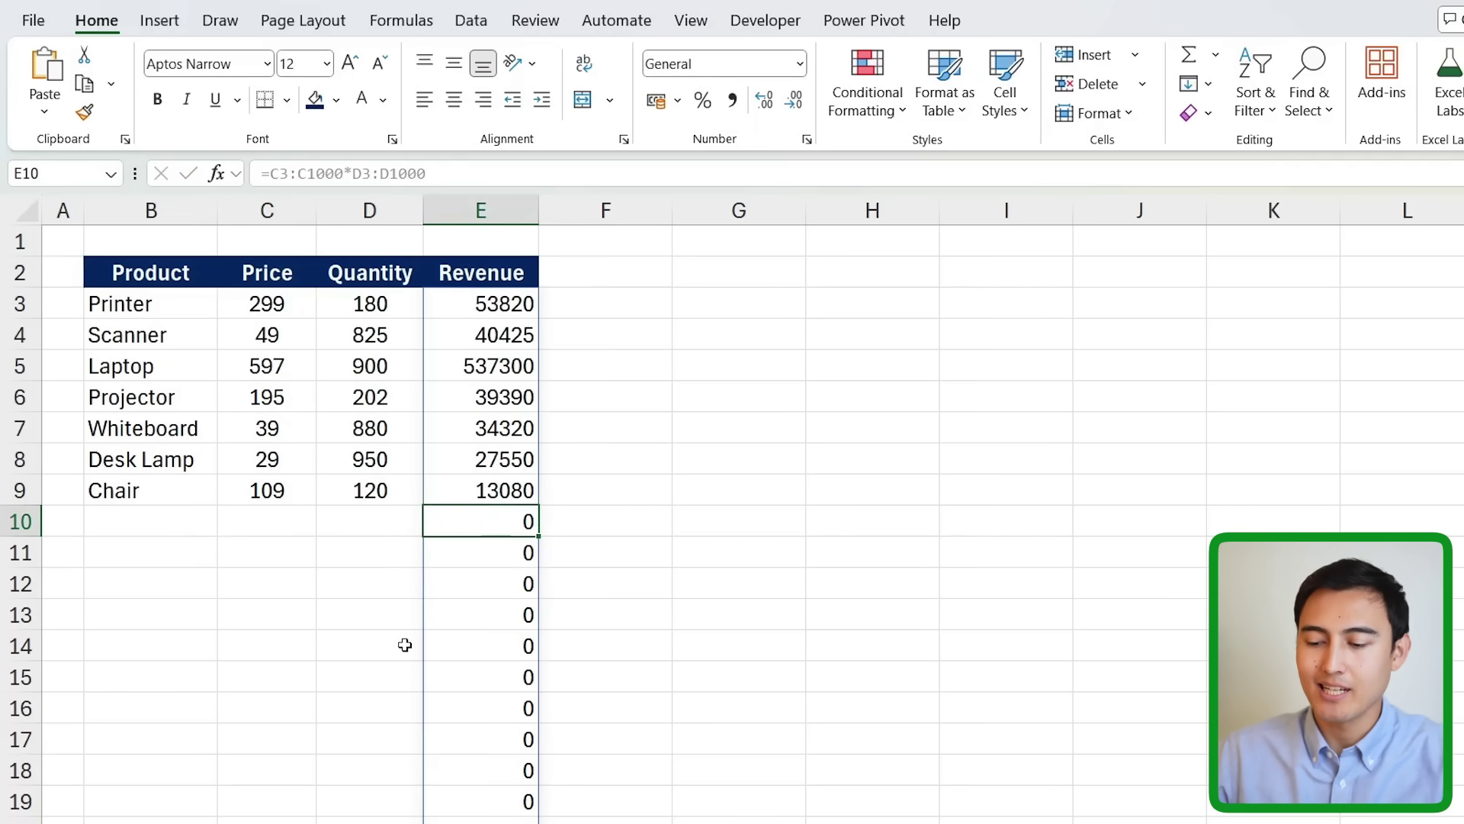
pyautogui.scroll(-6, 405, 644)
pyautogui.scroll(6, 405, 644)
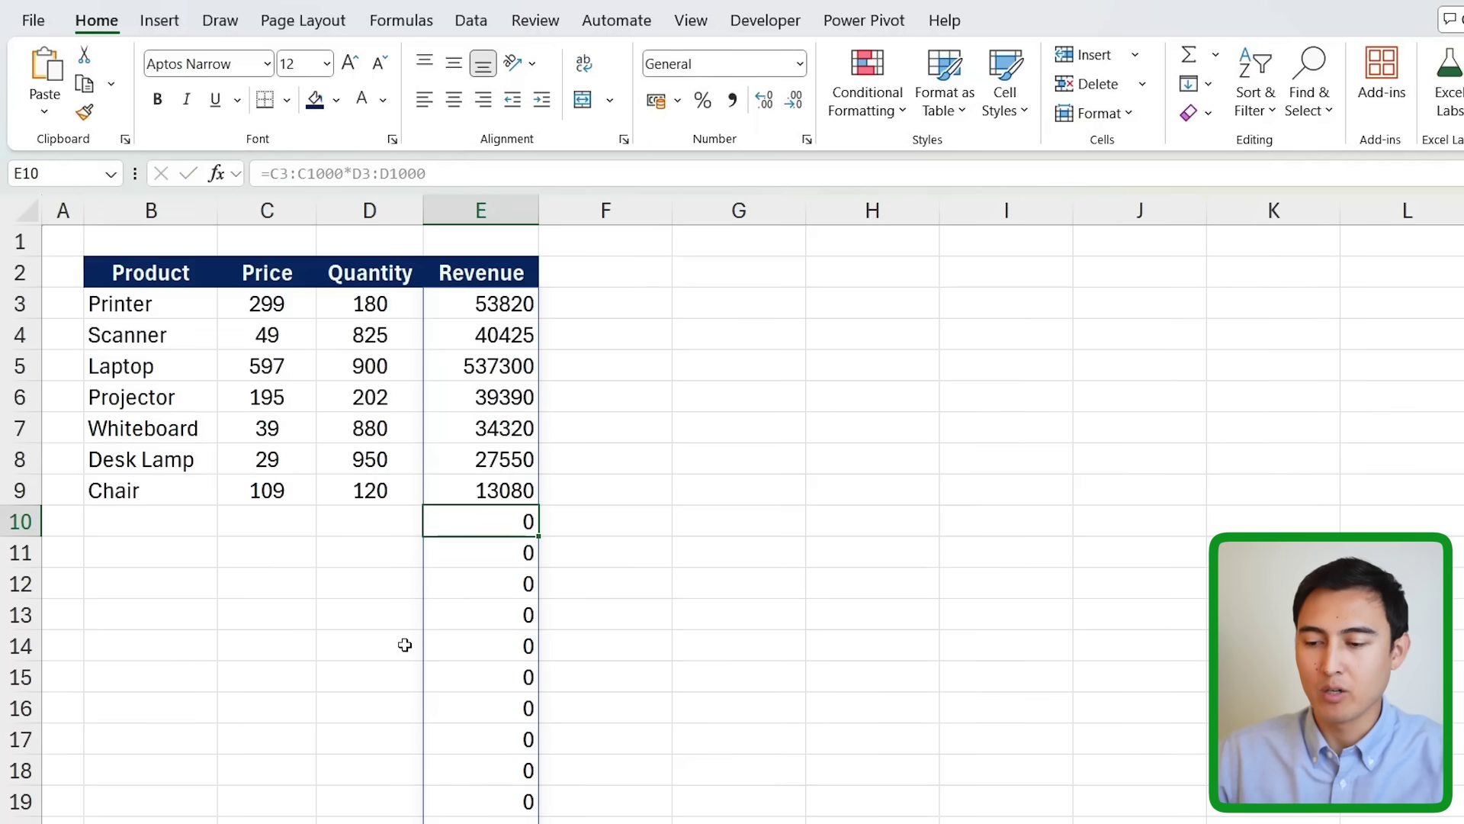
pyautogui.click(513, 302)
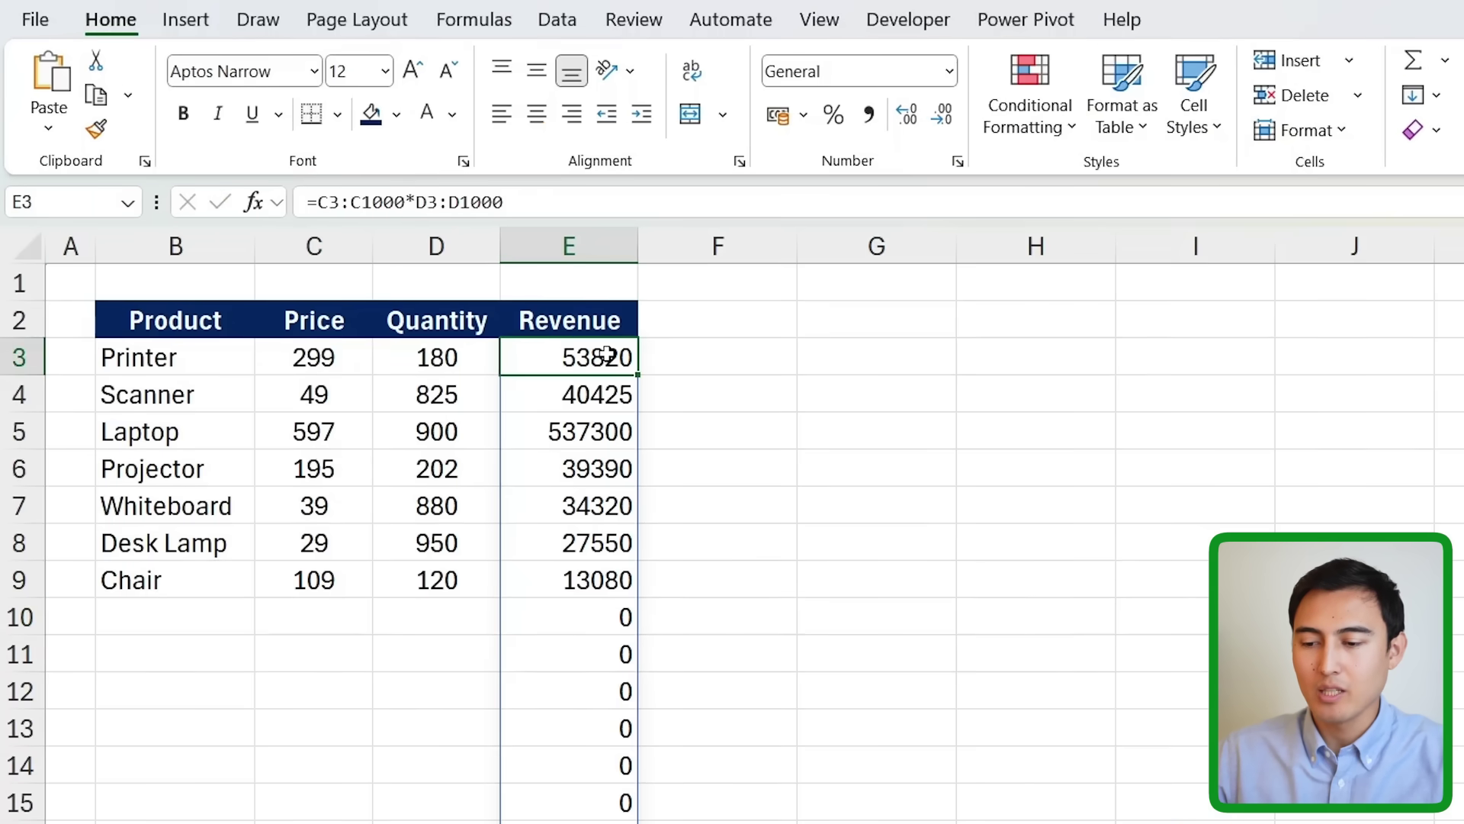
# - Change the Revenue formula in E3 to the trimmed ranges =C3:.C1000*D3:.D1000
pyautogui.click(351, 201)
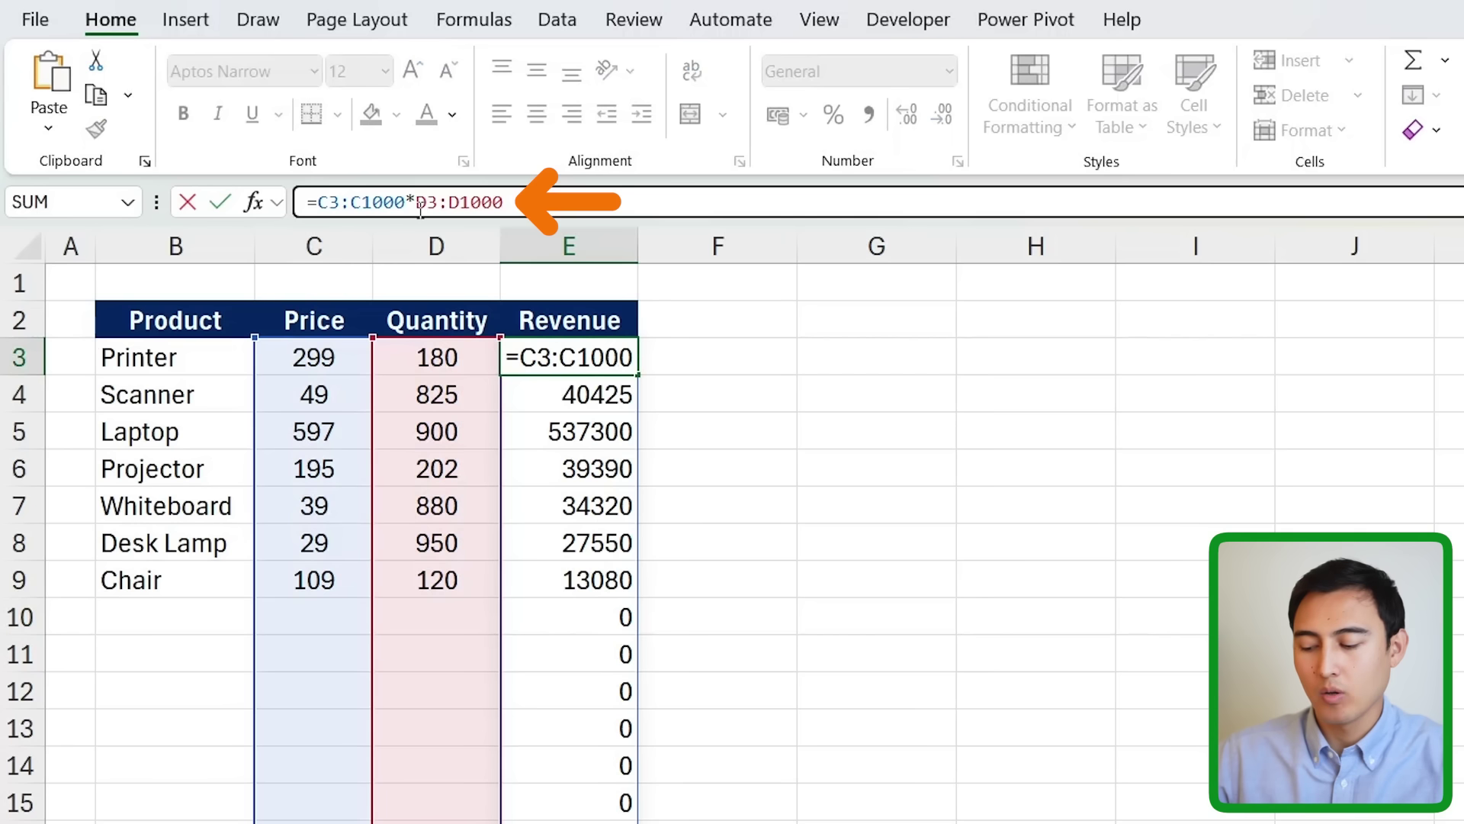
pyautogui.write('.')
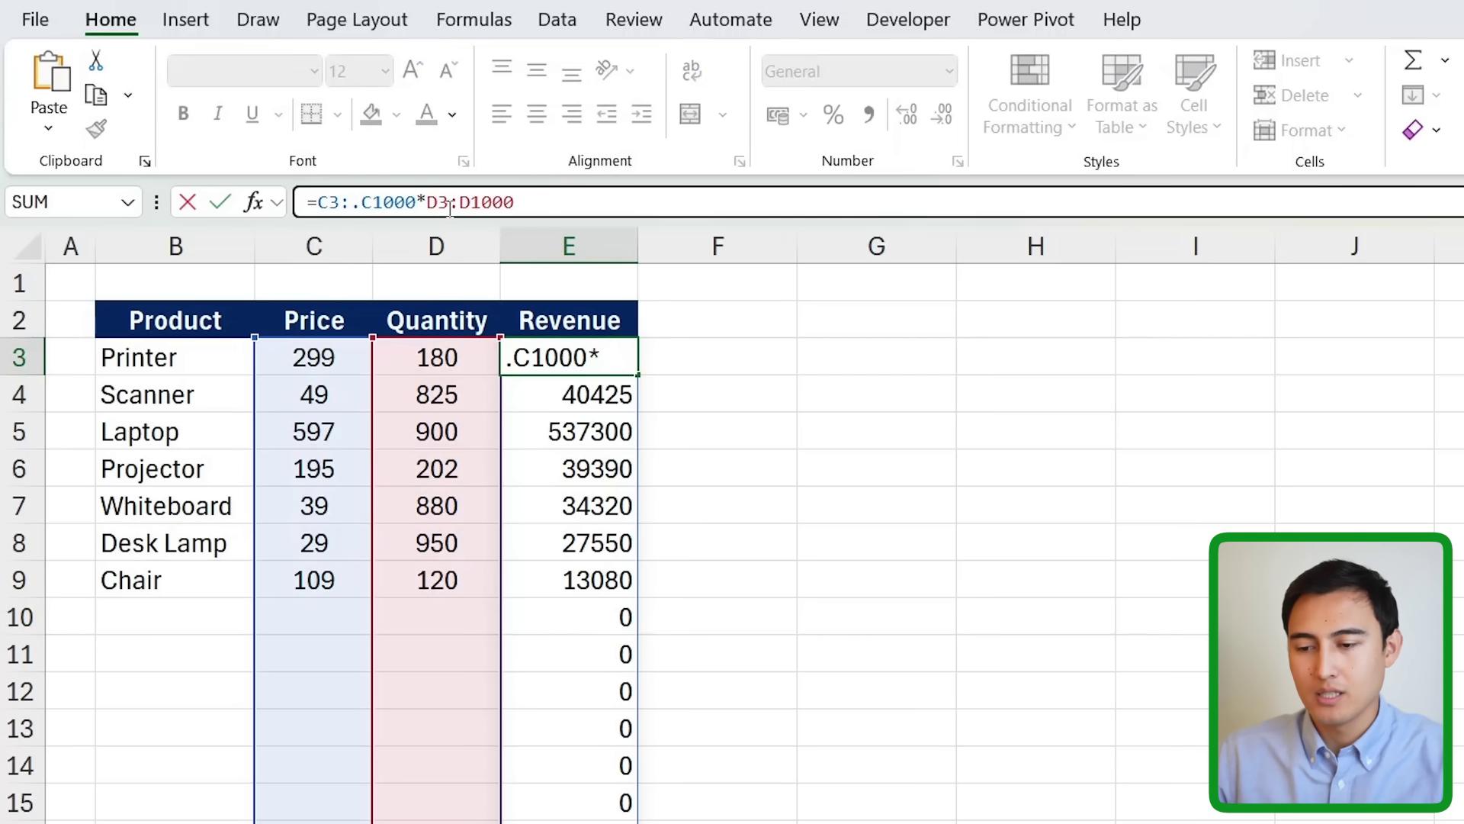
pyautogui.click(463, 201)
pyautogui.write('.')
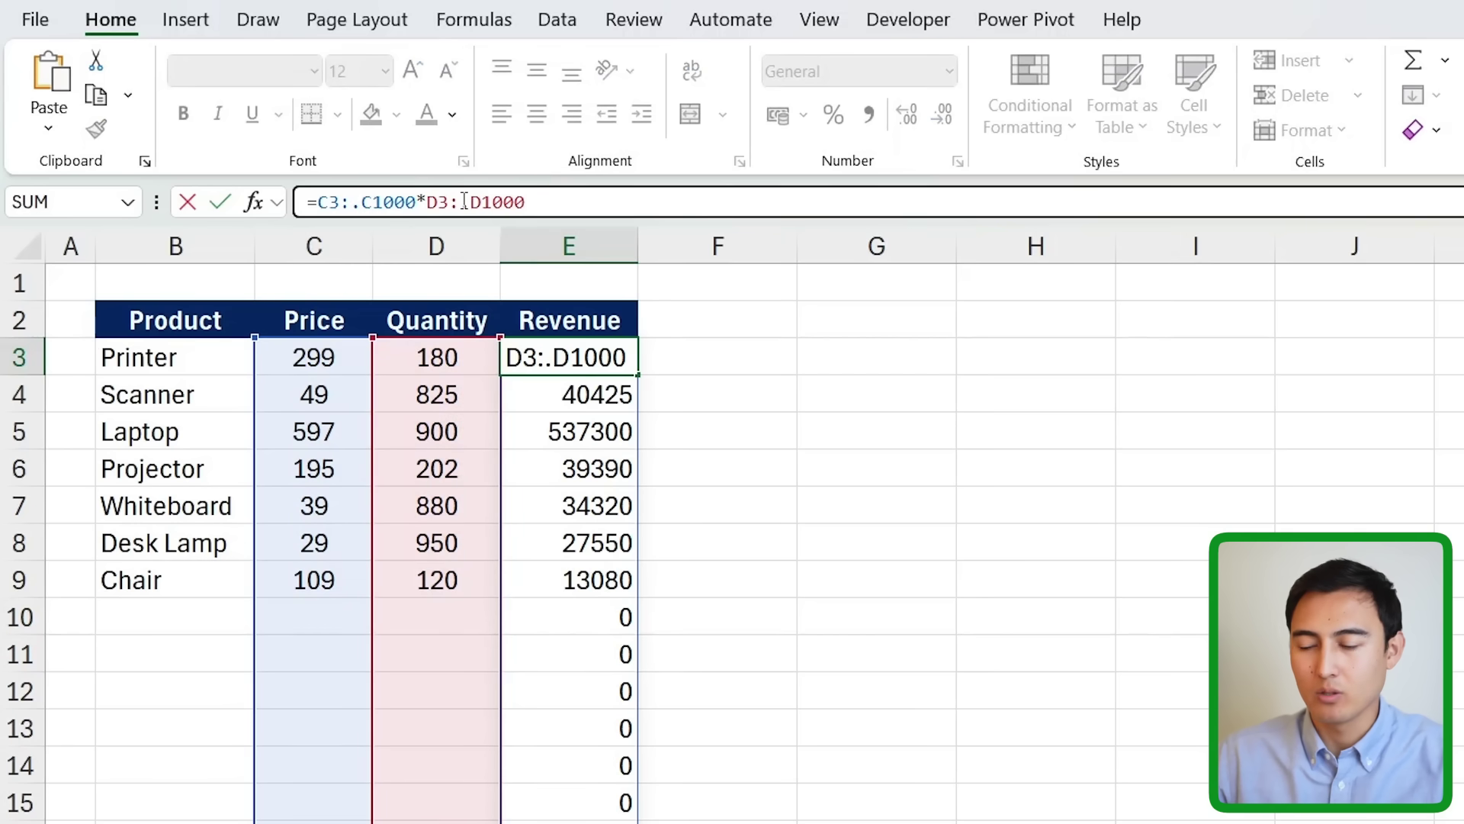
pyautogui.press('Return')
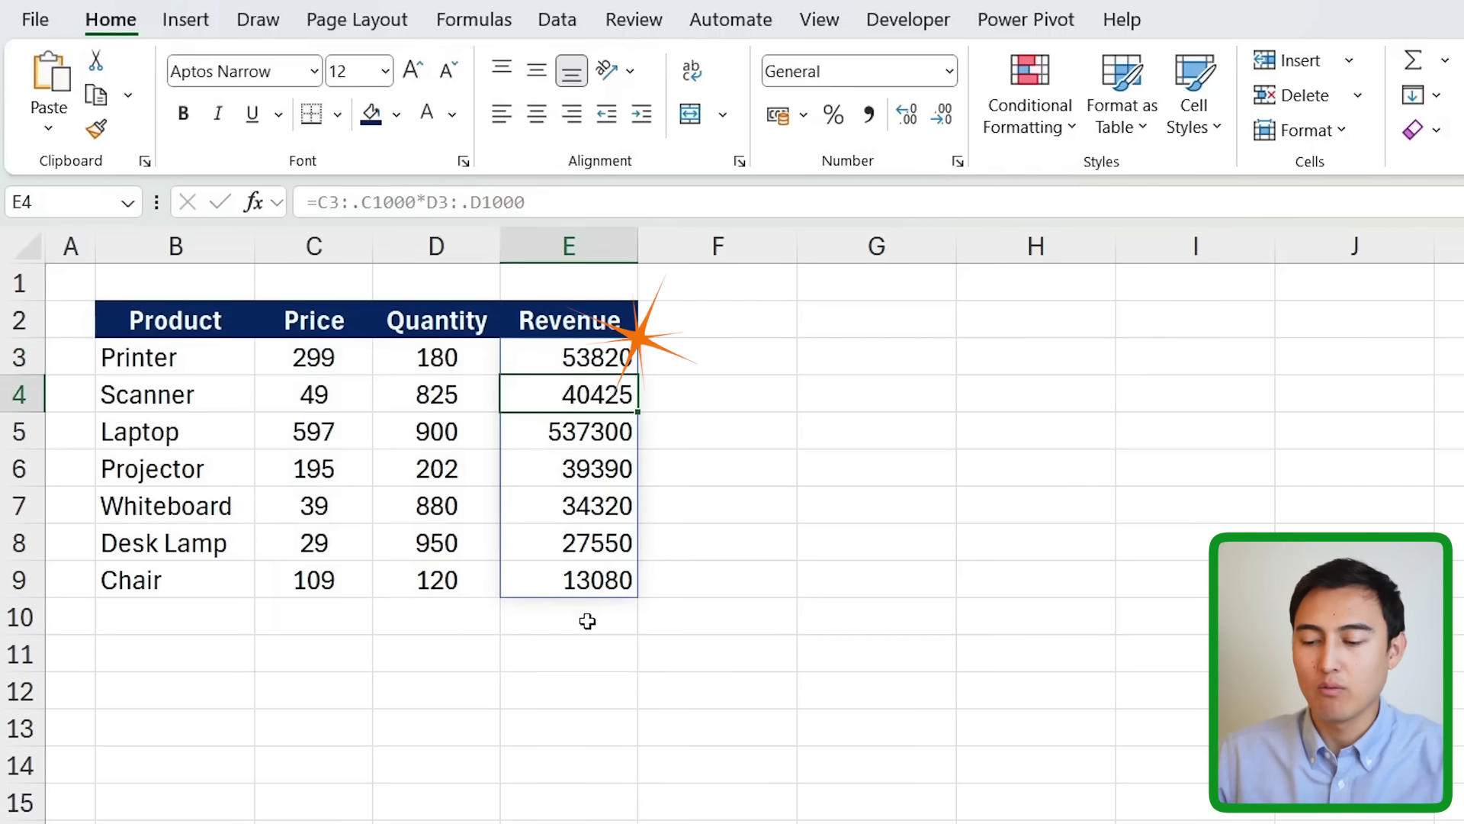
pyautogui.press('Down')
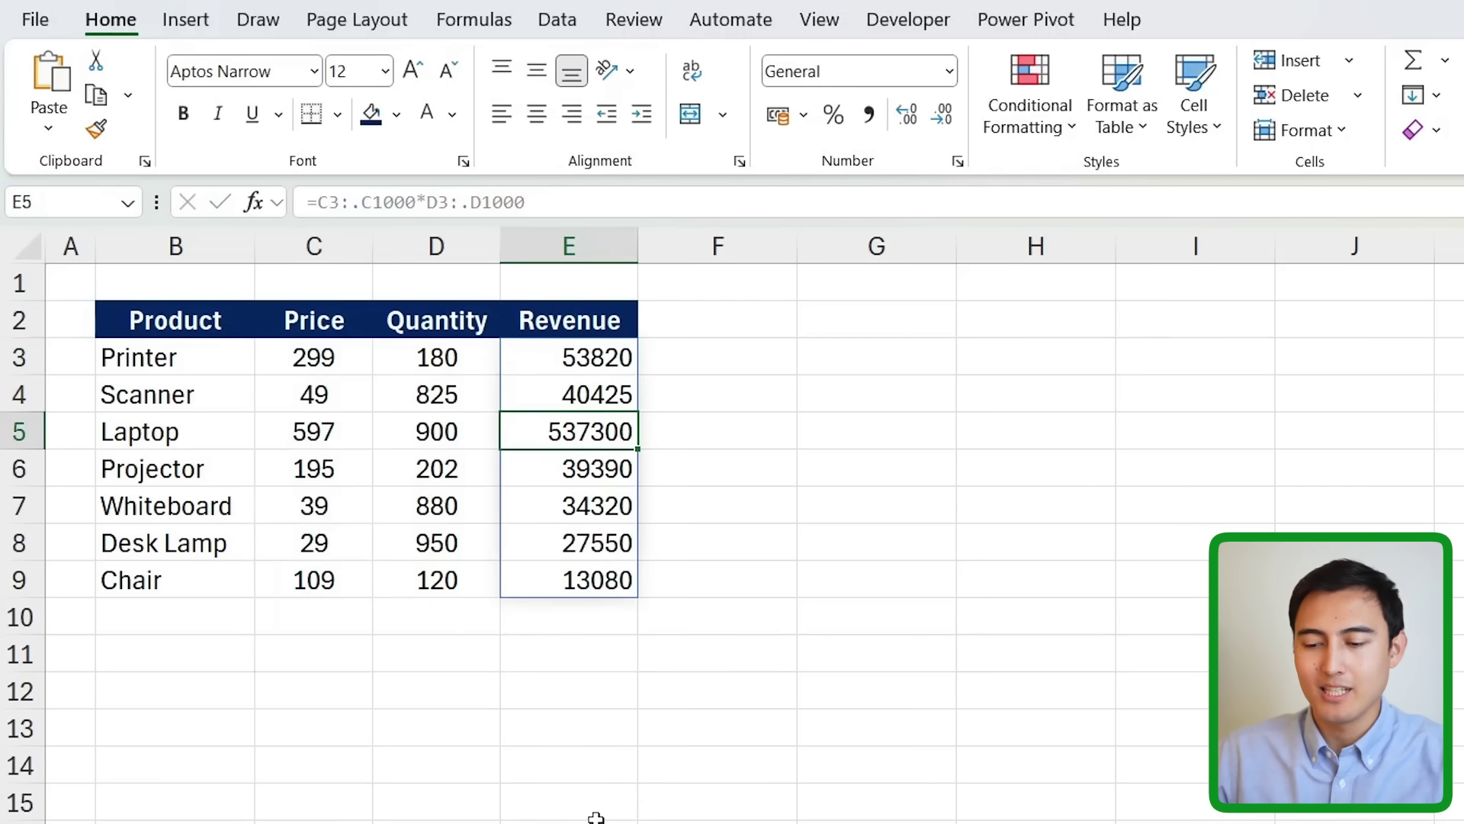
# - Add a test row 10 with price 100 and quantity 10
pyautogui.click(202, 627)
pyautogui.press('Right')
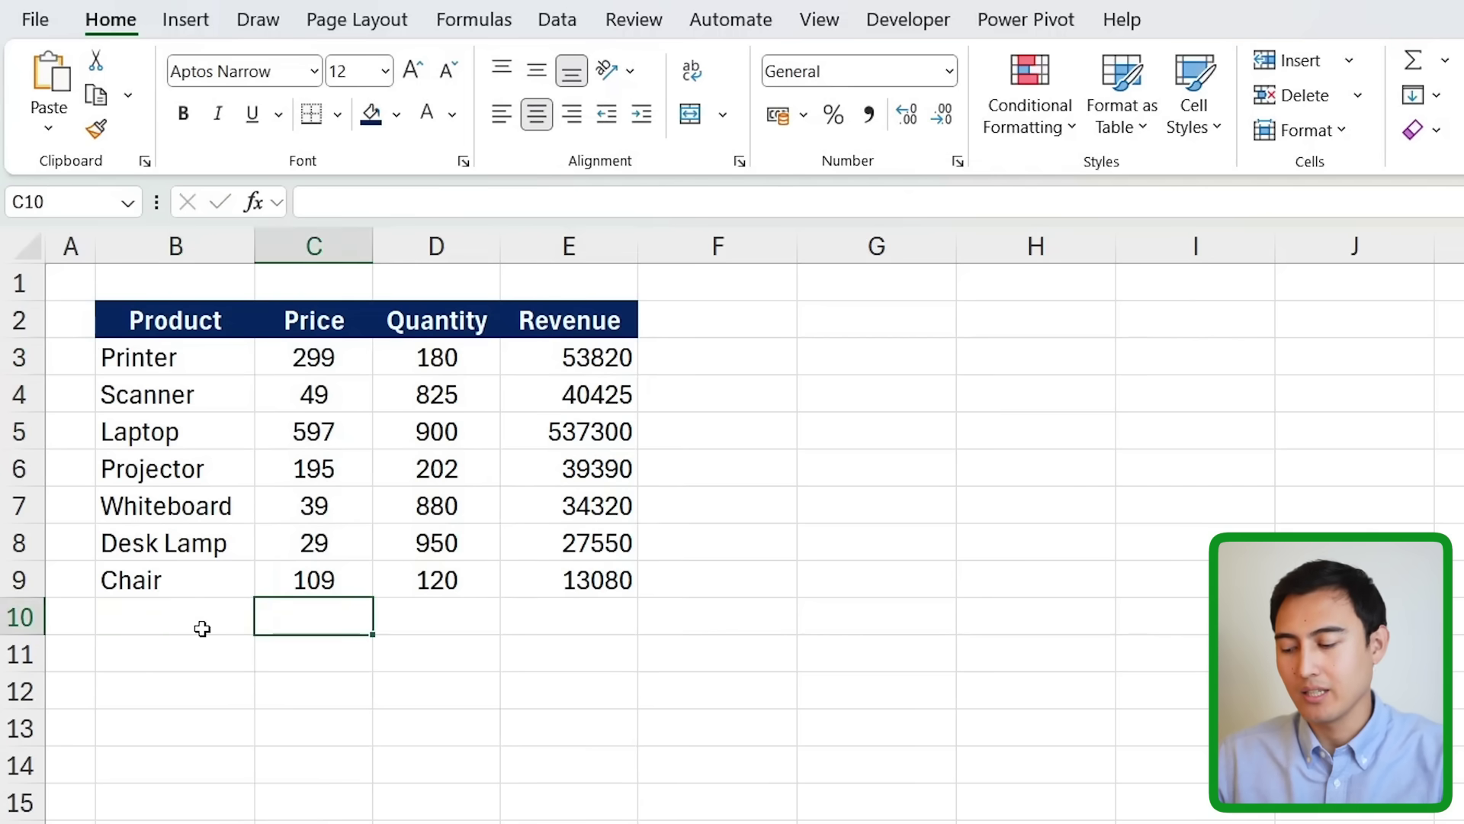
pyautogui.write('100')
pyautogui.press('Tab')
pyautogui.write('10')
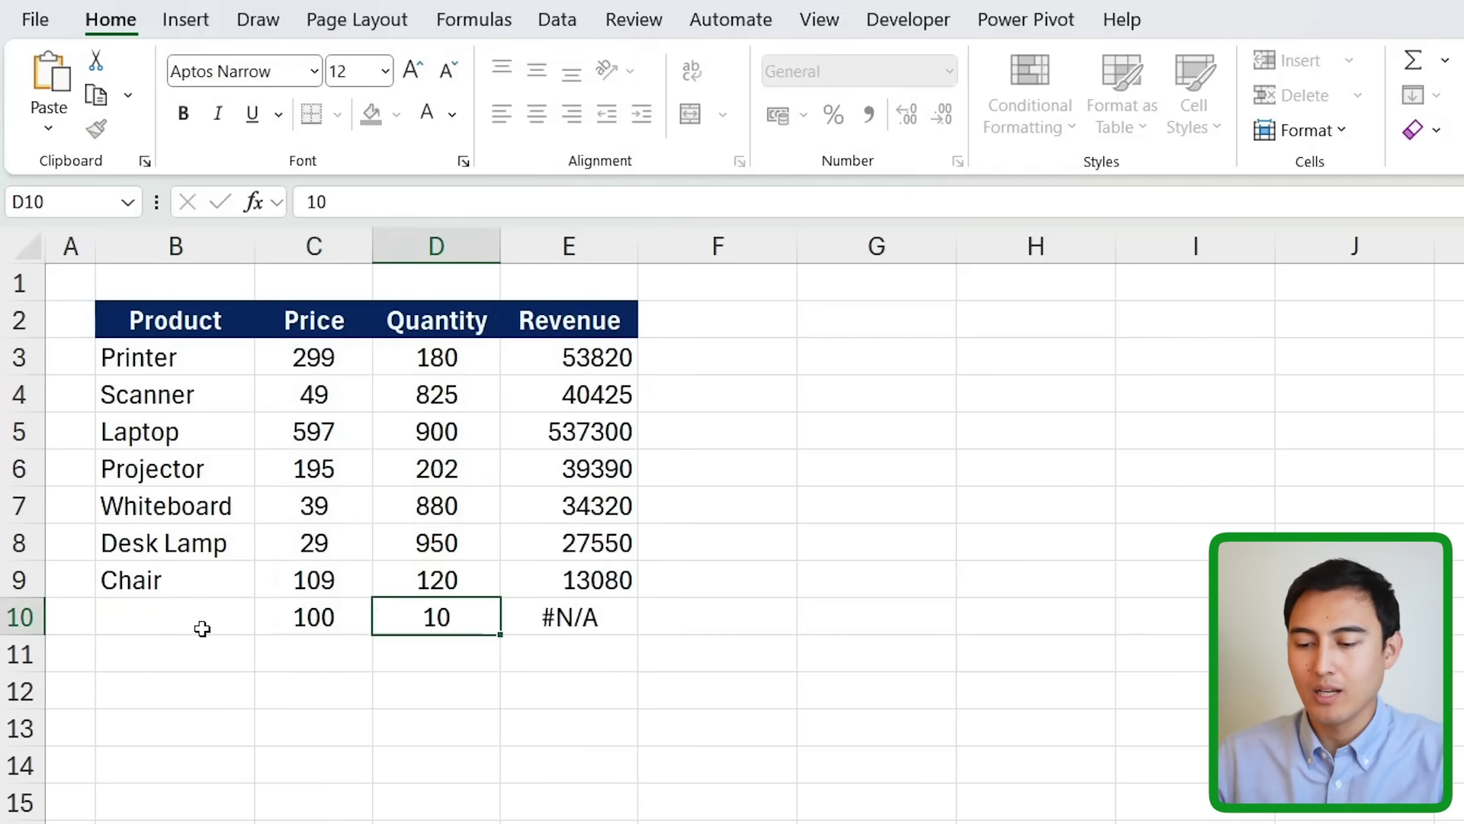
pyautogui.press('Return')
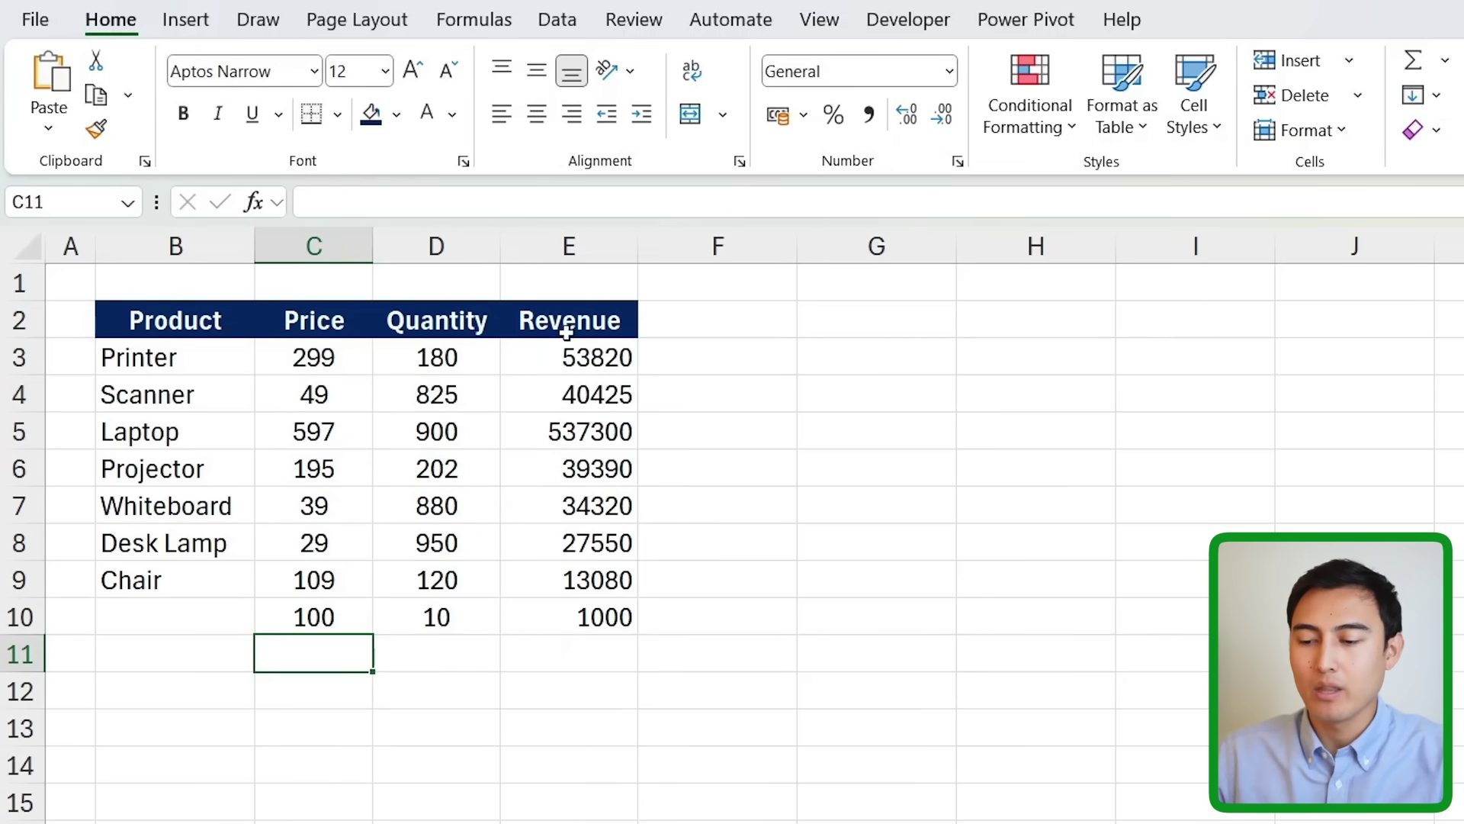
# - Inspect E3's spilling revenue formula, then select a block of the customer sales records
pyautogui.click(571, 365)
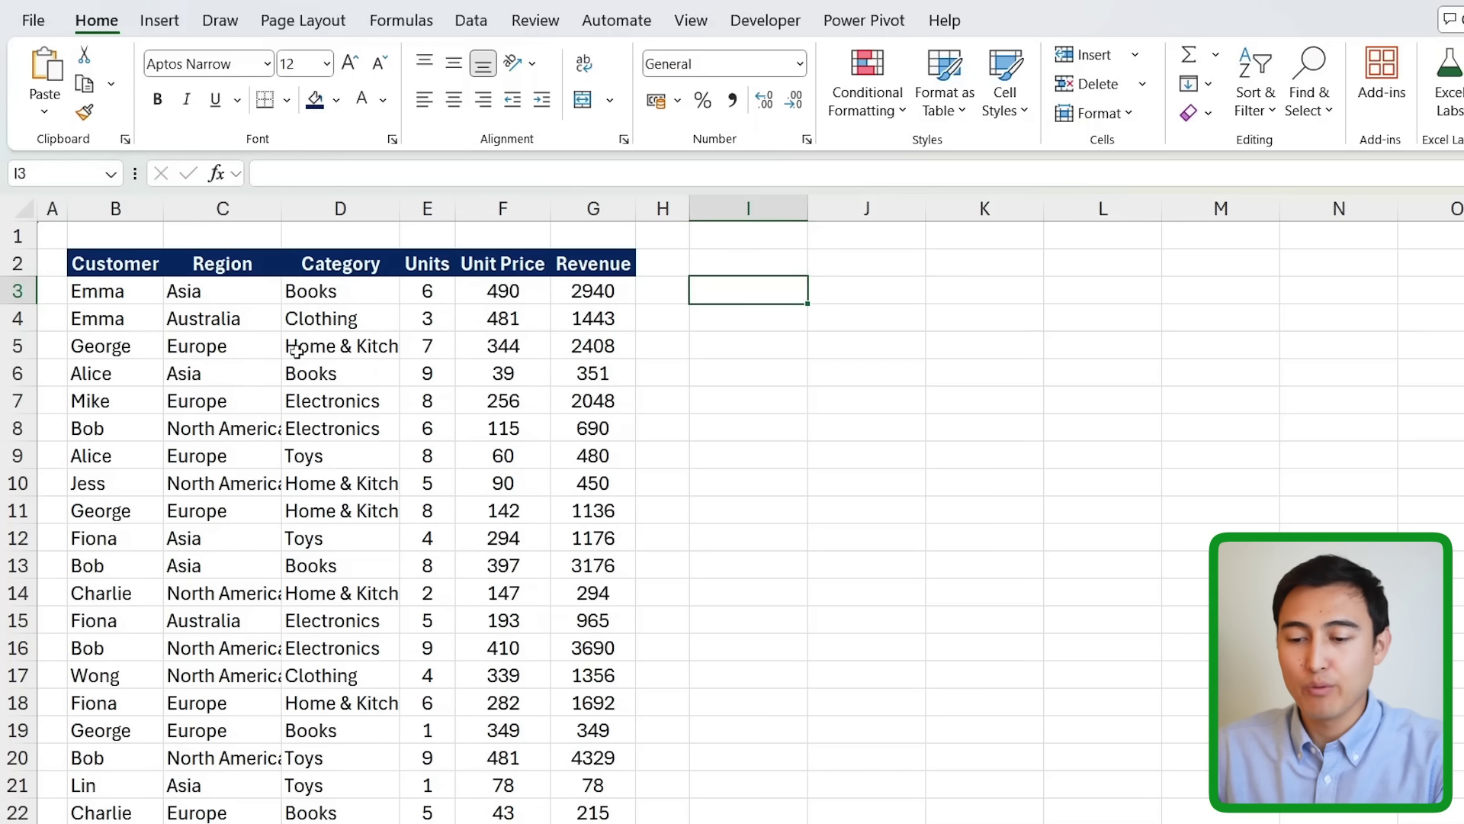
pyautogui.moveTo(129, 284); pyautogui.dragTo(625, 702)
# - Review the Books and Clothing Category entries and the Revenue formula in G3
pyautogui.click(359, 596)
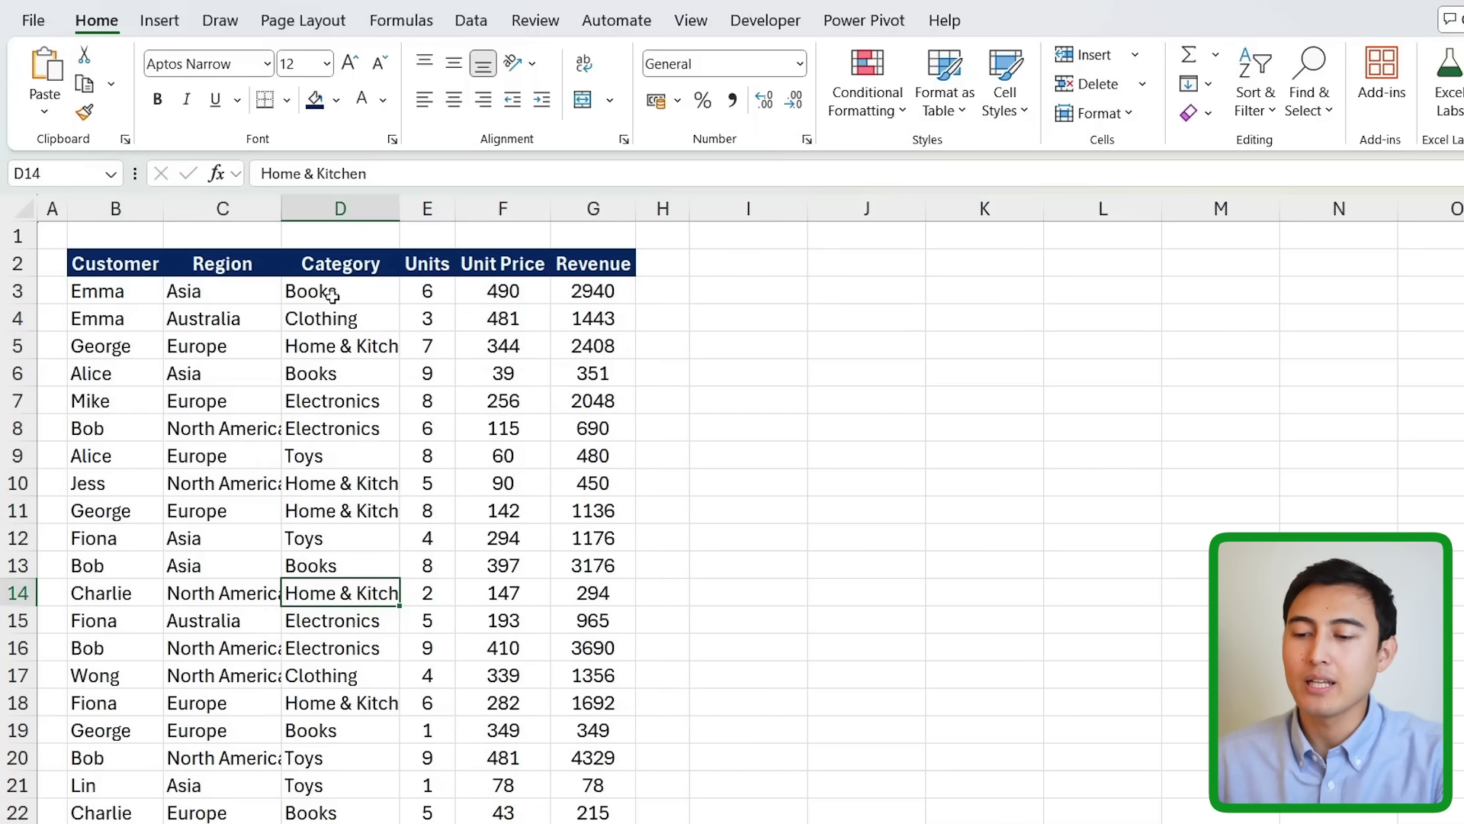
pyautogui.click(777, 289)
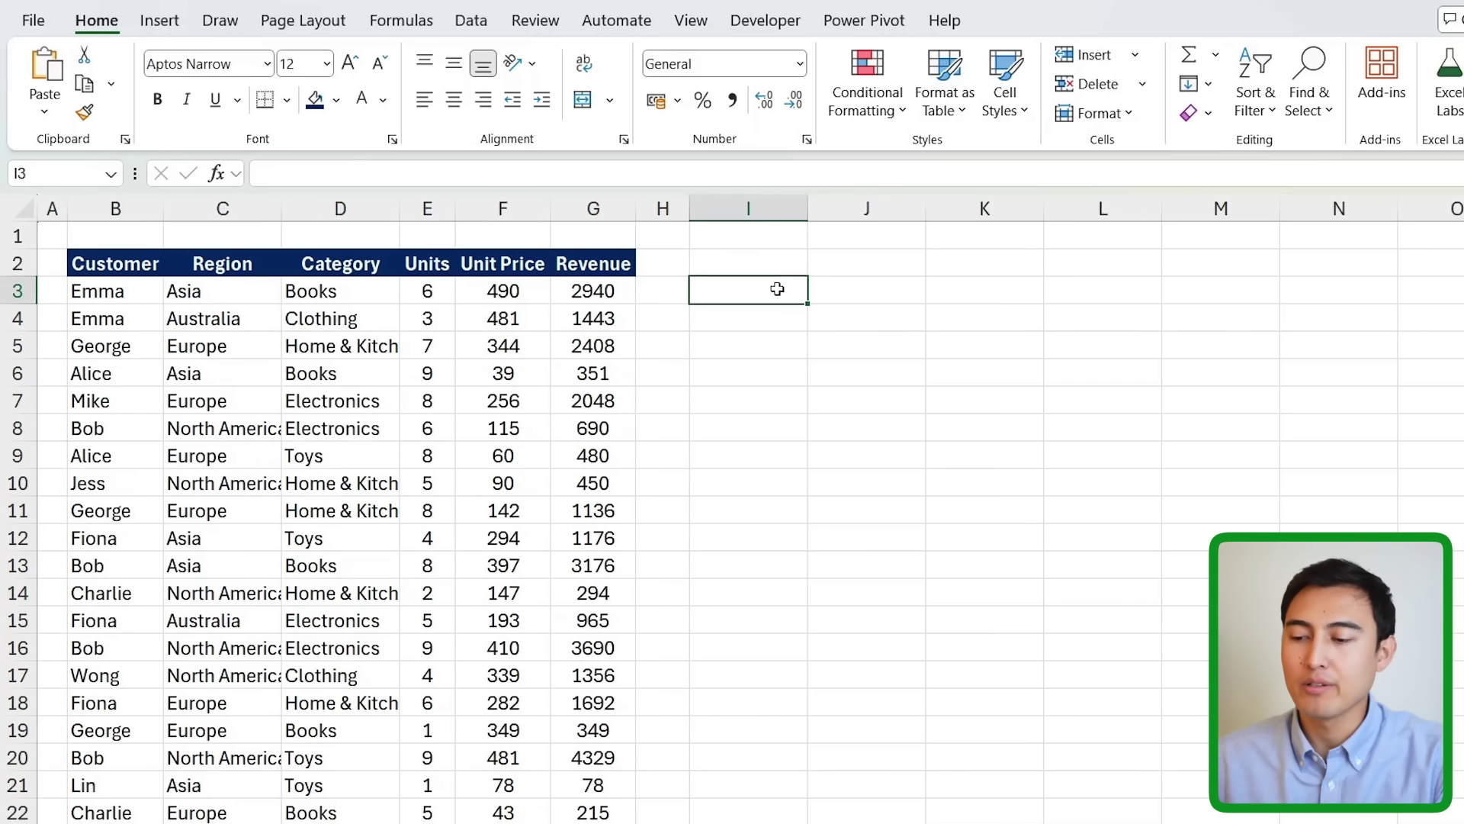
pyautogui.click(332, 294)
pyautogui.press('Right')
pyautogui.press('Right')
pyautogui.press('Right')
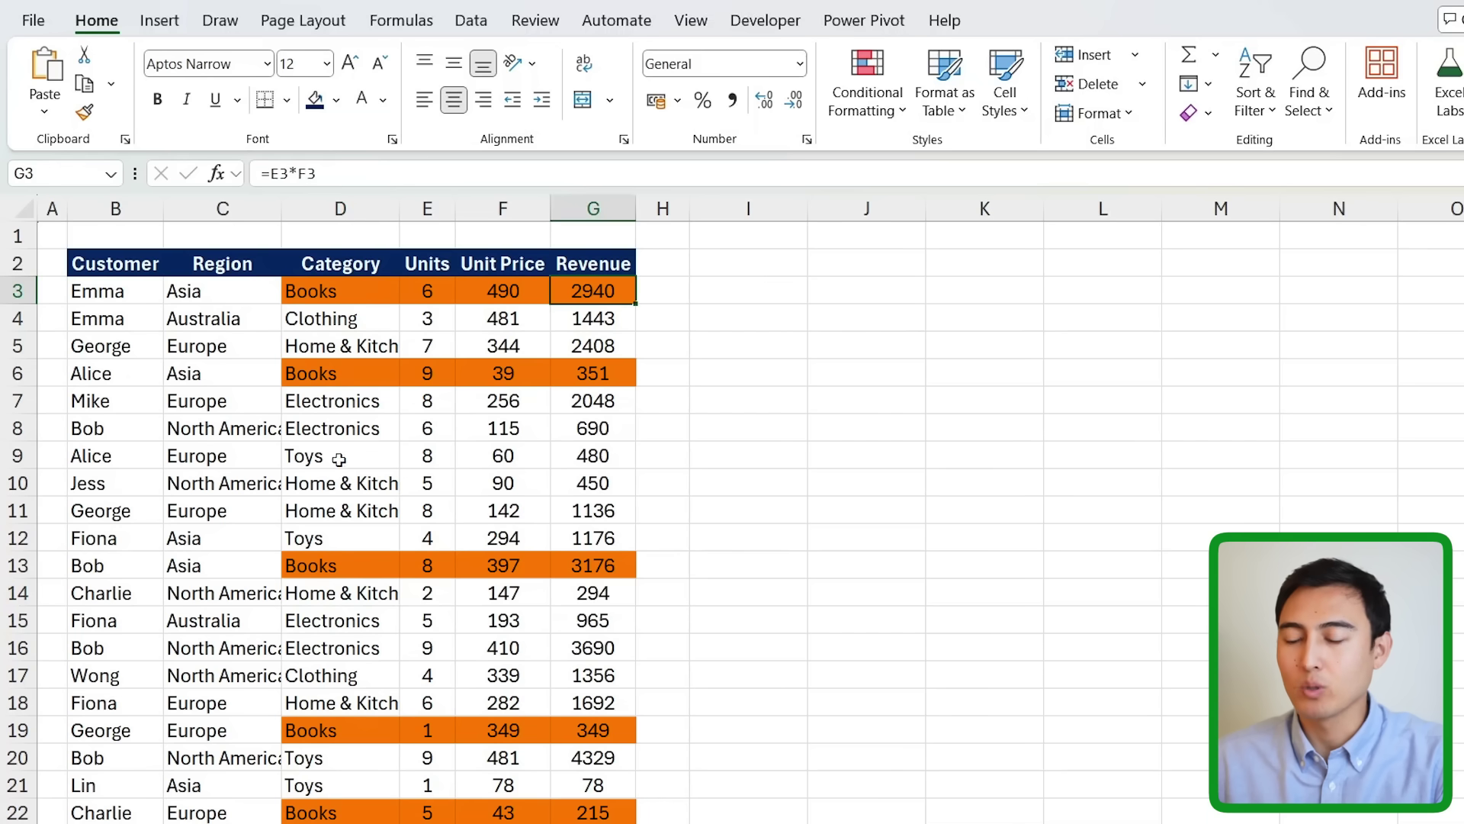
pyautogui.click(336, 324)
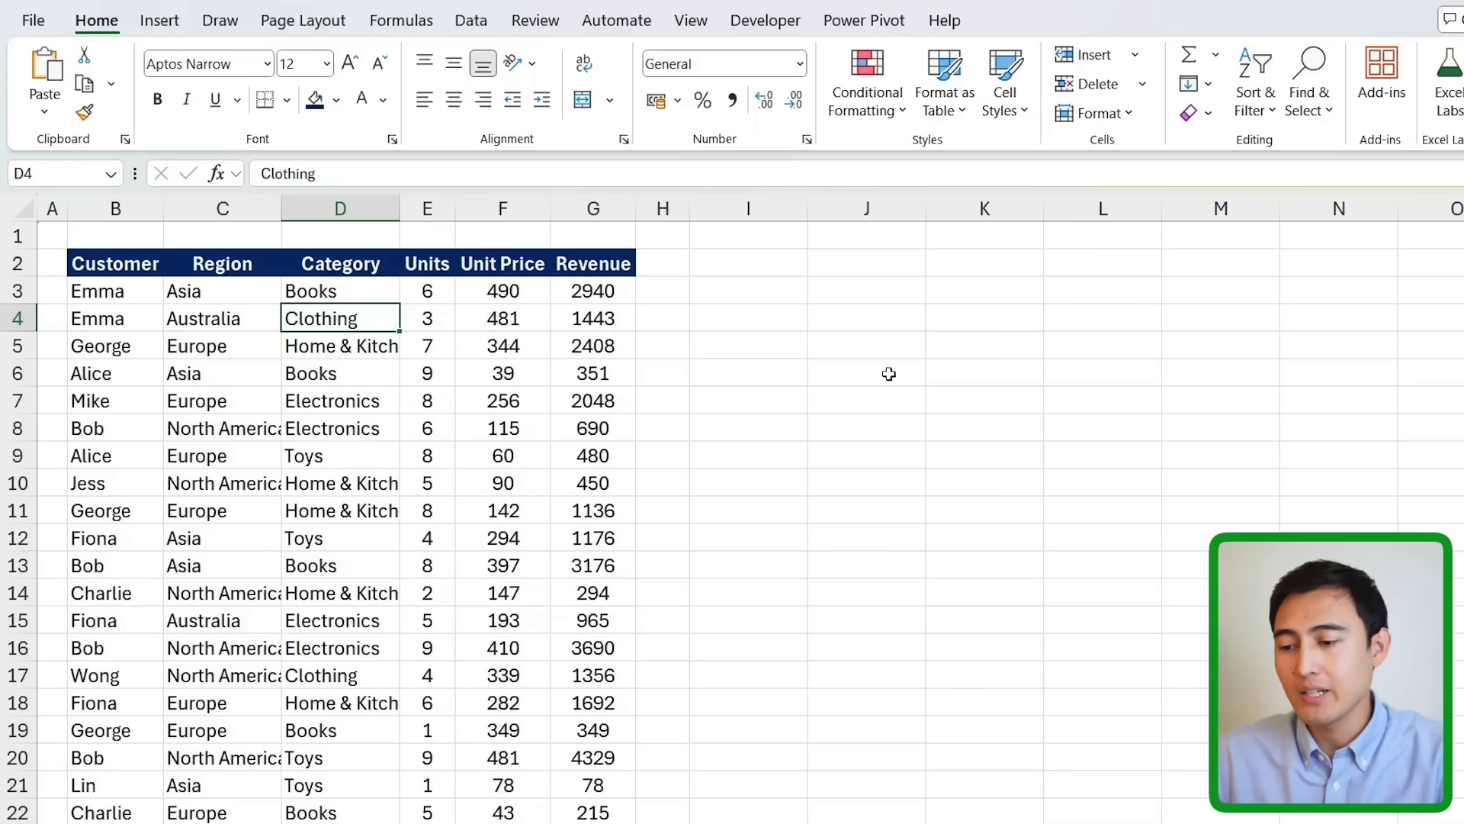
# - Enter =GROUPBY(D2:D22,G2:G22,SUM) in I3 to sum Revenue per Category
pyautogui.click(765, 292)
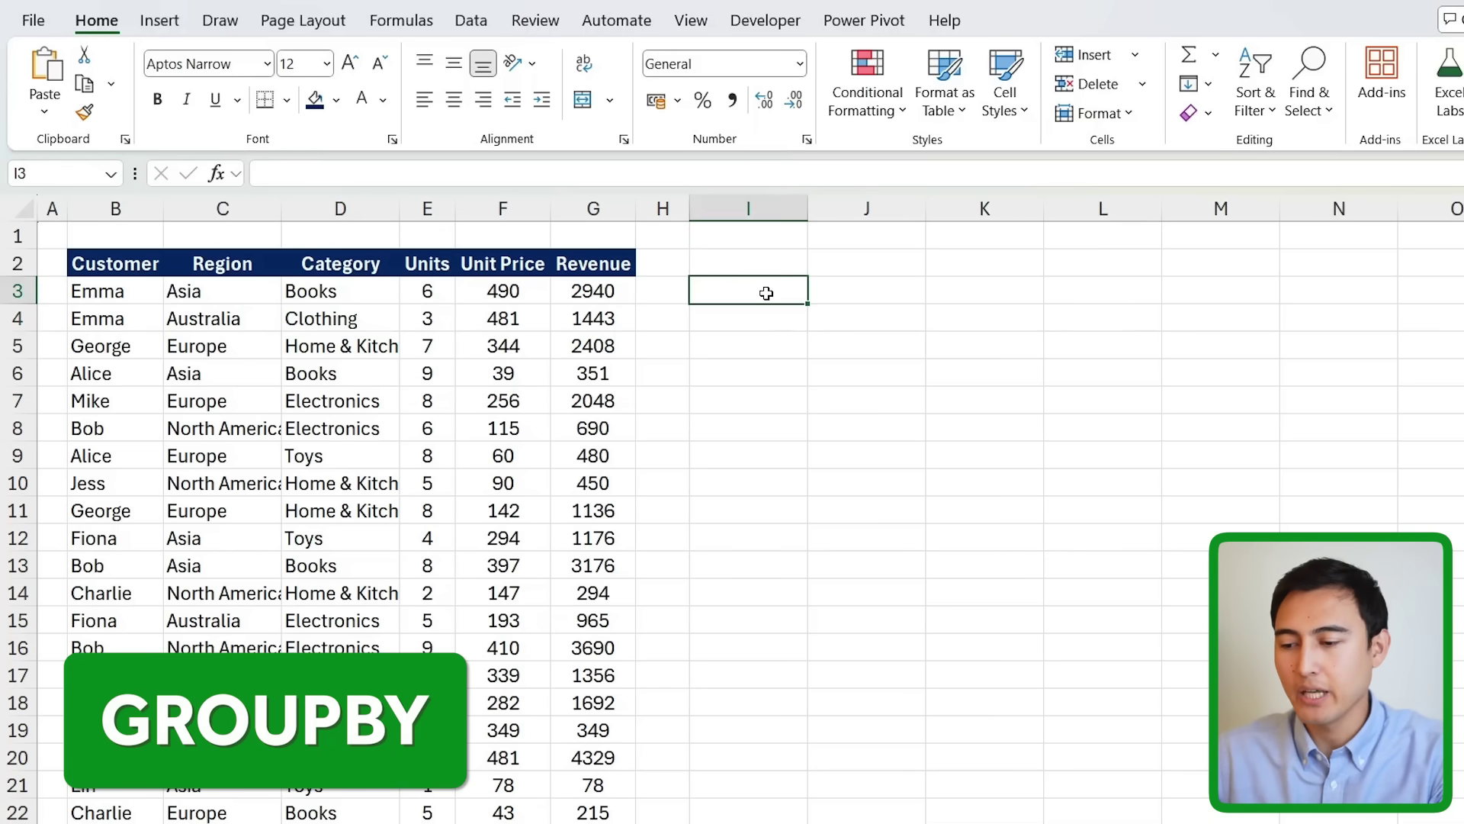
pyautogui.write('=group')
pyautogui.press('Tab')
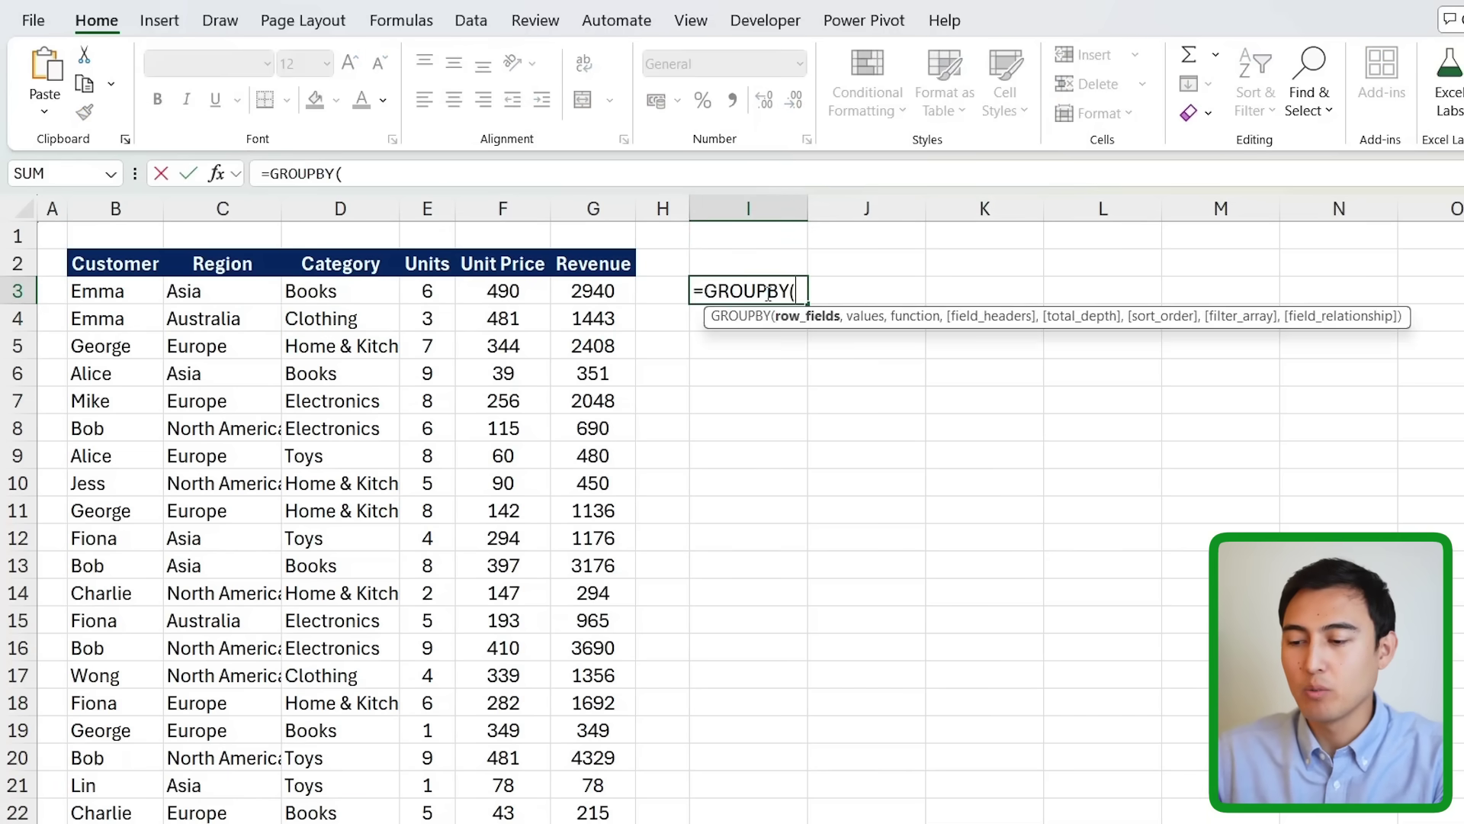
pyautogui.click(359, 289)
pyautogui.press('Up')
pyautogui.hotkey('ctrl', 'shift', 'Down')
pyautogui.write(',')
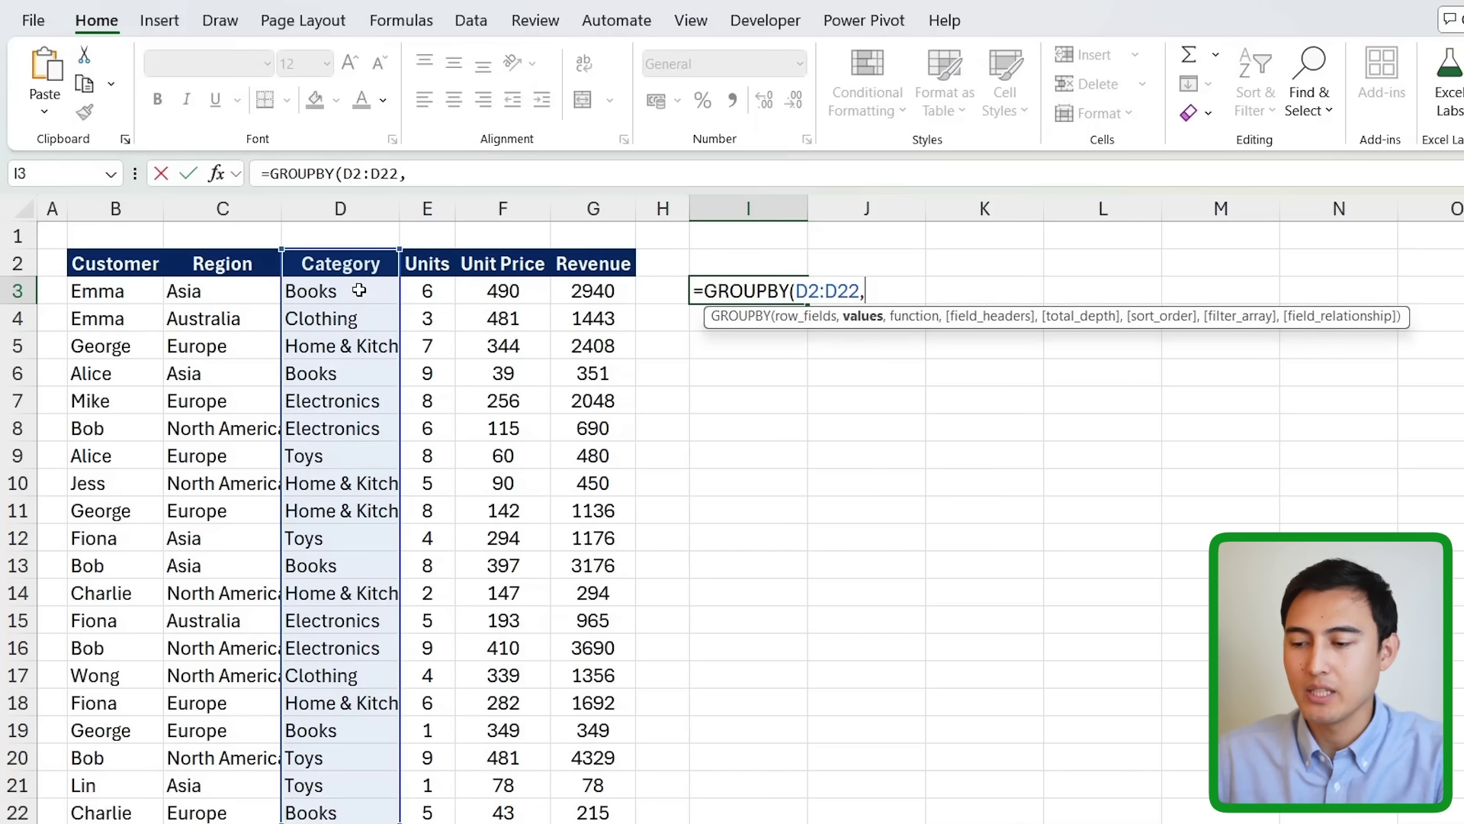
pyautogui.click(585, 261)
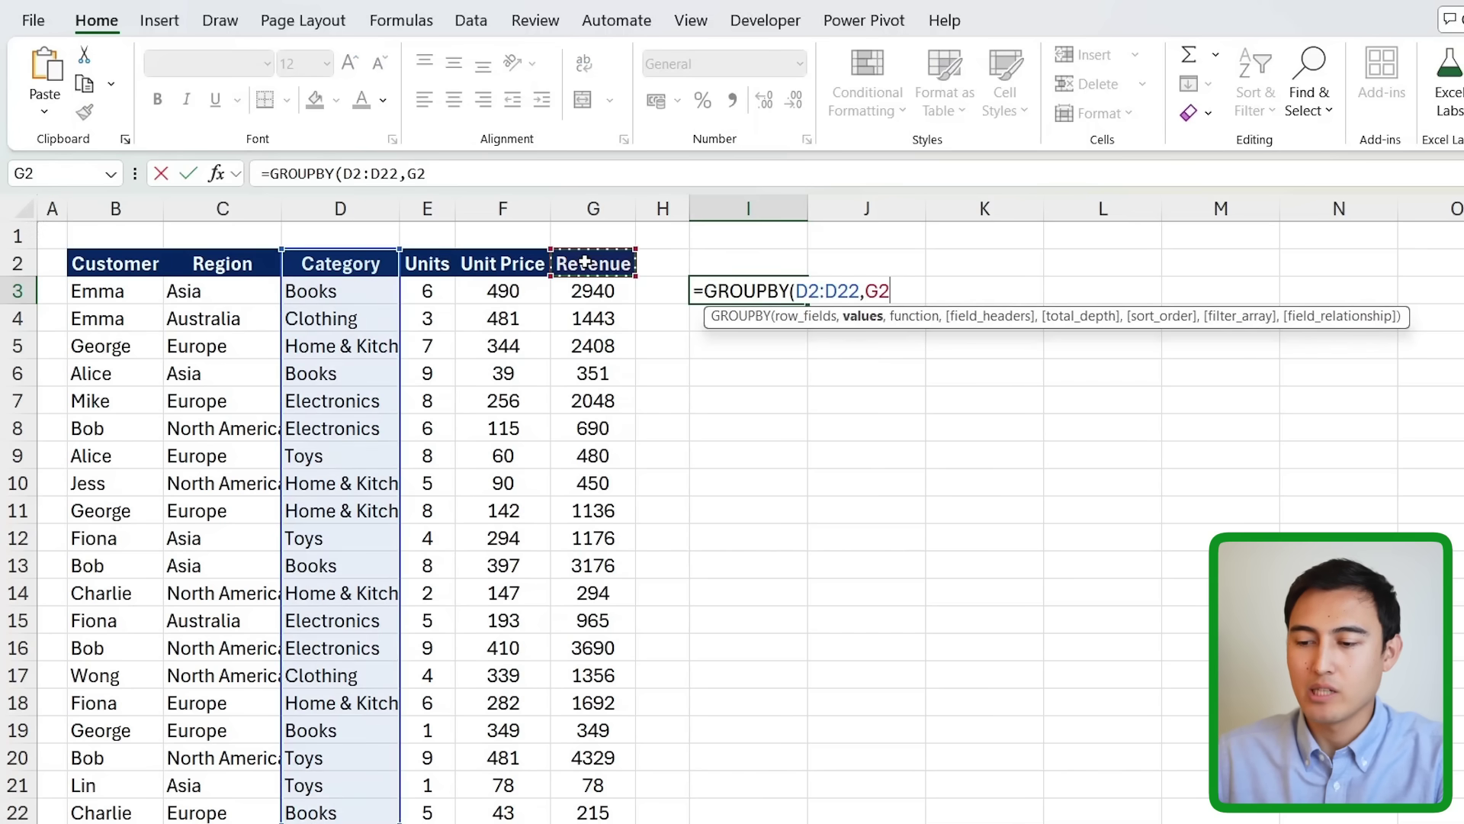
pyautogui.hotkey('ctrl', 'shift', 'Down')
pyautogui.write(',')
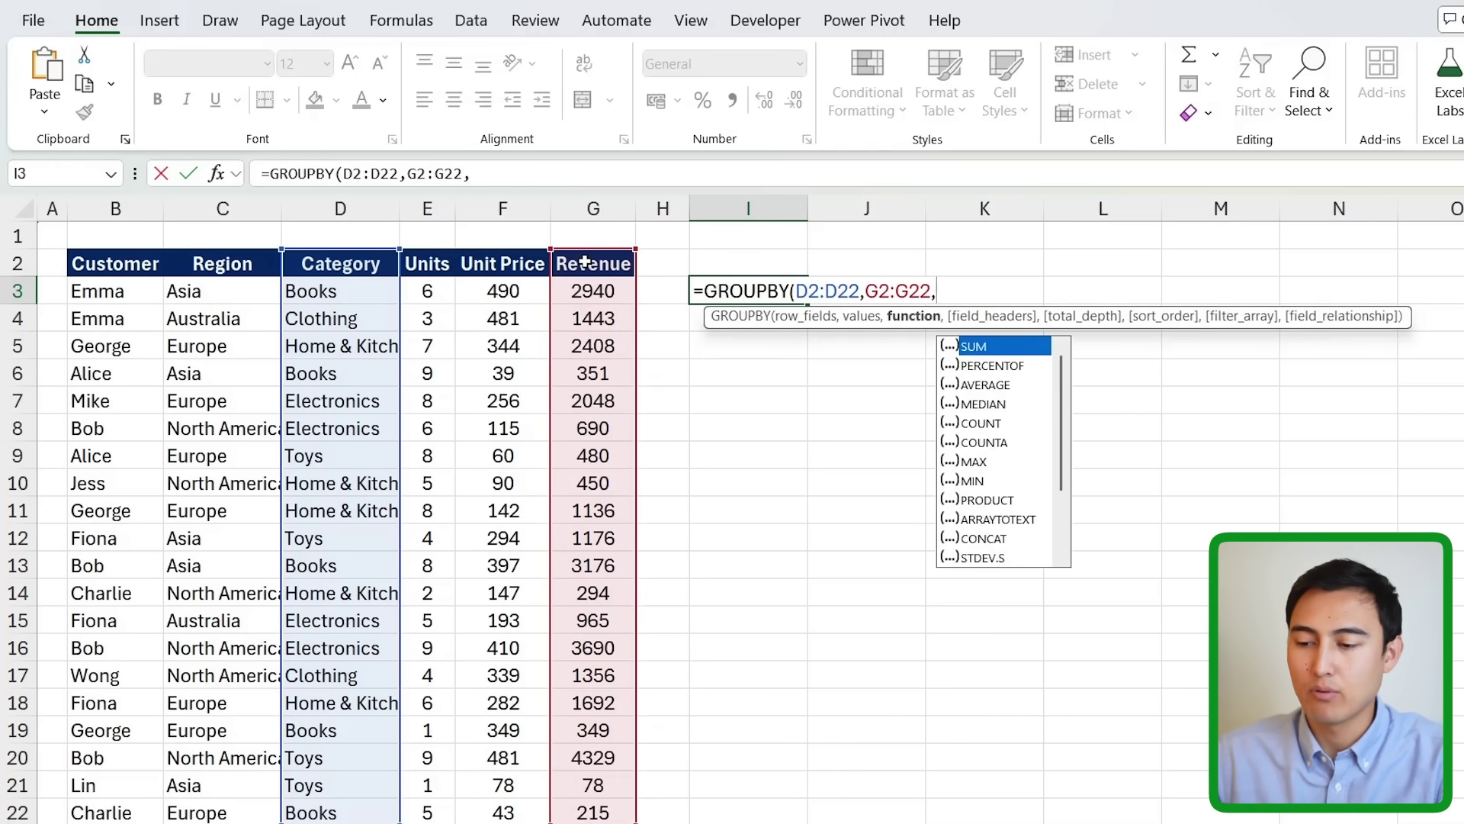
pyautogui.write('sum')
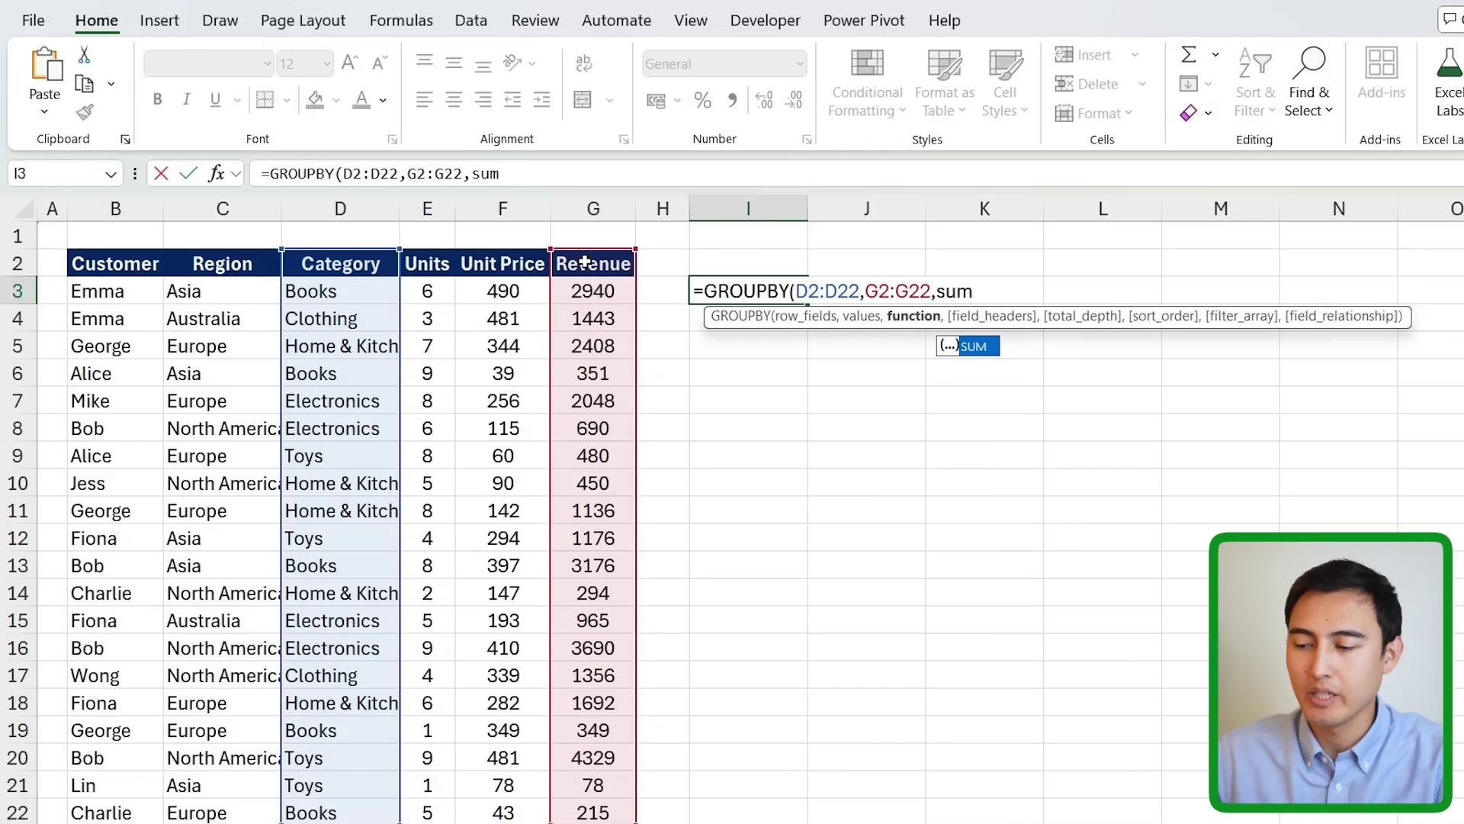
pyautogui.press('Tab')
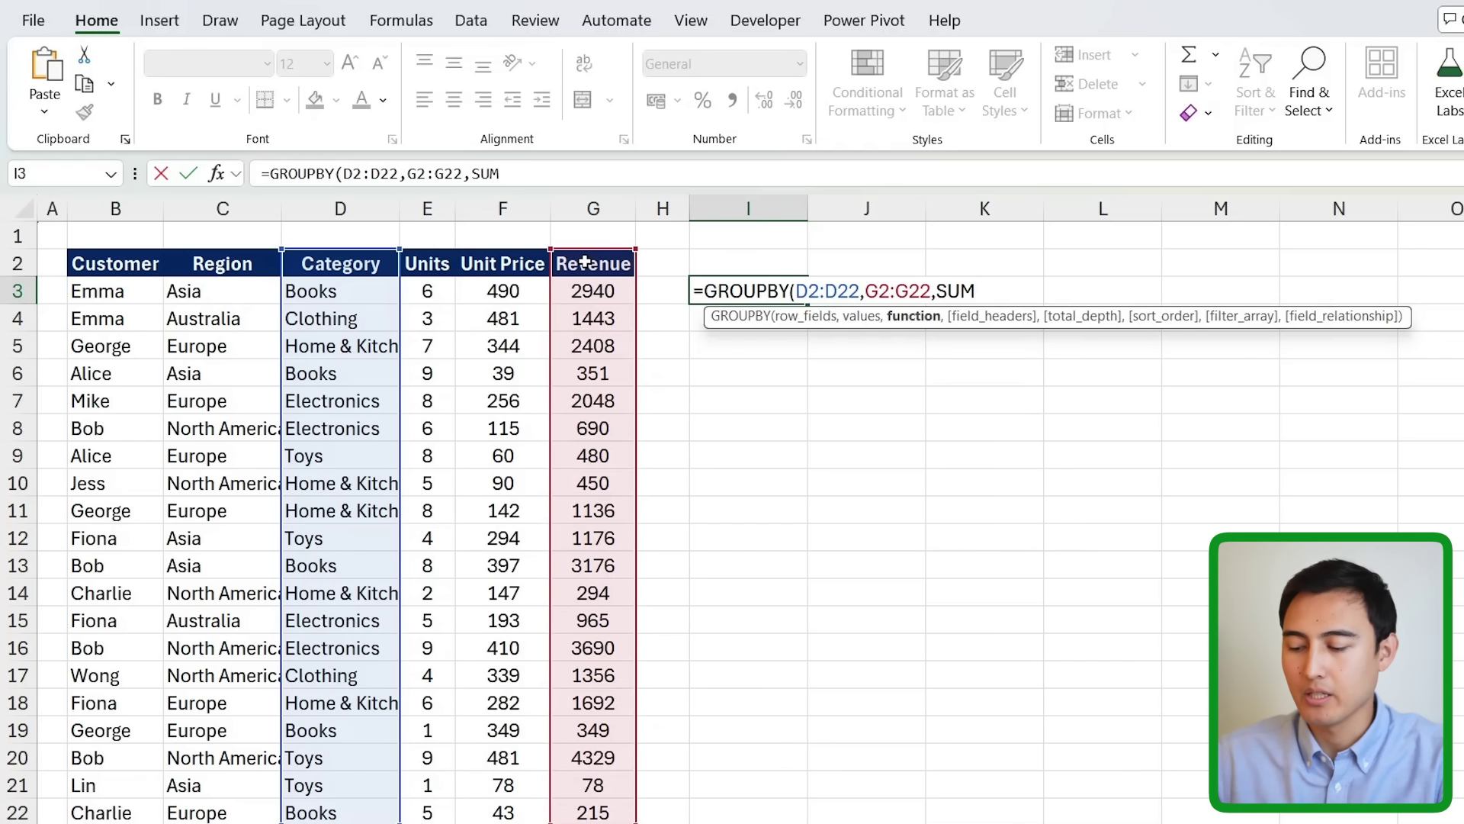
pyautogui.write(')')
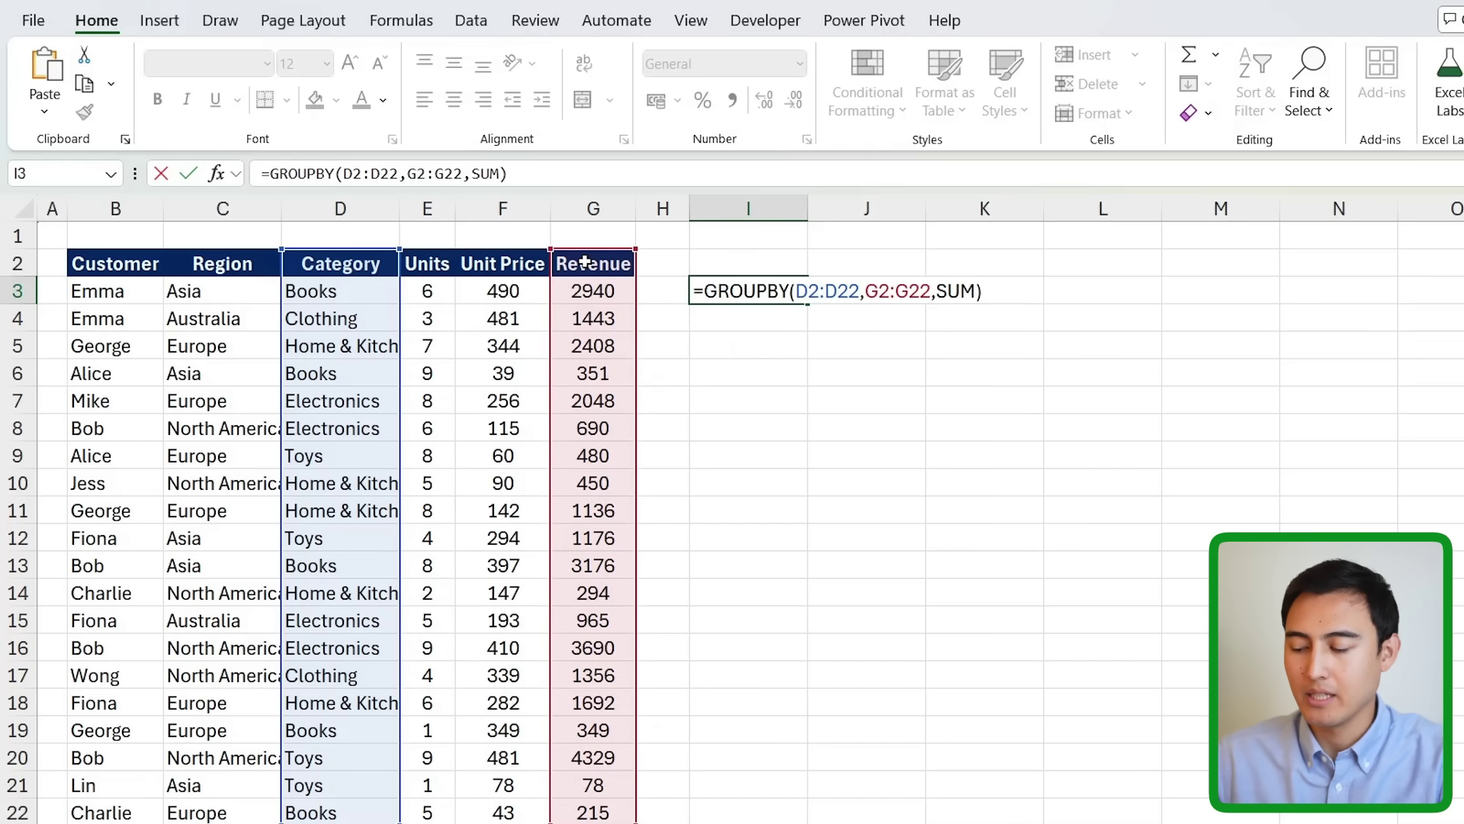
pyautogui.press('Return')
pyautogui.press('Up')
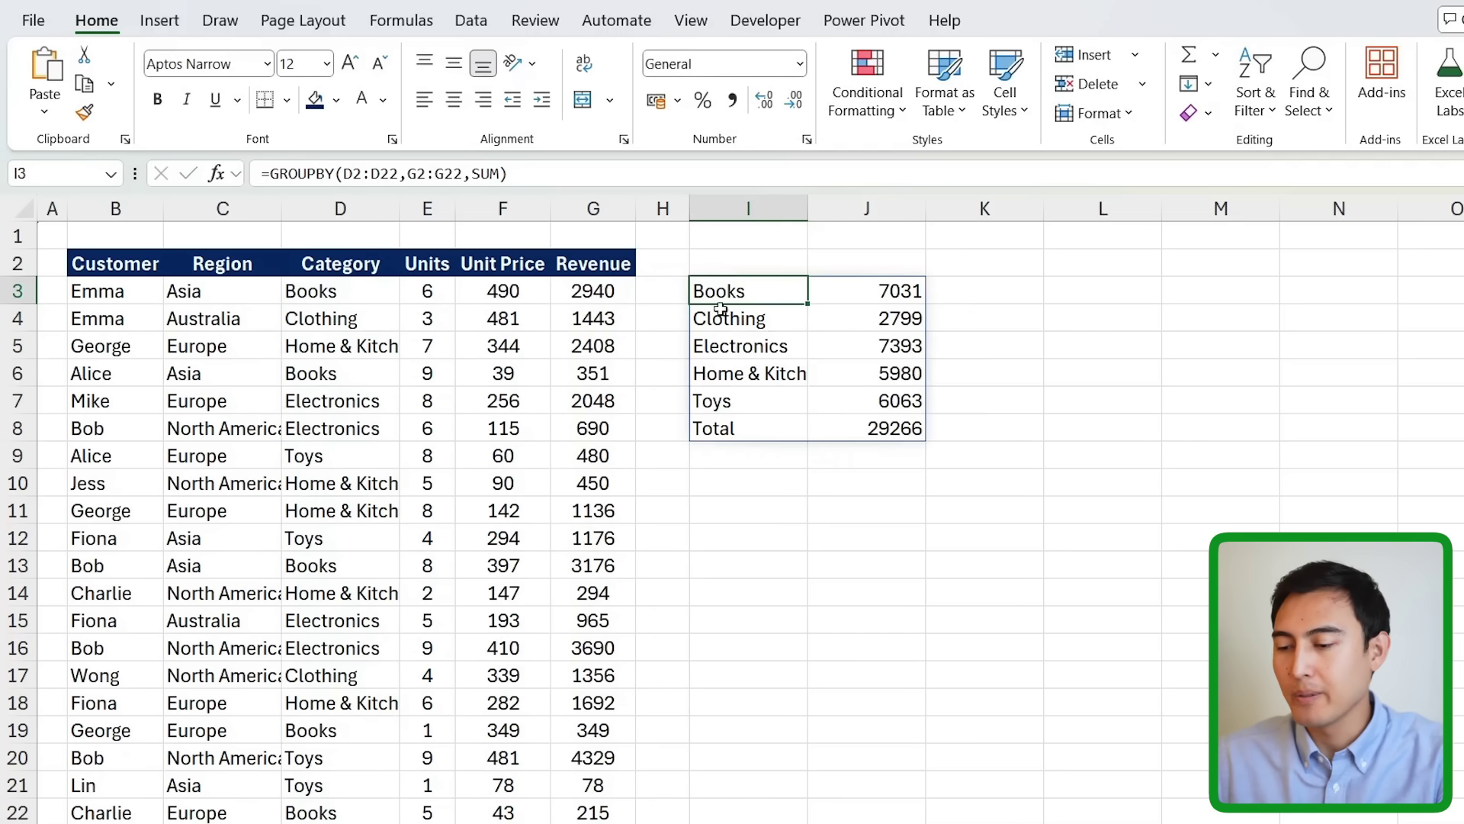
# - Add field_headers option 3 to the GROUPBY formula to show Category and Revenue headers
pyautogui.doubleClick(760, 283)
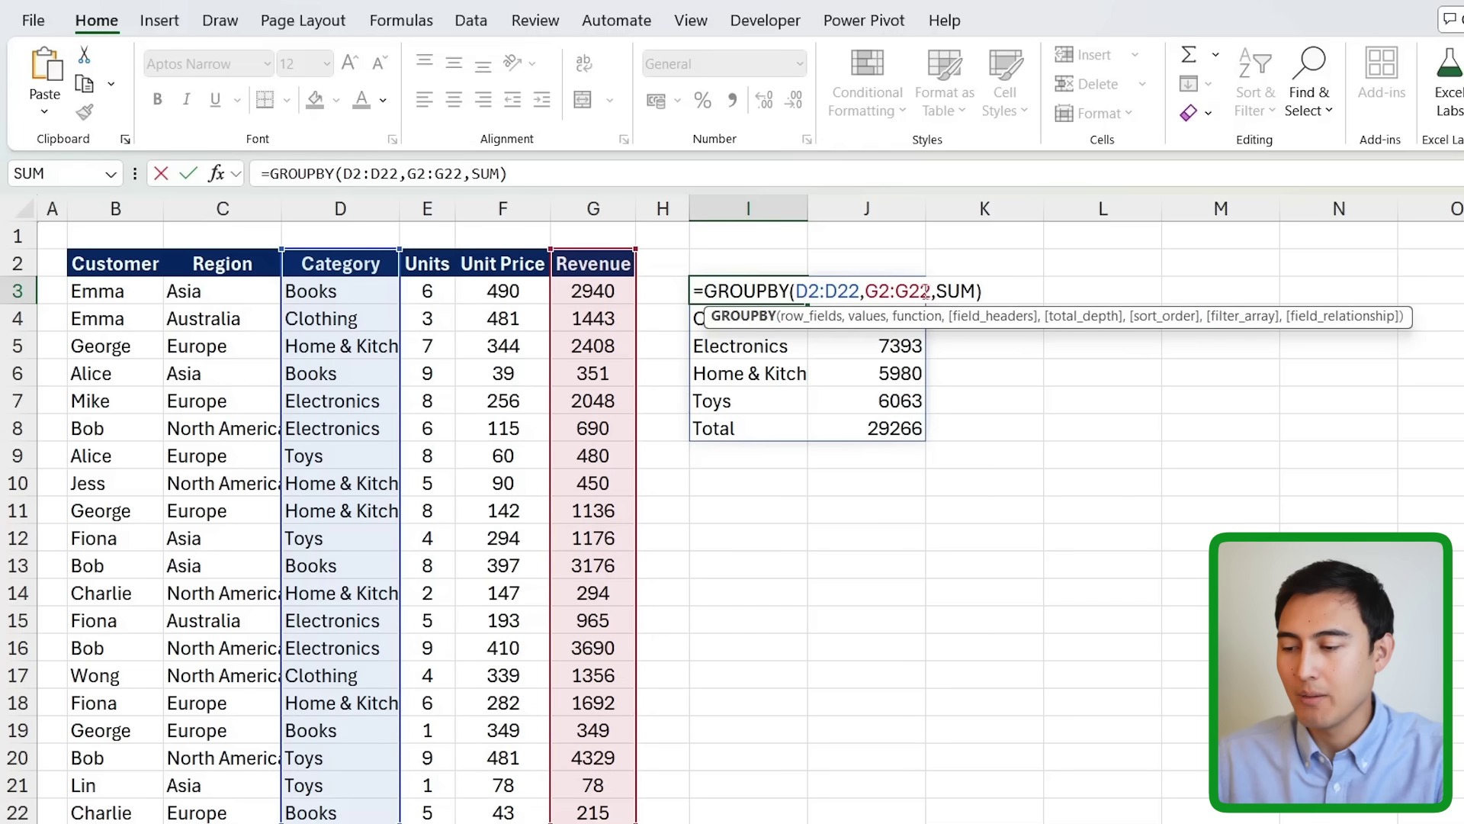
pyautogui.click(979, 291)
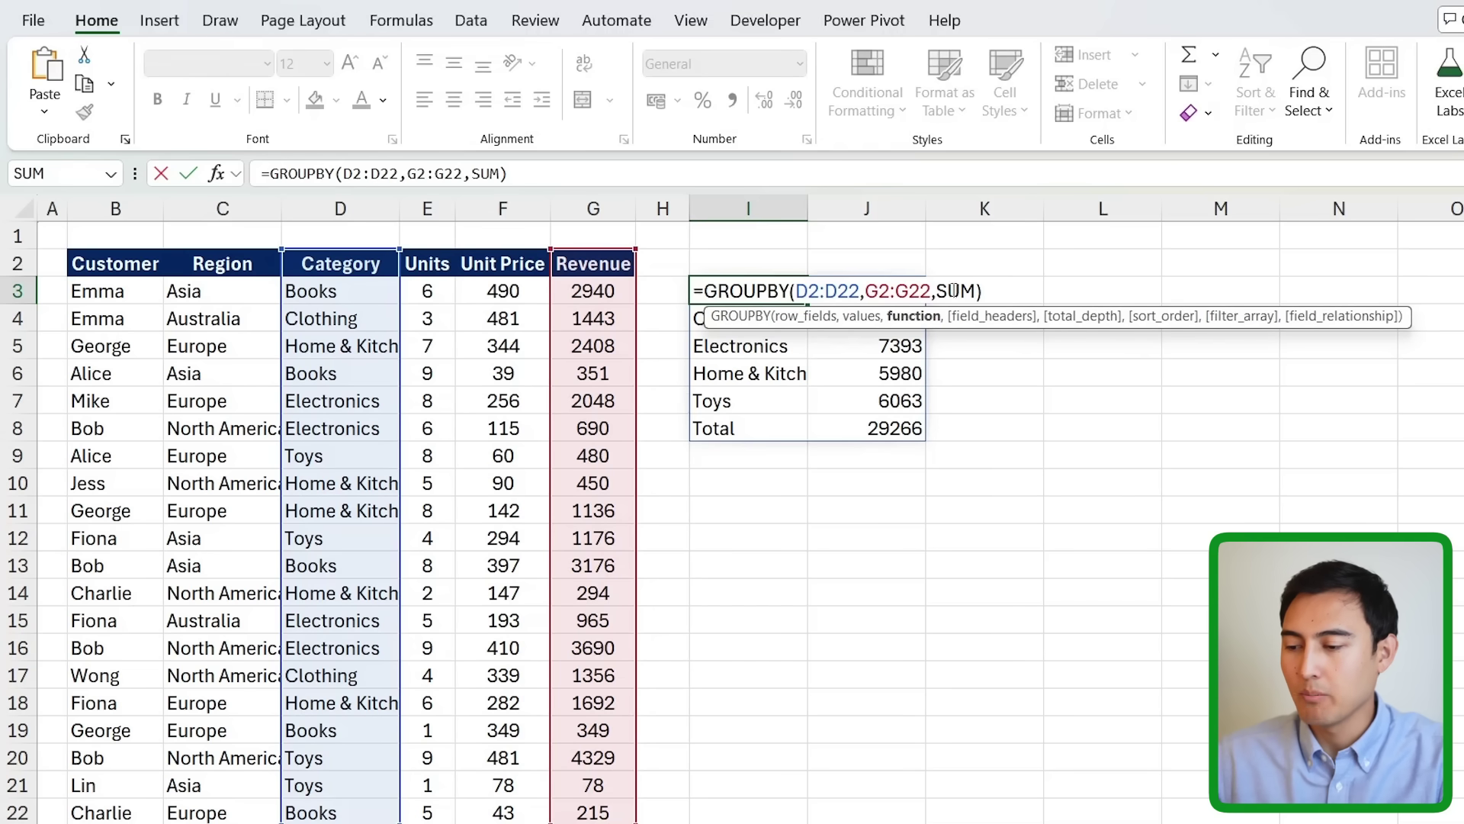
pyautogui.write(',')
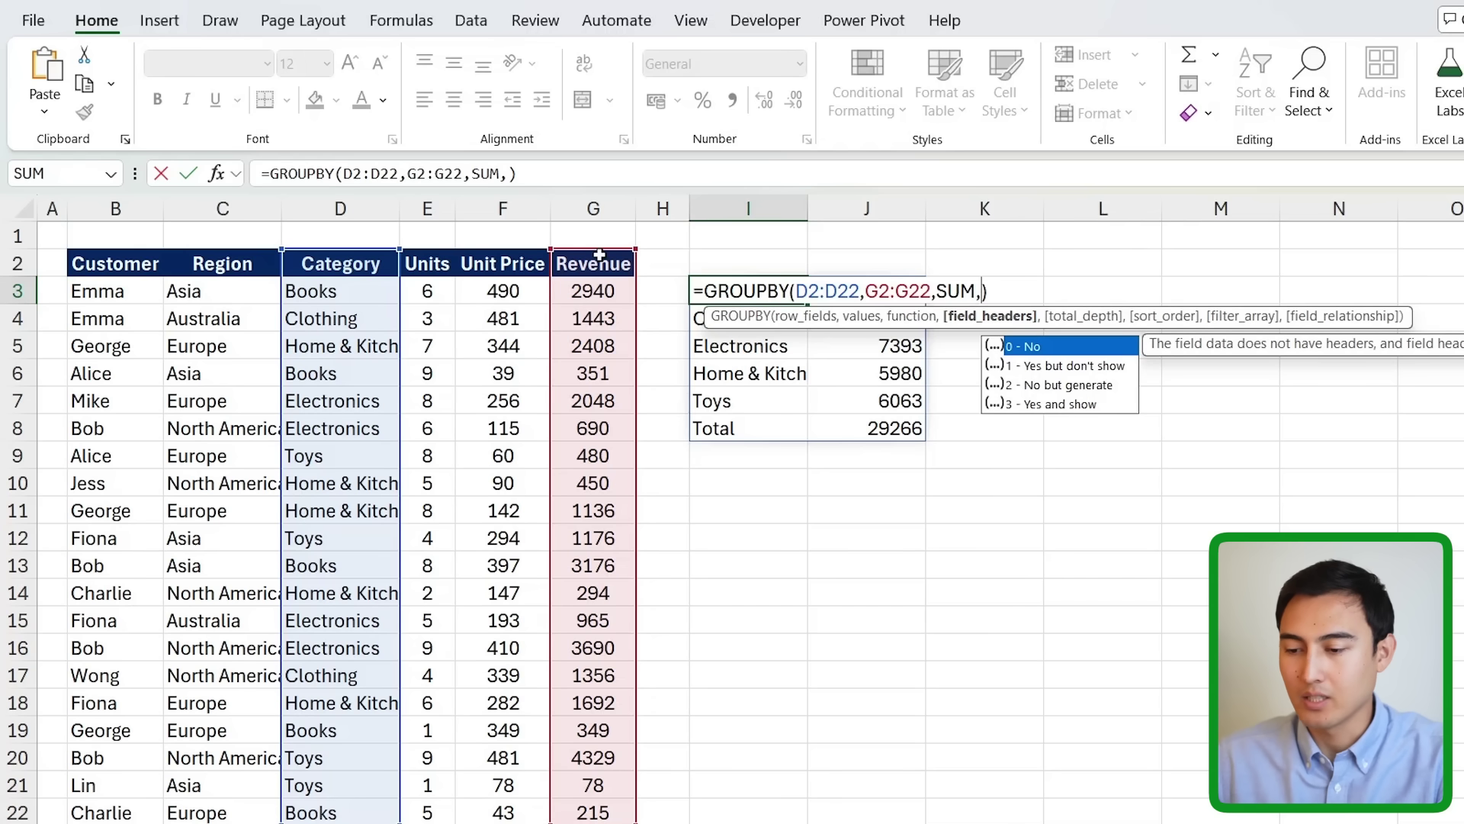
pyautogui.press('Down')
pyautogui.press('Down')
pyautogui.press('Down')
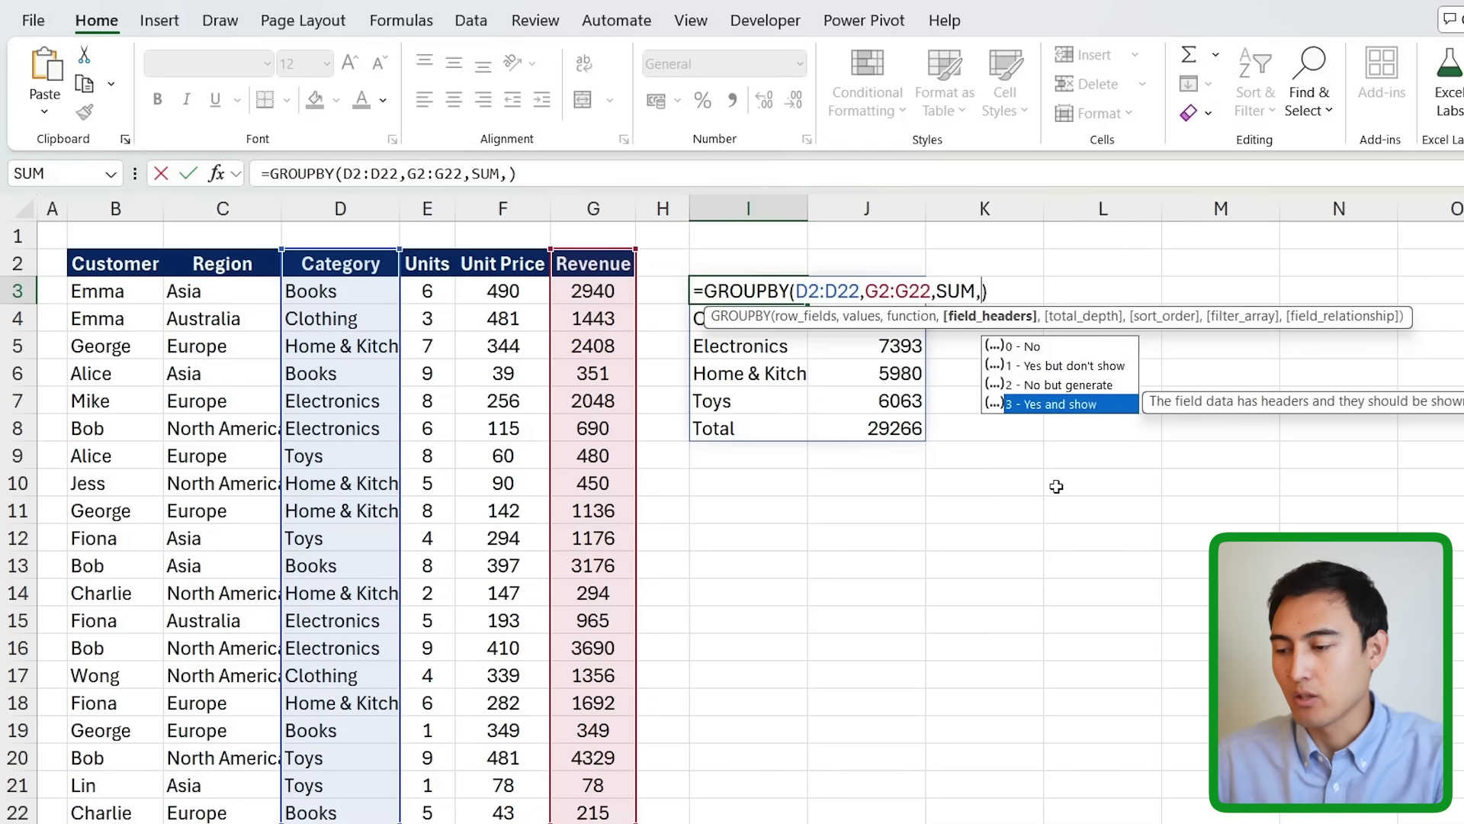
pyautogui.press('Tab')
pyautogui.hotkey('ctrl', 'Return')
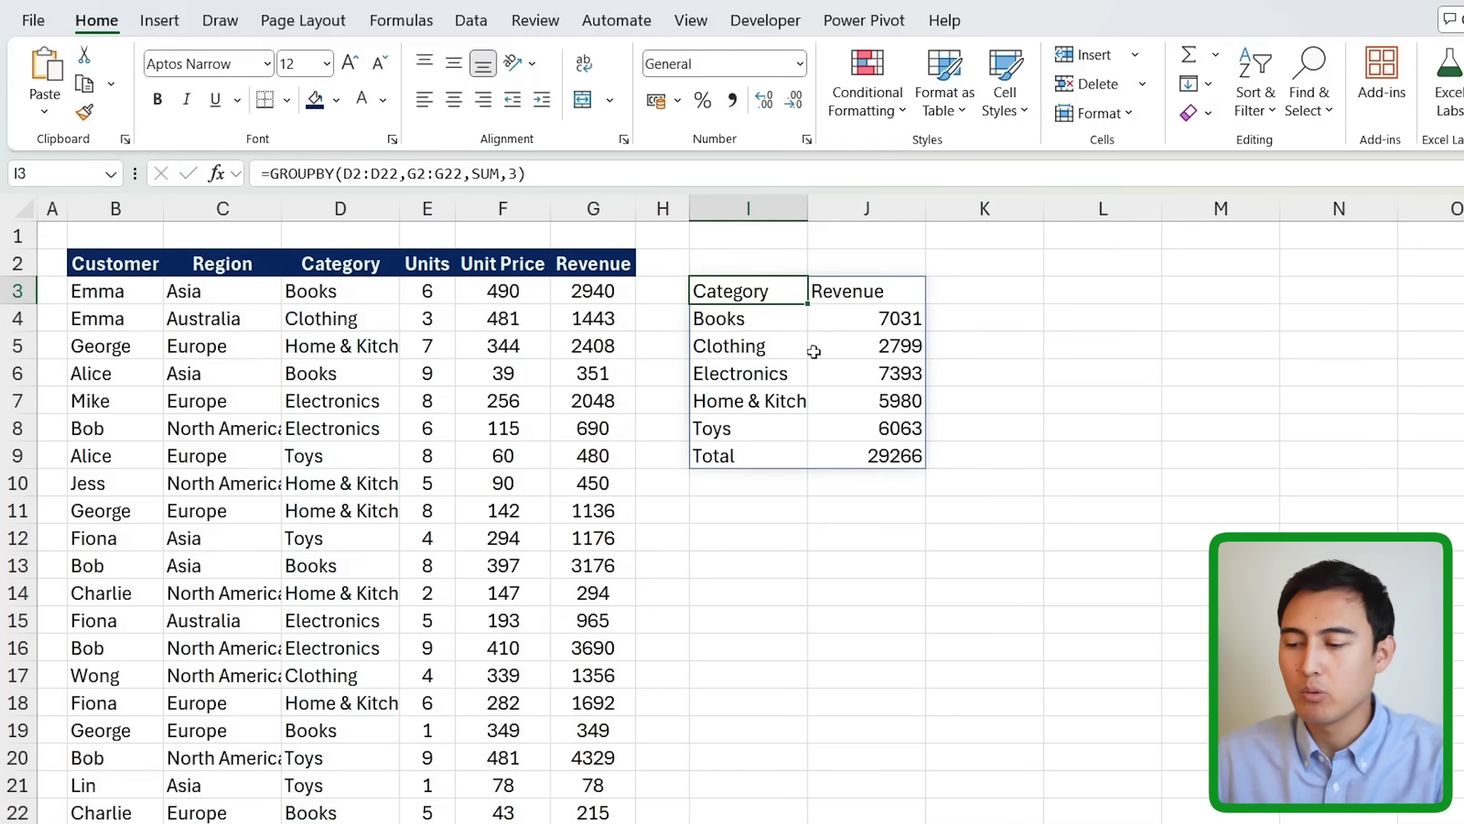
# - Add total_depth 0 to the GROUPBY formula in I3, removing the Total row
pyautogui.doubleClick(779, 290)
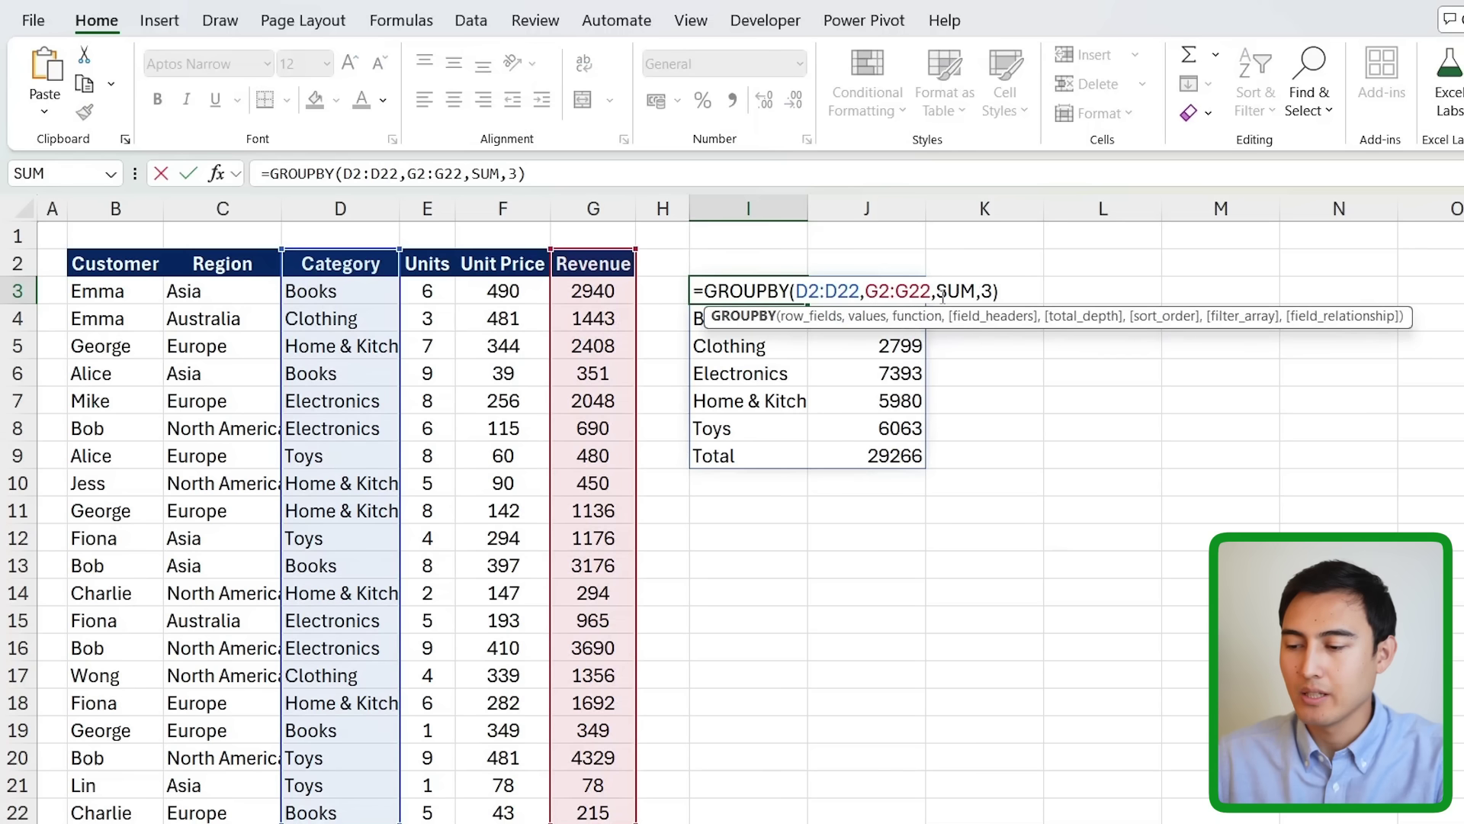
pyautogui.click(995, 288)
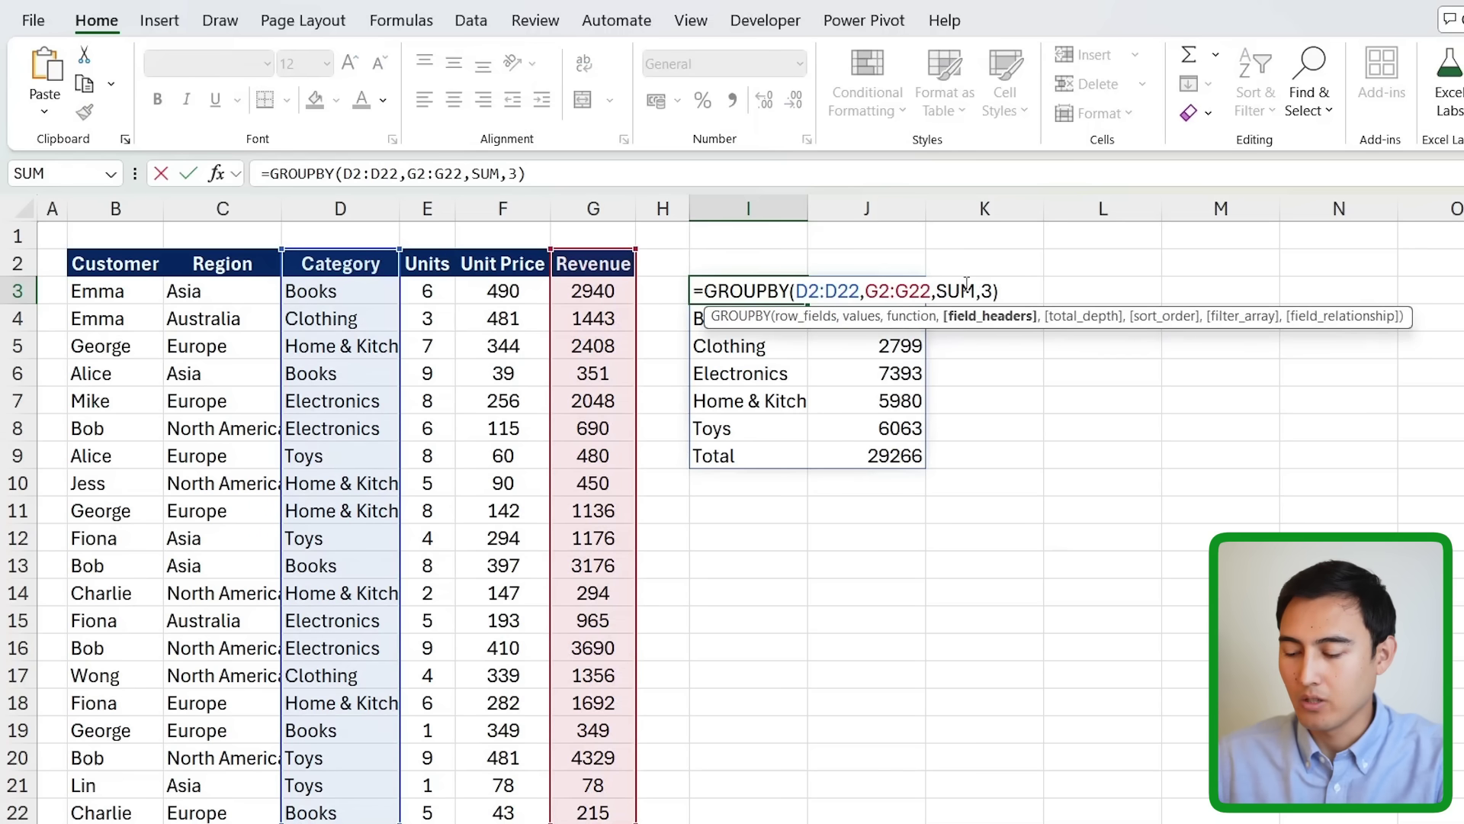
pyautogui.write(',')
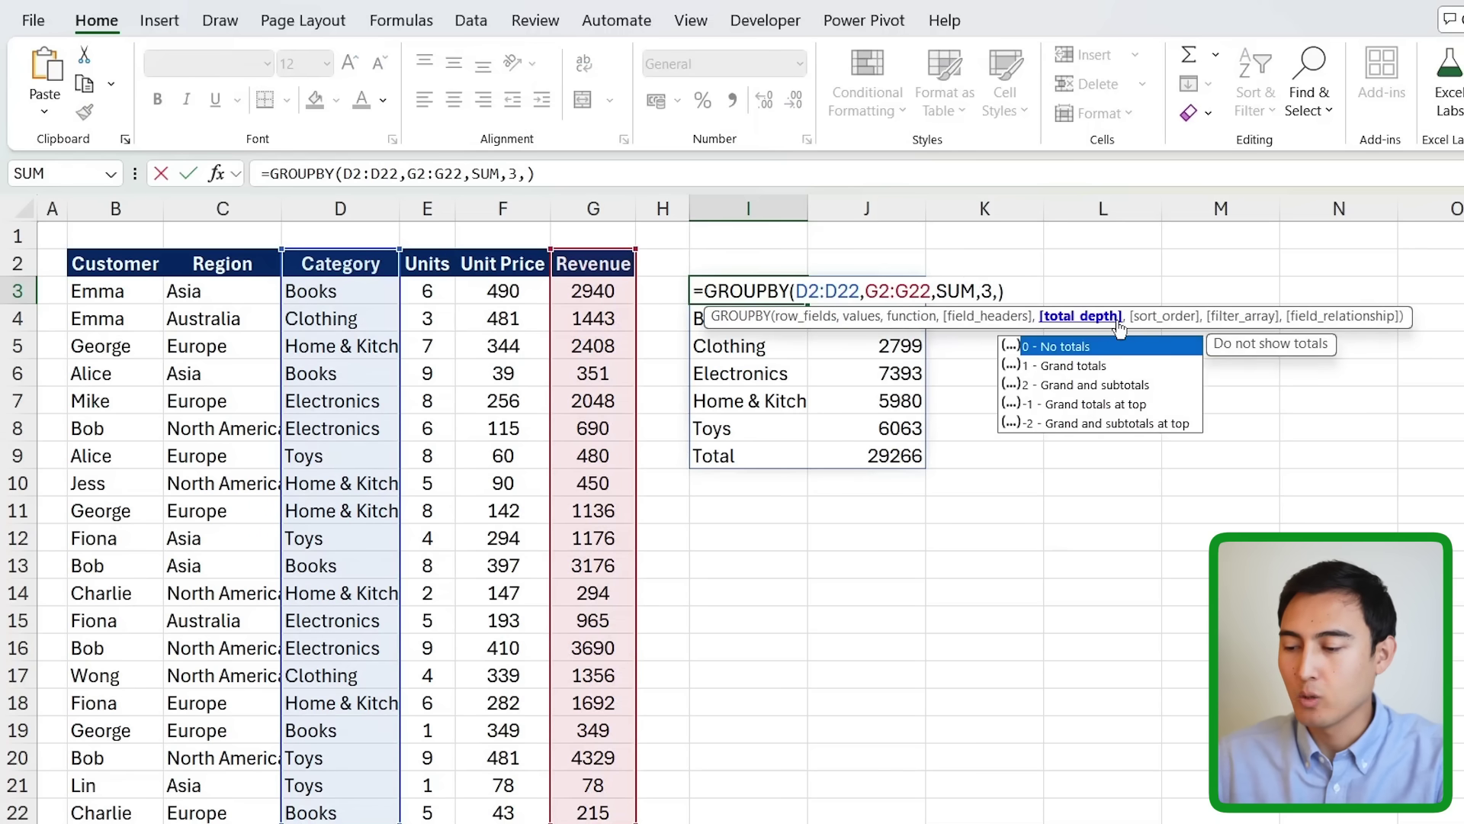
pyautogui.write('0')
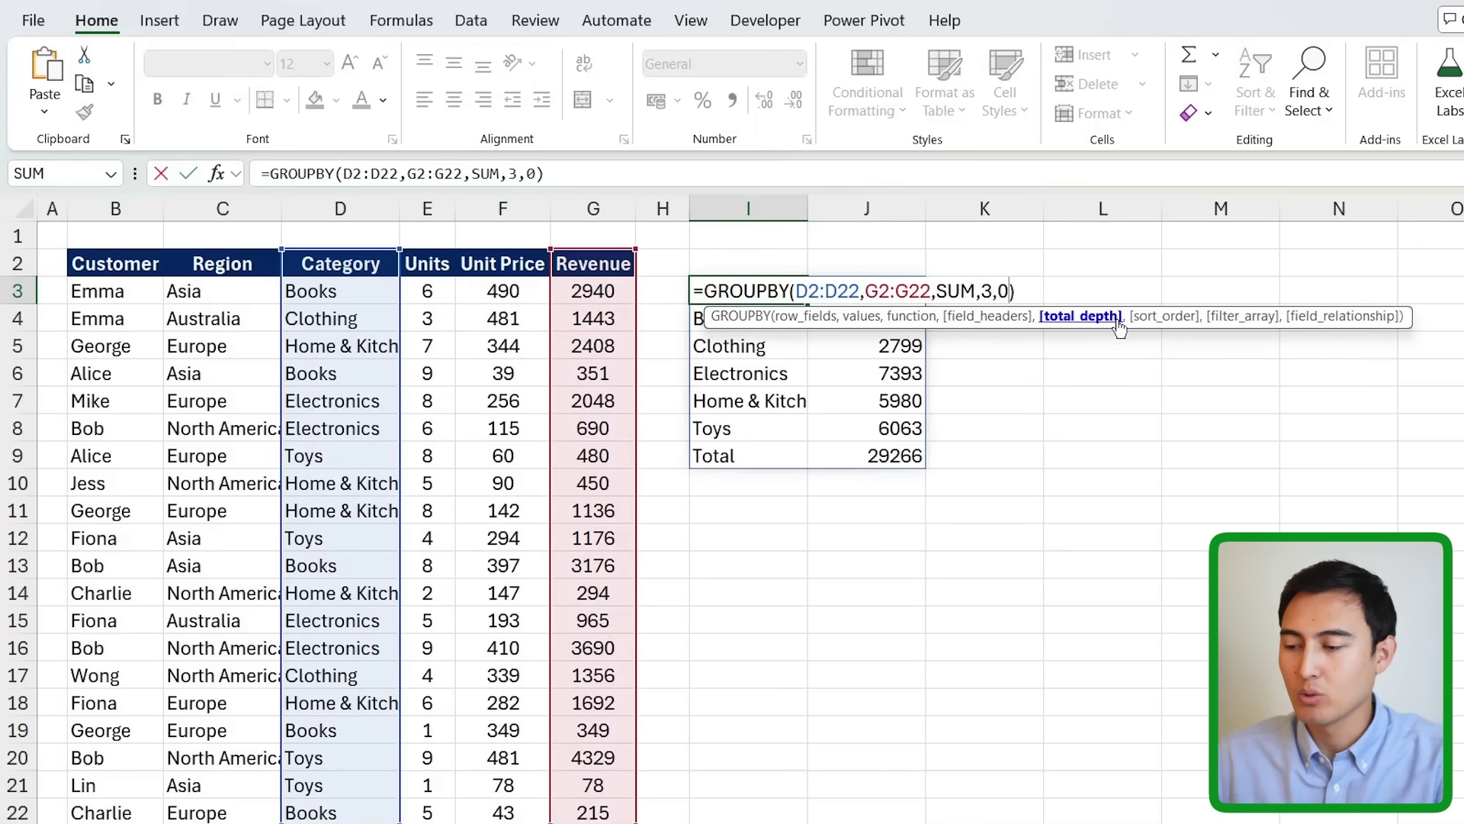
pyautogui.press('Return')
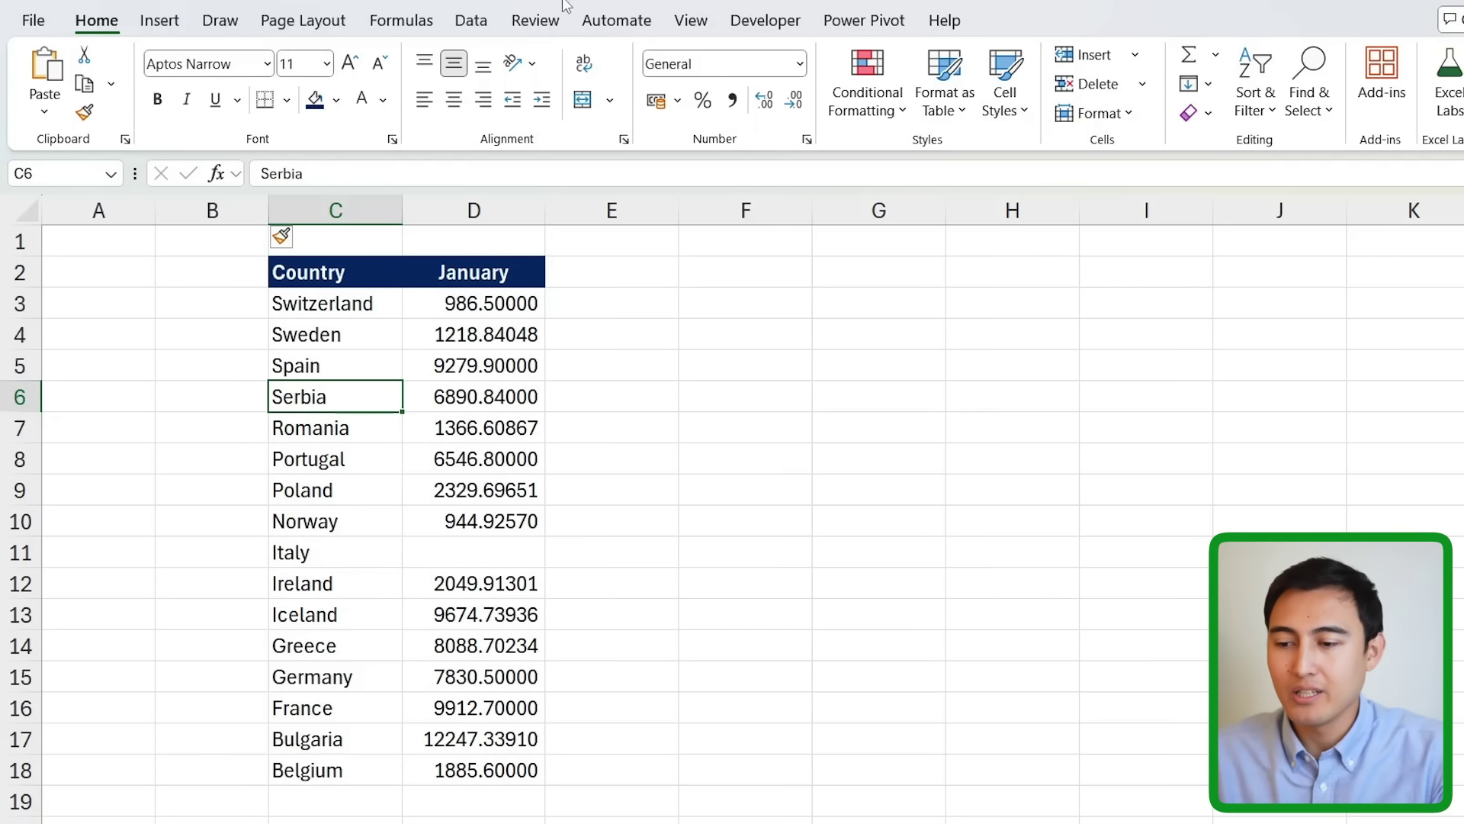
# - Open All Scripts from the Automate tab's Office Scripts gallery
pyautogui.click(615, 22)
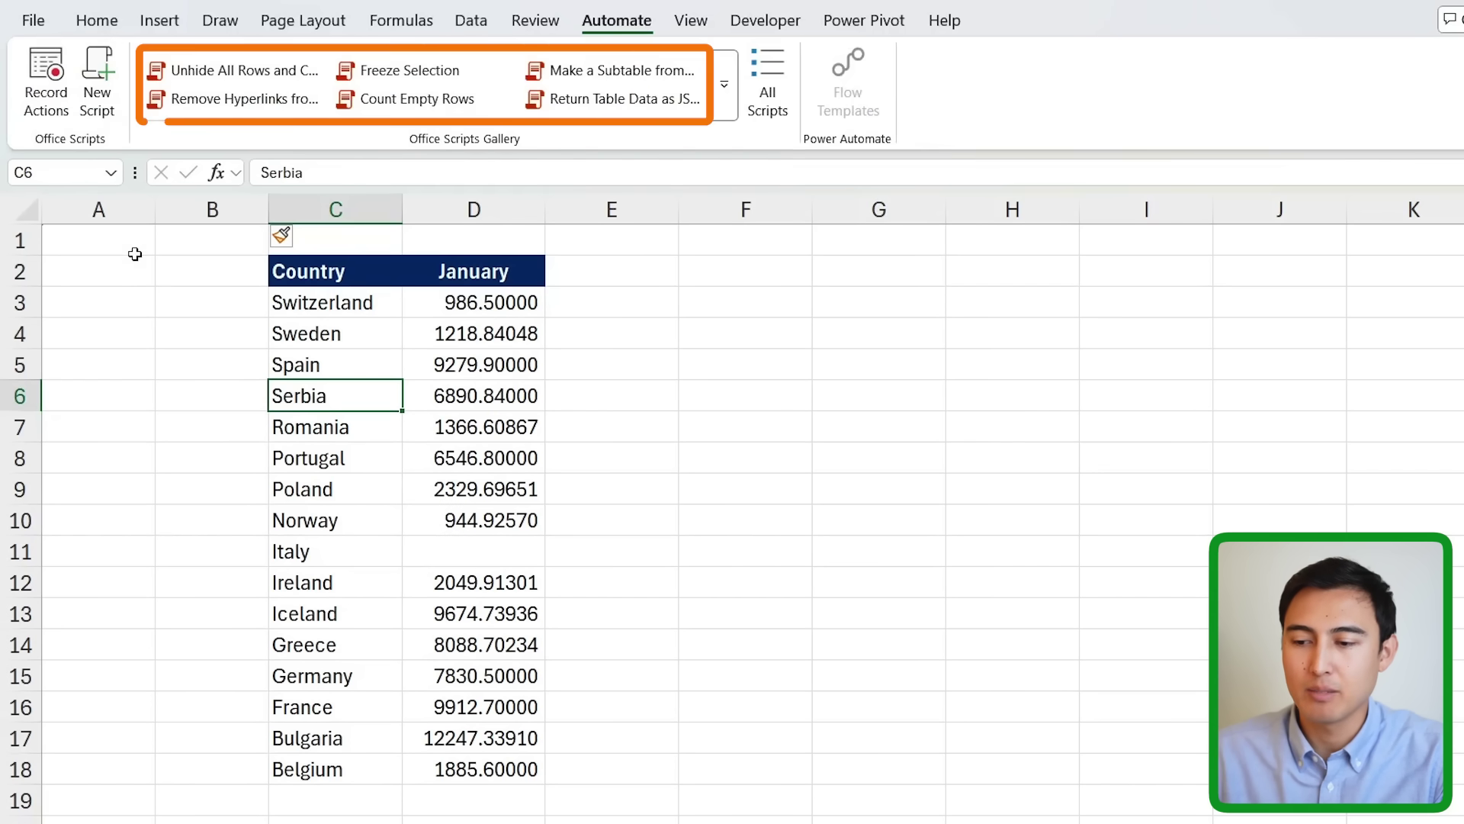
pyautogui.click(725, 96)
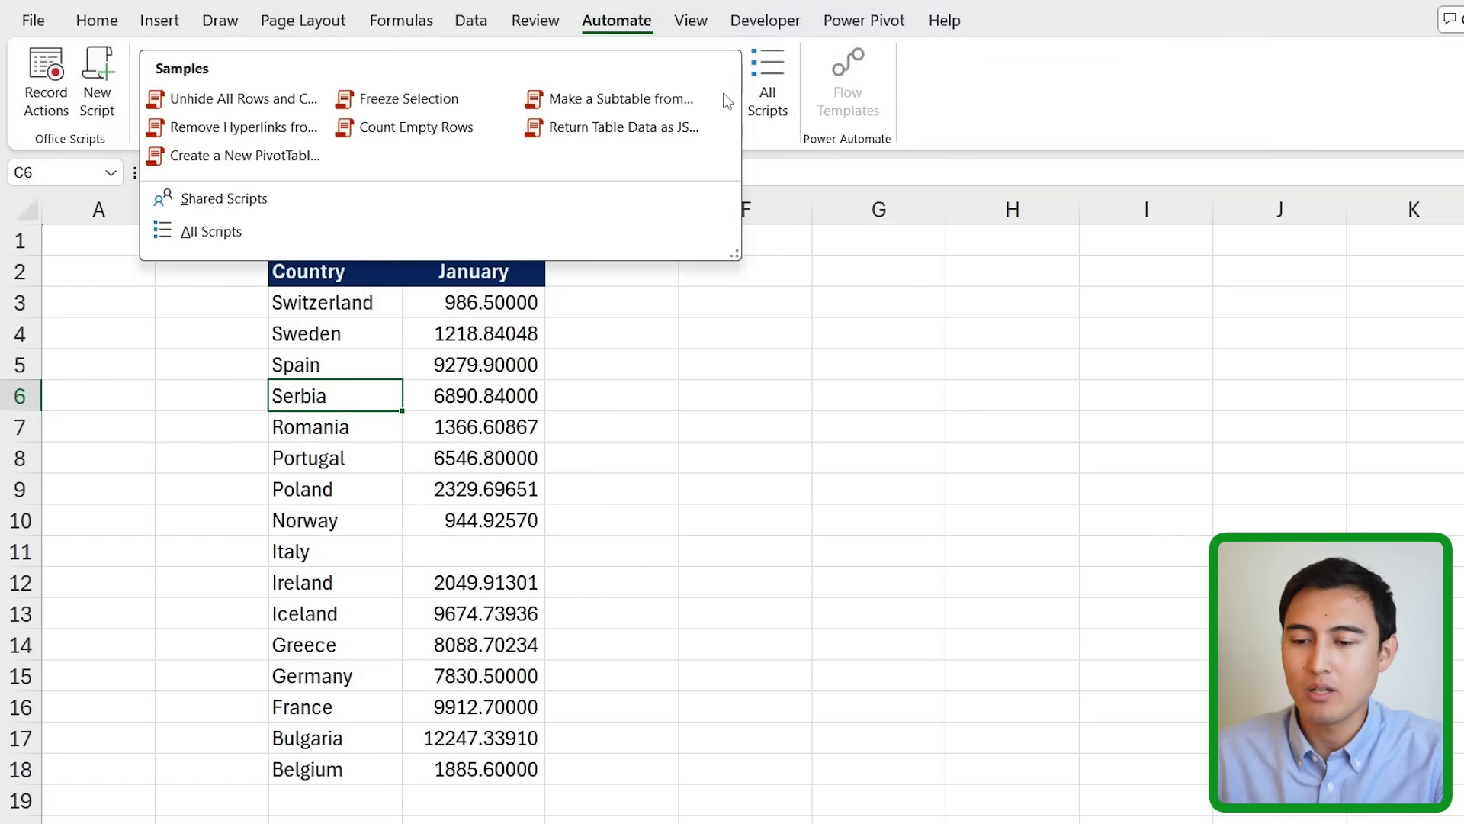
pyautogui.click(218, 232)
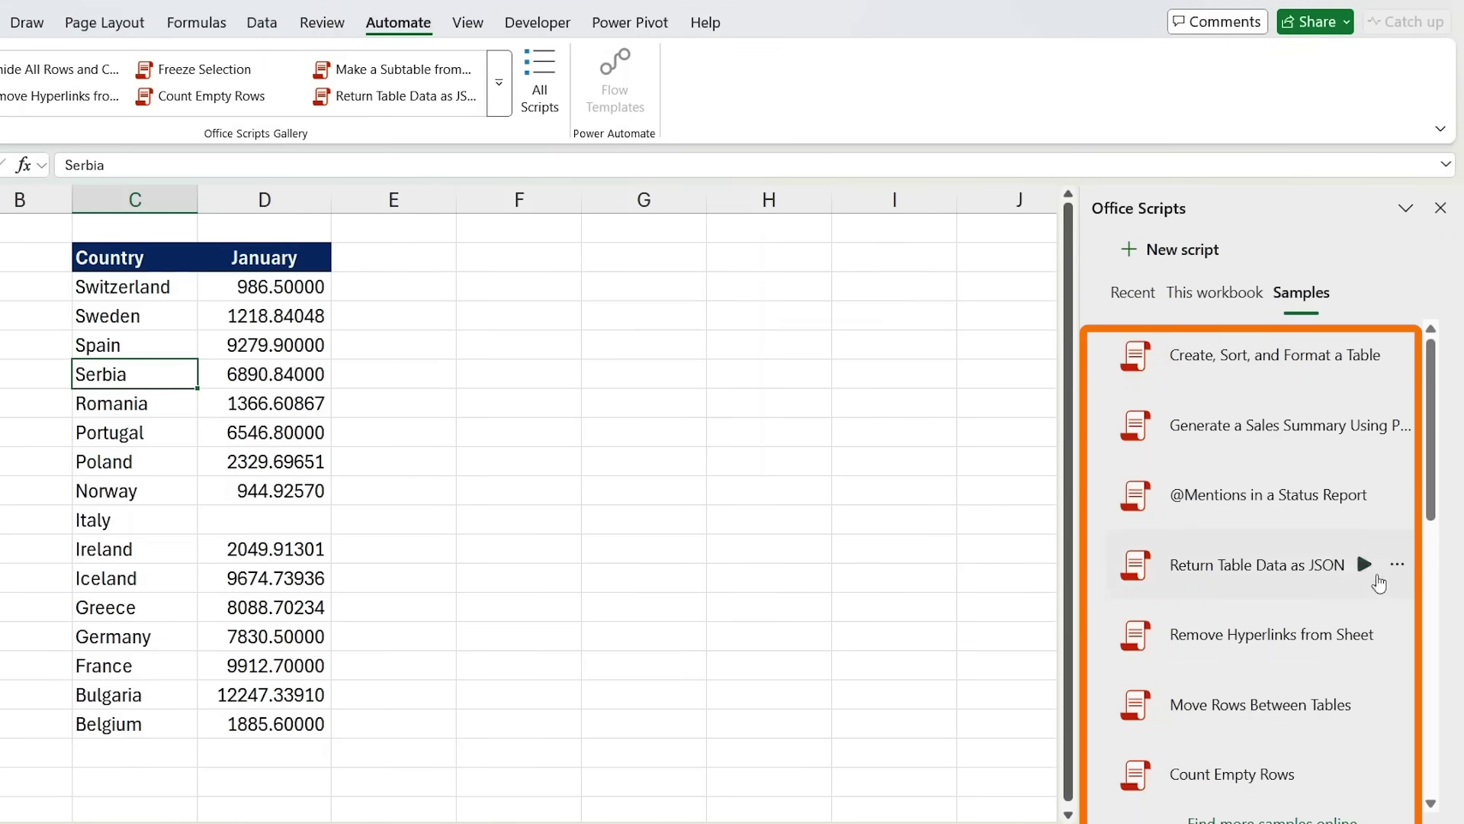
# - Convert the country data to a table and run the Highlight Blank Cells sample script
pyautogui.scroll(-5, 1132, 444)
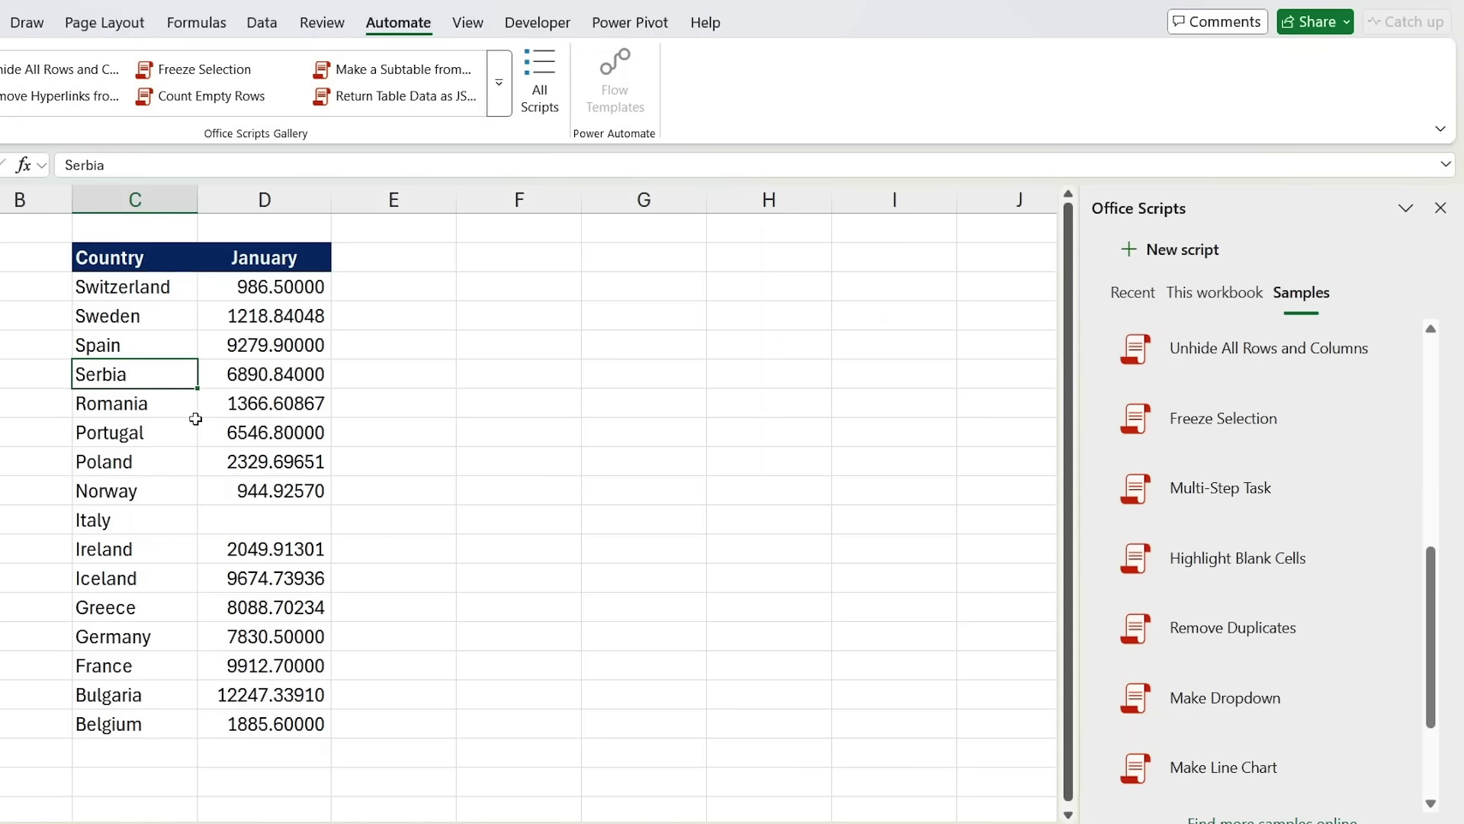
pyautogui.click(283, 374)
pyautogui.hotkey('ctrl', 't')
pyautogui.press('Return')
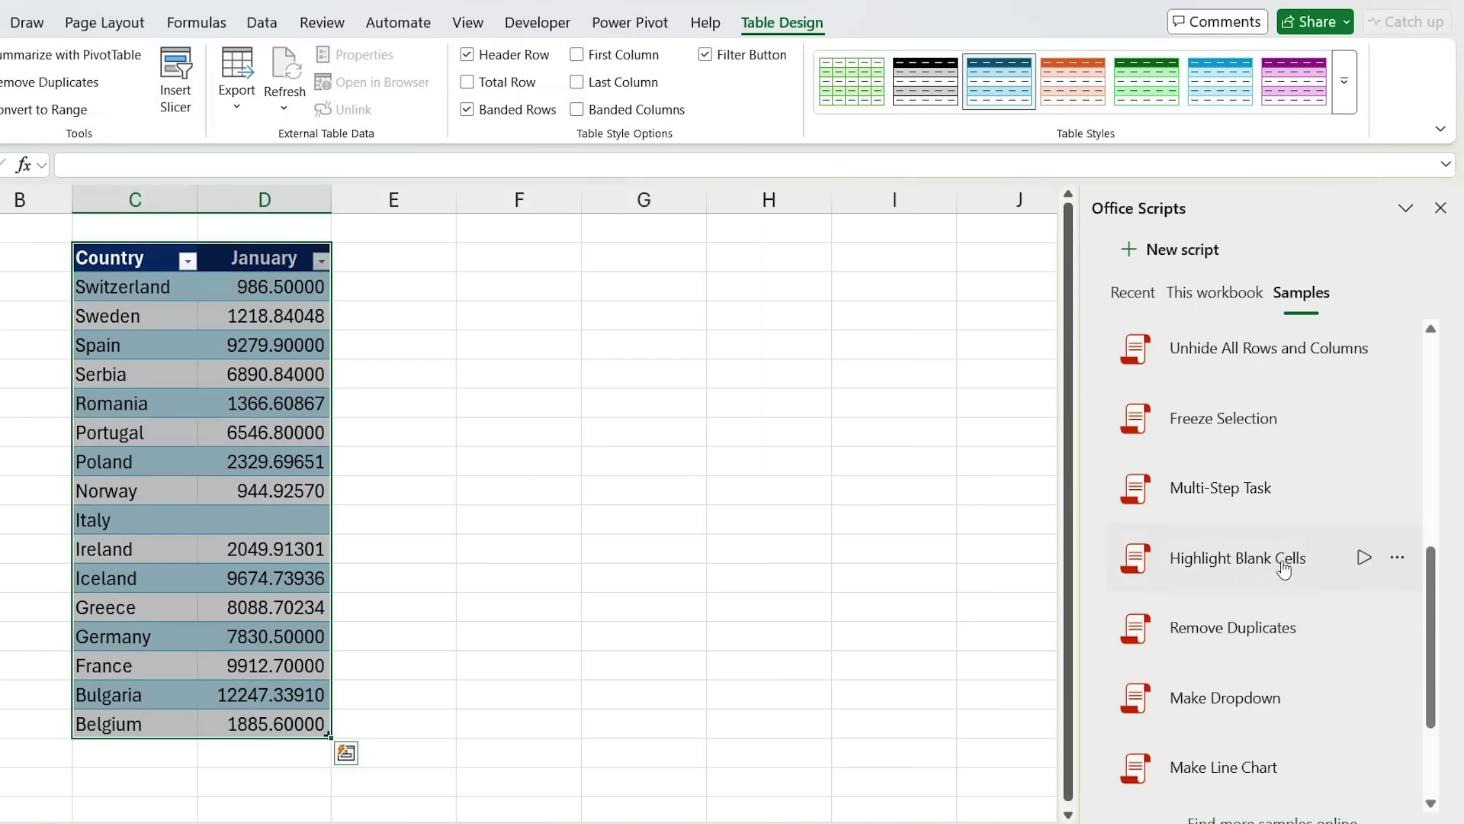
pyautogui.click(1364, 557)
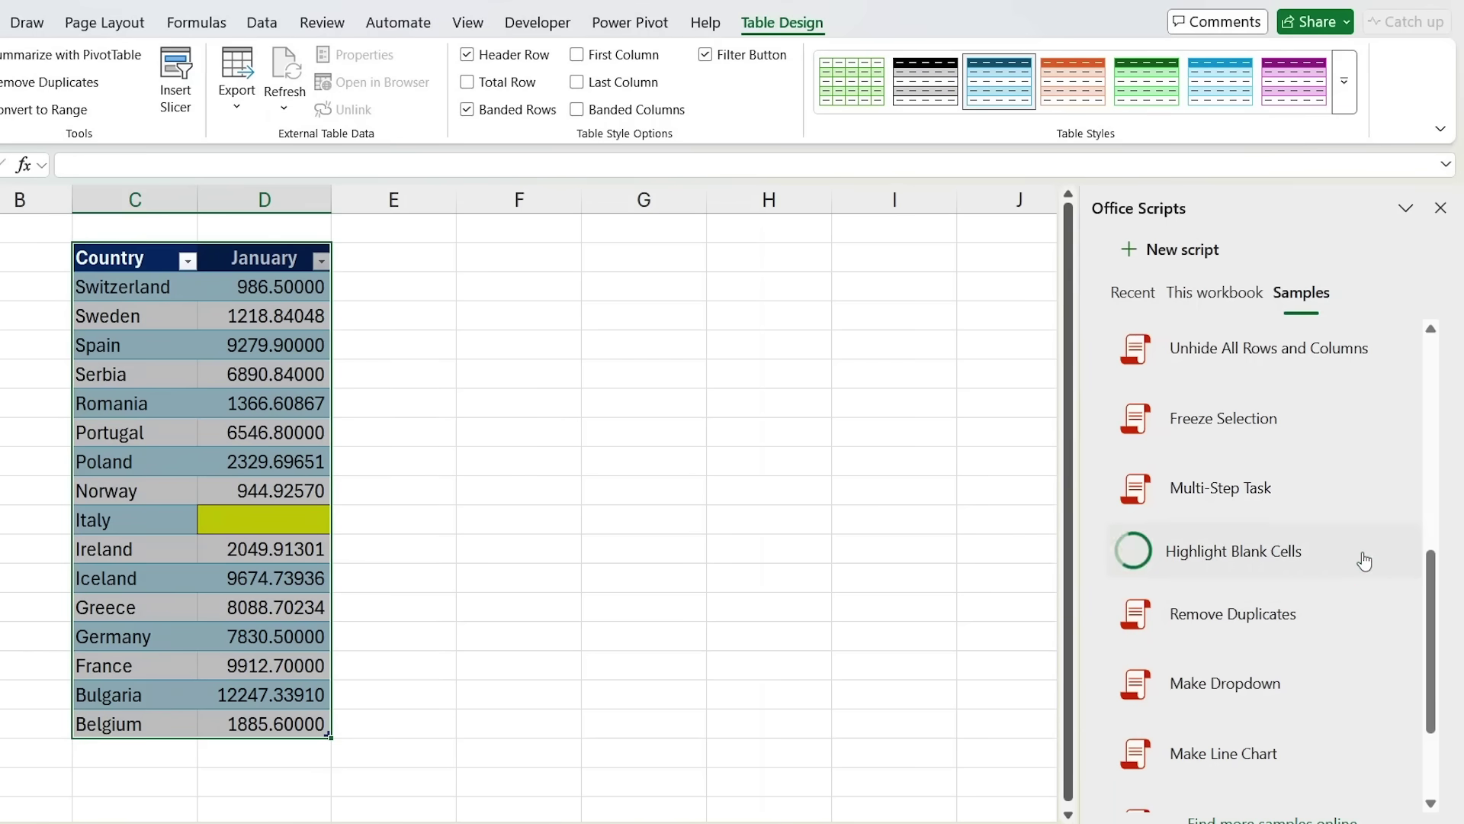
# - Set Italy's January value to 1 and clear Romania's January value
pyautogui.click(277, 519)
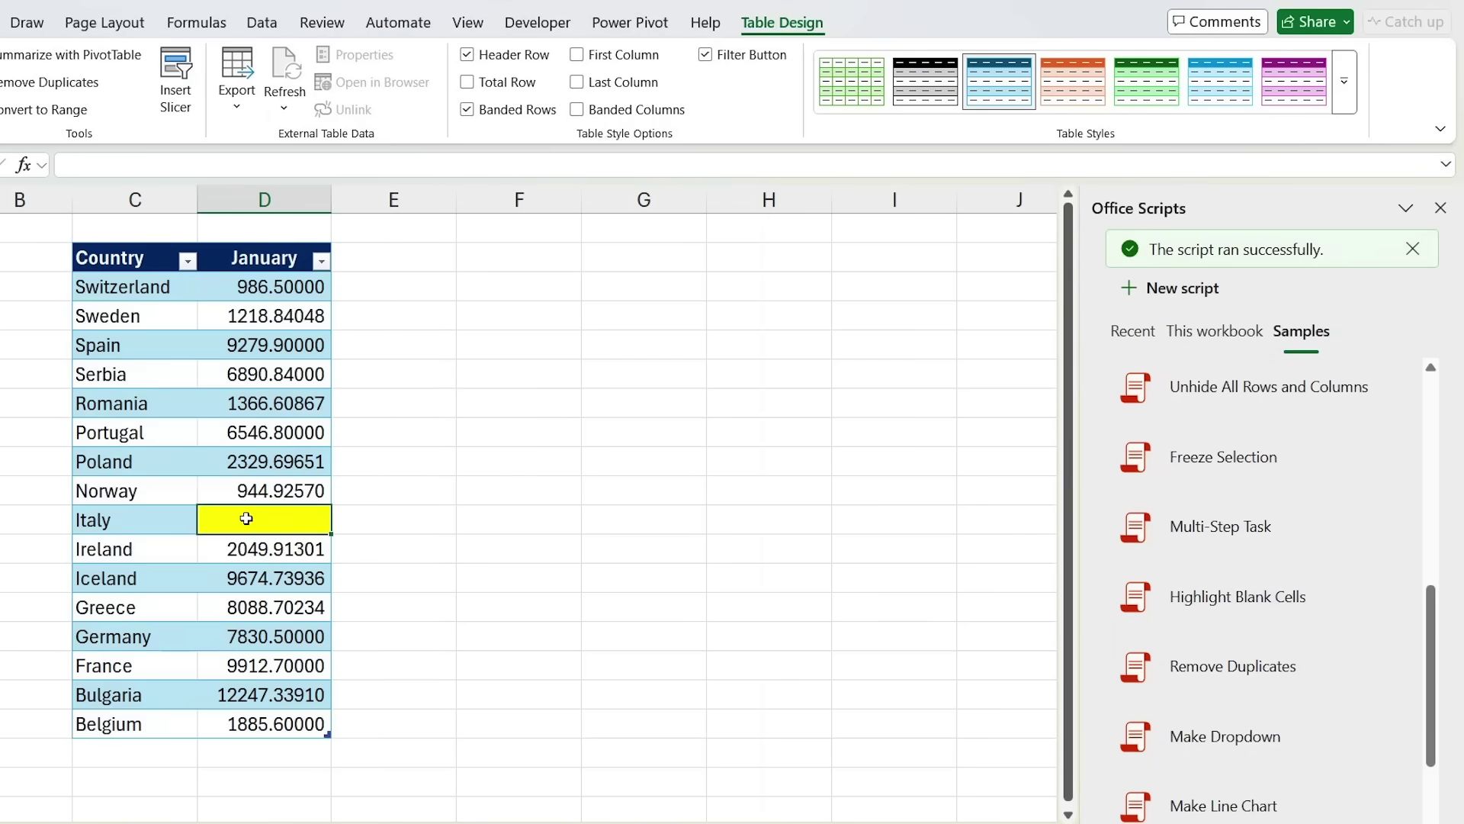
pyautogui.write('1')
pyautogui.press('Return')
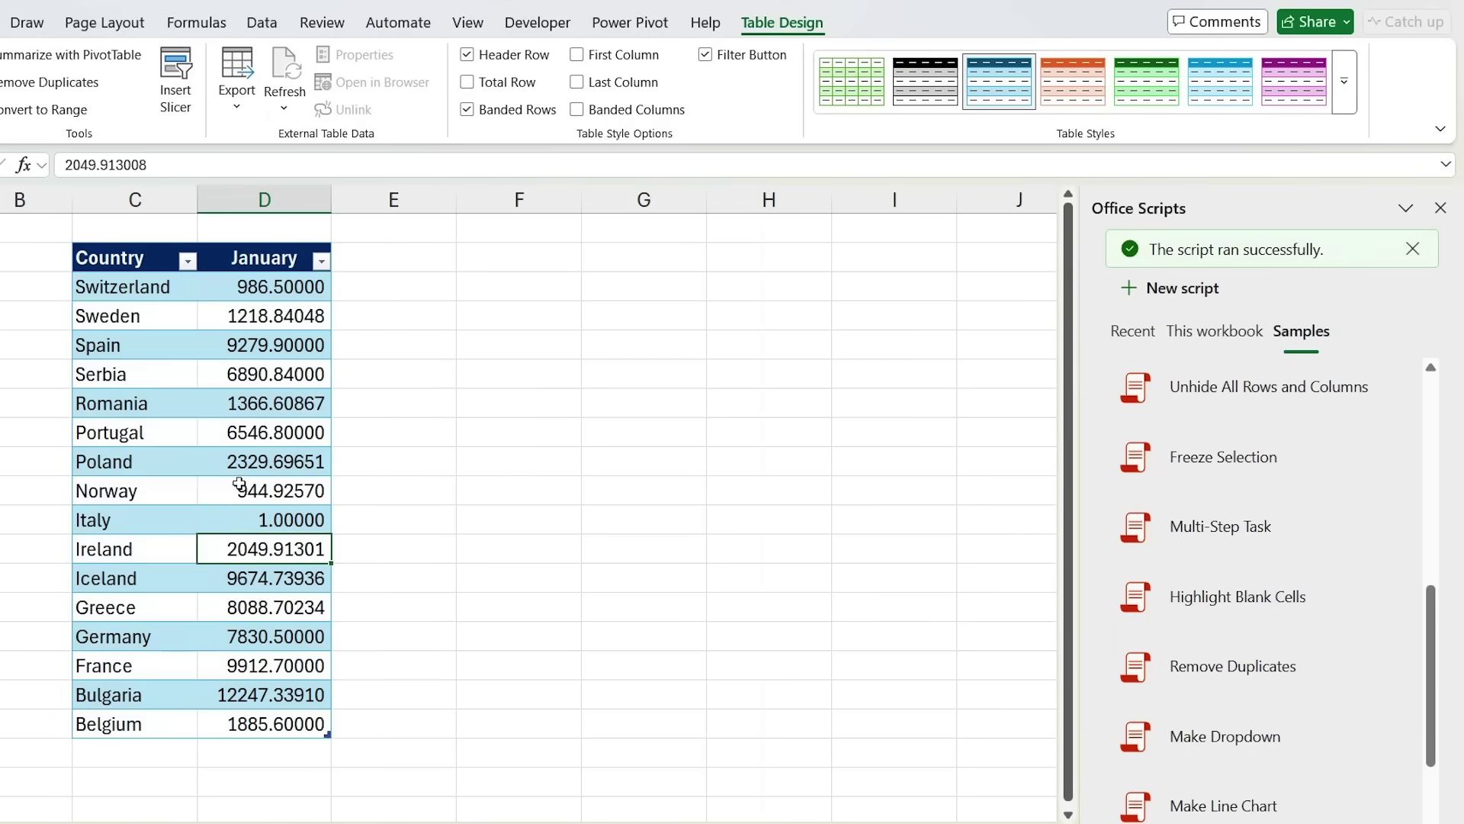
pyautogui.click(260, 400)
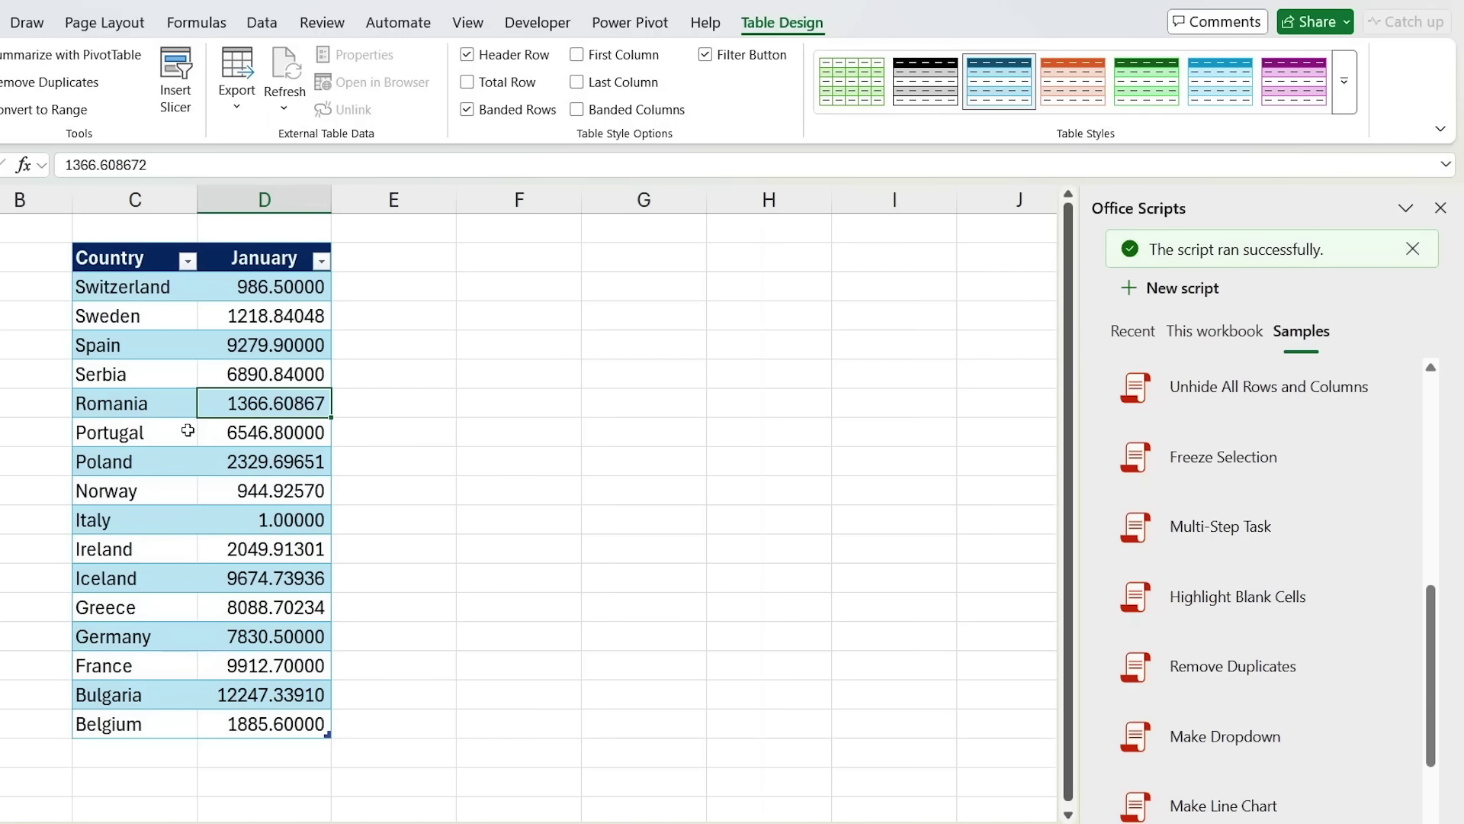
pyautogui.press('BackSpace')
pyautogui.press('Return')
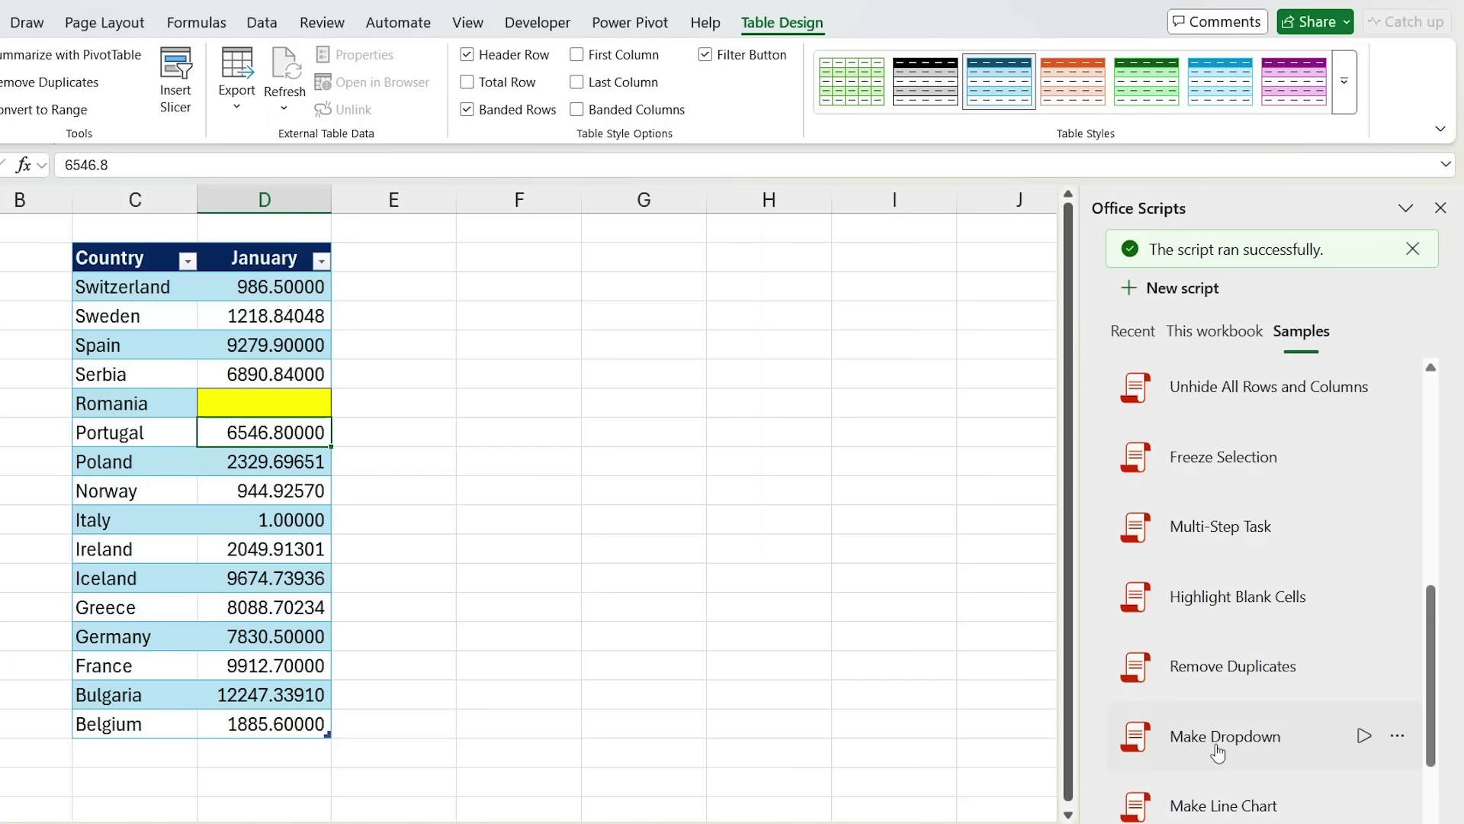
# - Select the countries Switzerland to Belgium and run the Make Dropdown sample script
pyautogui.press('Left')
pyautogui.hotkey('ctrl', 'Up')
pyautogui.press('Down')
pyautogui.hotkey('ctrl', 'shift', 'Down')
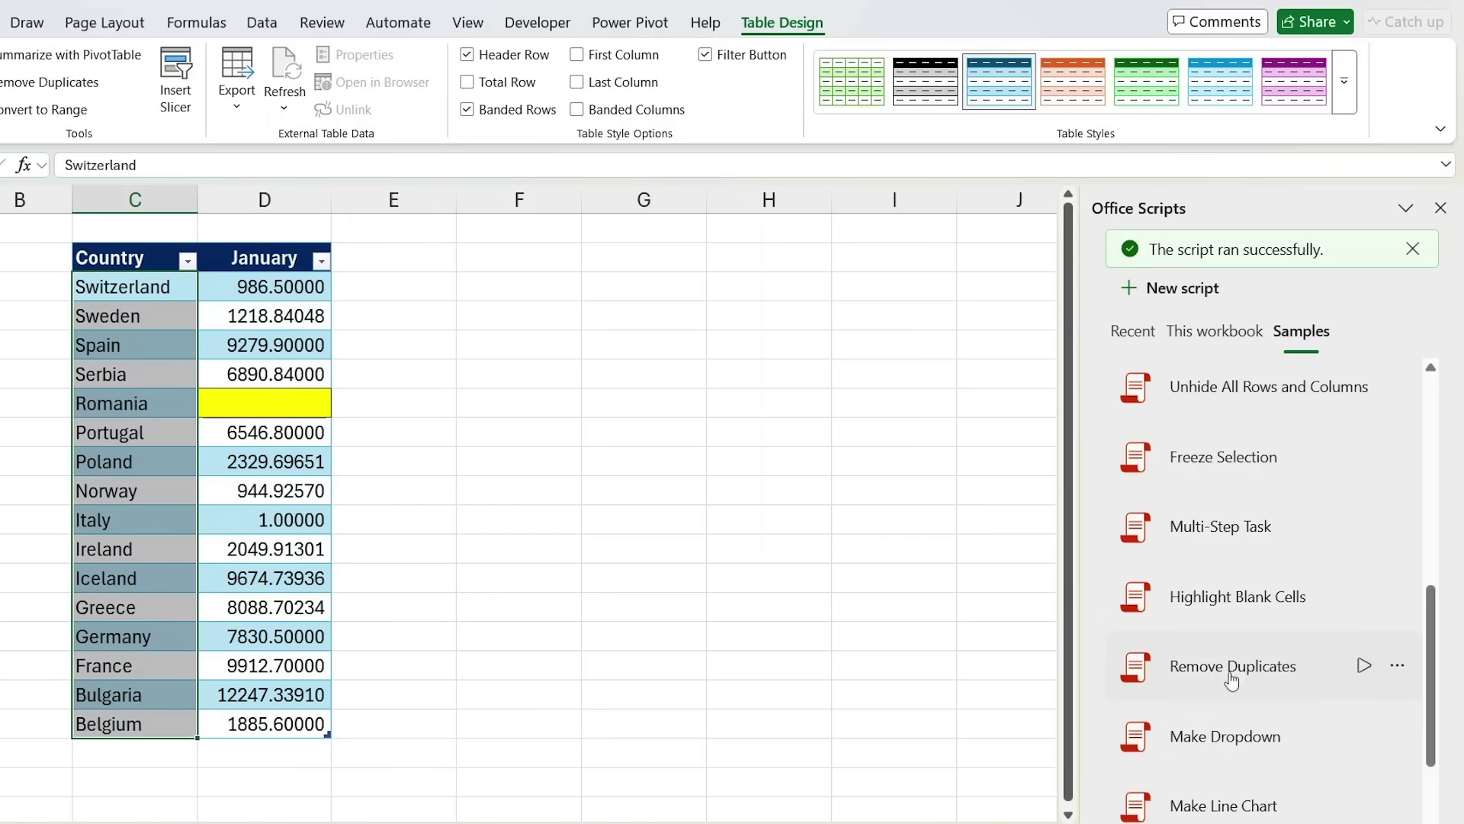
pyautogui.click(1366, 736)
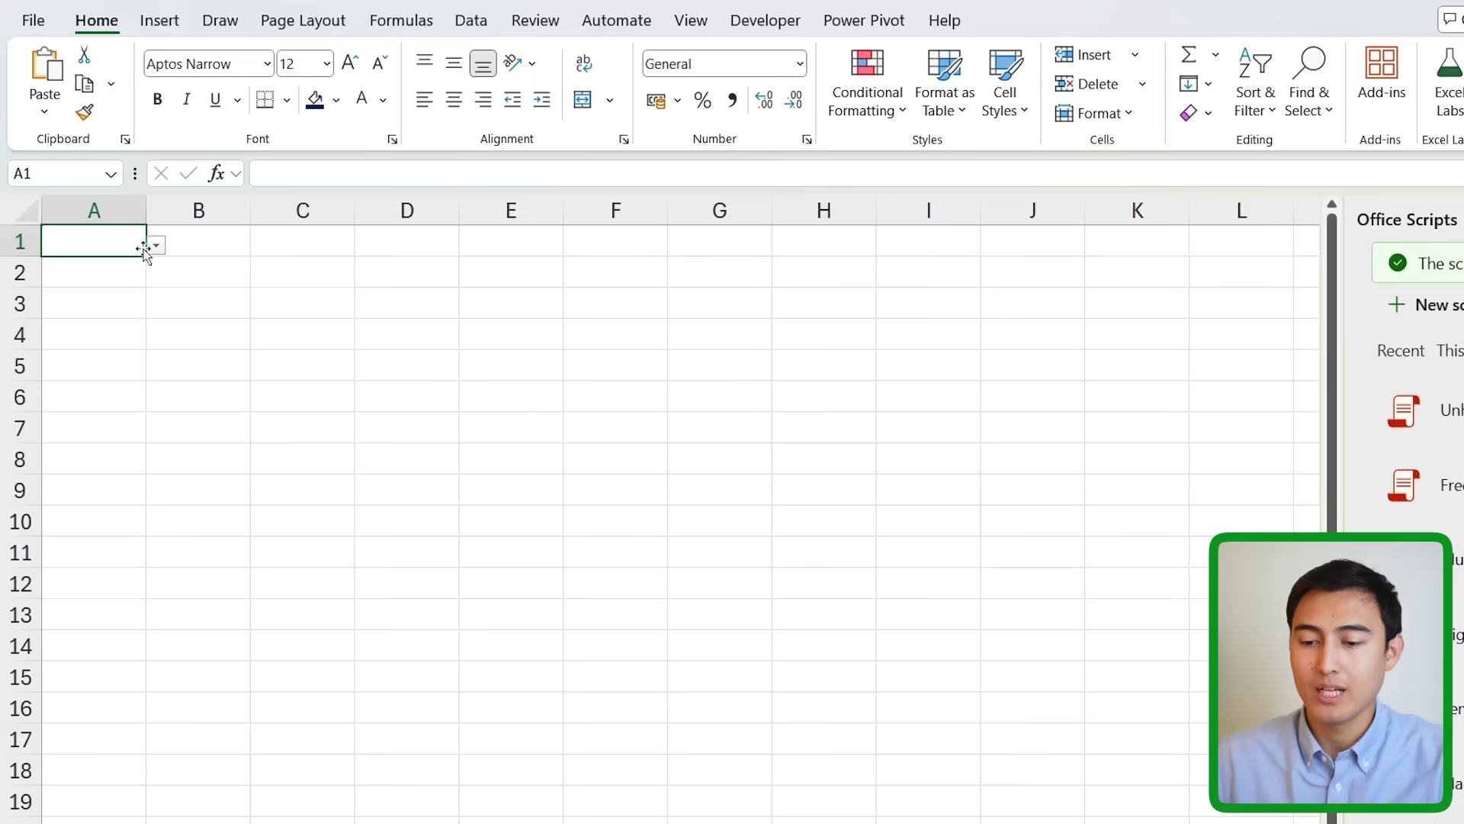
# - Open the A1 dropdown and scroll through its country list
pyautogui.click(154, 245)
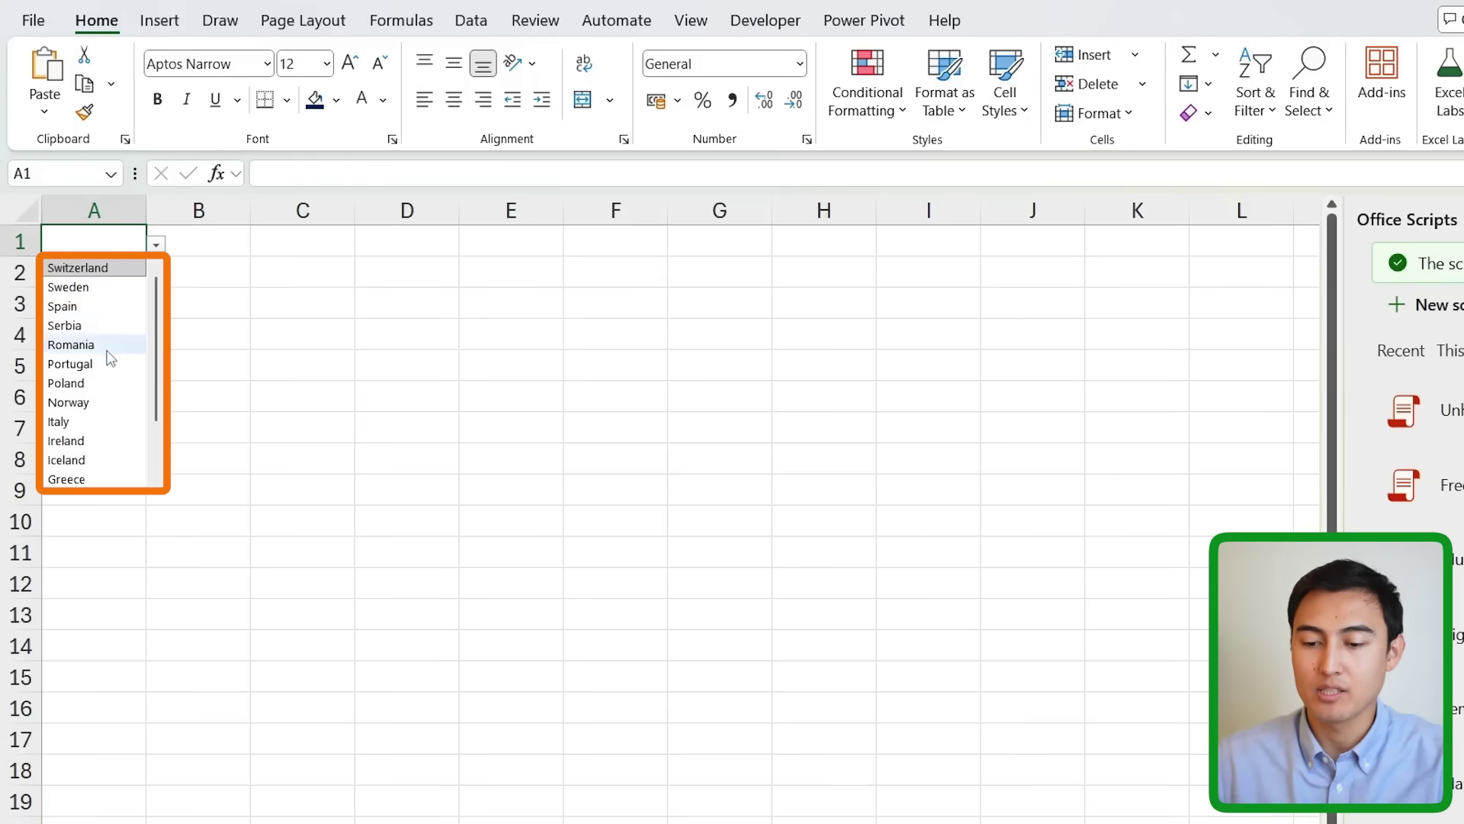
pyautogui.scroll(-2, 108, 435)
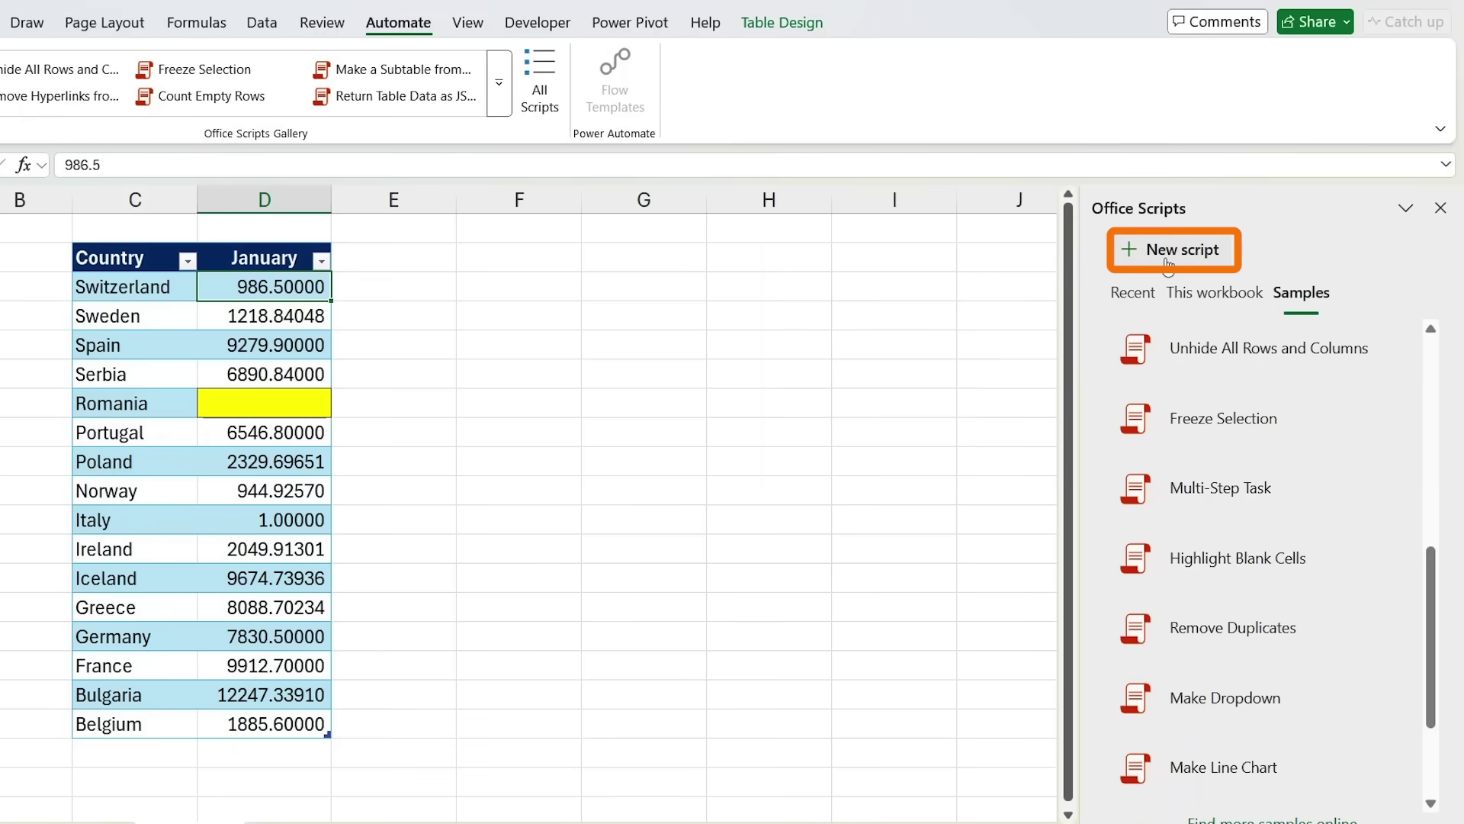
# - Record a new script that formats January values D3:D18 with 1 decimal place
pyautogui.click(1166, 259)
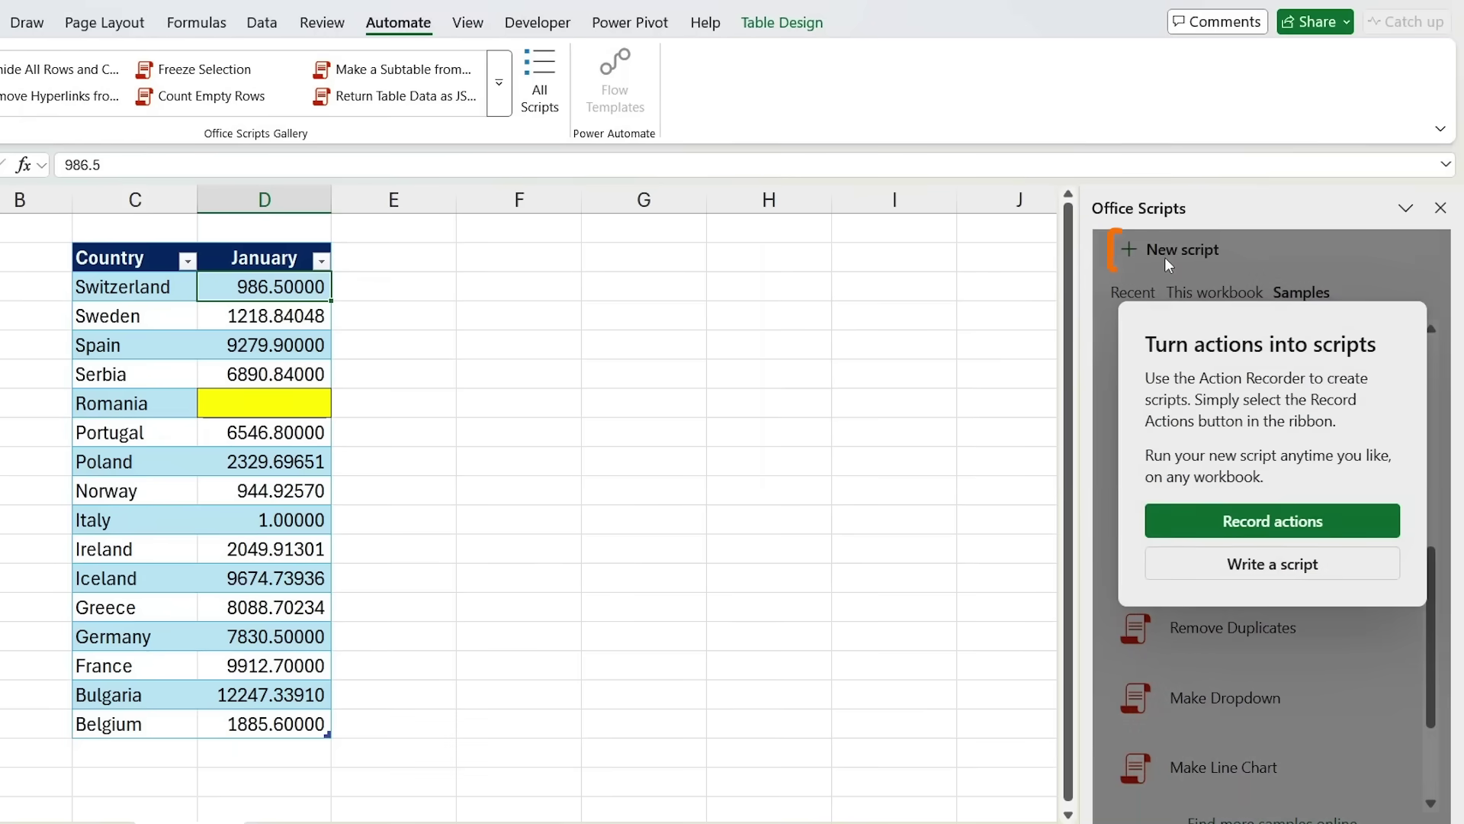
pyautogui.click(1237, 512)
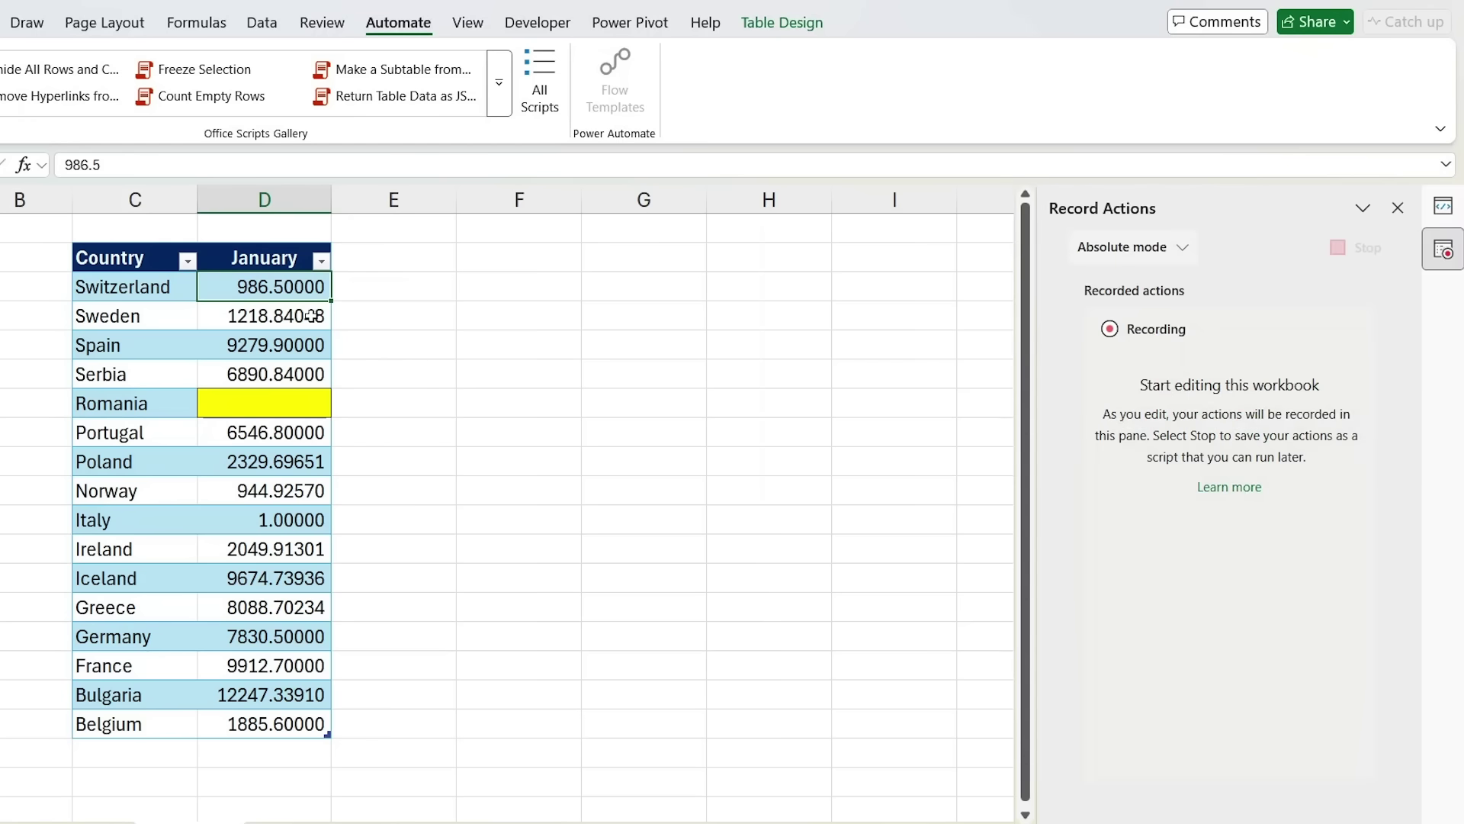
pyautogui.hotkey('ctrl', 'shift', 'Down')
pyautogui.hotkey('ctrl', 'shift', 'Down')
pyautogui.hotkey('ctrl', 'shift', 'Down')
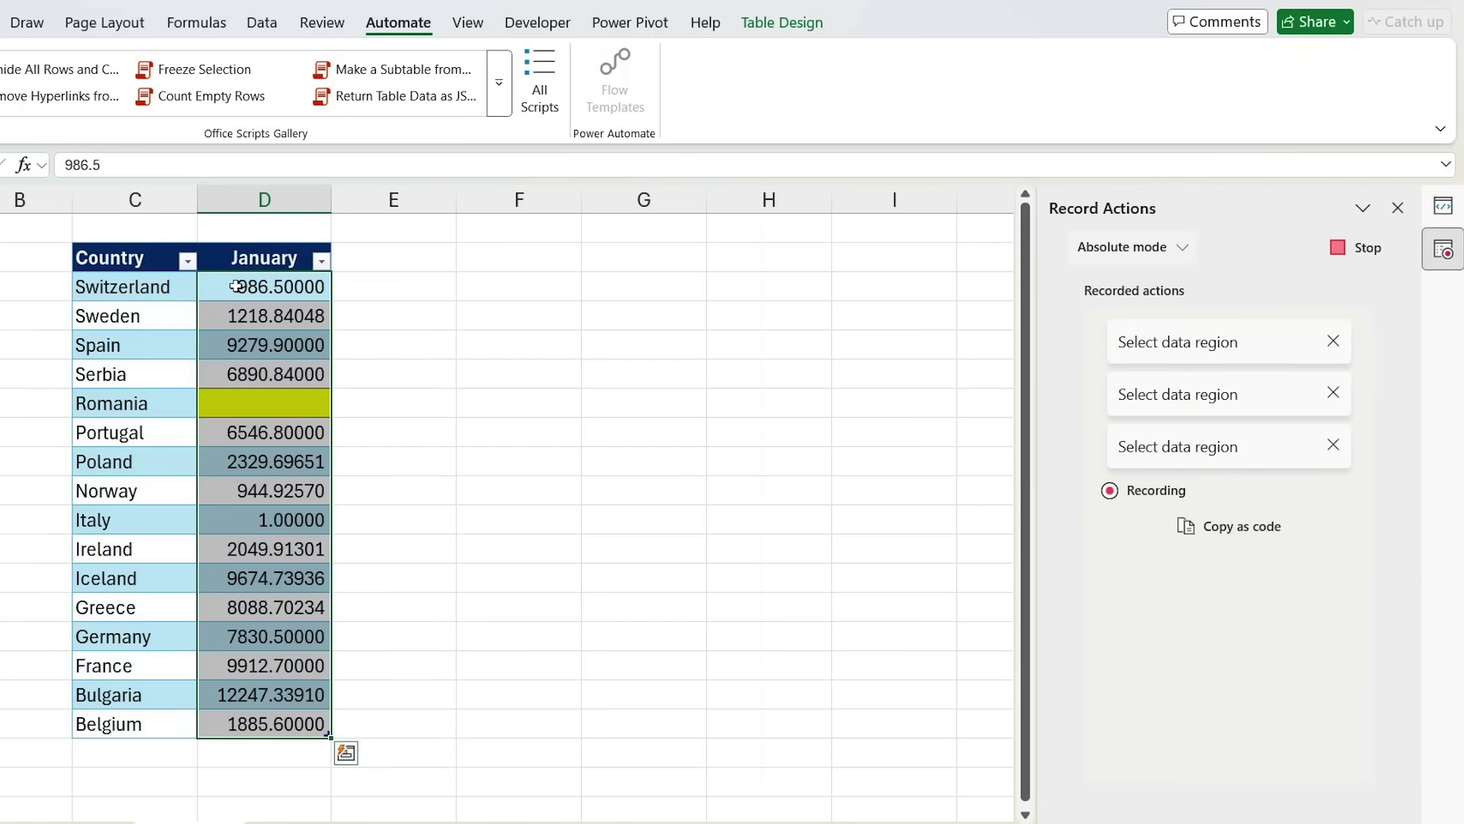
pyautogui.hotkey('ctrl', '1')
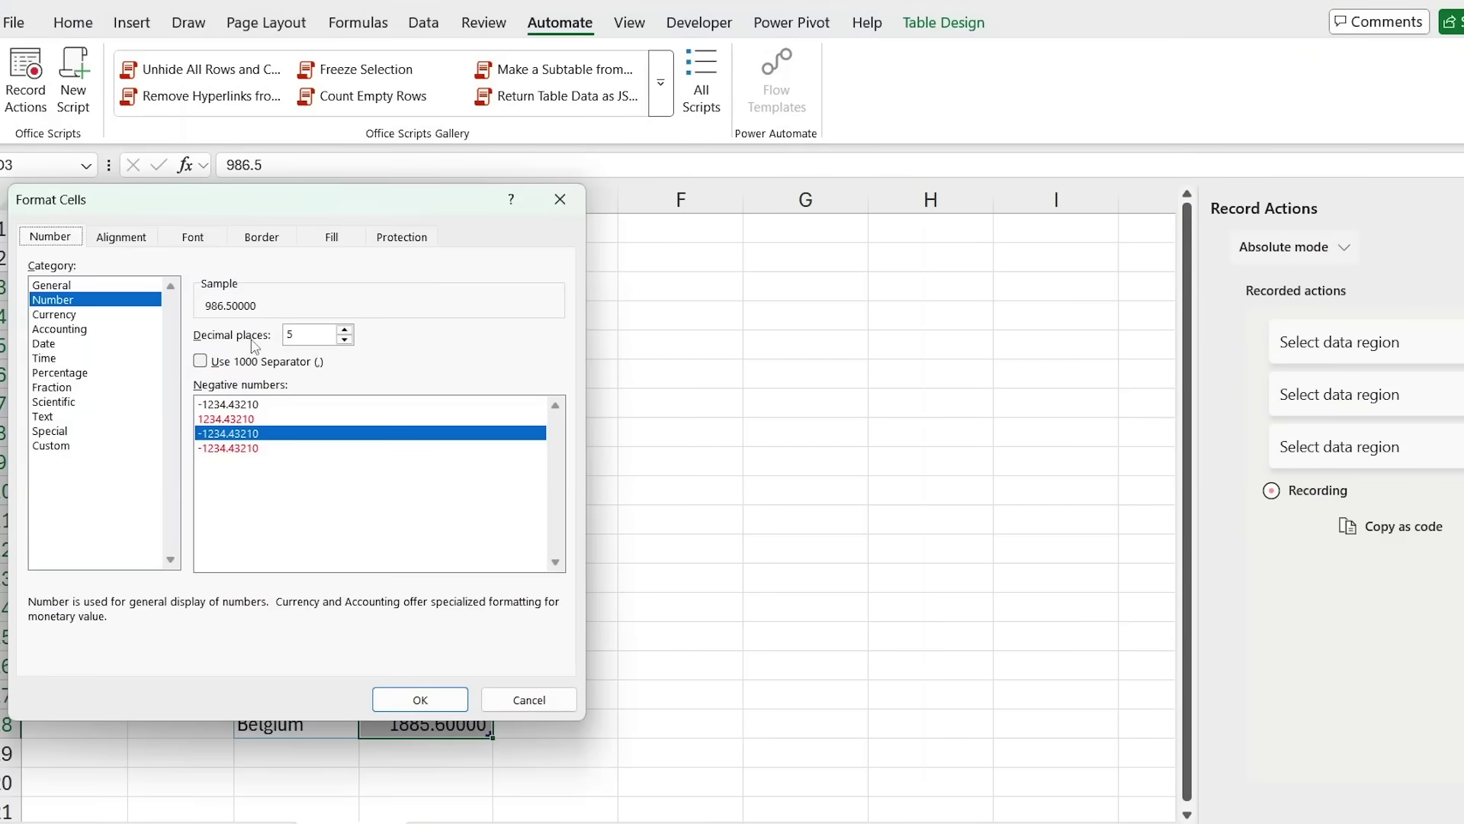
pyautogui.doubleClick(313, 335)
pyautogui.write('1')
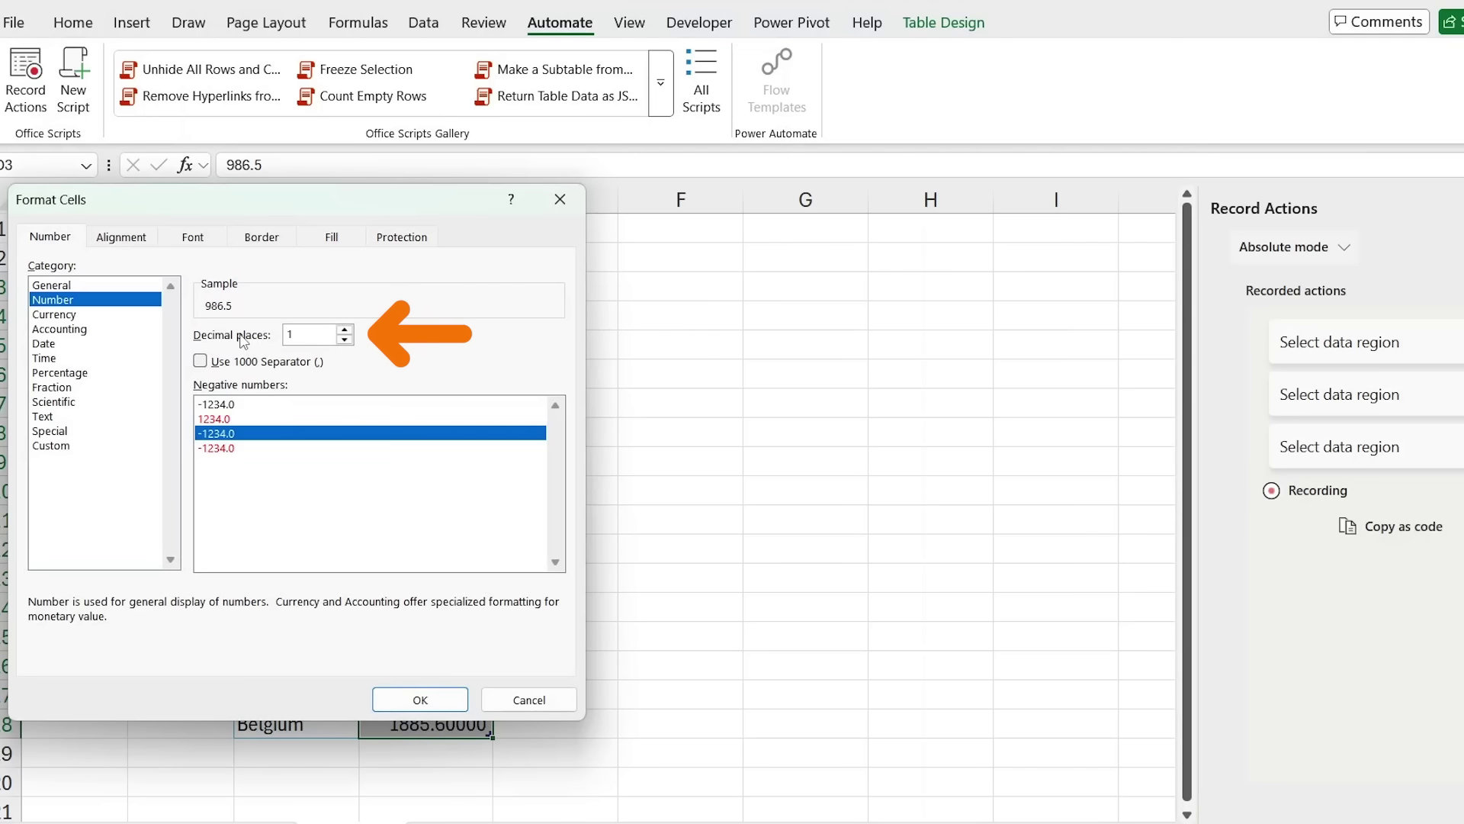
pyautogui.press('Return')
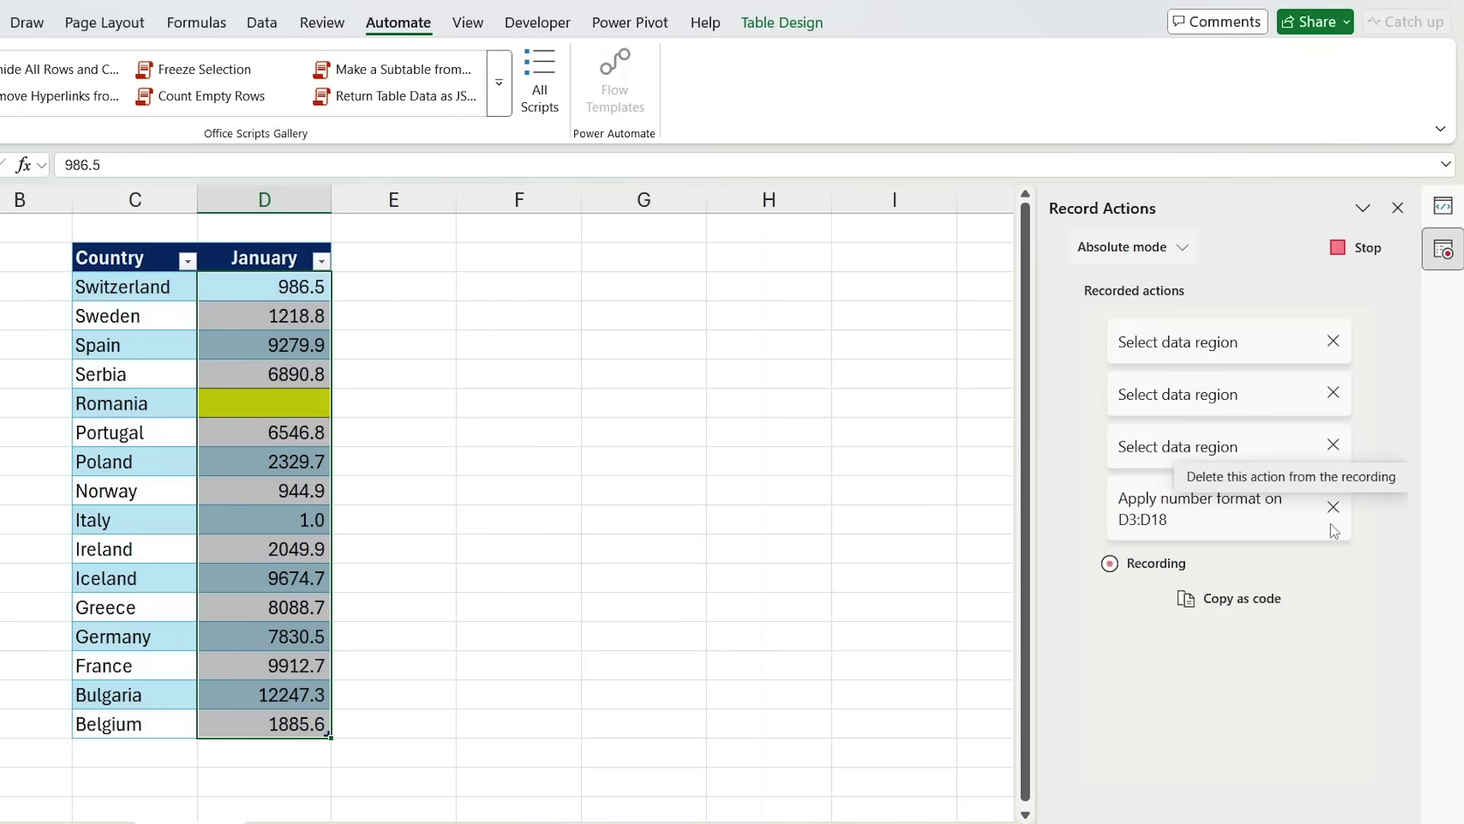
pyautogui.click(1362, 259)
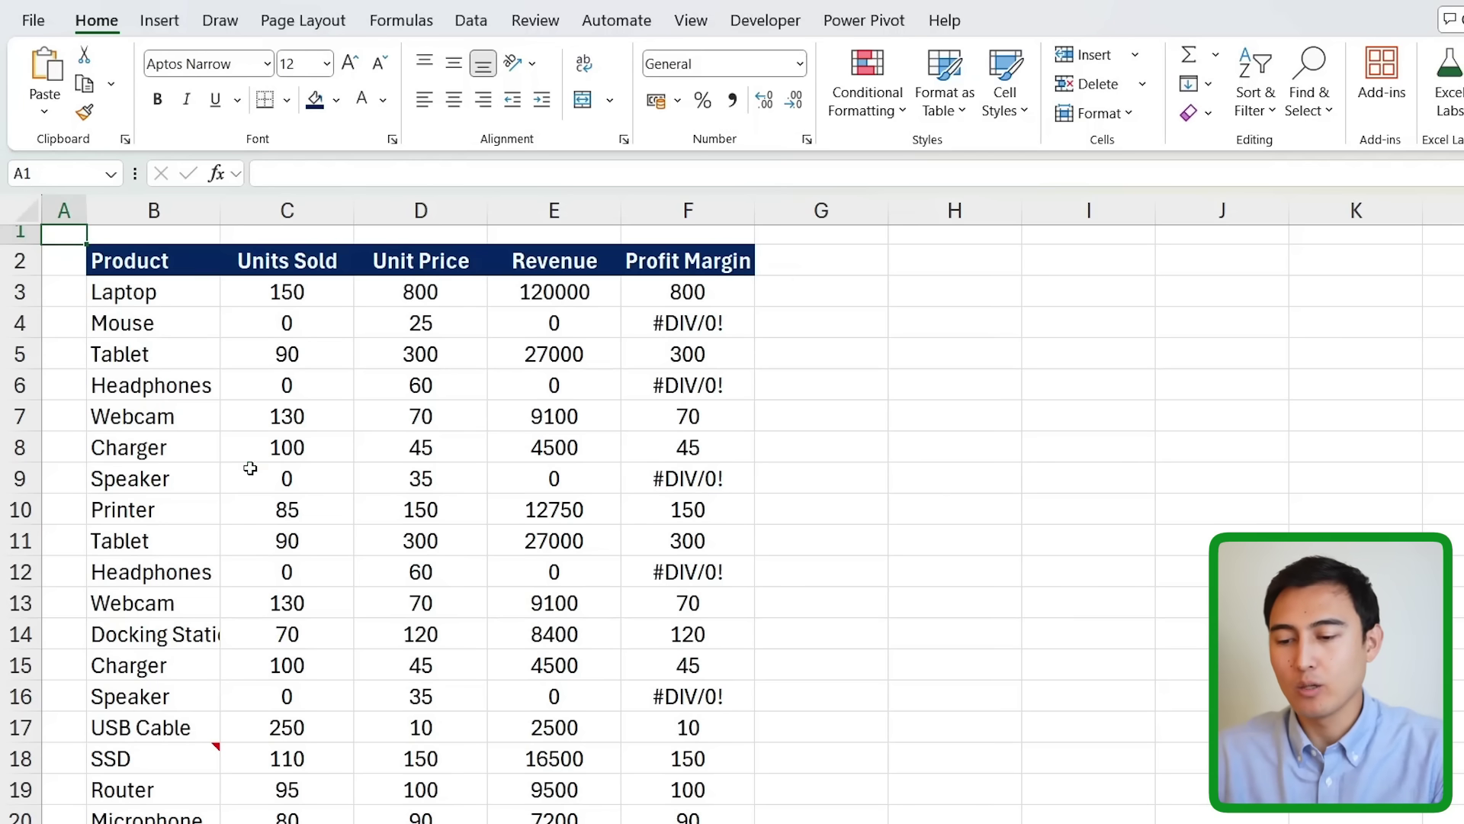
# - Use Go To Special with Formulas limited to Errors to select the #DIV/0! cells F4, F6, F9, F12, F16
pyautogui.click(250, 468)
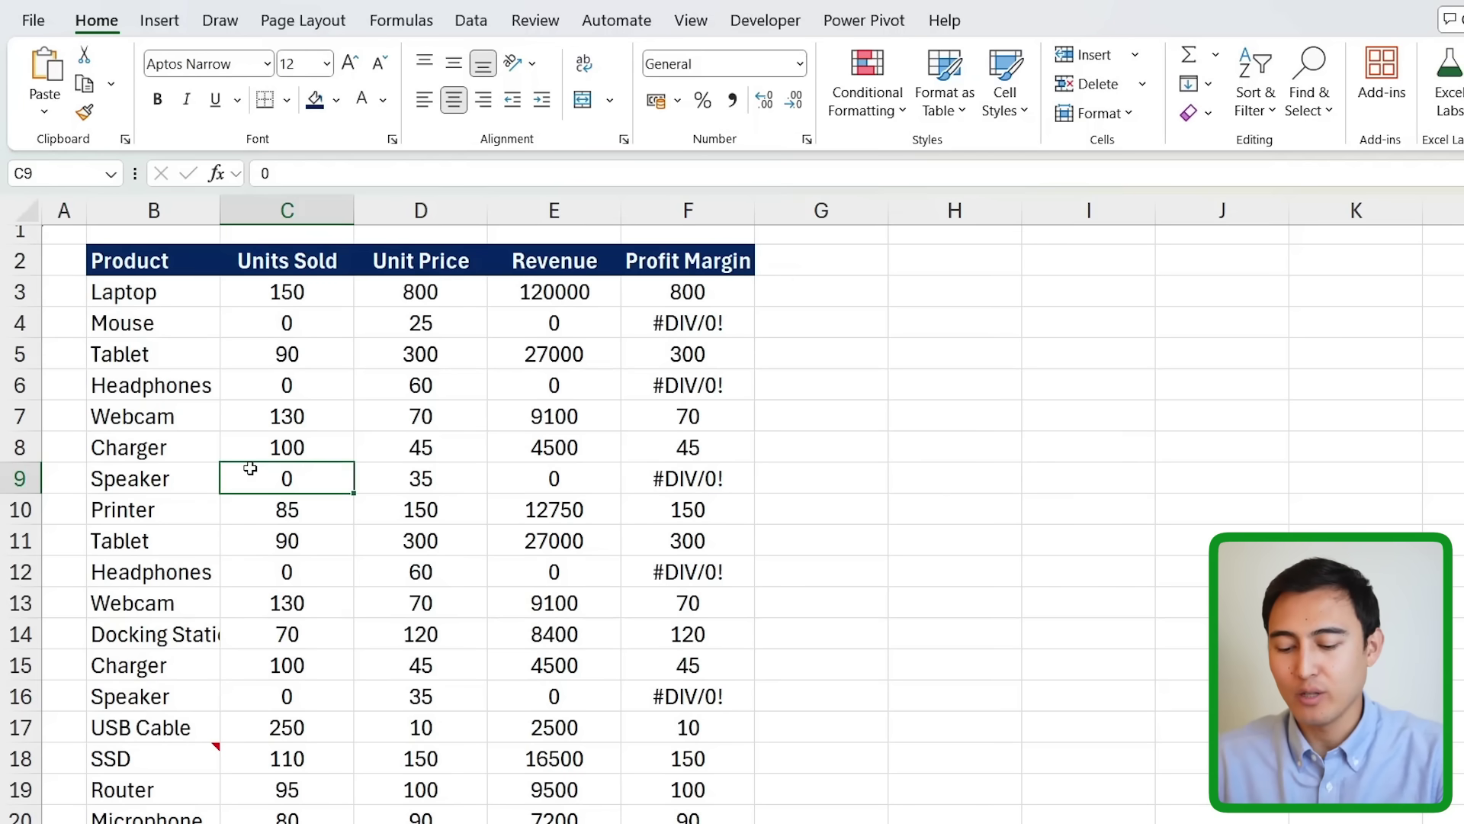
pyautogui.press('F5')
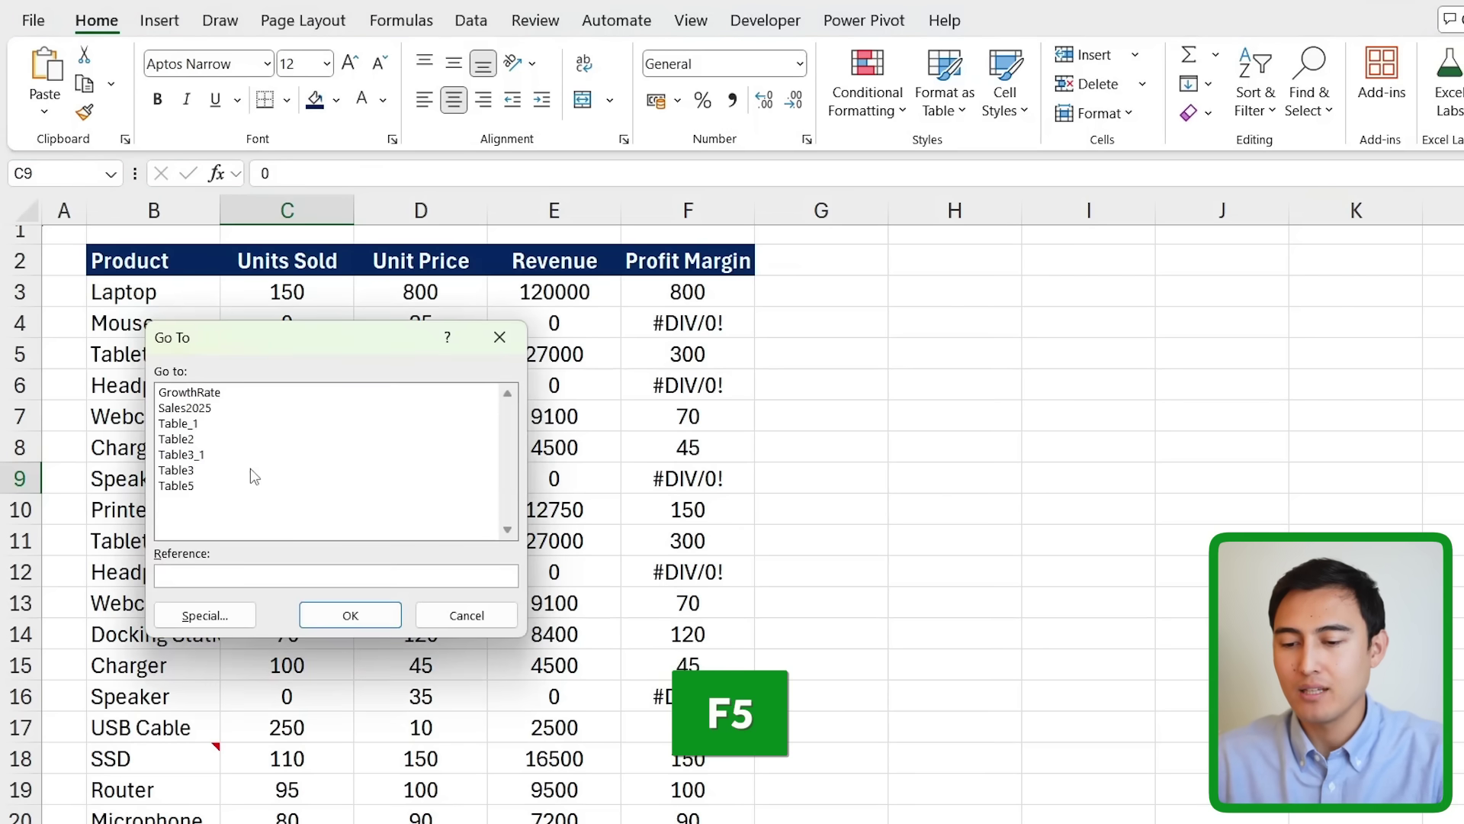
pyautogui.click(207, 615)
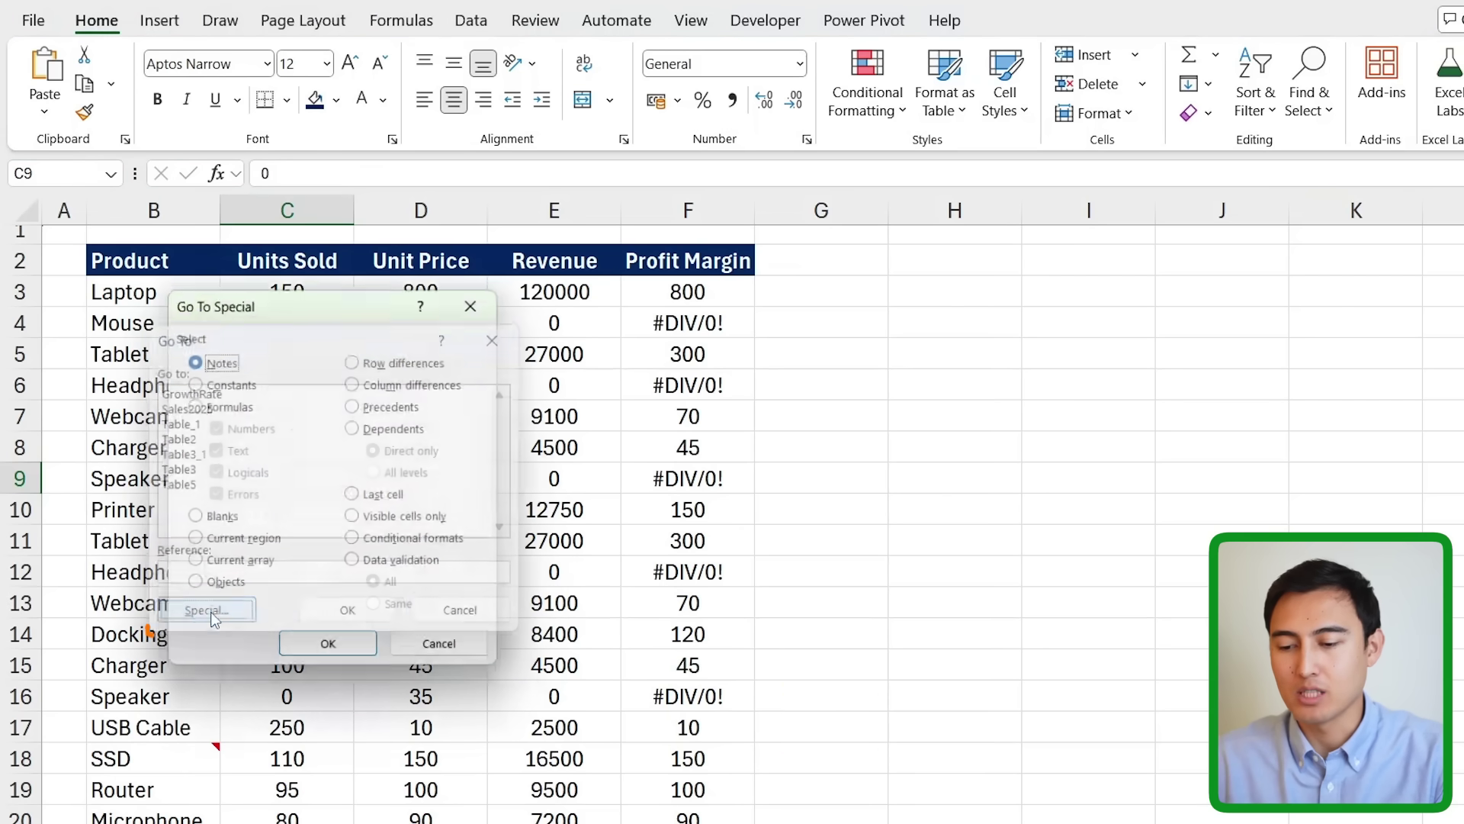
pyautogui.press('Escape')
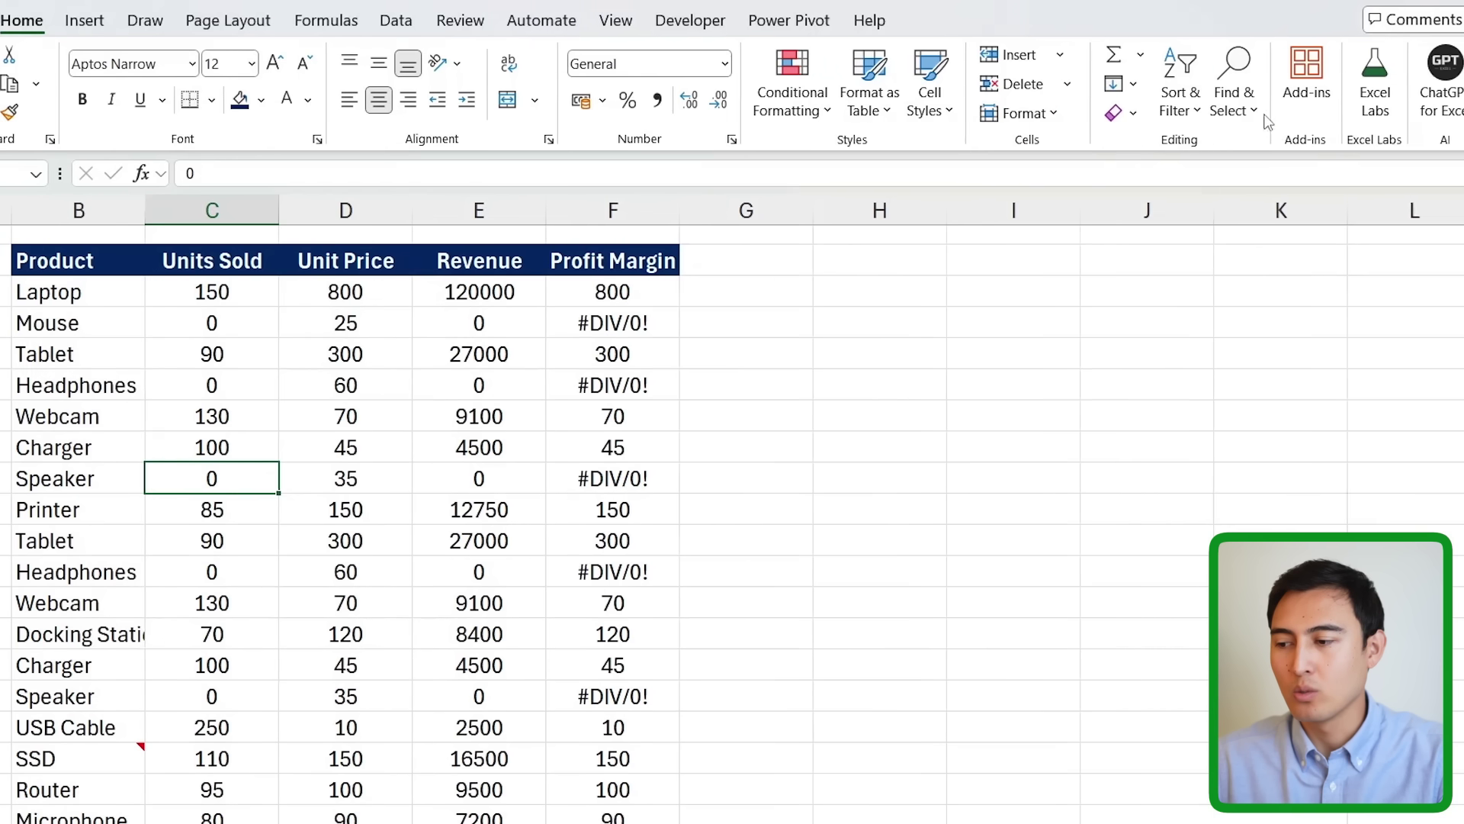
pyautogui.click(1308, 80)
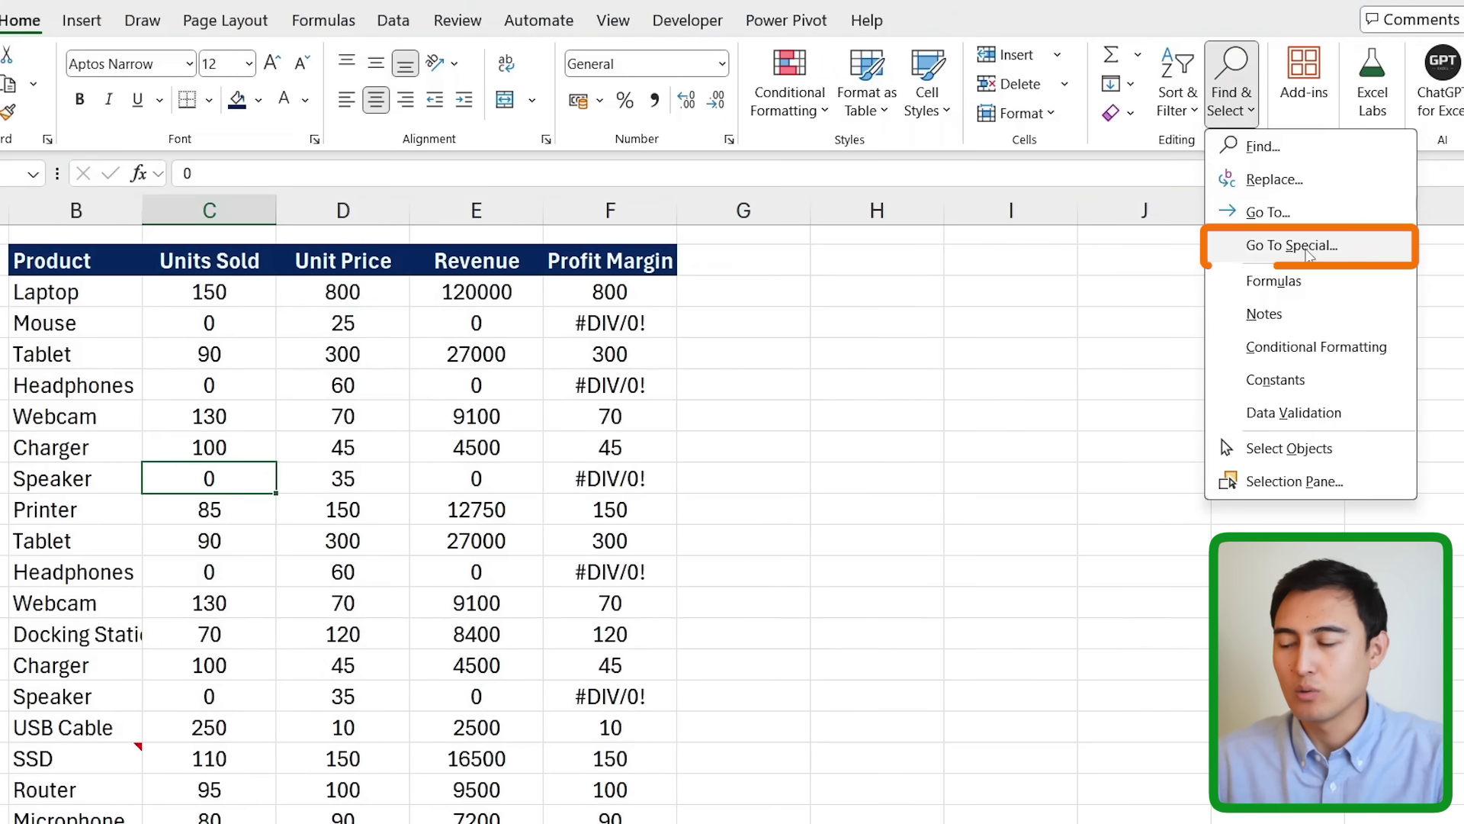
pyautogui.click(1306, 254)
pyautogui.moveTo(250, 300); pyautogui.dragTo(931, 363)
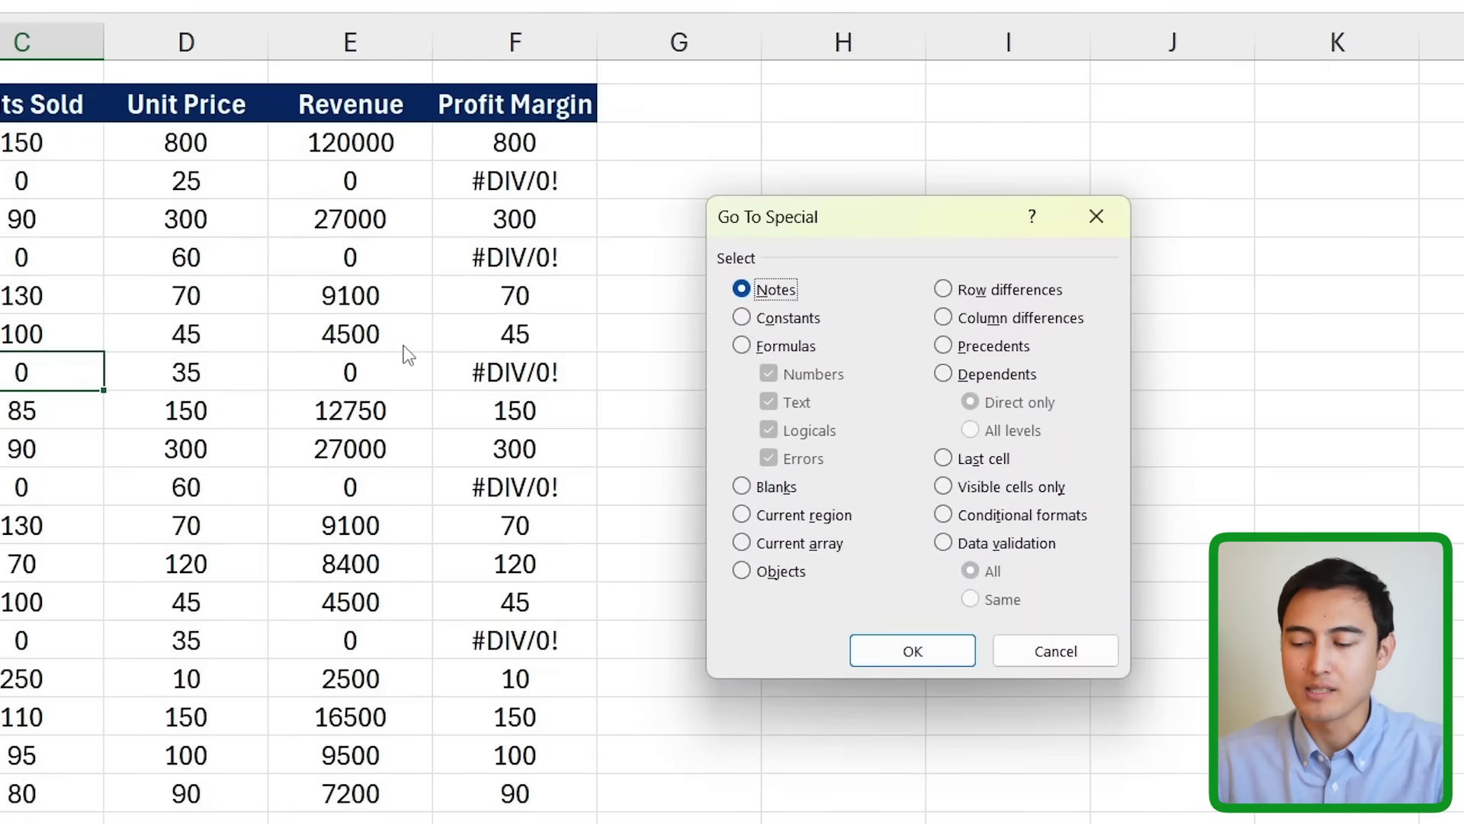
pyautogui.press('Right')
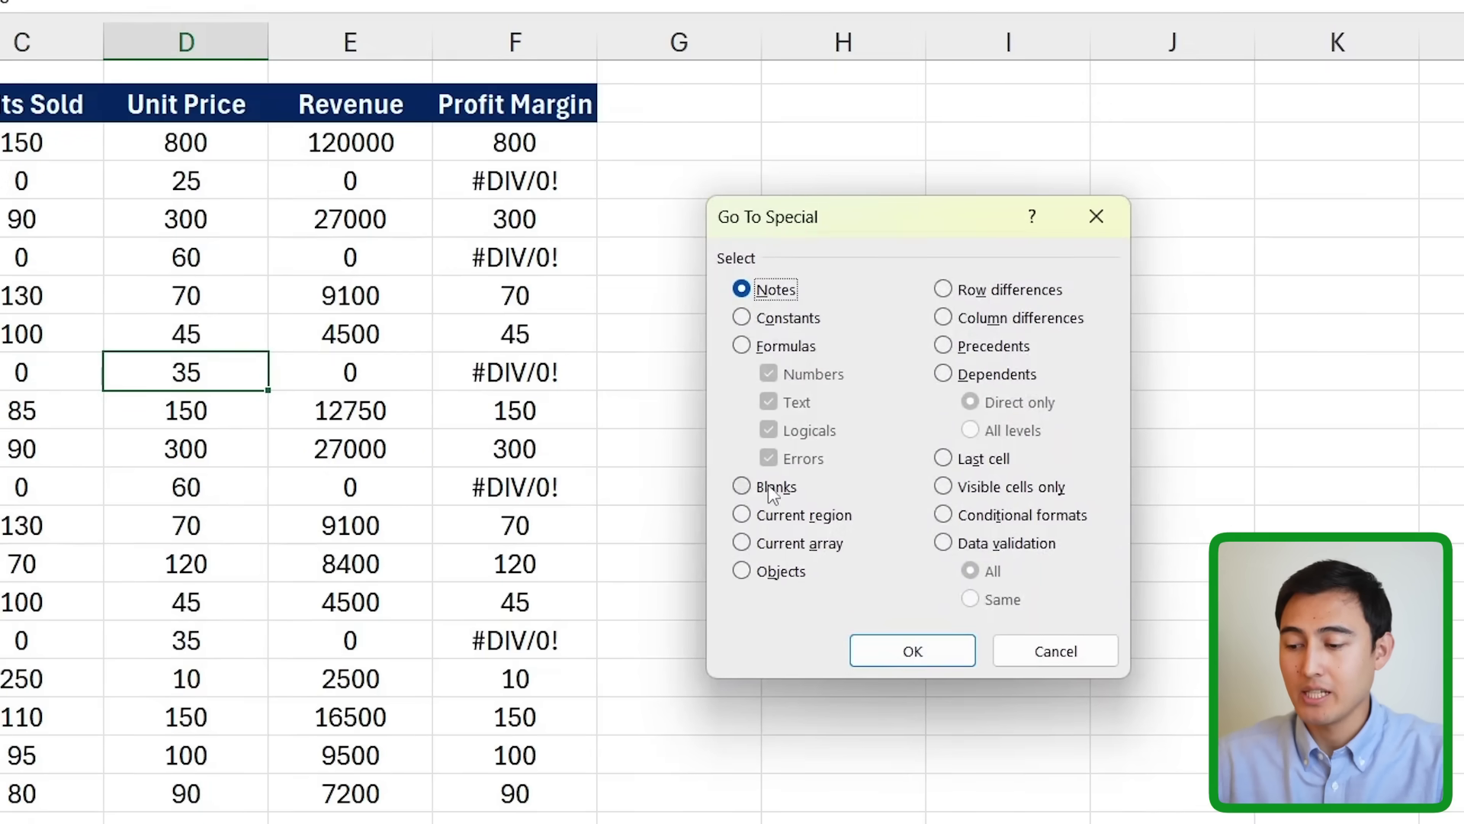
pyautogui.click(774, 347)
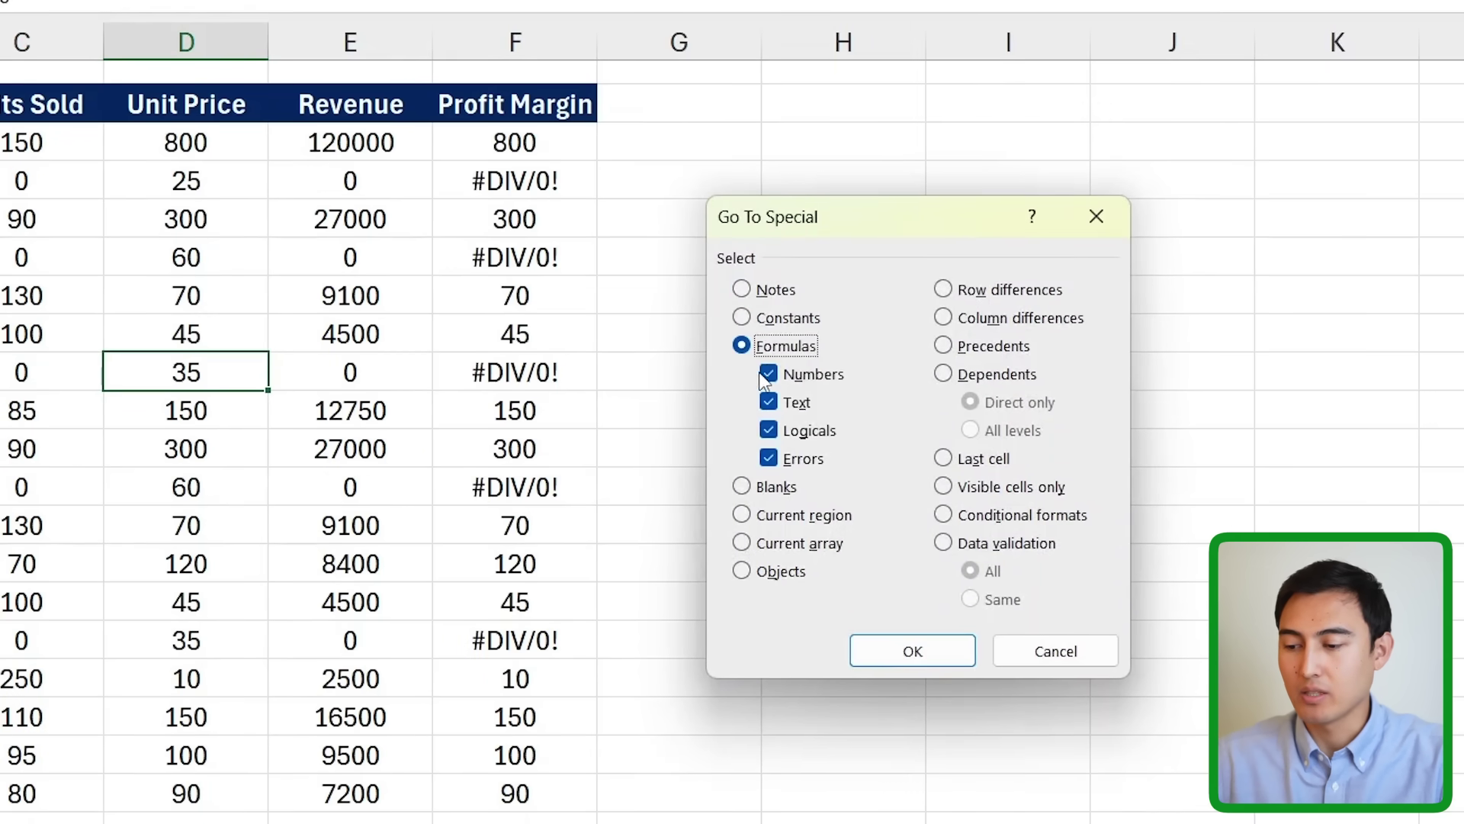
pyautogui.click(769, 429)
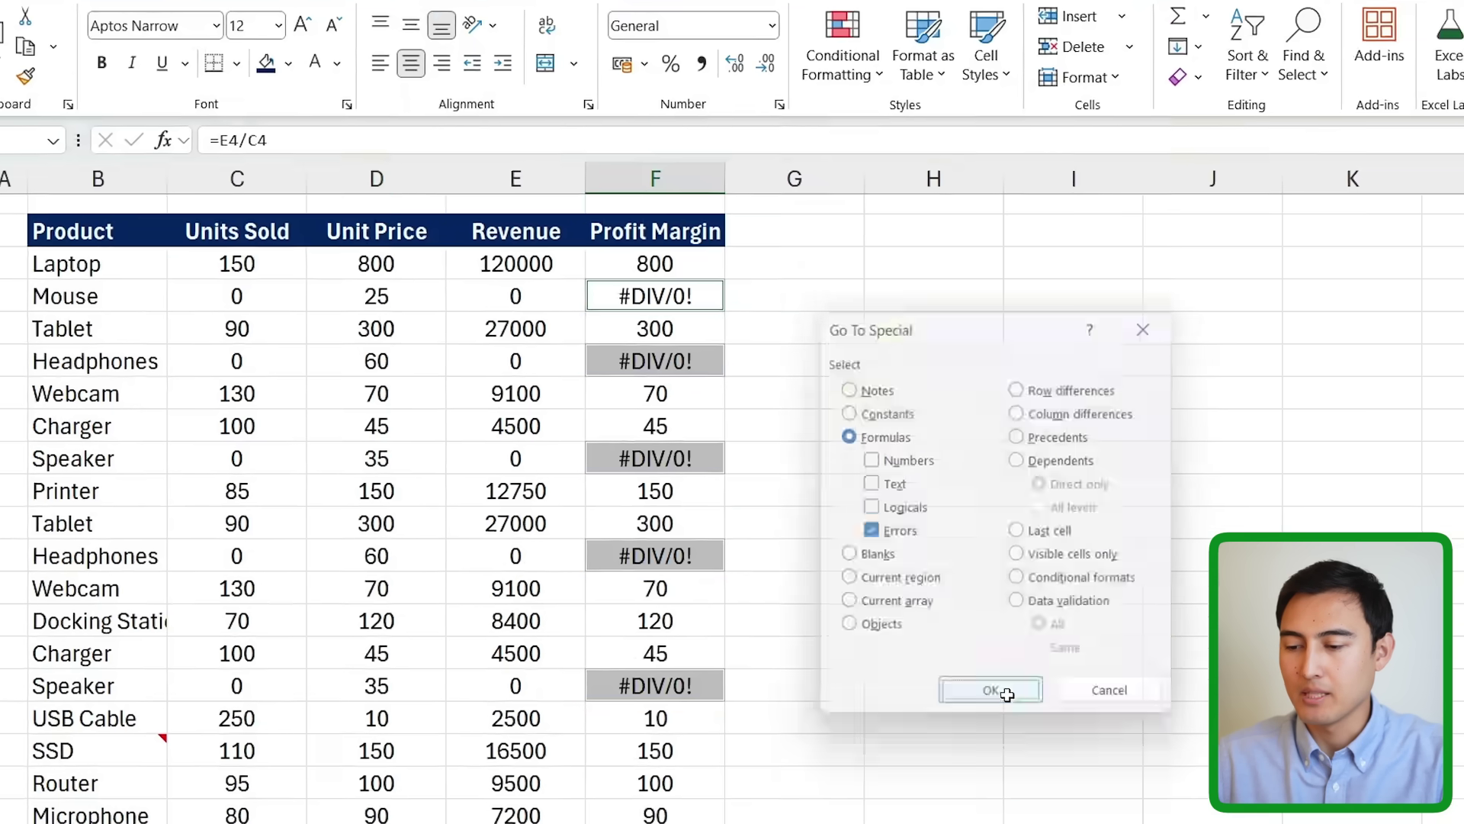
pyautogui.click(914, 652)
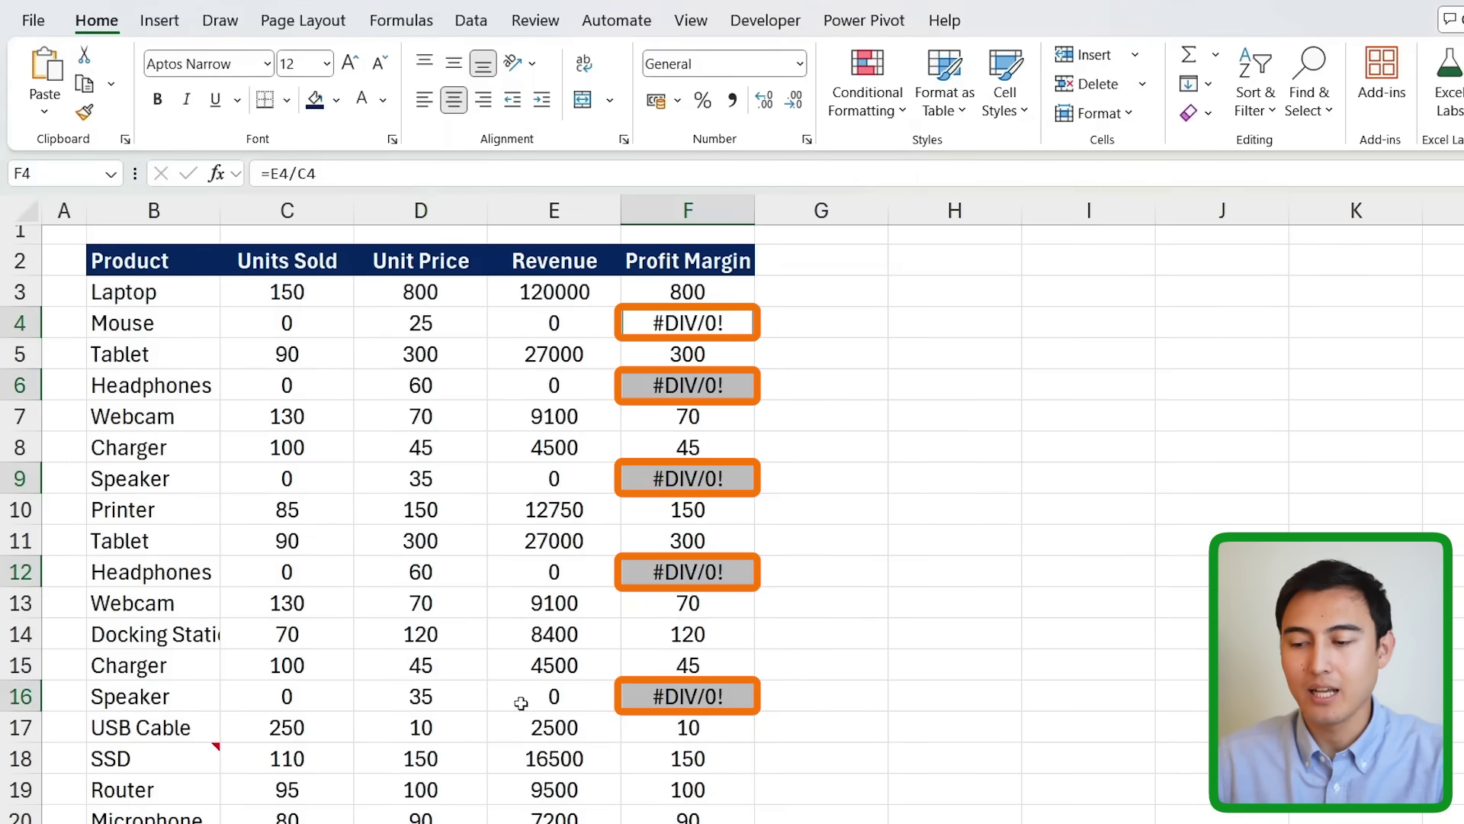
# - Fill all five selected #DIV/0! cells with NA at once, then reopen Go To Special
pyautogui.tripleClick(263, 173)
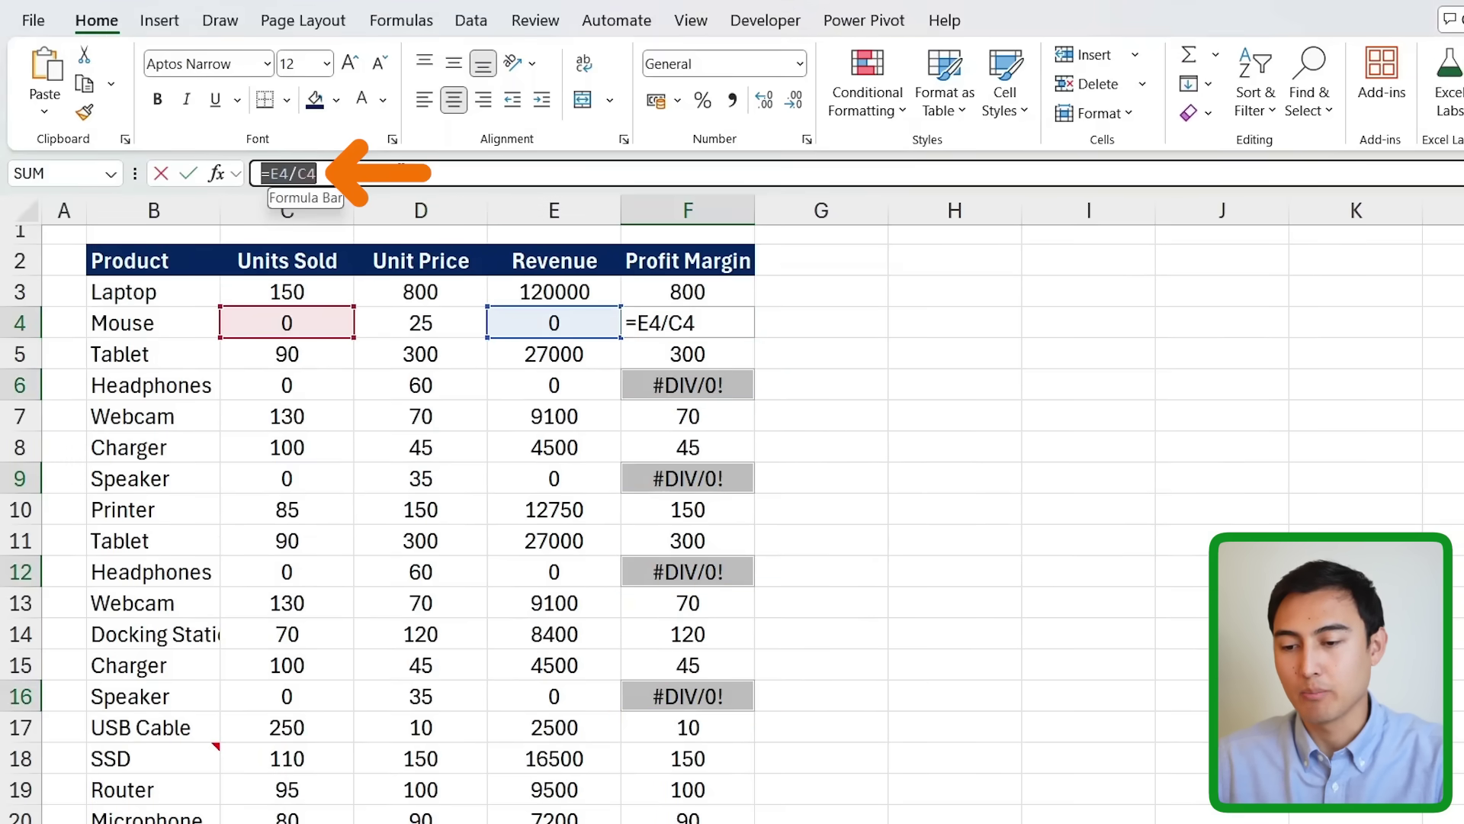
pyautogui.write('NA')
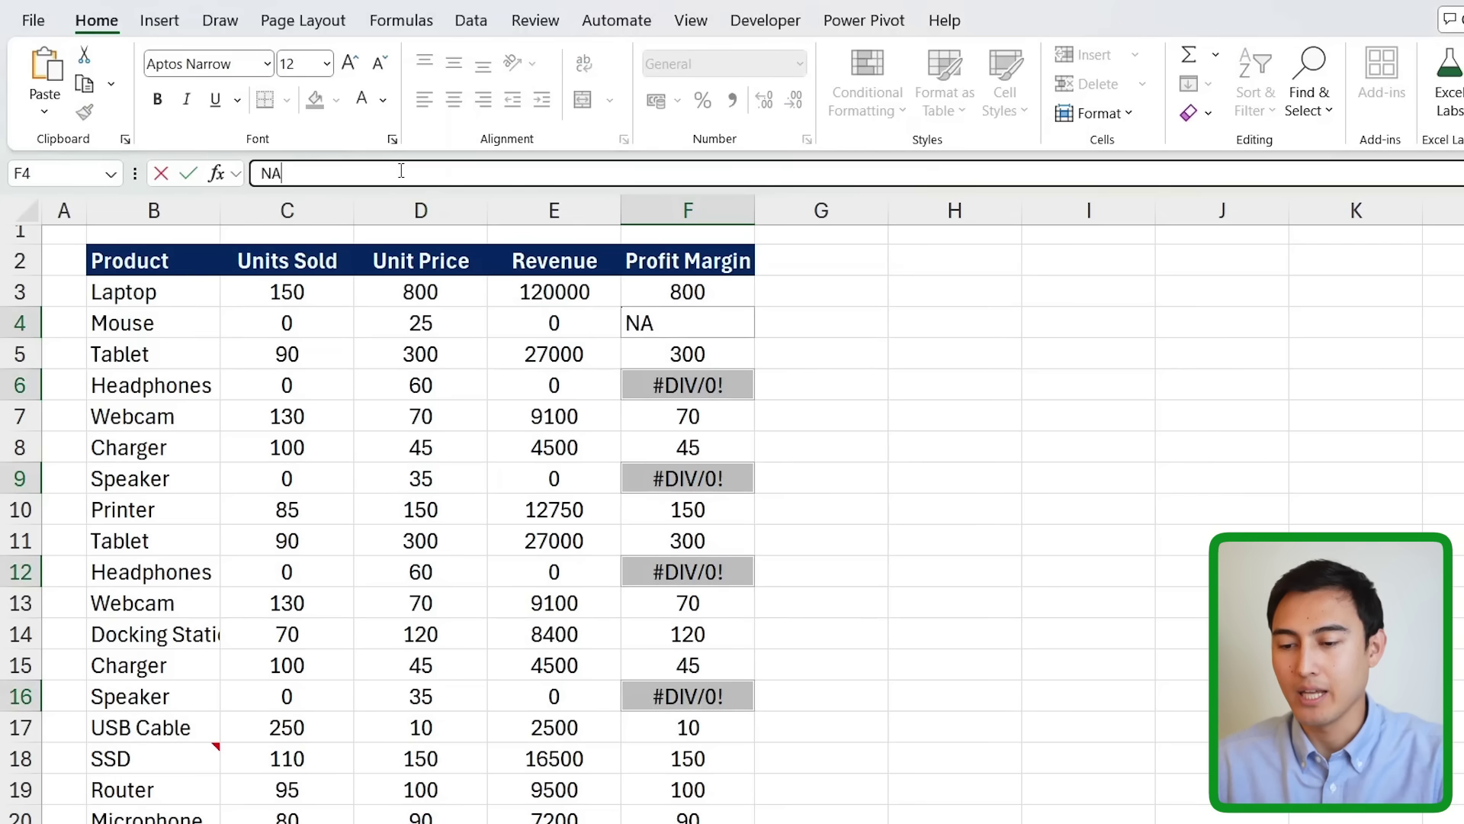
pyautogui.hotkey('ctrl', 'Return')
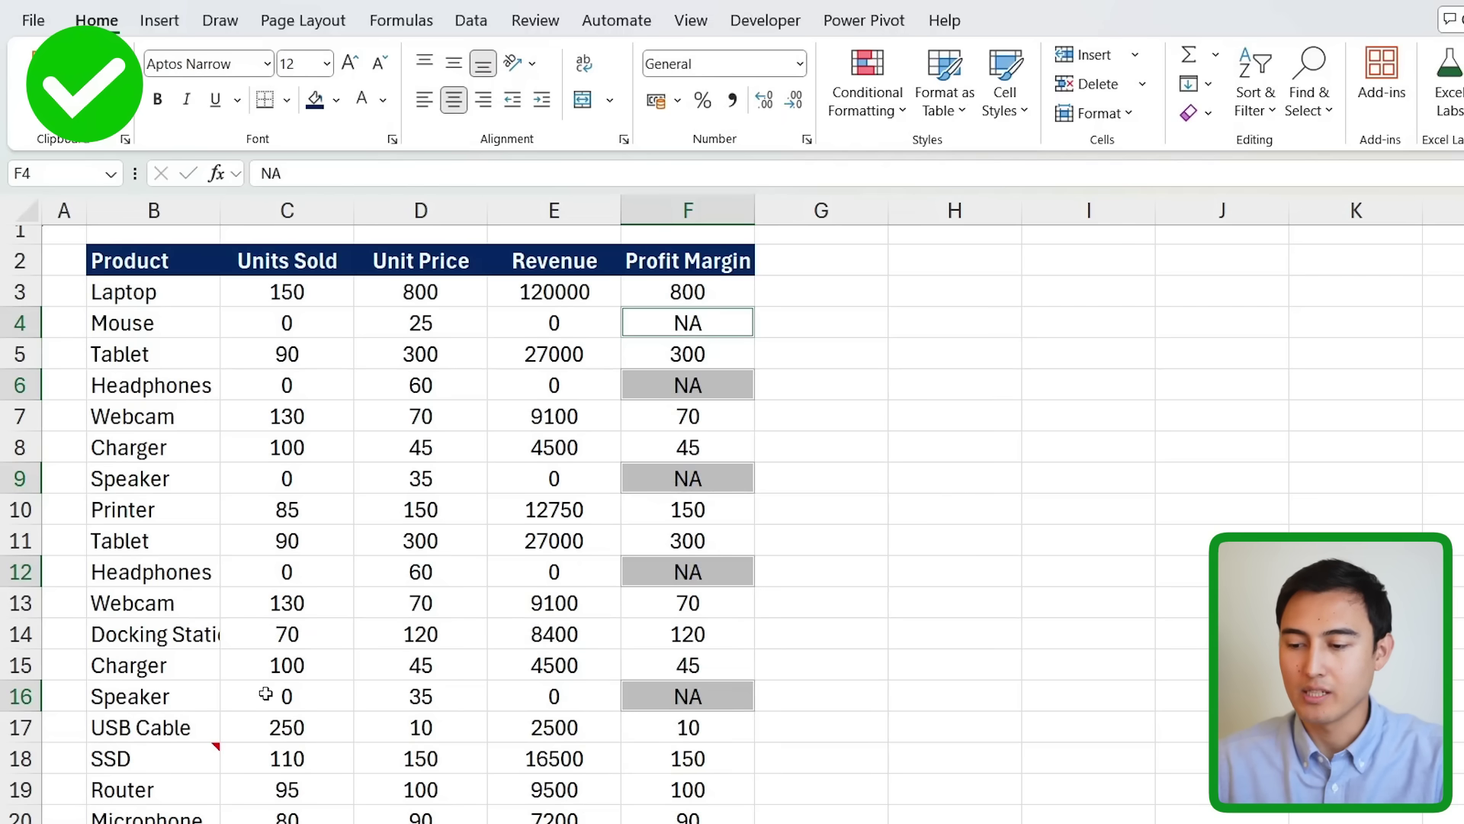
pyautogui.click(1307, 84)
pyautogui.click(1330, 248)
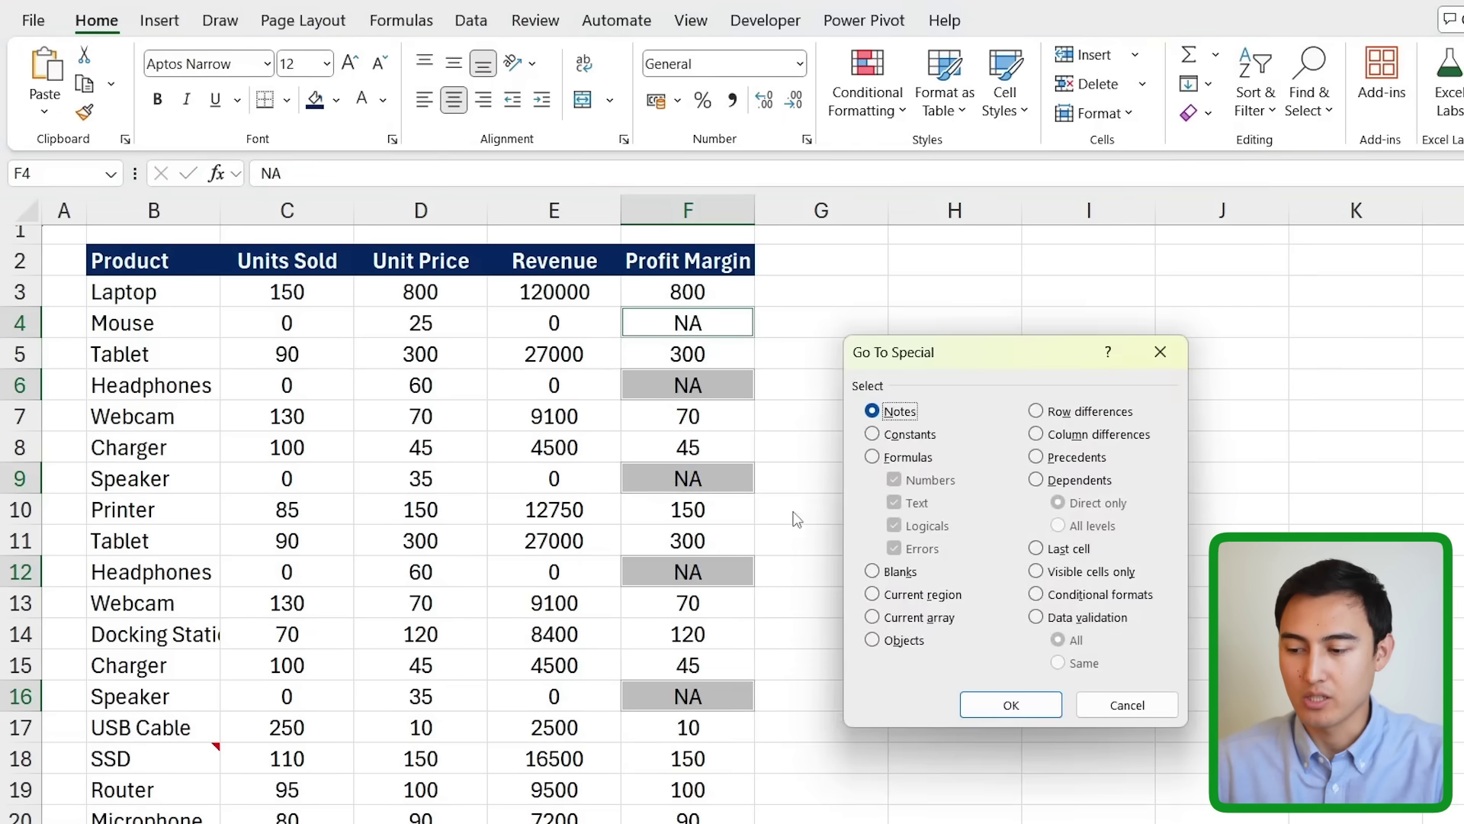